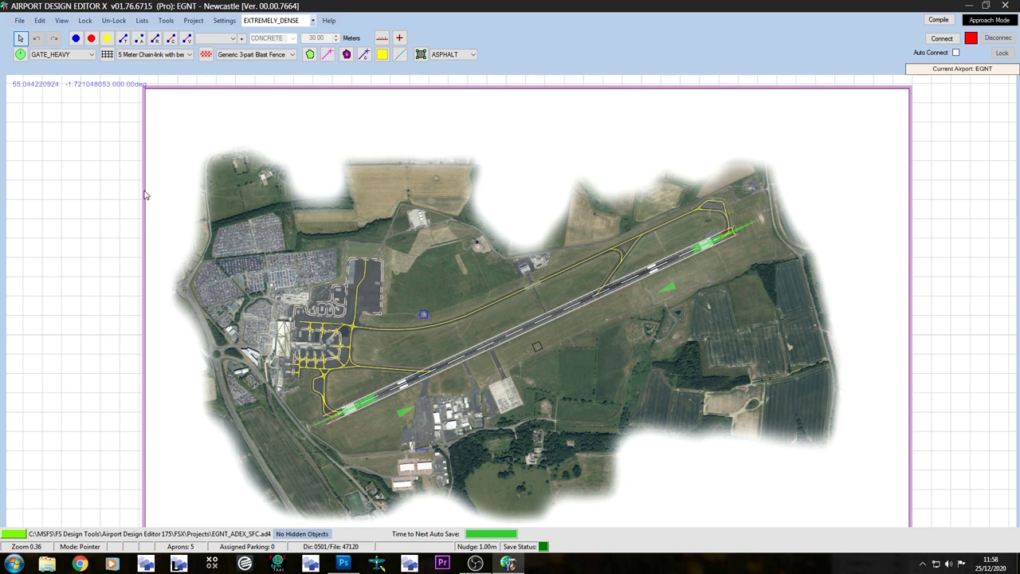
# Switch to Photoshop and open the recent image Area_Lp0_SnapOff_N055025629_N055013838_W001431549_W001393240.bmp.
pyautogui.scroll(5, 331, 300)
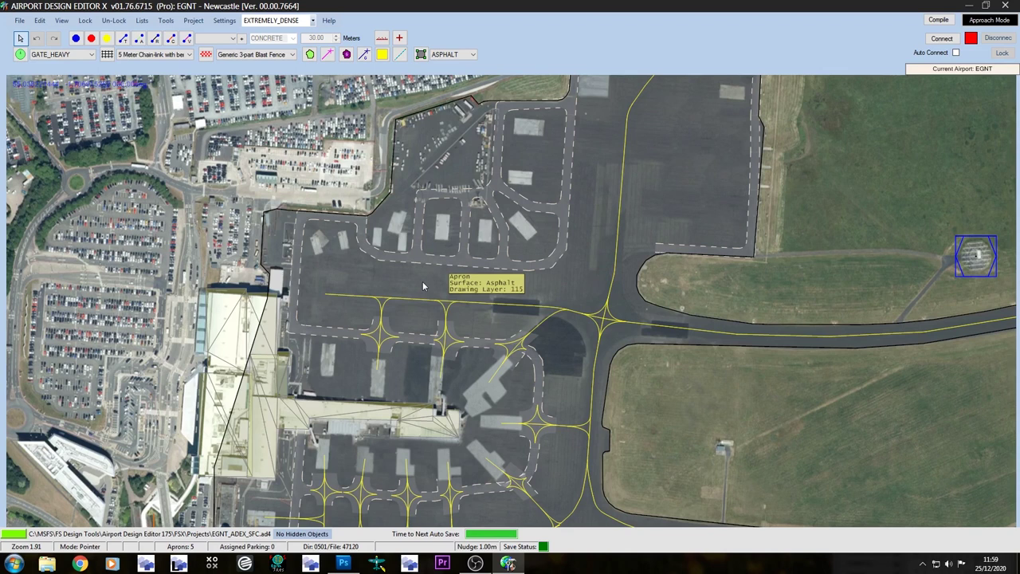
pyautogui.click(343, 564)
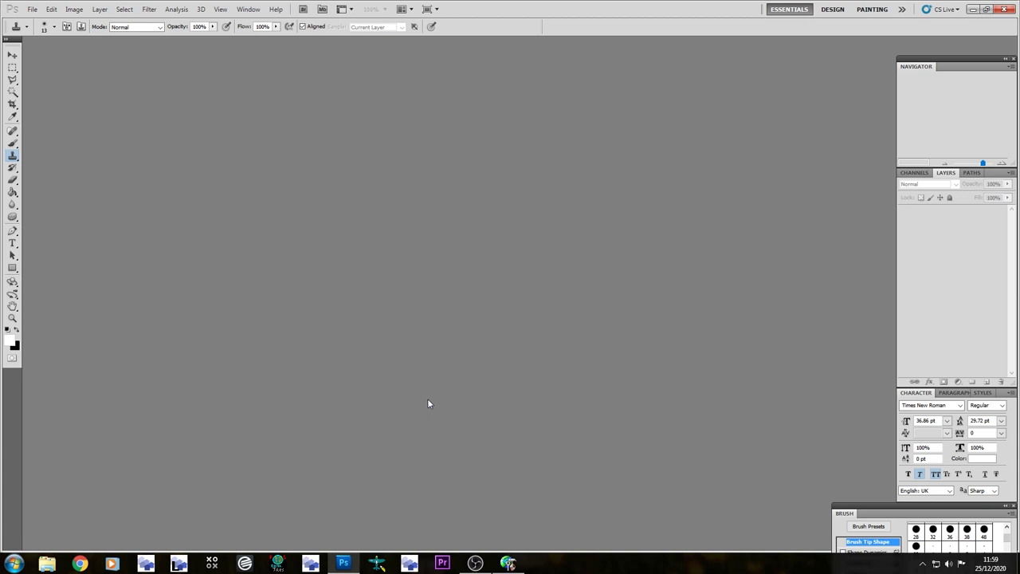
pyautogui.click(32, 9)
pyautogui.moveTo(135, 81)
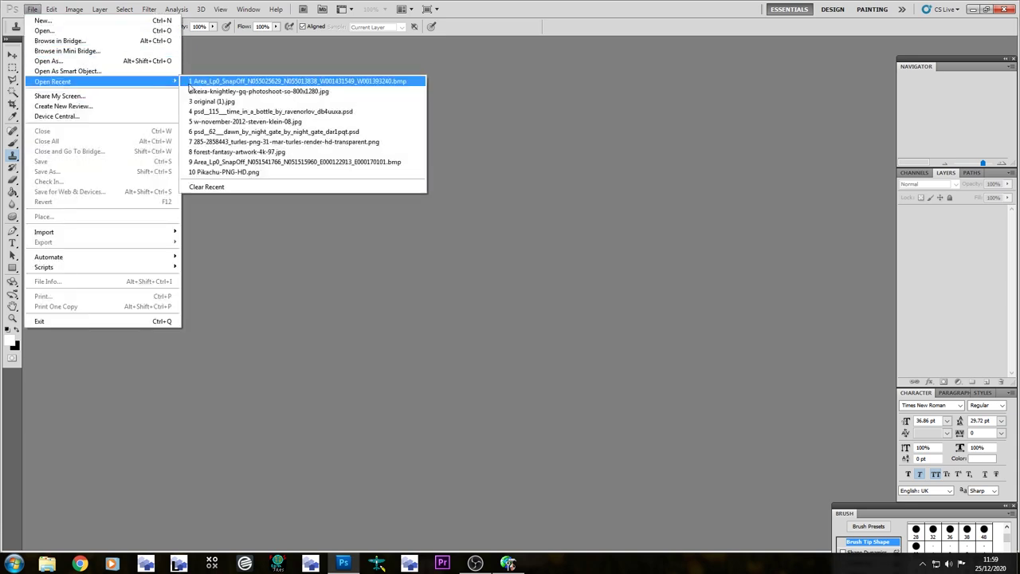
pyautogui.click(200, 81)
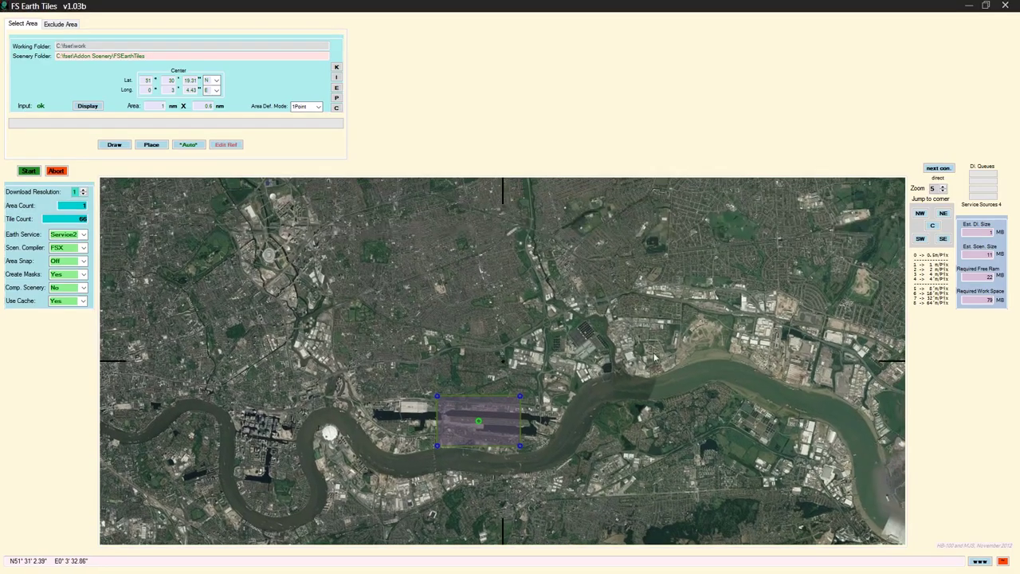
# Switch to FS Earth Tiles and locate Newcastle airport in north-east England on the satellite map.
pyautogui.scroll(3, 488, 452)
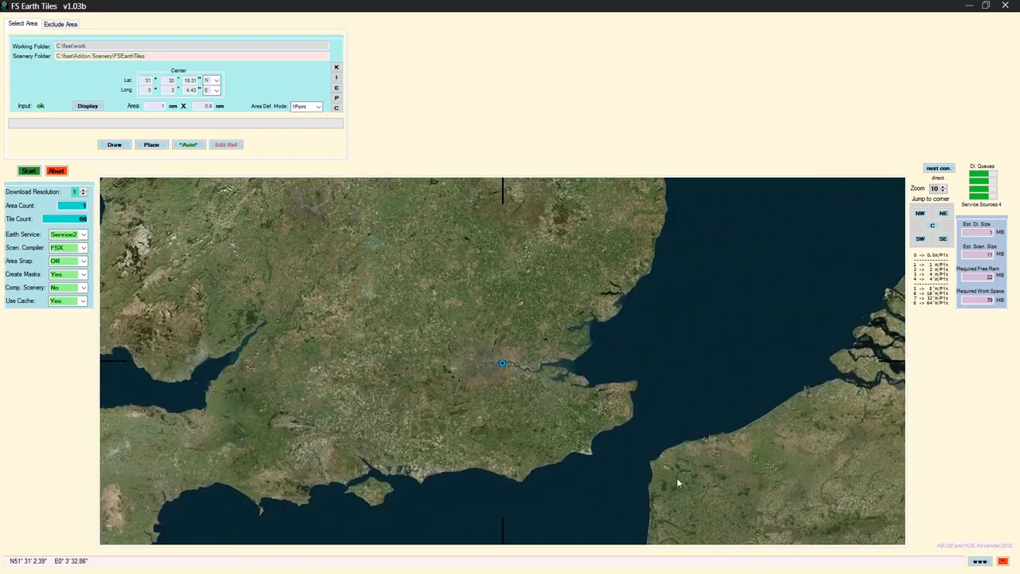
pyautogui.moveTo(565, 225); pyautogui.dragTo(670, 499)
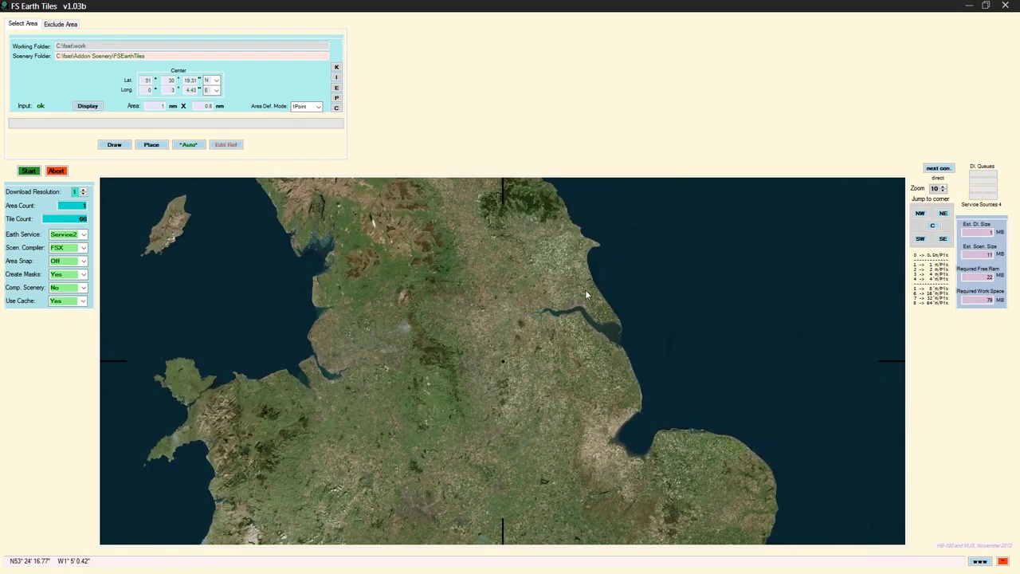
pyautogui.moveTo(583, 291); pyautogui.dragTo(597, 406)
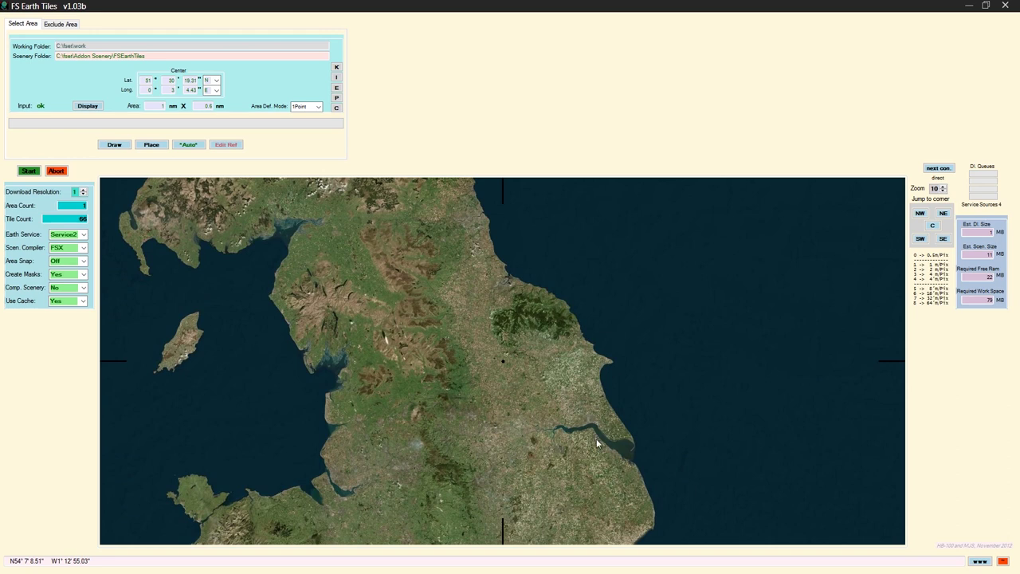
pyautogui.moveTo(505, 283); pyautogui.dragTo(501, 359)
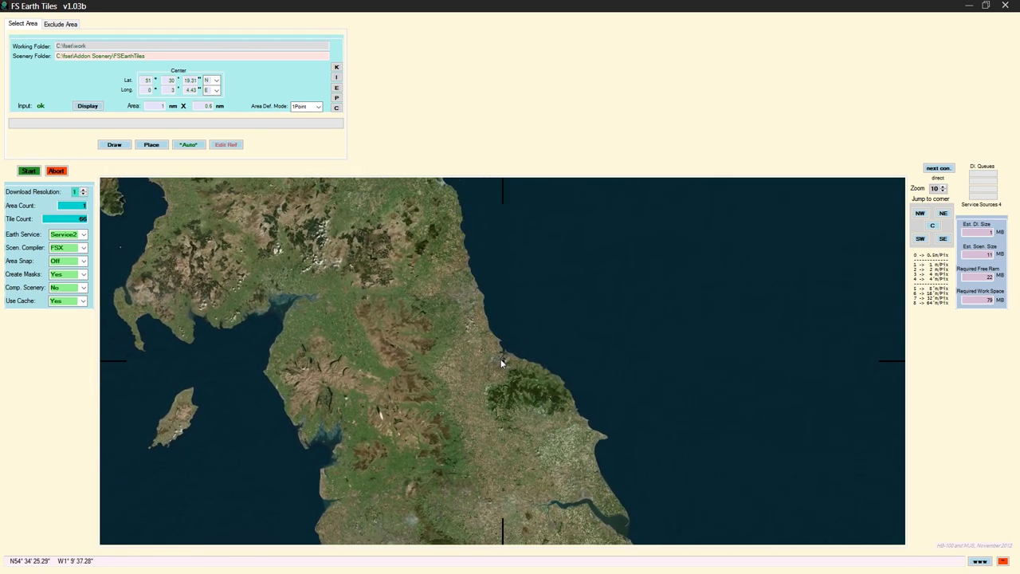
pyautogui.scroll(2, 500, 359)
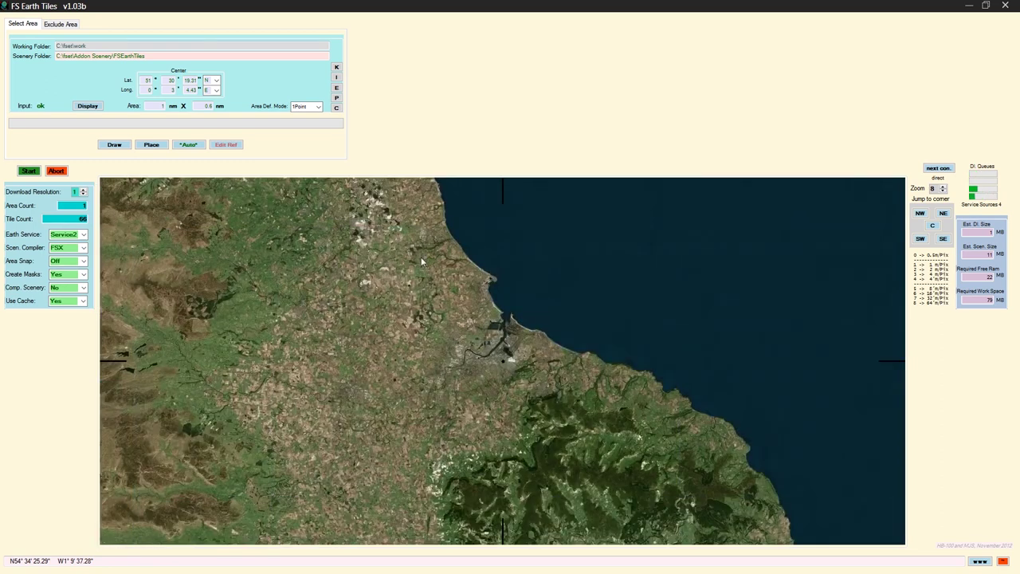
pyautogui.moveTo(421, 257); pyautogui.dragTo(566, 453)
pyautogui.scroll(1, 533, 394)
pyautogui.scroll(1, 533, 394)
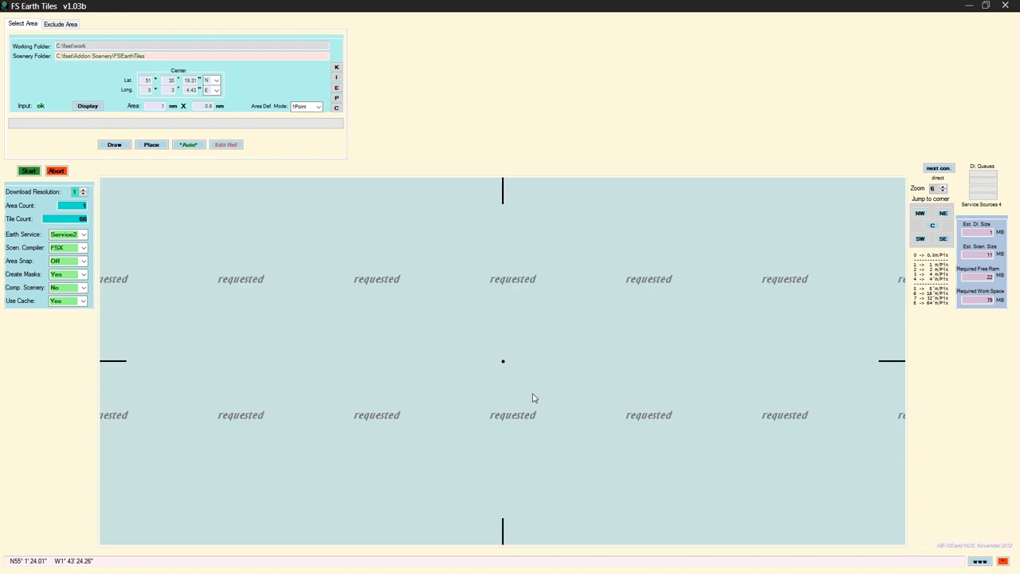
pyautogui.moveTo(526, 359); pyautogui.dragTo(503, 381)
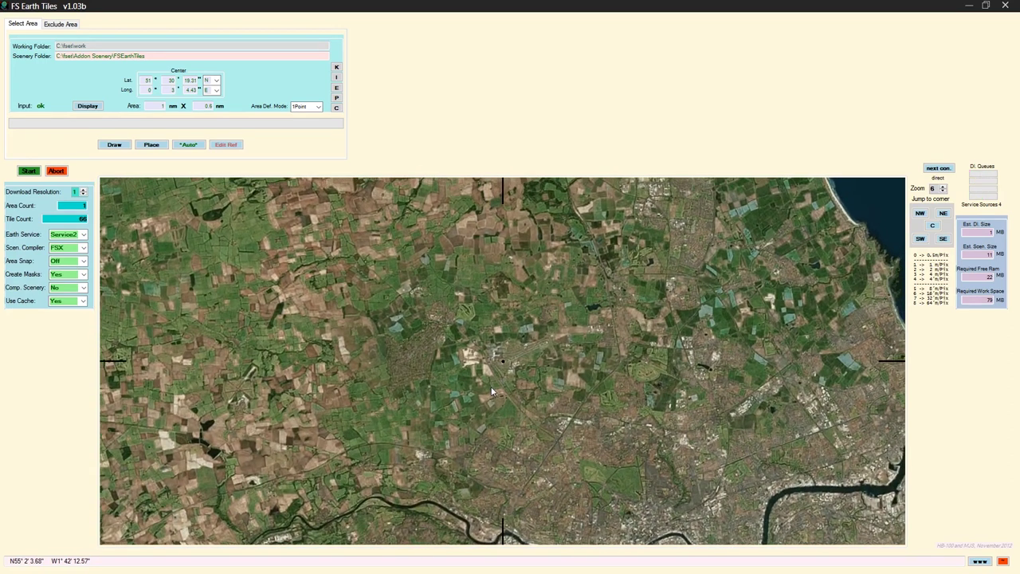
pyautogui.scroll(1, 502, 381)
pyautogui.moveTo(529, 392); pyautogui.dragTo(510, 403)
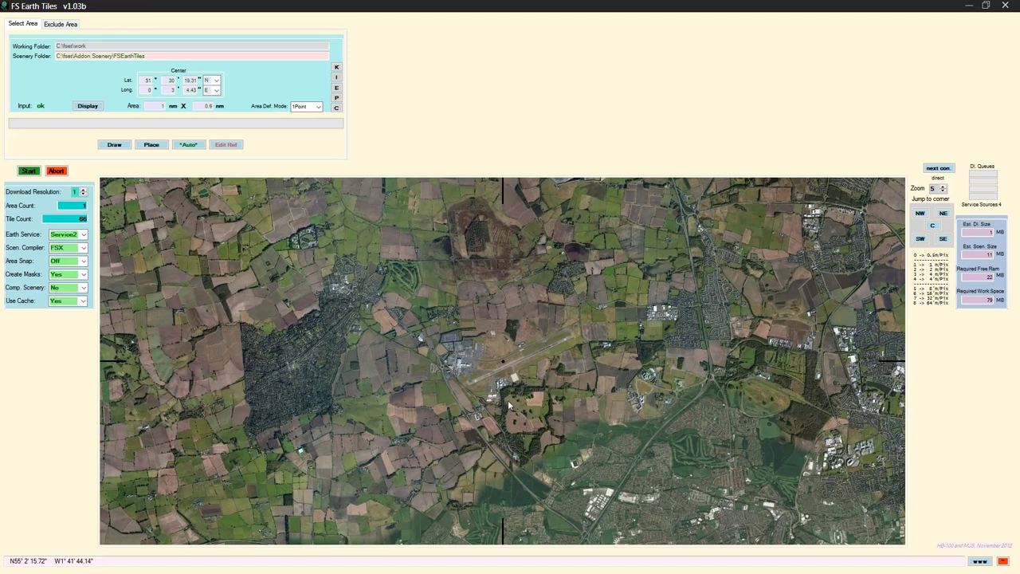
# Examine the airport's runway and taxiway imagery at successive zoom levels down to -2.
pyautogui.scroll(1, 509, 404)
pyautogui.scroll(1, 511, 403)
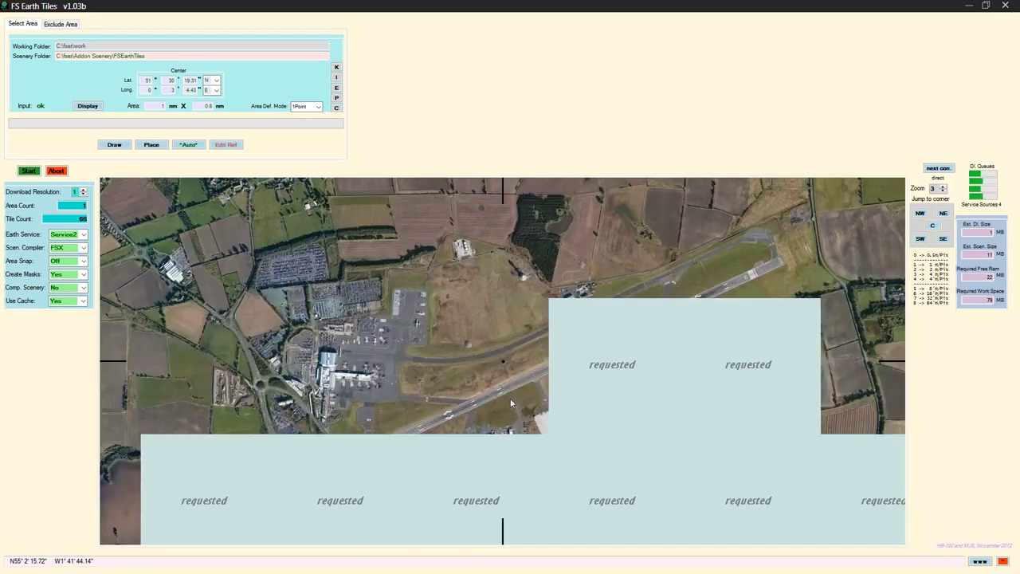
pyautogui.scroll(1, 511, 403)
pyautogui.scroll(1, 511, 403)
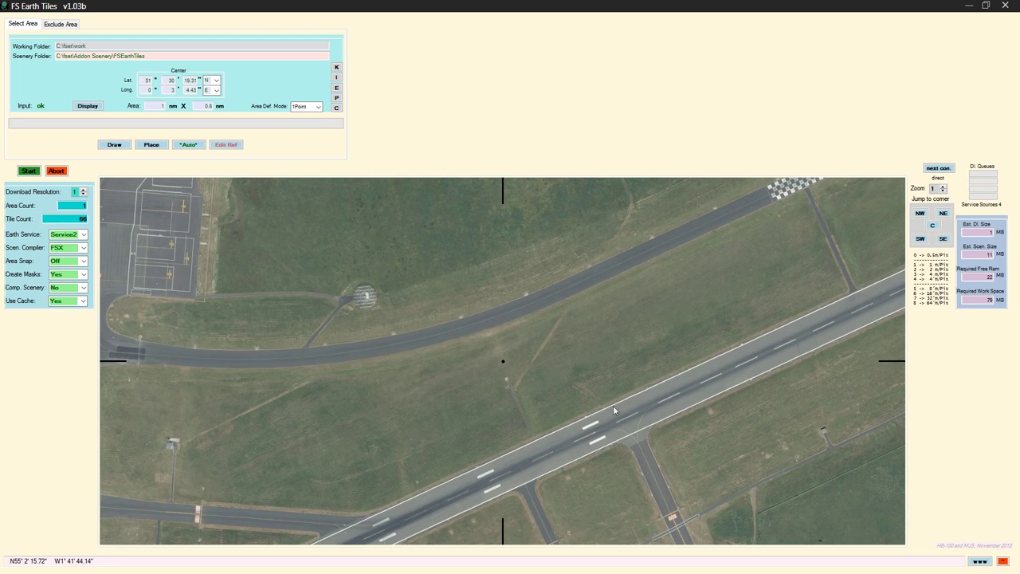
pyautogui.scroll(-2, 527, 386)
pyautogui.scroll(-1, 532, 387)
pyautogui.scroll(1, 521, 375)
pyautogui.scroll(2, 521, 375)
pyautogui.scroll(2, 522, 375)
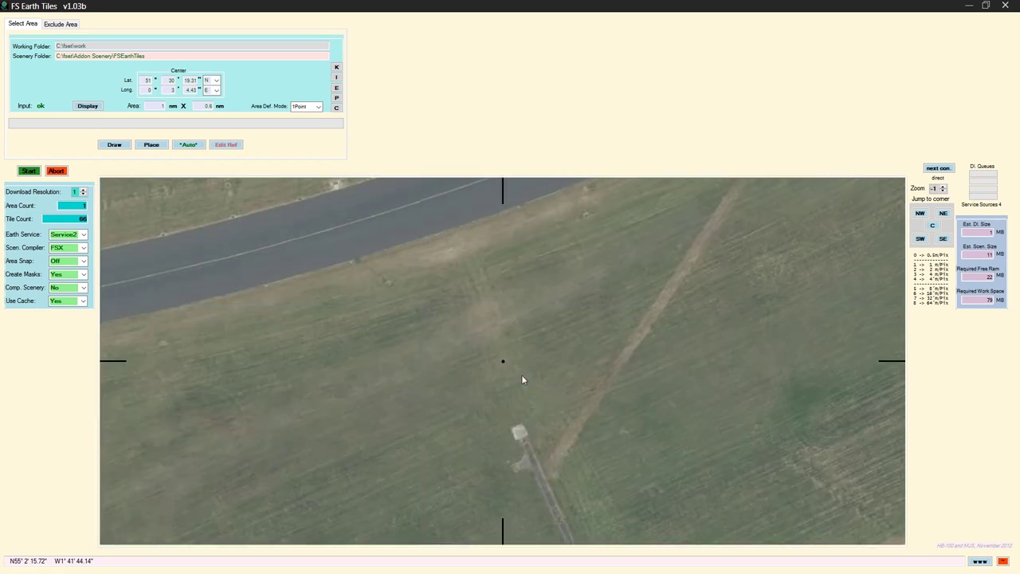
pyautogui.scroll(1, 523, 380)
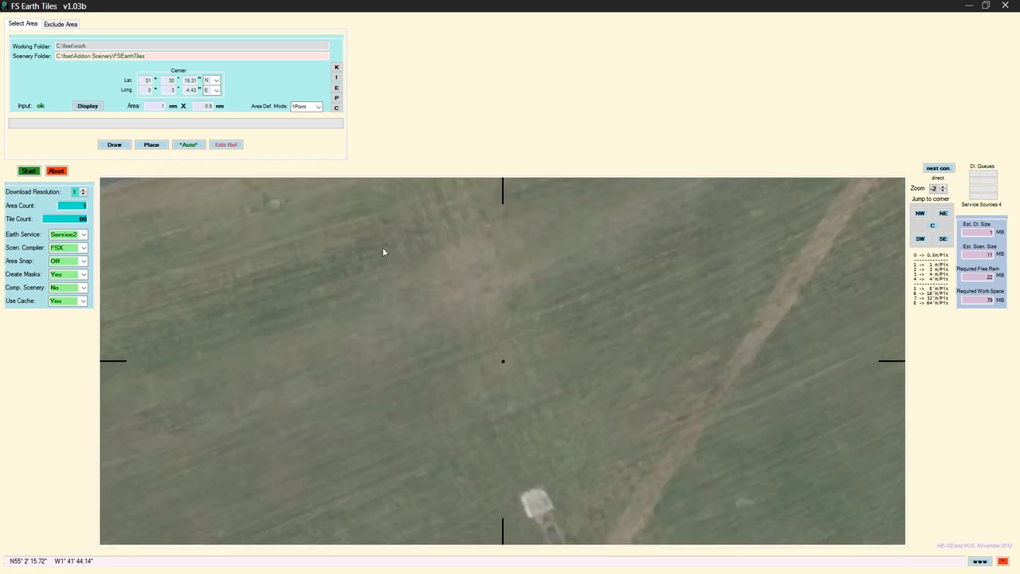
pyautogui.scroll(-2, 571, 443)
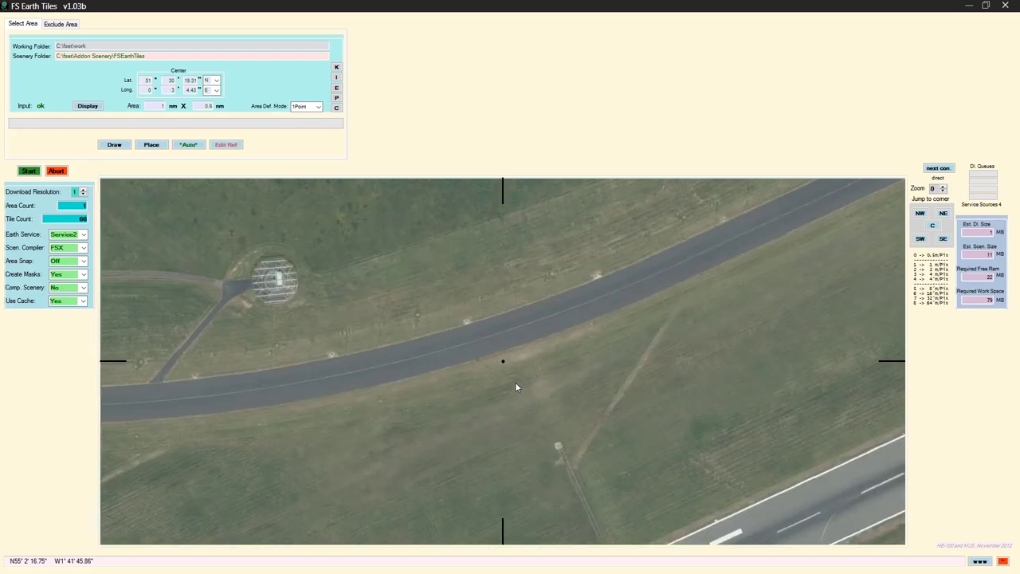
pyautogui.scroll(-3, 516, 386)
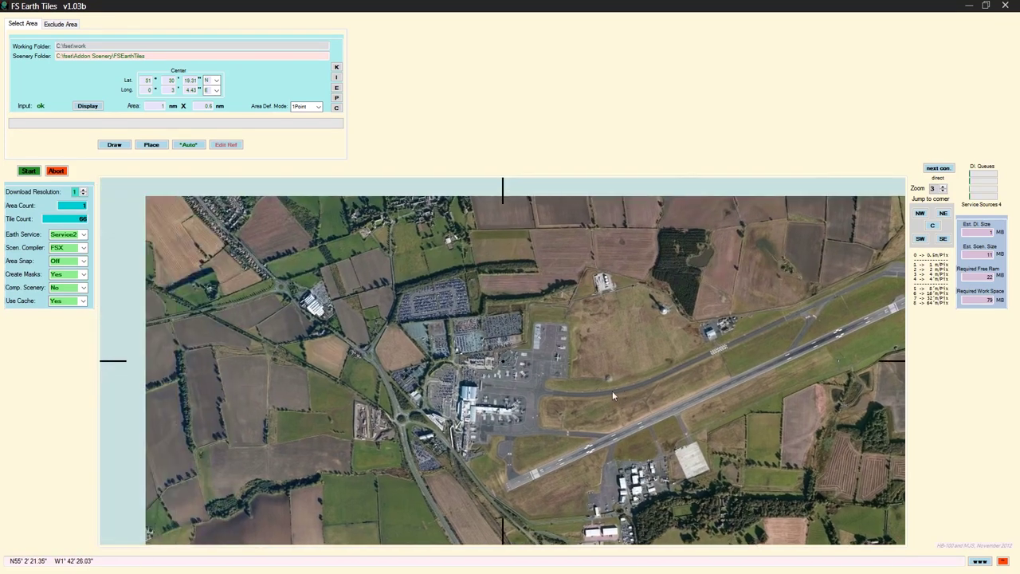
# Inspect the stand markings on the northern aprons at zoom level -1.
pyautogui.scroll(3, 612, 392)
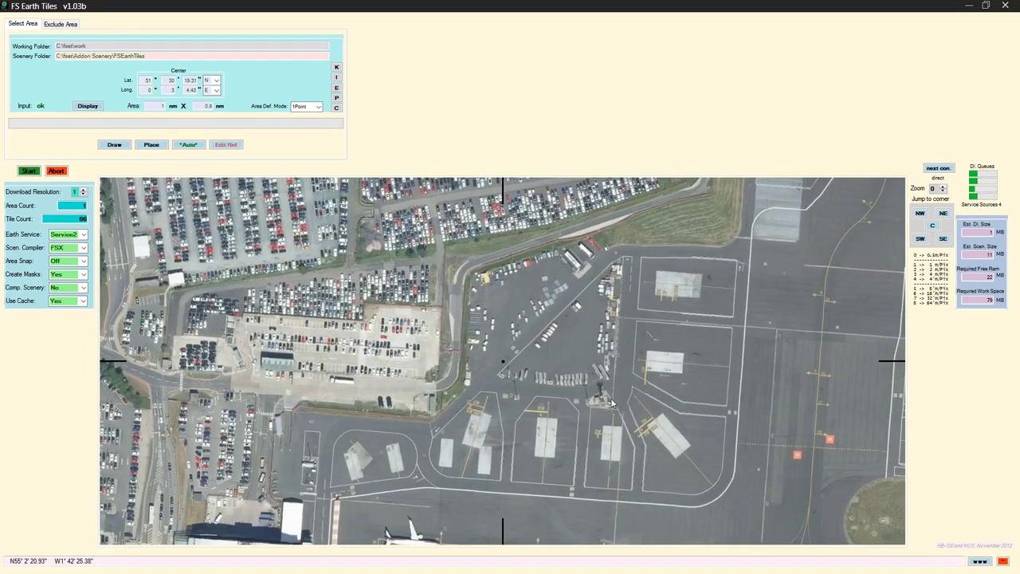
pyautogui.scroll(1, 614, 401)
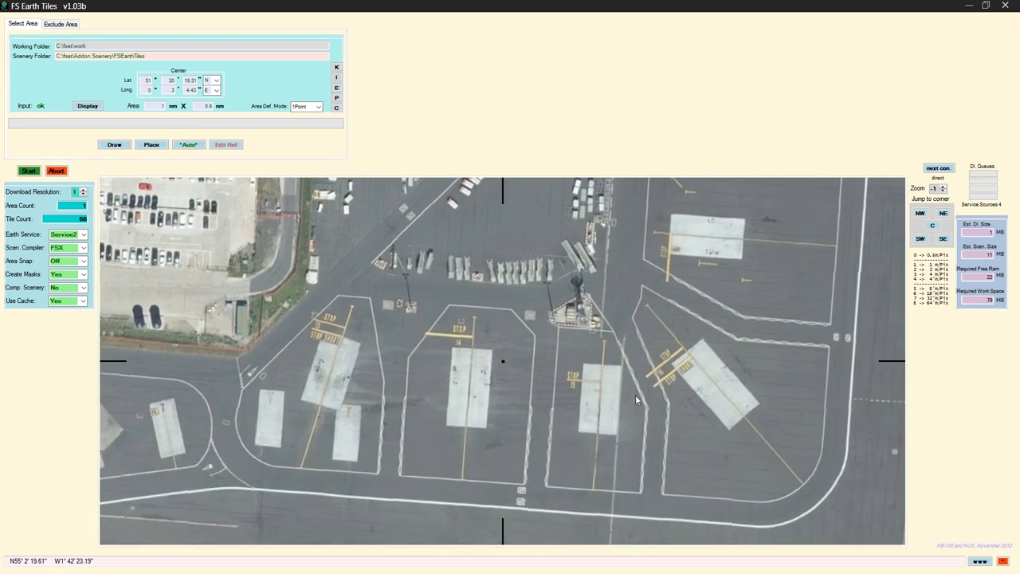
pyautogui.moveTo(636, 398); pyautogui.dragTo(348, 323)
pyautogui.moveTo(728, 365); pyautogui.dragTo(476, 440)
pyautogui.moveTo(692, 392); pyautogui.dragTo(581, 388)
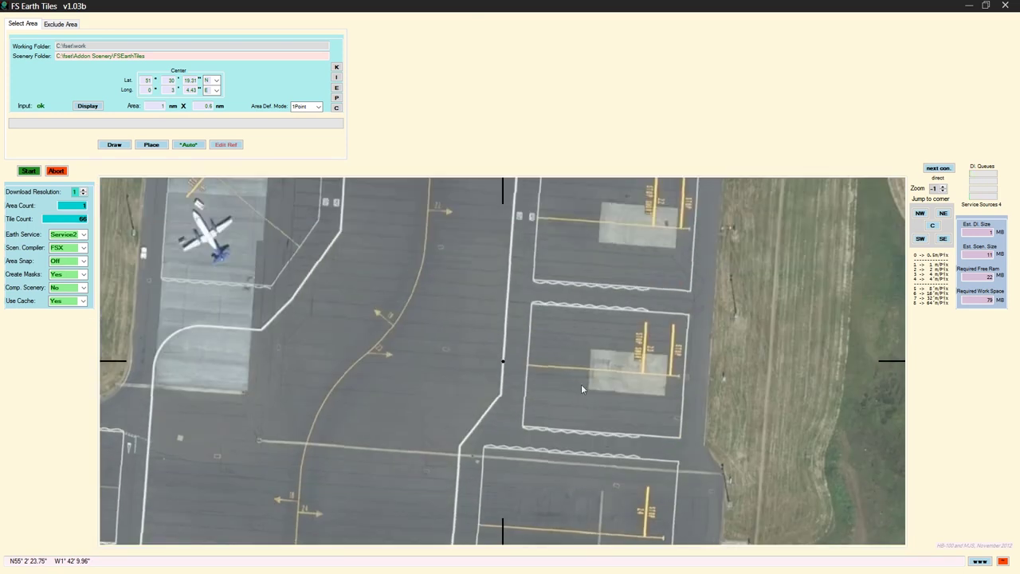
pyautogui.scroll(-2, 579, 381)
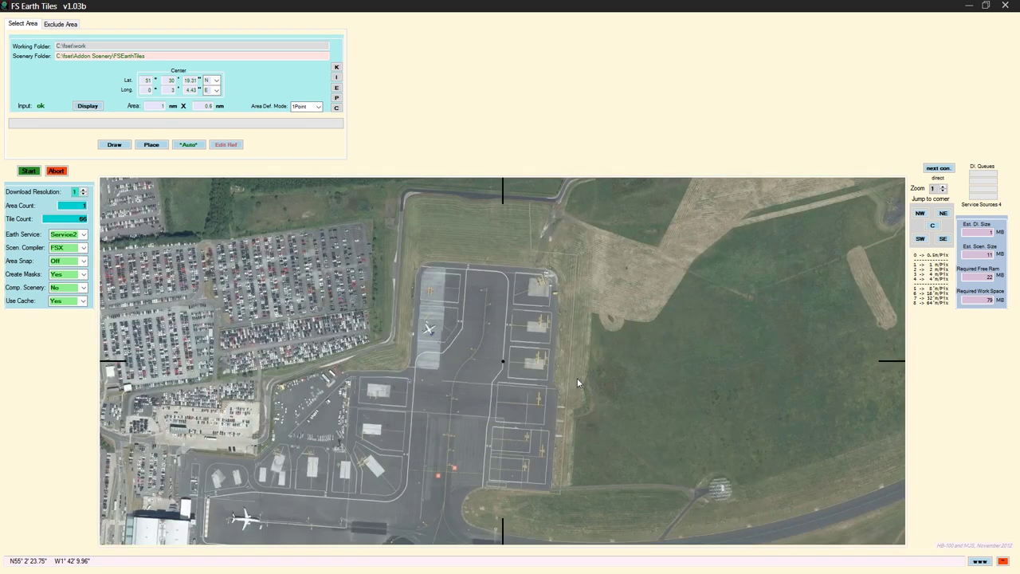
# Examine the aprons and terminal pier, comparing the aerial imagery between neighbouring zoom levels.
pyautogui.scroll(-1, 578, 382)
pyautogui.scroll(1, 578, 382)
pyautogui.scroll(-1, 578, 384)
pyautogui.scroll(1, 578, 384)
pyautogui.scroll(-1, 578, 383)
pyautogui.scroll(2, 577, 383)
pyautogui.scroll(-1, 651, 372)
pyautogui.scroll(-1, 650, 367)
pyautogui.scroll(2, 477, 334)
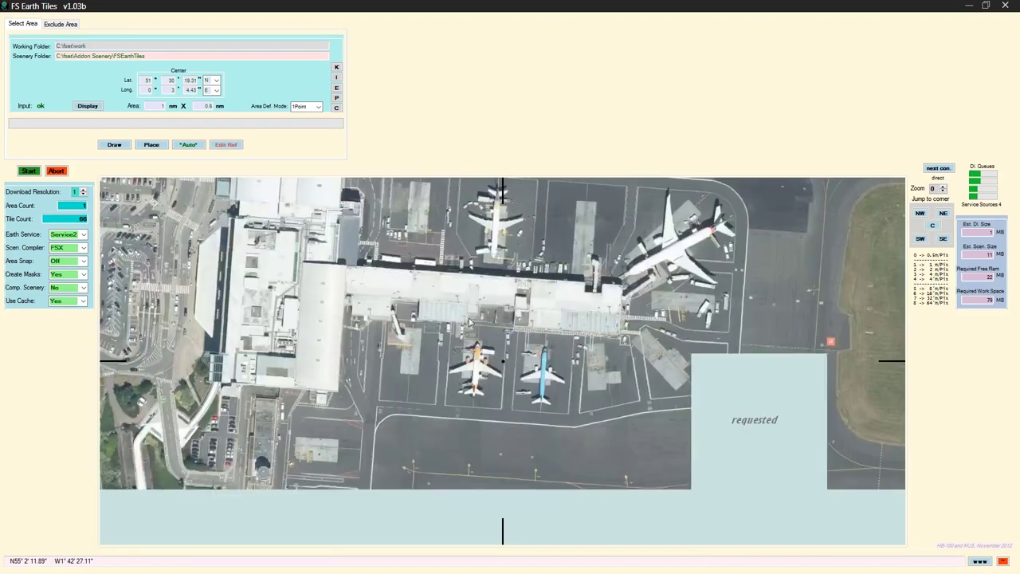
# Draw a download area of about 2.3 by 1.4 nm around the whole airport and shift it slightly north-east.
pyautogui.scroll(-1, 477, 333)
pyautogui.scroll(-4, 390, 332)
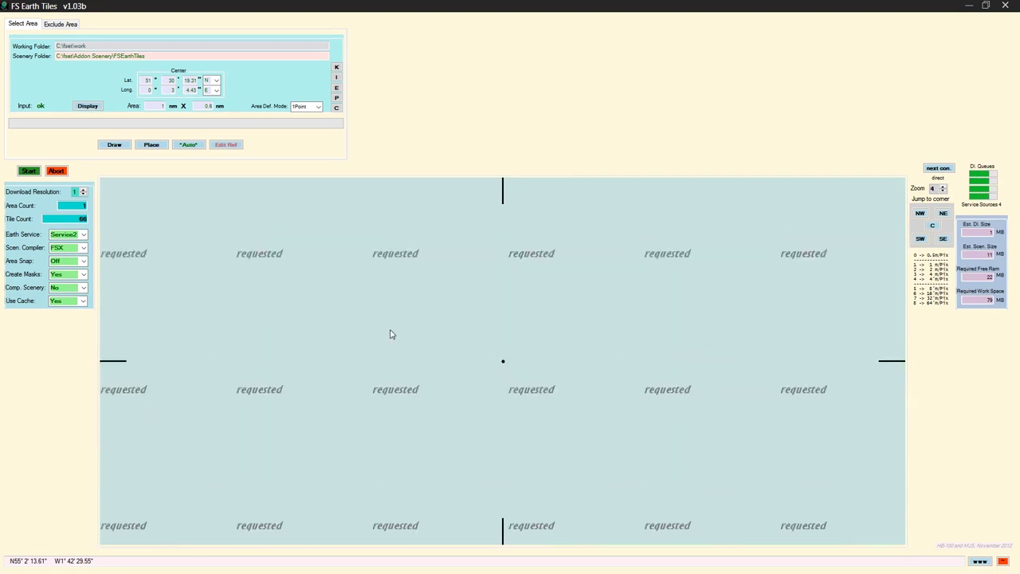
pyautogui.moveTo(390, 328); pyautogui.dragTo(331, 317)
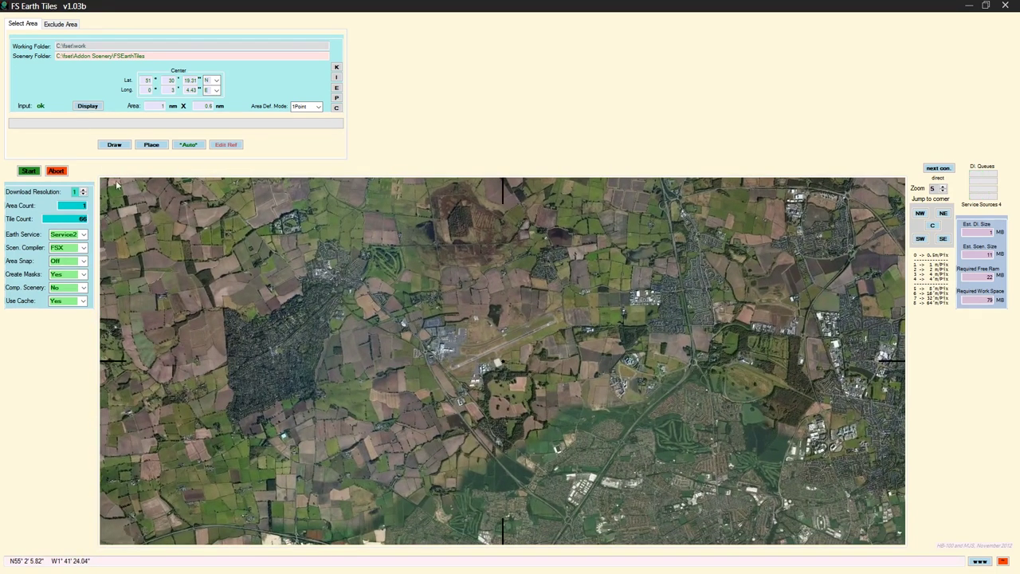
pyautogui.click(111, 144)
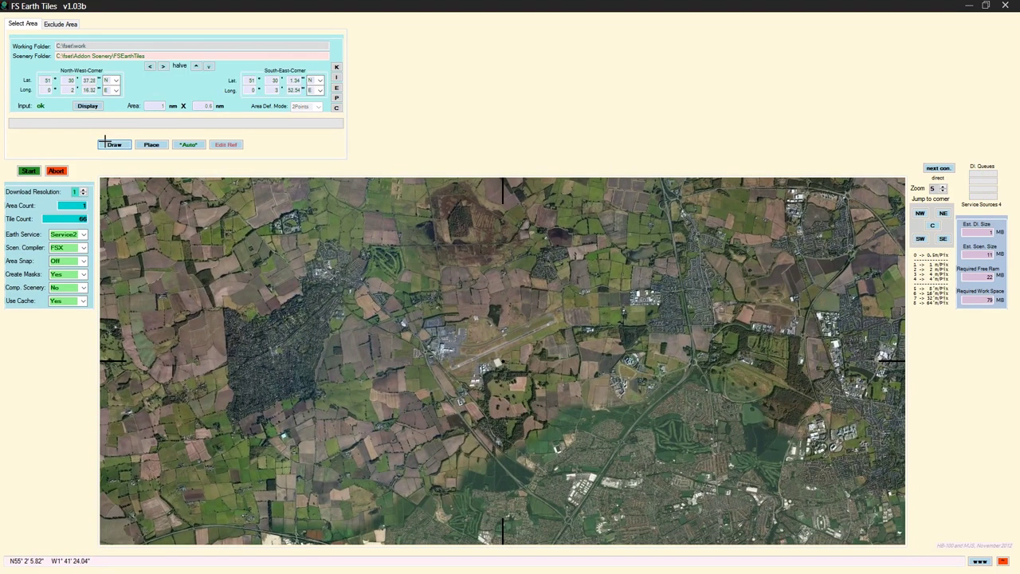
pyautogui.moveTo(401, 306)
pyautogui.mouseDown()
pyautogui.moveTo(610, 403)
pyautogui.moveTo(600, 413)
pyautogui.mouseUp()
pyautogui.moveTo(600, 305); pyautogui.dragTo(609, 291)
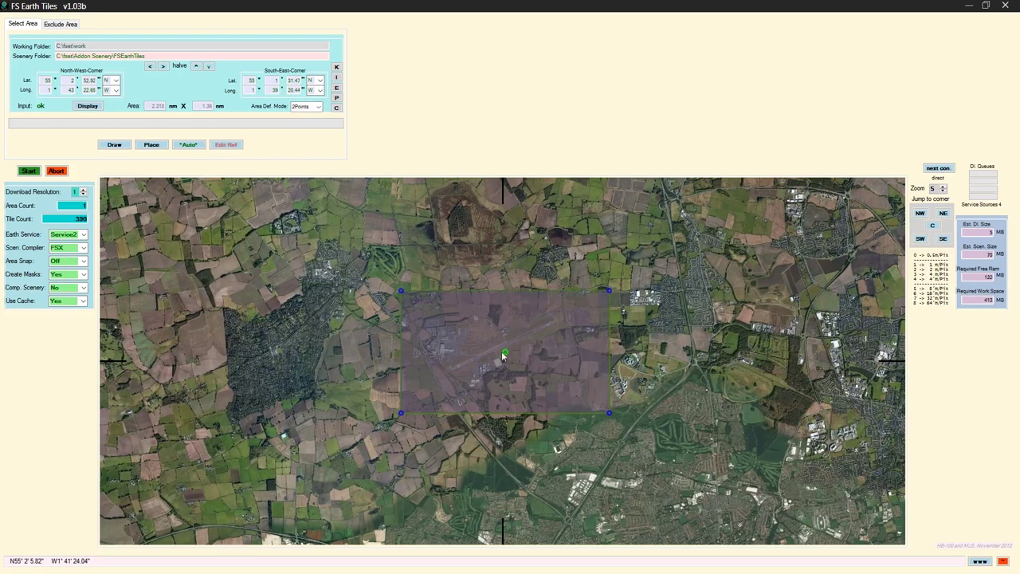
pyautogui.moveTo(508, 358); pyautogui.dragTo(512, 349)
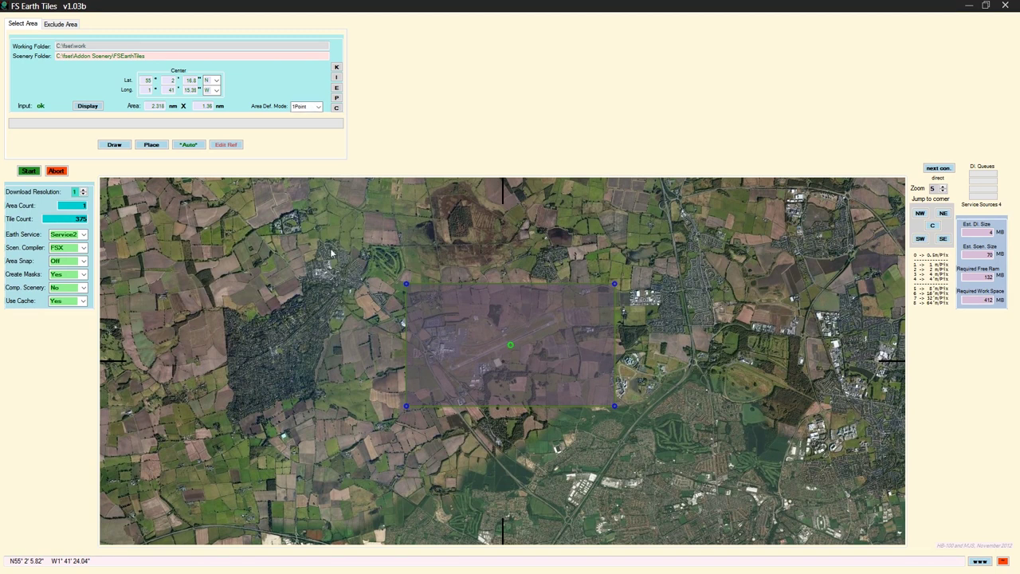
# Set the working folder to C:\fset\work\ncl and the scenery folder to C:\fset\Addon Scenery\FSEarthTiles\ncl.
pyautogui.click(136, 46)
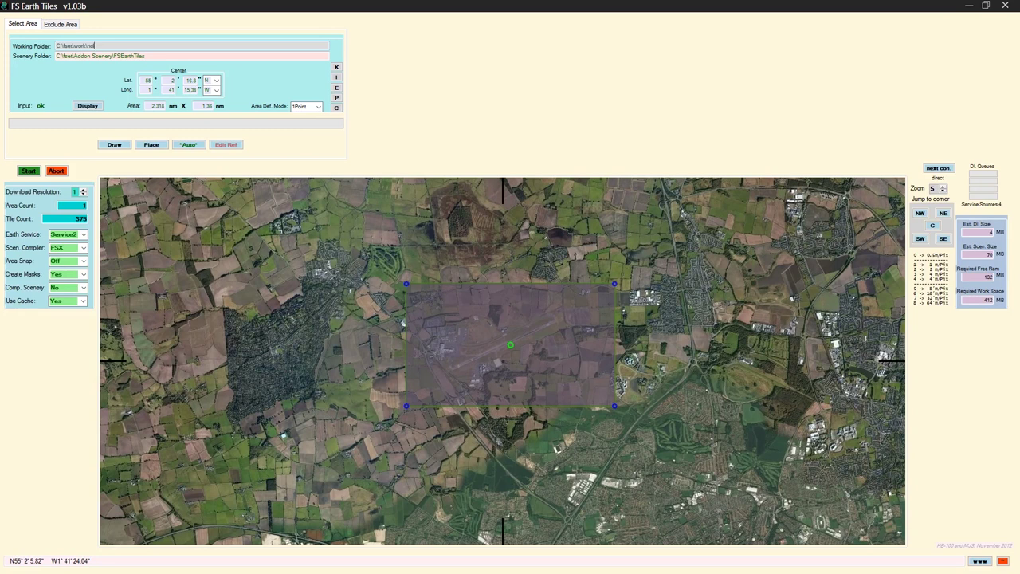
pyautogui.click(164, 56)
pyautogui.write('ncl')
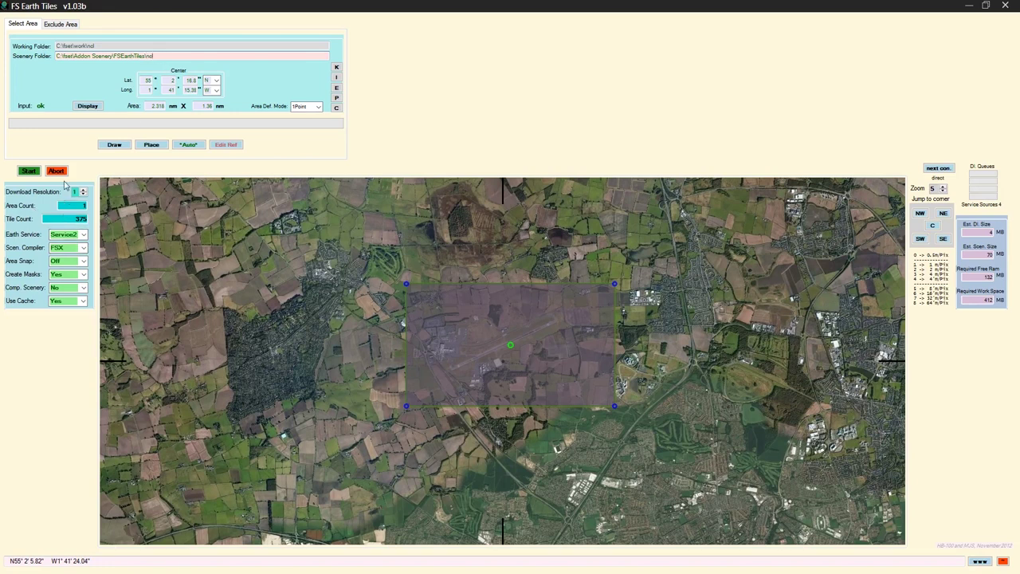
# Set the download resolution to -1 and the Create Masks option to No.
pyautogui.click(84, 194)
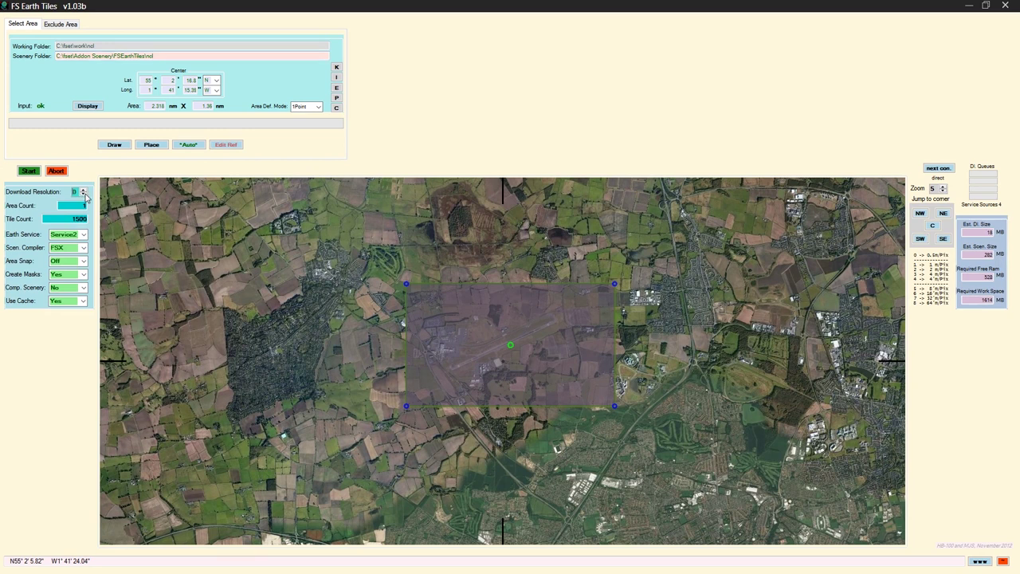
pyautogui.click(83, 195)
pyautogui.click(80, 275)
pyautogui.click(73, 291)
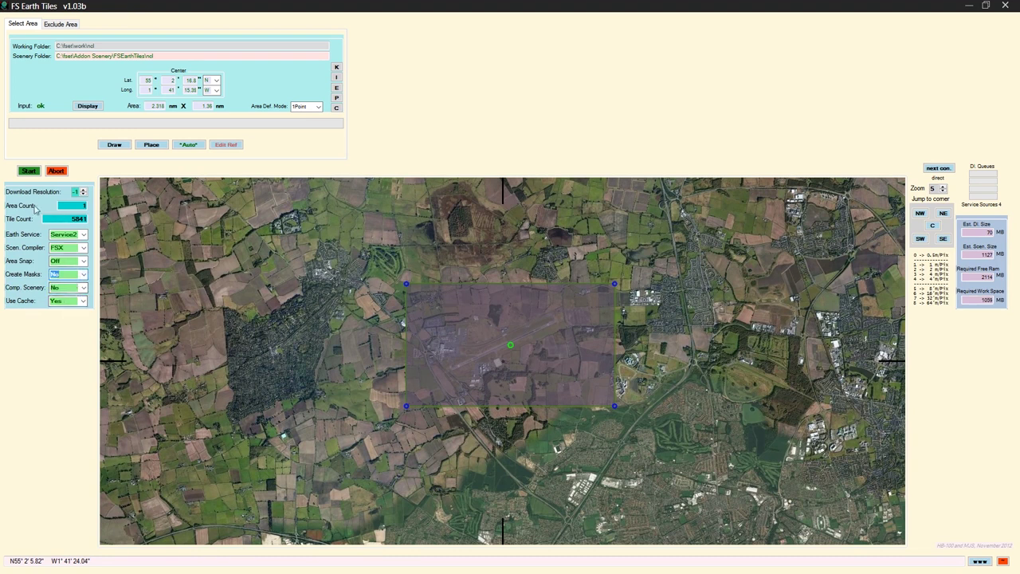
# Start downloading the selected area's tiles without clearing the cache.
pyautogui.click(28, 171)
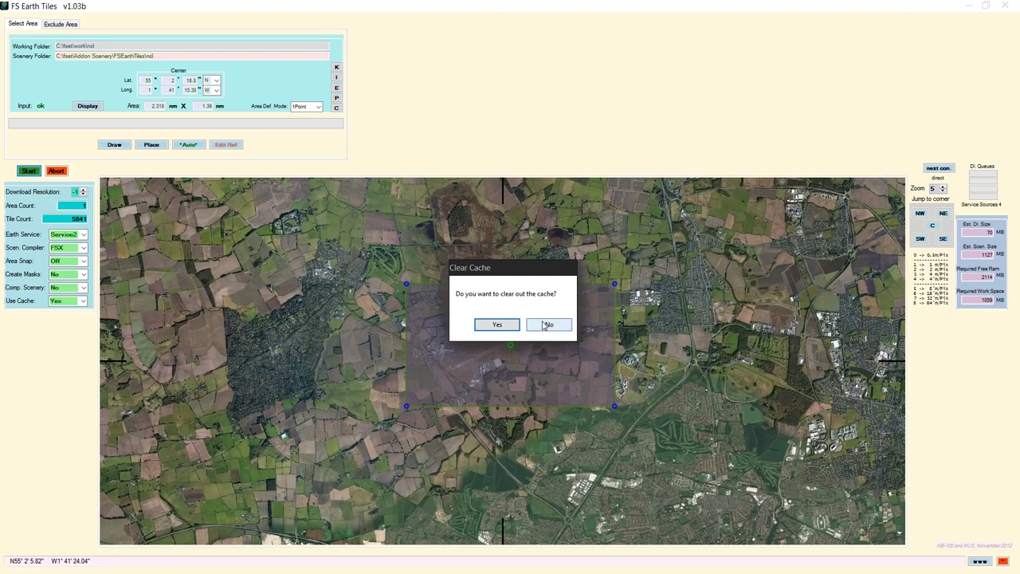
pyautogui.click(547, 326)
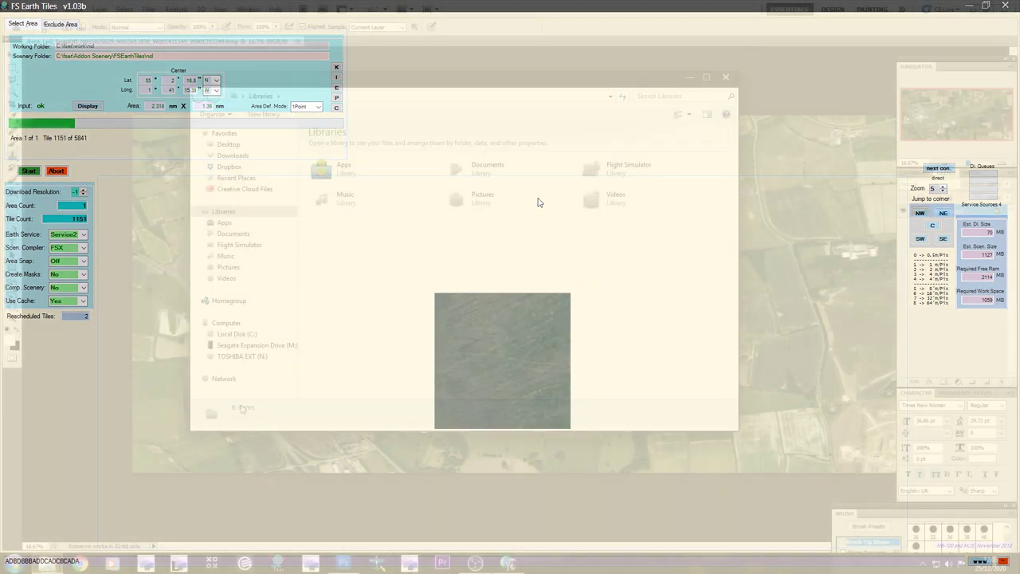
# Switch to the file manager and open the large aerial BMP from C:\fset\work\EGNTNewcastle in Photoshop.
pyautogui.click(237, 334)
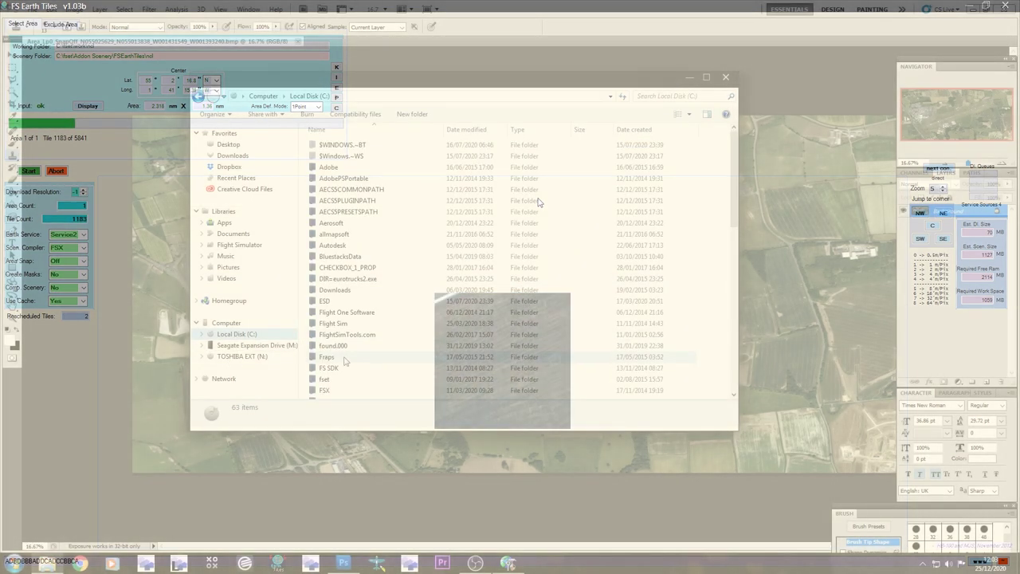
pyautogui.doubleClick(327, 380)
pyautogui.doubleClick(351, 189)
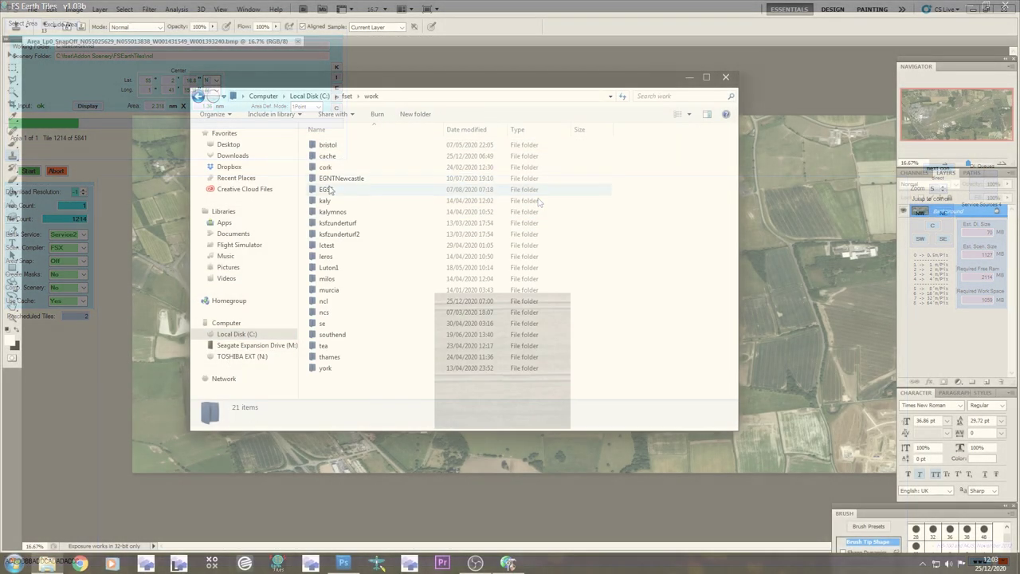
pyautogui.doubleClick(351, 178)
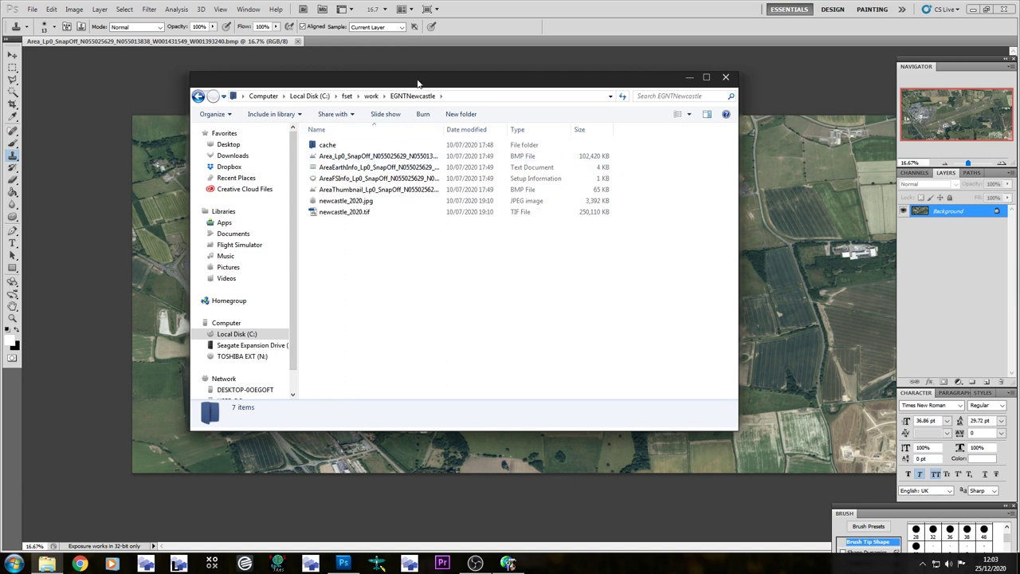
pyautogui.doubleClick(389, 157)
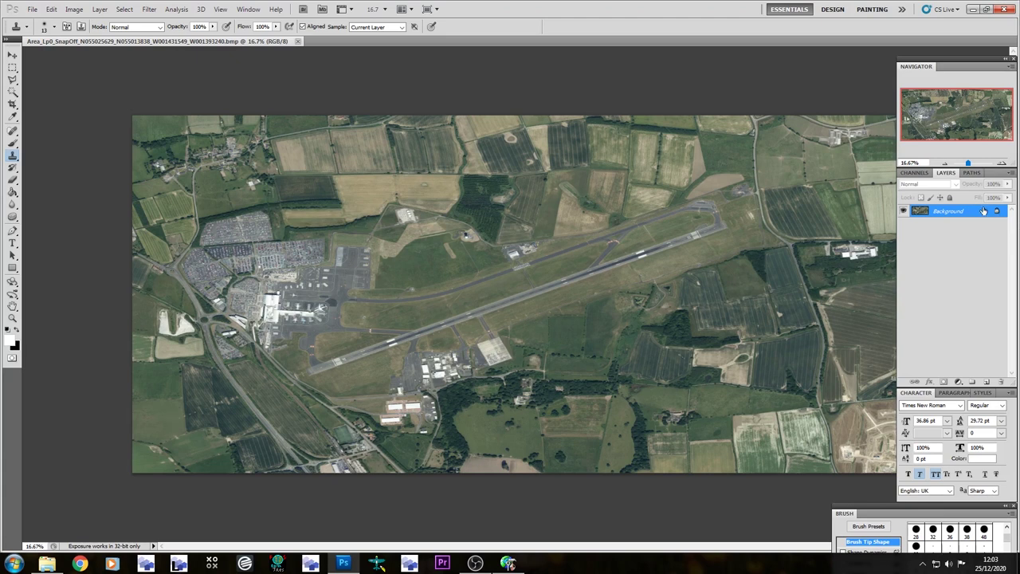
# Turn the locked background into an ordinary layer and set the Eraser to a 277 px brush with reduced hardness.
pyautogui.doubleClick(984, 210)
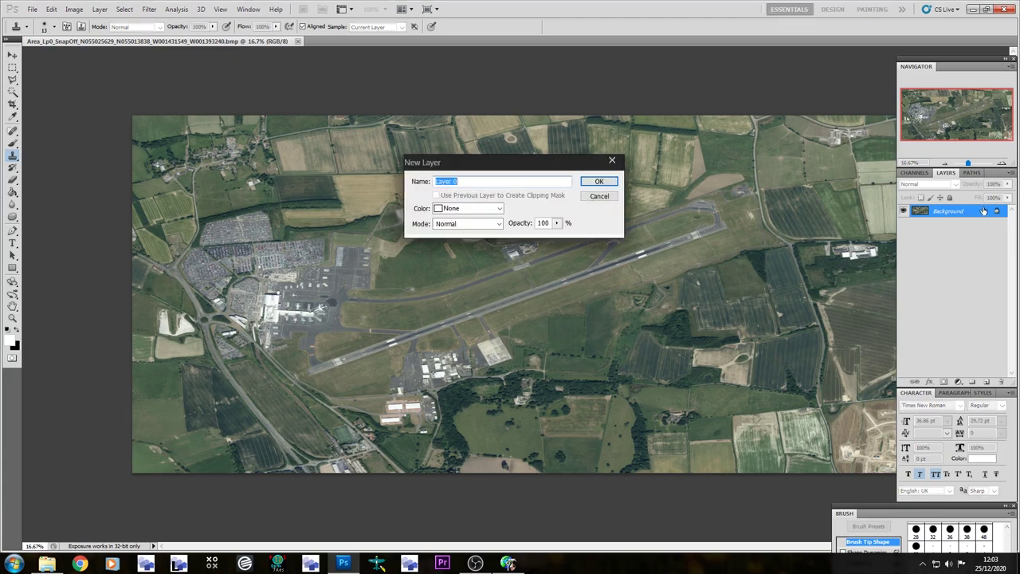
pyautogui.press('Return')
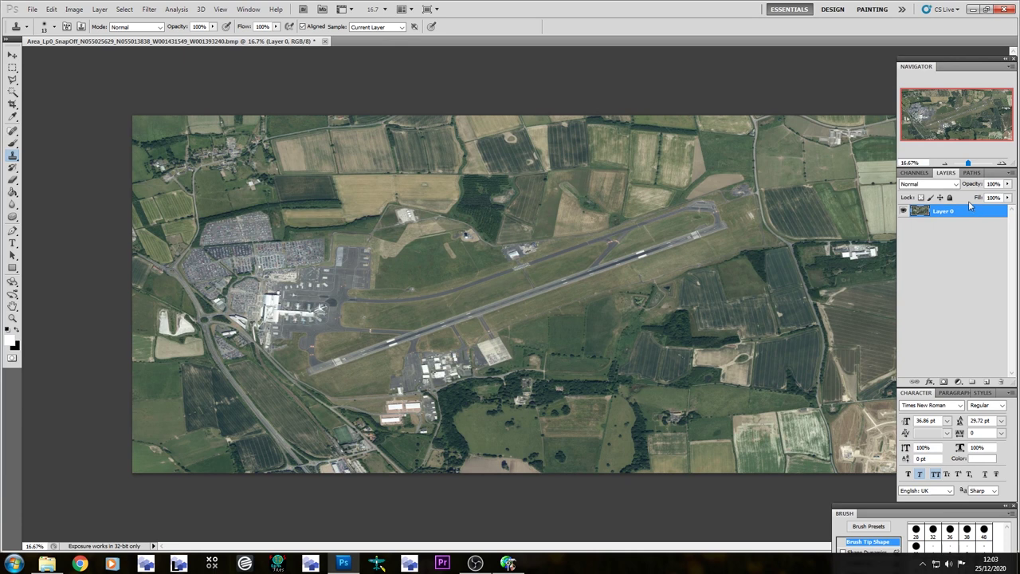
pyautogui.click(13, 180)
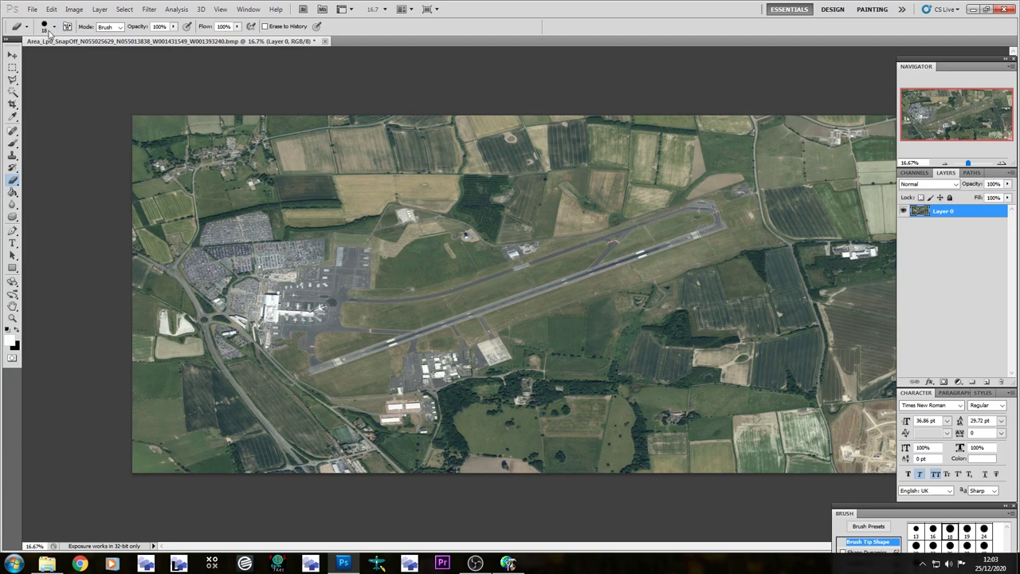
pyautogui.click(54, 27)
pyautogui.moveTo(36, 55); pyautogui.dragTo(98, 55)
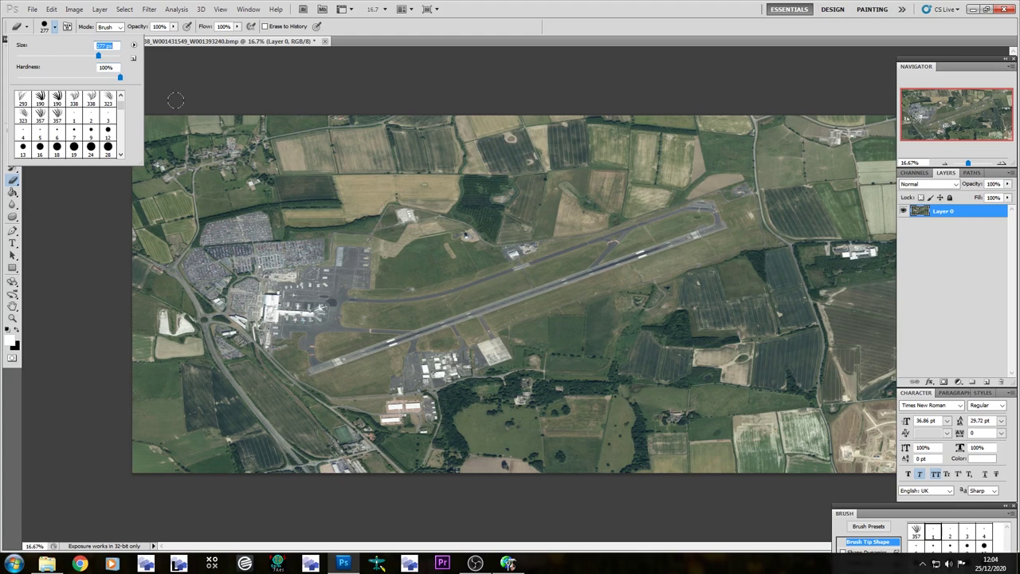
pyautogui.moveTo(76, 79); pyautogui.dragTo(65, 77)
pyautogui.click(366, 32)
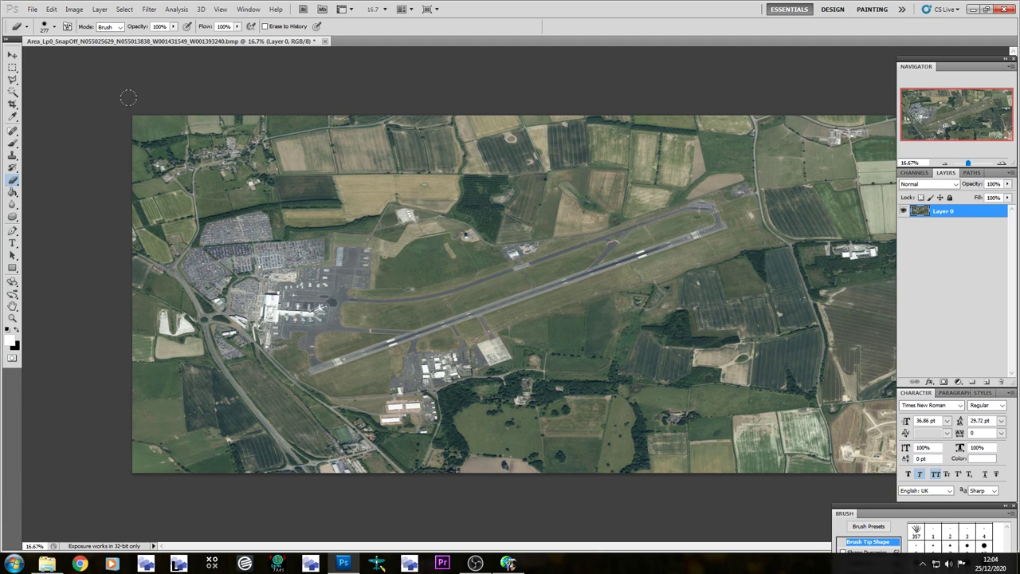
# Erase the outlying land west and south of the airport, undoing the stray stroke across the runway.
pyautogui.moveTo(126, 100)
pyautogui.mouseDown()
pyautogui.moveTo(146, 131)
pyautogui.moveTo(171, 116)
pyautogui.moveTo(157, 153)
pyautogui.moveTo(118, 156)
pyautogui.moveTo(156, 187)
pyautogui.moveTo(138, 201)
pyautogui.moveTo(149, 189)
pyautogui.mouseUp()
pyautogui.moveTo(154, 140)
pyautogui.mouseDown()
pyautogui.moveTo(135, 192)
pyautogui.moveTo(145, 222)
pyautogui.moveTo(162, 223)
pyautogui.moveTo(155, 254)
pyautogui.moveTo(141, 259)
pyautogui.moveTo(128, 415)
pyautogui.mouseUp()
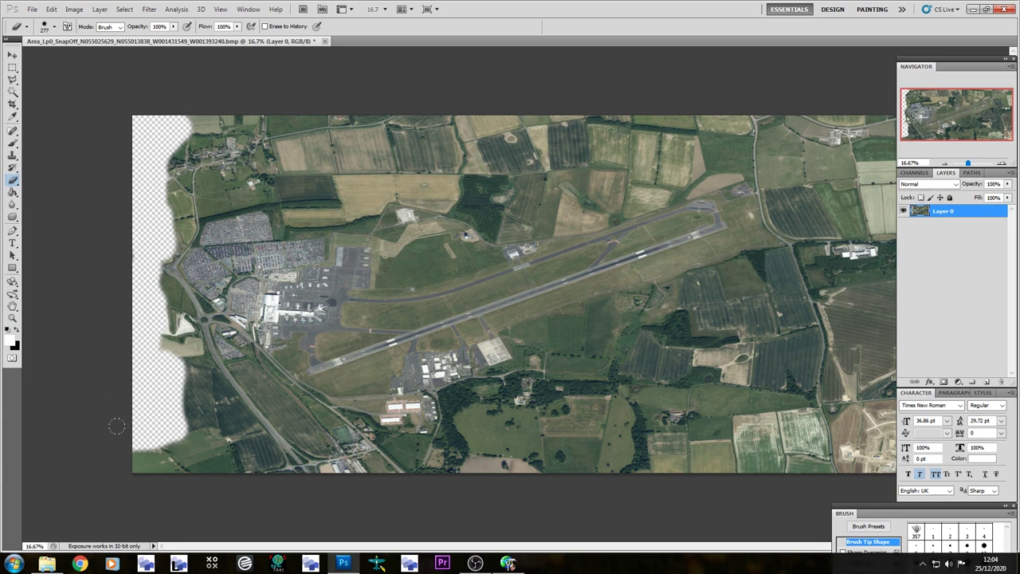
pyautogui.moveTo(82, 322); pyautogui.dragTo(812, 324)
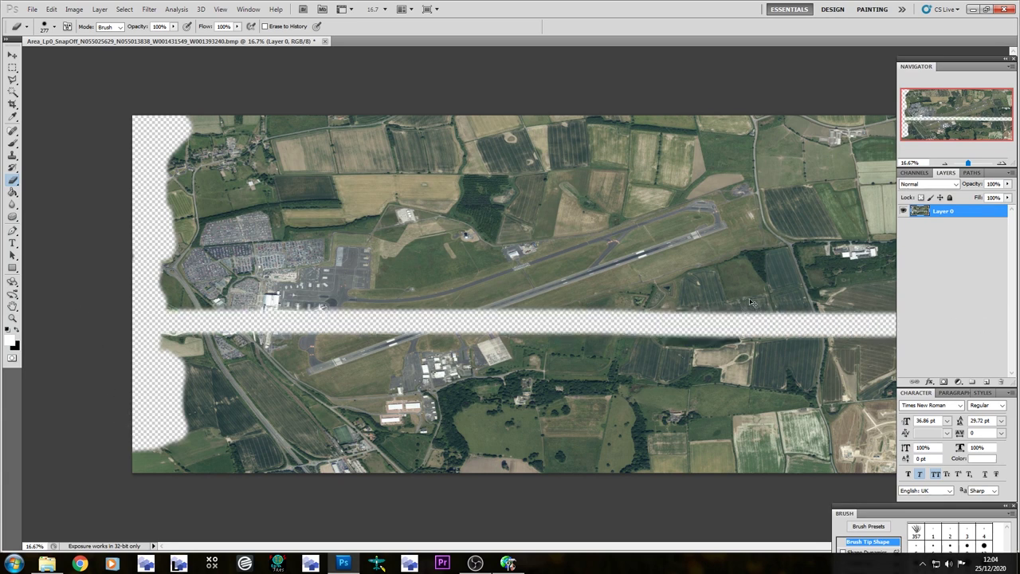
pyautogui.hotkey('ctrl', 'z')
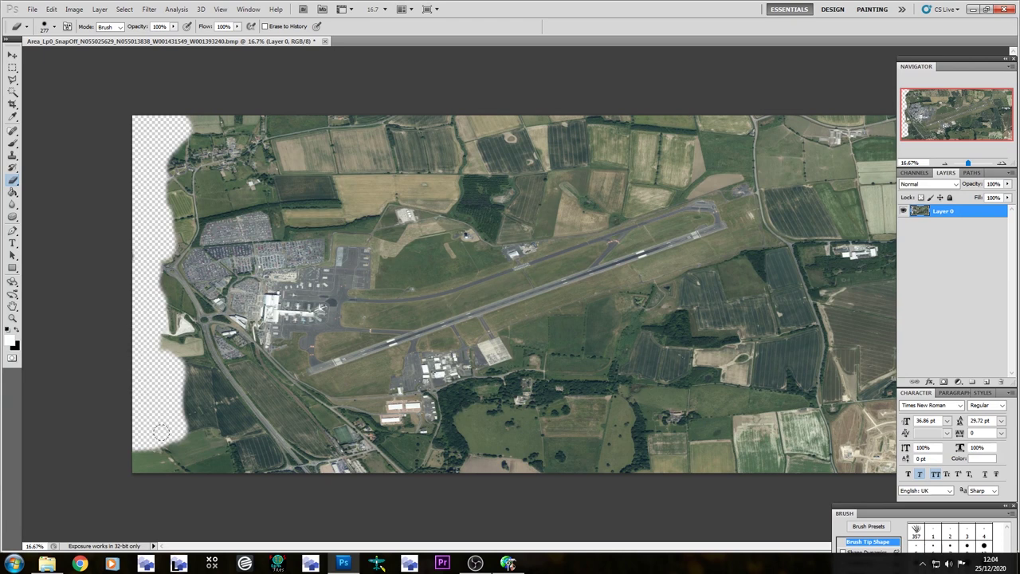
pyautogui.moveTo(171, 422)
pyautogui.mouseDown()
pyautogui.moveTo(209, 448)
pyautogui.moveTo(222, 473)
pyautogui.moveTo(203, 464)
pyautogui.moveTo(450, 449)
pyautogui.moveTo(466, 429)
pyautogui.moveTo(469, 410)
pyautogui.moveTo(461, 413)
pyautogui.moveTo(483, 399)
pyautogui.moveTo(498, 419)
pyautogui.moveTo(548, 411)
pyautogui.moveTo(544, 458)
pyautogui.moveTo(542, 439)
pyautogui.moveTo(486, 427)
pyautogui.moveTo(470, 451)
pyautogui.moveTo(402, 464)
pyautogui.moveTo(514, 443)
pyautogui.moveTo(520, 458)
pyautogui.moveTo(496, 454)
pyautogui.mouseUp()
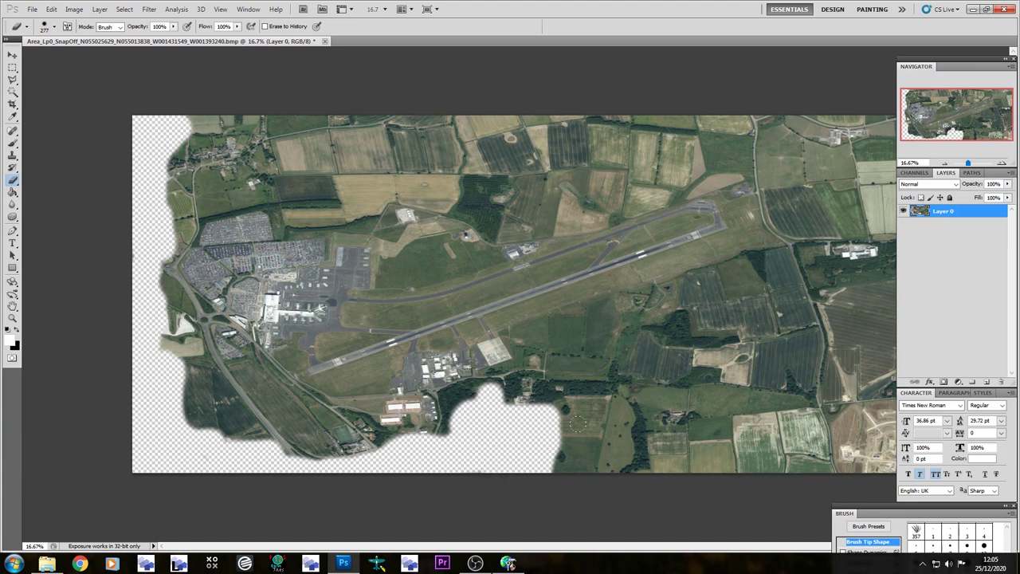
pyautogui.moveTo(554, 417)
pyautogui.mouseDown()
pyautogui.moveTo(706, 395)
pyautogui.moveTo(887, 412)
pyautogui.moveTo(574, 450)
pyautogui.mouseUp()
# Erase the outlying fields along the eastern and northern sides so only the airport and its close surroundings remain.
pyautogui.hotkey('ctrl', '-')
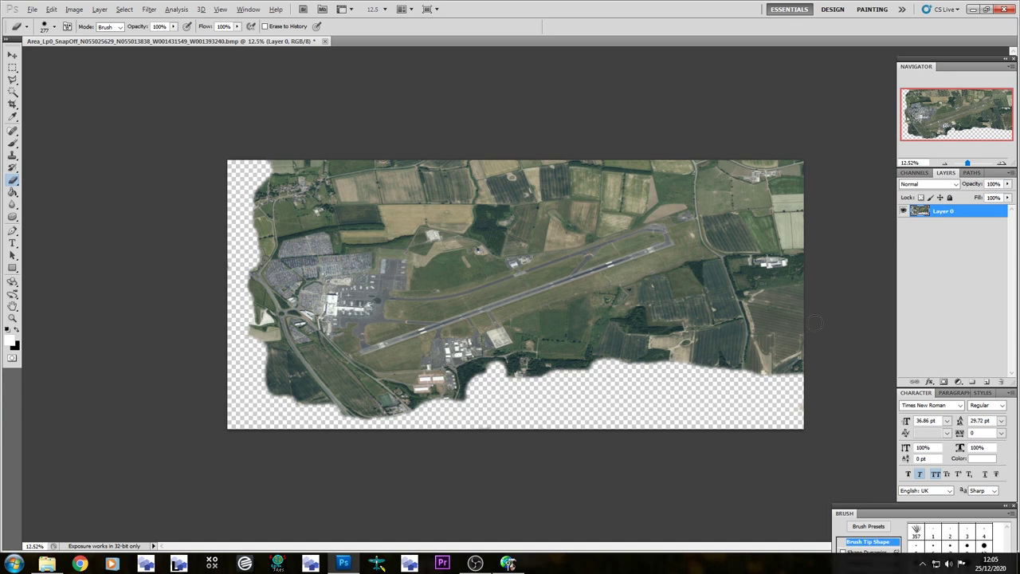
pyautogui.keyDown('alt'); pyautogui.scroll(3, 363, 331); pyautogui.keyUp('alt')
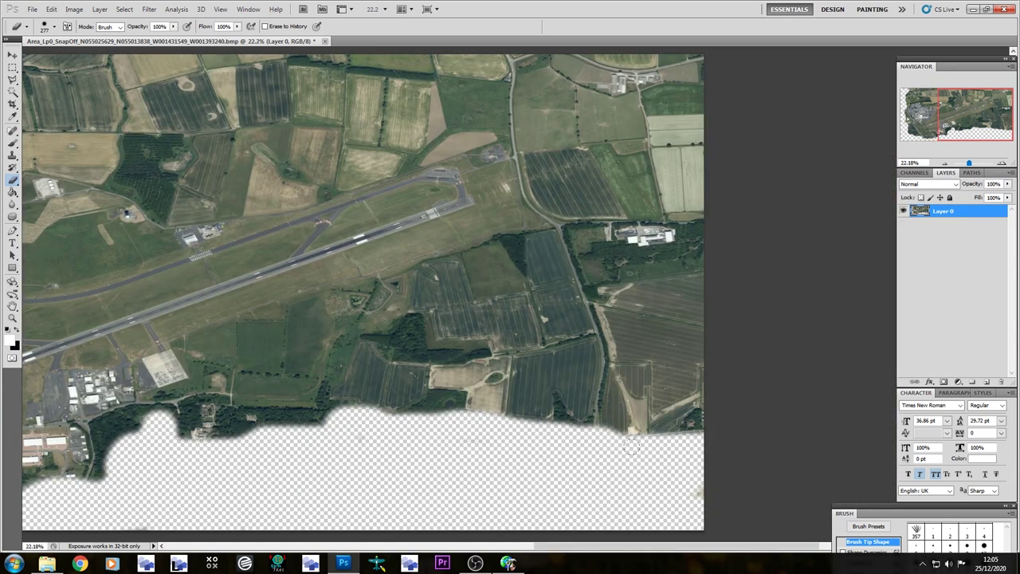
pyautogui.moveTo(594, 431)
pyautogui.mouseDown()
pyautogui.moveTo(624, 417)
pyautogui.moveTo(620, 319)
pyautogui.moveTo(604, 297)
pyautogui.moveTo(672, 284)
pyautogui.moveTo(688, 311)
pyautogui.mouseUp()
pyautogui.scroll(3, 688, 311)
pyautogui.moveTo(691, 415)
pyautogui.mouseDown()
pyautogui.moveTo(688, 376)
pyautogui.moveTo(666, 408)
pyautogui.moveTo(689, 352)
pyautogui.moveTo(681, 381)
pyautogui.moveTo(655, 269)
pyautogui.moveTo(663, 236)
pyautogui.moveTo(644, 220)
pyautogui.moveTo(640, 172)
pyautogui.moveTo(695, 284)
pyautogui.moveTo(677, 243)
pyautogui.moveTo(648, 248)
pyautogui.moveTo(636, 198)
pyautogui.moveTo(552, 177)
pyautogui.moveTo(530, 187)
pyautogui.moveTo(608, 208)
pyautogui.moveTo(590, 210)
pyautogui.moveTo(637, 264)
pyautogui.moveTo(582, 238)
pyautogui.moveTo(640, 249)
pyautogui.moveTo(491, 208)
pyautogui.moveTo(518, 192)
pyautogui.moveTo(351, 195)
pyautogui.moveTo(423, 218)
pyautogui.moveTo(417, 259)
pyautogui.moveTo(396, 270)
pyautogui.moveTo(381, 231)
pyautogui.moveTo(411, 230)
pyautogui.moveTo(371, 240)
pyautogui.mouseUp()
pyautogui.keyDown('ctrl'); pyautogui.hscroll(-5, 227, 179); pyautogui.keyUp('ctrl')
pyautogui.keyDown('alt'); pyautogui.scroll(-5, 227, 179); pyautogui.keyUp('alt')
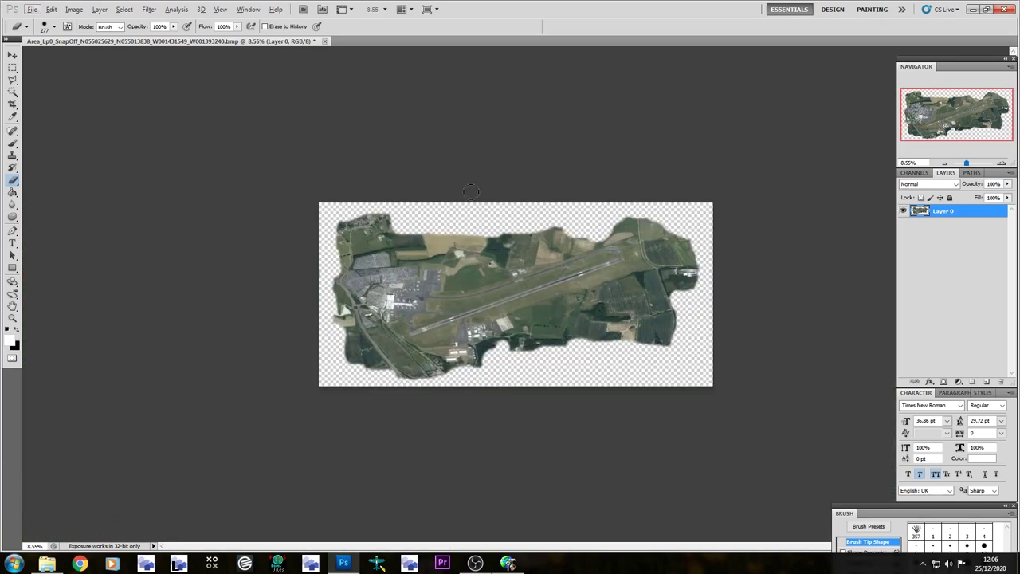
# Feather the whole outline of the airport cut-out with the Eraser set to 463 px and 0% hardness.
pyautogui.click(53, 27)
pyautogui.moveTo(66, 77); pyautogui.dragTo(17, 76)
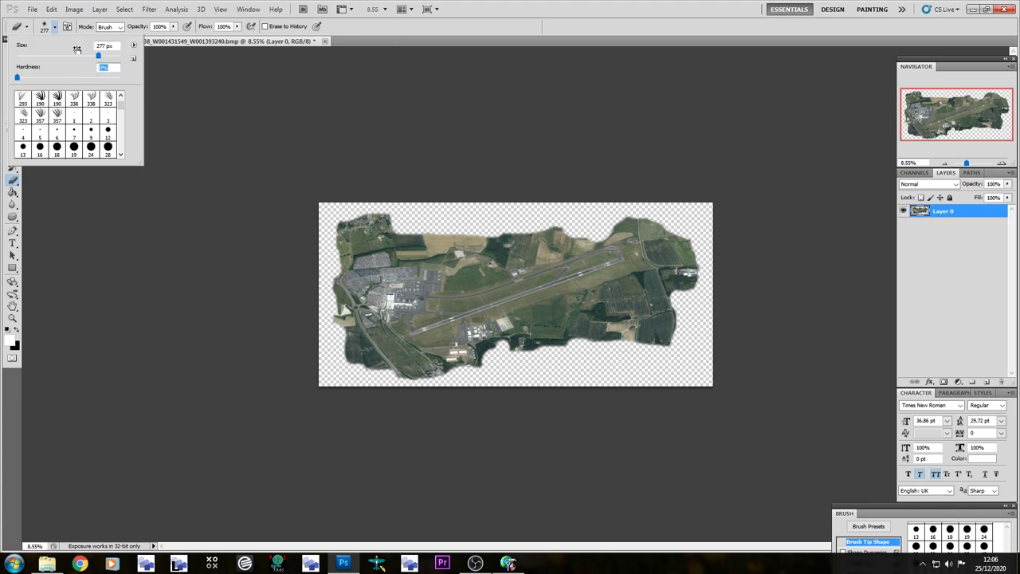
pyautogui.moveTo(106, 55); pyautogui.dragTo(112, 55)
pyautogui.click(383, 38)
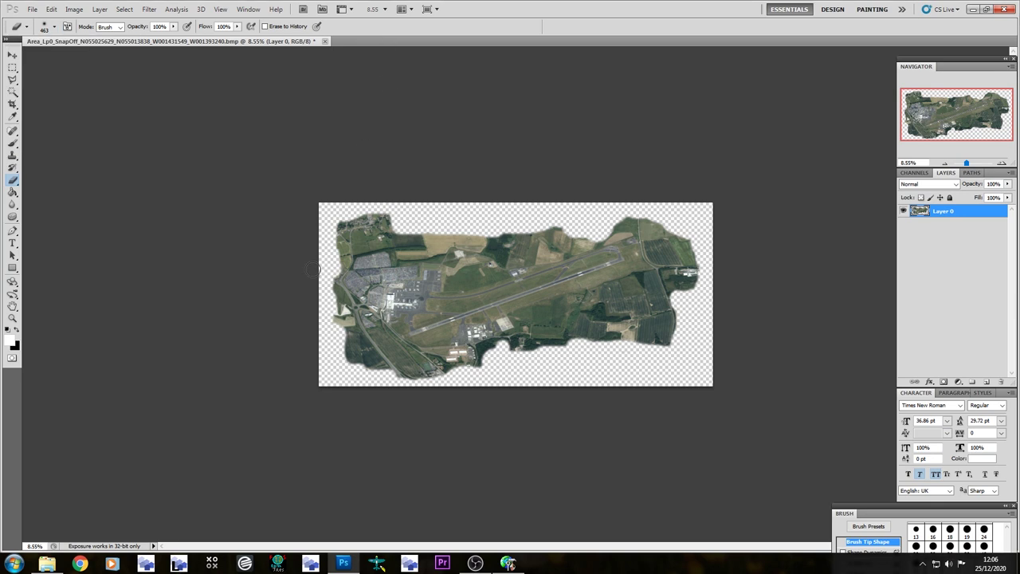
pyautogui.moveTo(338, 206)
pyautogui.mouseDown()
pyautogui.moveTo(338, 267)
pyautogui.moveTo(326, 294)
pyautogui.moveTo(341, 362)
pyautogui.moveTo(405, 381)
pyautogui.mouseUp()
pyautogui.moveTo(432, 384)
pyautogui.mouseDown()
pyautogui.moveTo(454, 371)
pyautogui.moveTo(423, 378)
pyautogui.moveTo(490, 369)
pyautogui.moveTo(479, 371)
pyautogui.moveTo(504, 343)
pyautogui.moveTo(520, 355)
pyautogui.moveTo(580, 341)
pyautogui.moveTo(697, 351)
pyautogui.moveTo(673, 352)
pyautogui.moveTo(677, 299)
pyautogui.moveTo(702, 283)
pyautogui.moveTo(695, 239)
pyautogui.moveTo(635, 212)
pyautogui.moveTo(619, 220)
pyautogui.mouseUp()
# Cover the lone parked aircraft on the open apron north of the terminal pier with sampled tarmac using the Clone Stamp tool.
pyautogui.keyDown('alt'); pyautogui.scroll(3, 114, 142); pyautogui.keyUp('alt')
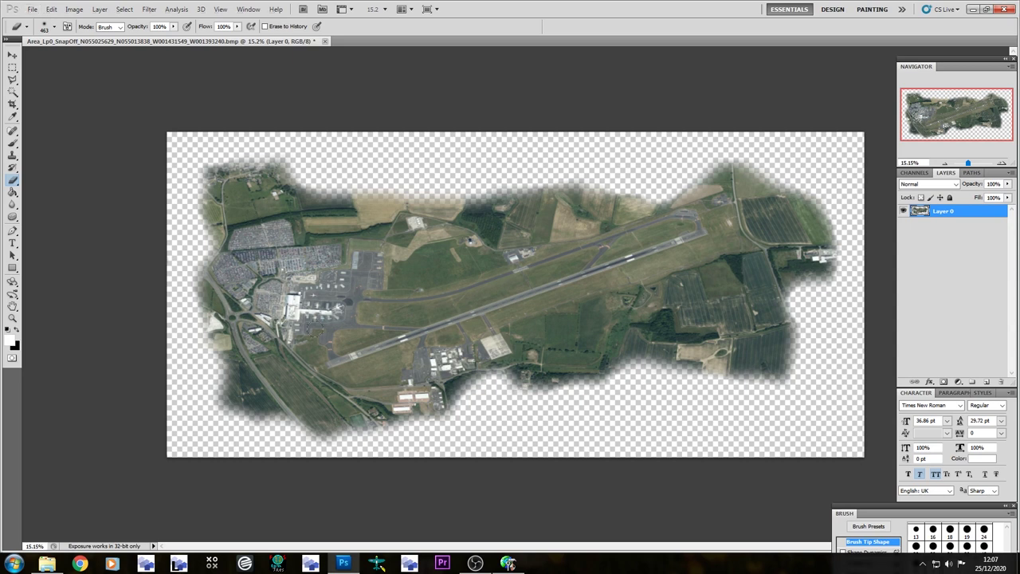
pyautogui.keyDown('alt'); pyautogui.scroll(5, 341, 309); pyautogui.keyUp('alt')
pyautogui.keyDown('alt'); pyautogui.scroll(4, 194, 277); pyautogui.keyUp('alt')
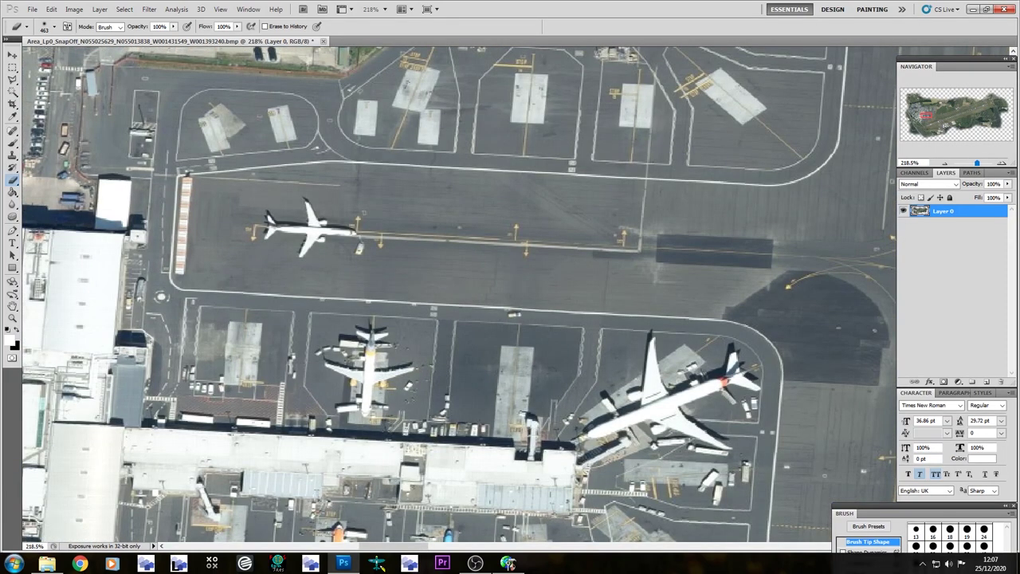
pyautogui.click(11, 156)
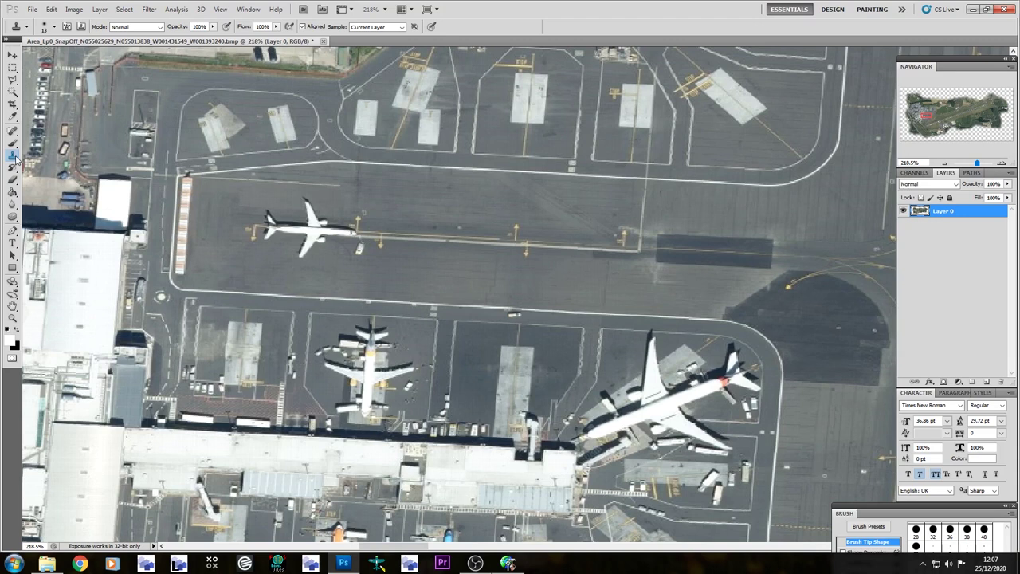
pyautogui.click(13, 157)
pyautogui.click(52, 169)
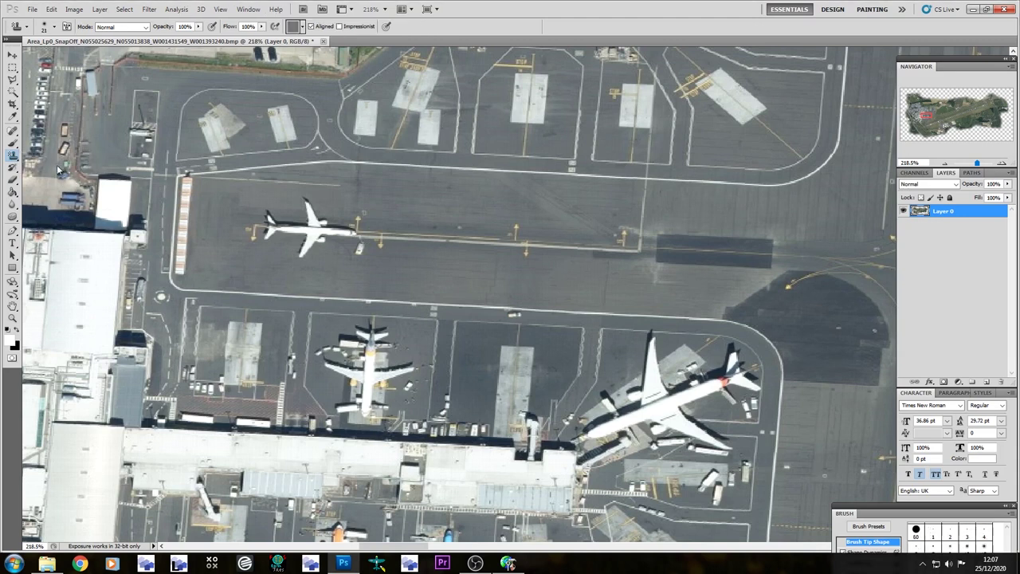
pyautogui.click(13, 158)
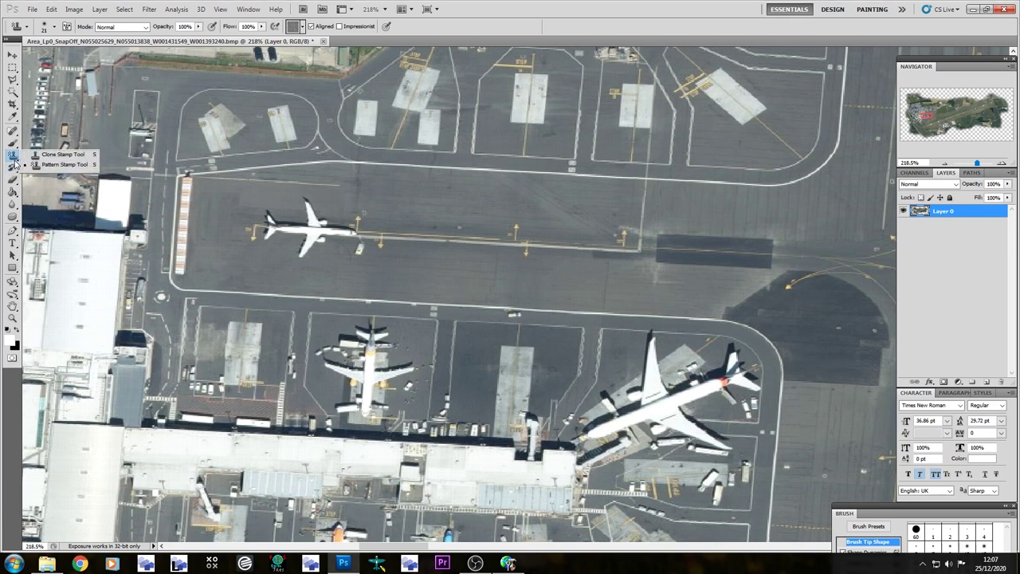
pyautogui.click(61, 156)
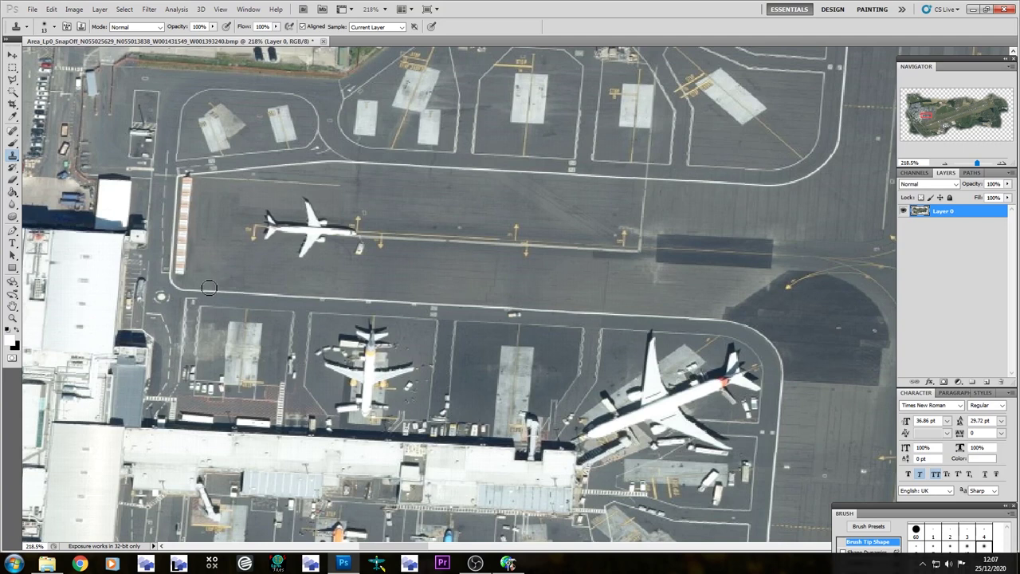
pyautogui.keyDown('alt'); pyautogui.click(252, 277); pyautogui.keyUp('alt')
pyautogui.click(271, 240)
pyautogui.moveTo(275, 246)
pyautogui.mouseDown()
pyautogui.moveTo(318, 257)
pyautogui.moveTo(296, 259)
pyautogui.moveTo(334, 255)
pyautogui.moveTo(285, 245)
pyautogui.moveTo(330, 243)
pyautogui.moveTo(279, 243)
pyautogui.moveTo(305, 241)
pyautogui.moveTo(287, 221)
pyautogui.mouseUp()
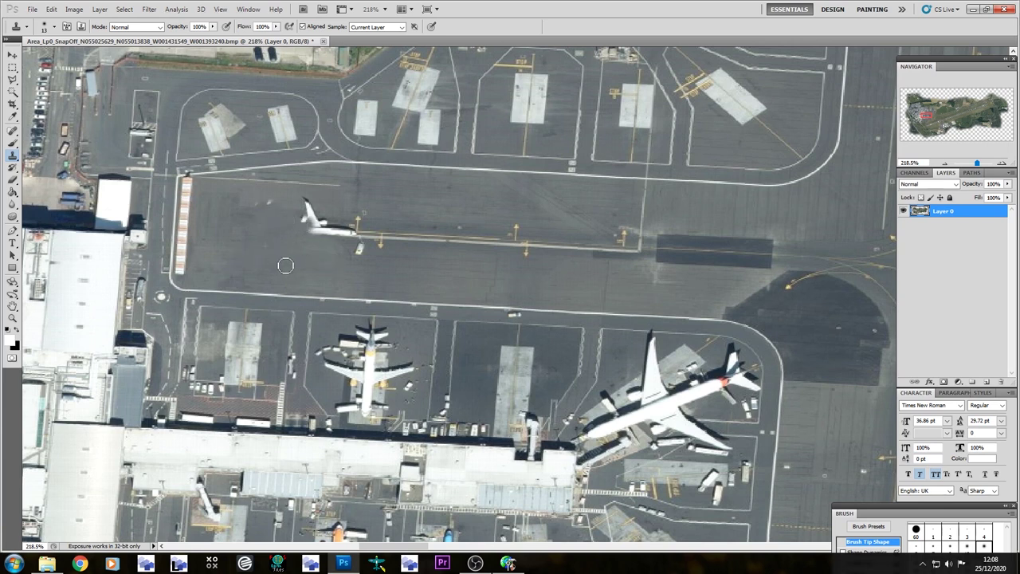
pyautogui.keyDown('alt'); pyautogui.click(250, 247); pyautogui.keyUp('alt')
pyautogui.moveTo(290, 233)
pyautogui.mouseDown()
pyautogui.moveTo(336, 237)
pyautogui.moveTo(301, 227)
pyautogui.moveTo(318, 209)
pyautogui.moveTo(311, 201)
pyautogui.moveTo(325, 236)
pyautogui.moveTo(366, 228)
pyautogui.moveTo(354, 221)
pyautogui.moveTo(347, 232)
pyautogui.moveTo(381, 215)
pyautogui.mouseUp()
# Clone clean tarmac over the yellow guide line and its arrow markings on the same open apron.
pyautogui.keyDown('alt'); pyautogui.click(330, 257); pyautogui.keyUp('alt')
pyautogui.moveTo(348, 252)
pyautogui.mouseDown()
pyautogui.moveTo(383, 249)
pyautogui.moveTo(342, 251)
pyautogui.moveTo(376, 254)
pyautogui.moveTo(354, 240)
pyautogui.moveTo(367, 237)
pyautogui.moveTo(402, 238)
pyautogui.moveTo(349, 237)
pyautogui.moveTo(504, 242)
pyautogui.mouseUp()
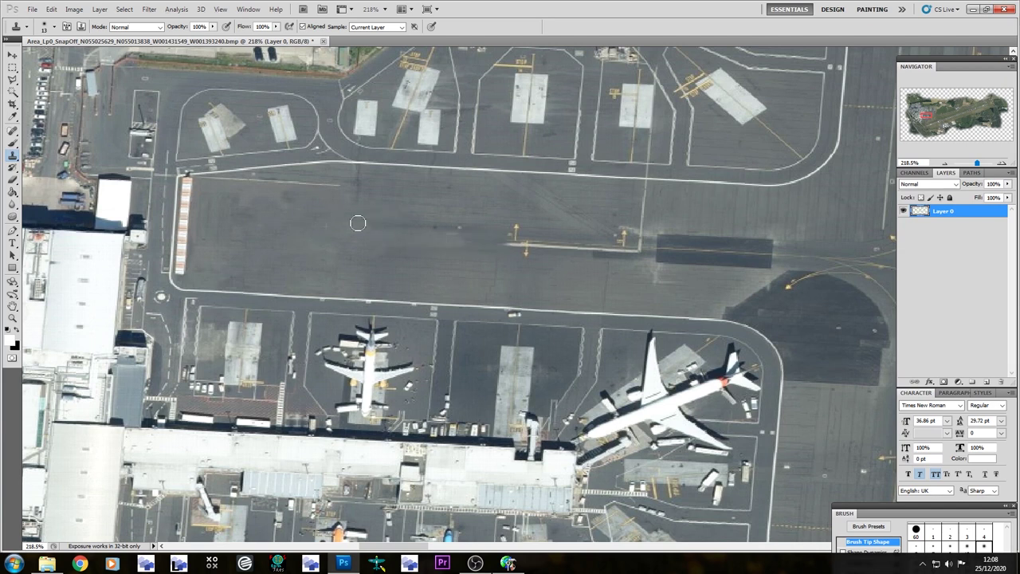
pyautogui.moveTo(506, 243)
pyautogui.mouseDown()
pyautogui.moveTo(534, 240)
pyautogui.moveTo(474, 244)
pyautogui.moveTo(561, 250)
pyautogui.moveTo(410, 244)
pyautogui.moveTo(577, 250)
pyautogui.moveTo(491, 251)
pyautogui.moveTo(550, 256)
pyautogui.moveTo(507, 242)
pyautogui.moveTo(531, 230)
pyautogui.moveTo(449, 227)
pyautogui.moveTo(460, 239)
pyautogui.moveTo(583, 249)
pyautogui.mouseUp()
pyautogui.moveTo(305, 195); pyautogui.dragTo(307, 196)
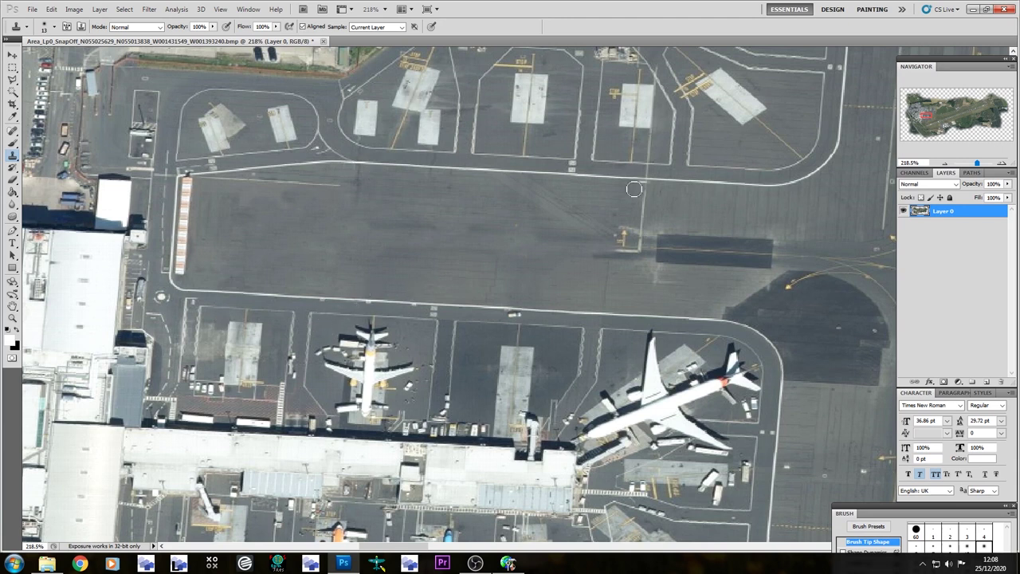
# Try to clone concrete texture from the tilted slab onto the small slab beside it on the western stand.
pyautogui.keyDown('alt'); pyautogui.scroll(5, 469, 79); pyautogui.keyUp('alt')
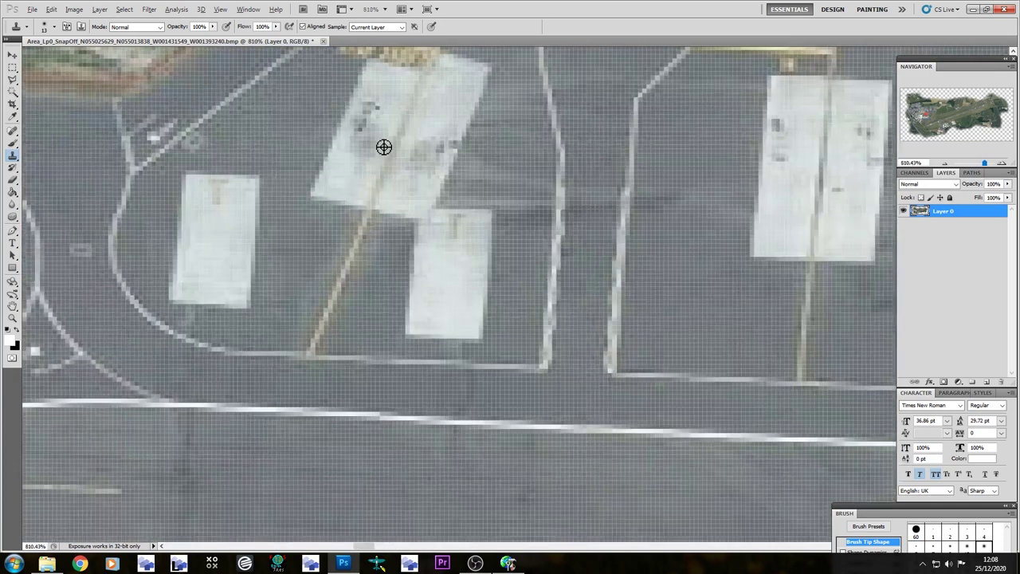
pyautogui.keyDown('alt'); pyautogui.click(384, 147); pyautogui.keyUp('alt')
pyautogui.moveTo(446, 236); pyautogui.dragTo(468, 245)
pyautogui.click(453, 239)
pyautogui.hotkey('ctrl', 'z')
# Clone out the painted guide line and boundary lines around the stand with three concrete slabs, using a smaller brush at 61% hardness.
pyautogui.click(53, 27)
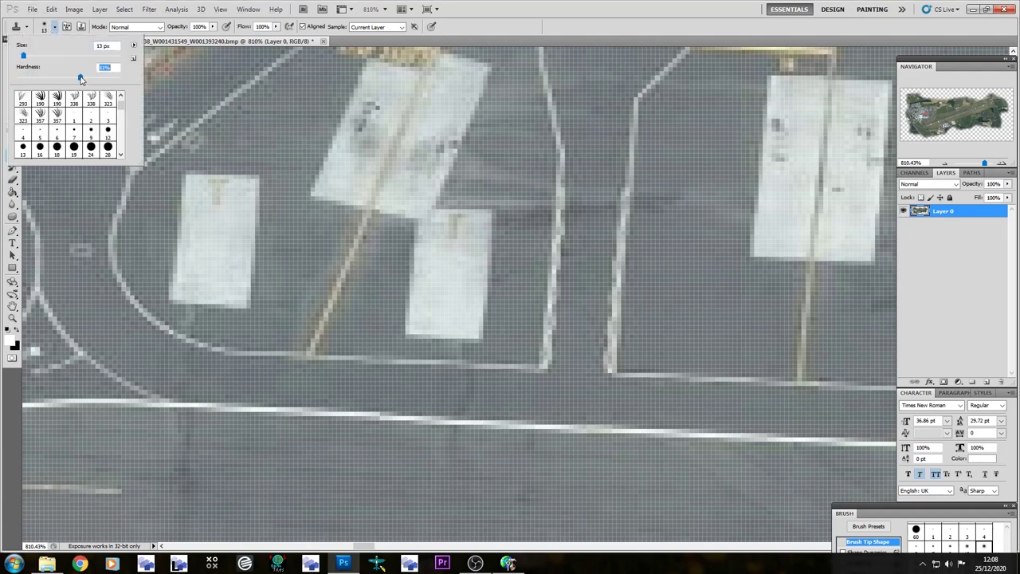
pyautogui.click(257, 48)
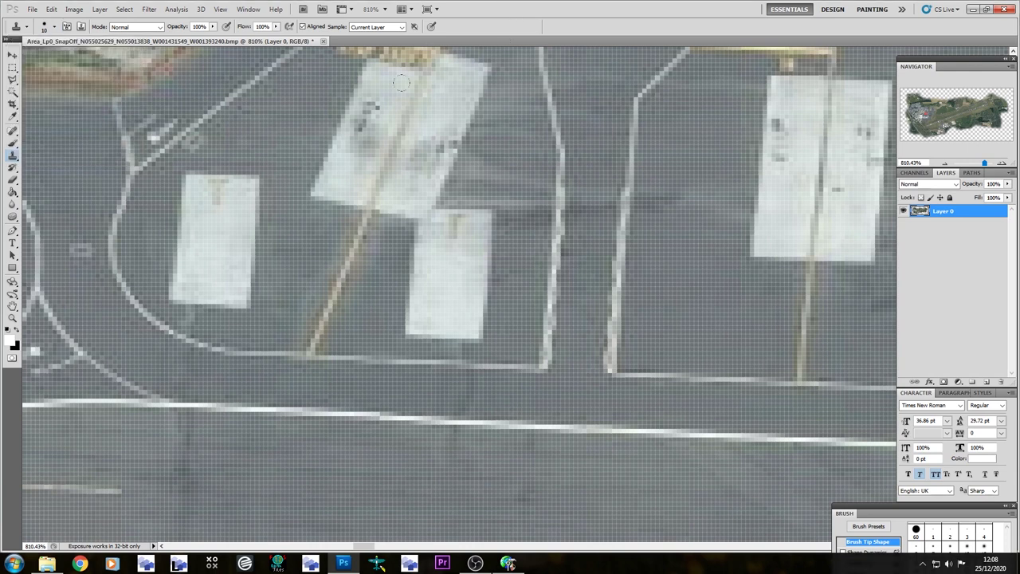
pyautogui.click(52, 27)
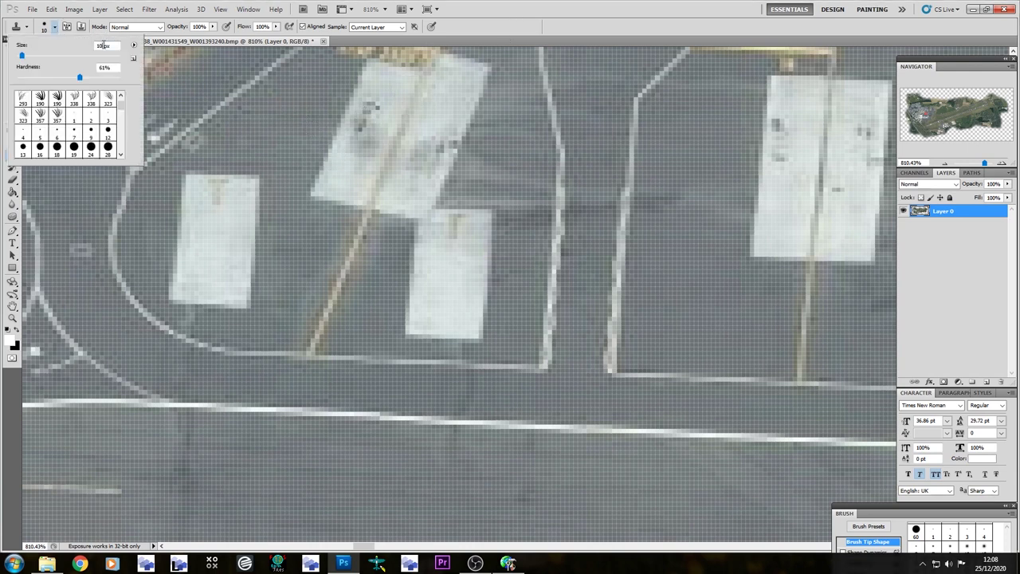
pyautogui.moveTo(22, 55); pyautogui.dragTo(19, 55)
pyautogui.click(548, 30)
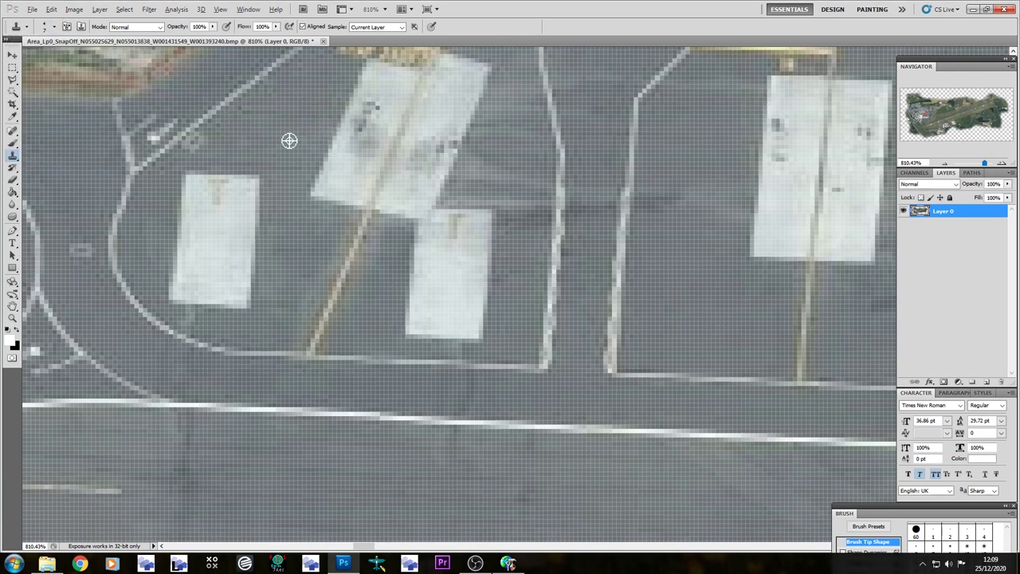
pyautogui.moveTo(333, 213)
pyautogui.mouseDown()
pyautogui.moveTo(363, 227)
pyautogui.moveTo(375, 213)
pyautogui.moveTo(344, 239)
pyautogui.moveTo(312, 350)
pyautogui.moveTo(301, 335)
pyautogui.moveTo(275, 348)
pyautogui.moveTo(478, 368)
pyautogui.moveTo(568, 155)
pyautogui.moveTo(558, 307)
pyautogui.mouseUp()
pyautogui.scroll(3, 567, 155)
pyautogui.moveTo(290, 280)
pyautogui.mouseDown()
pyautogui.moveTo(140, 311)
pyautogui.moveTo(367, 148)
pyautogui.moveTo(458, 152)
pyautogui.moveTo(470, 203)
pyautogui.mouseUp()
pyautogui.moveTo(398, 171)
pyautogui.mouseDown()
pyautogui.moveTo(382, 195)
pyautogui.moveTo(427, 260)
pyautogui.mouseUp()
pyautogui.keyDown('alt'); pyautogui.scroll(-2, 282, 168); pyautogui.keyUp('alt')
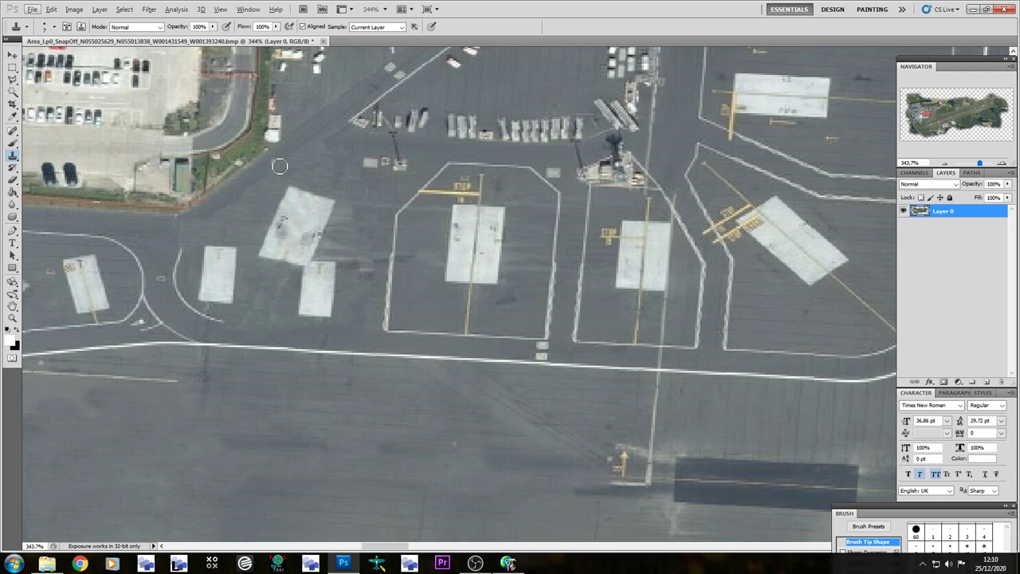
pyautogui.keyDown('alt'); pyautogui.scroll(-10, 359, 194); pyautogui.keyUp('alt')
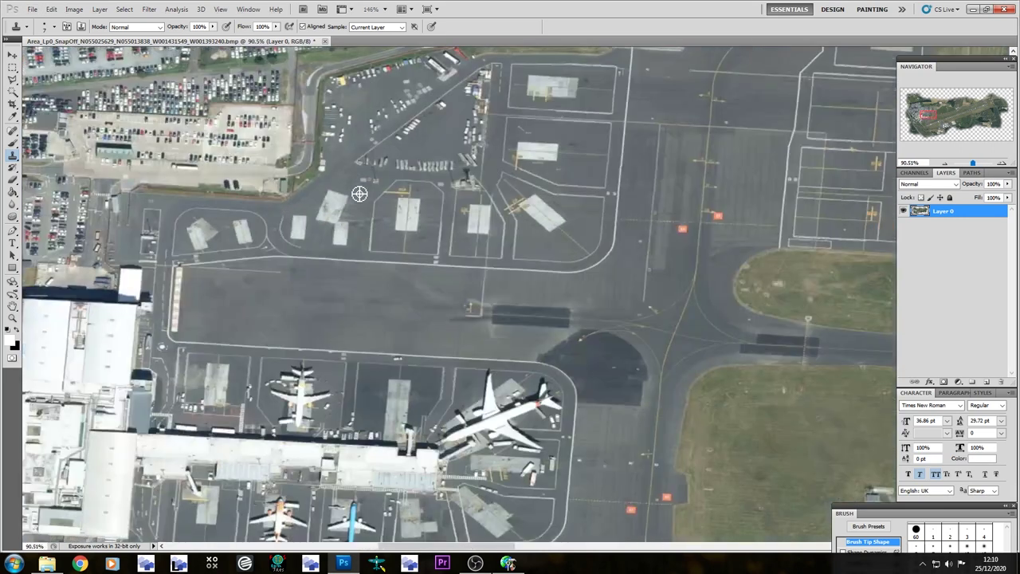
pyautogui.keyDown('alt'); pyautogui.scroll(-3, 360, 194); pyautogui.keyUp('alt')
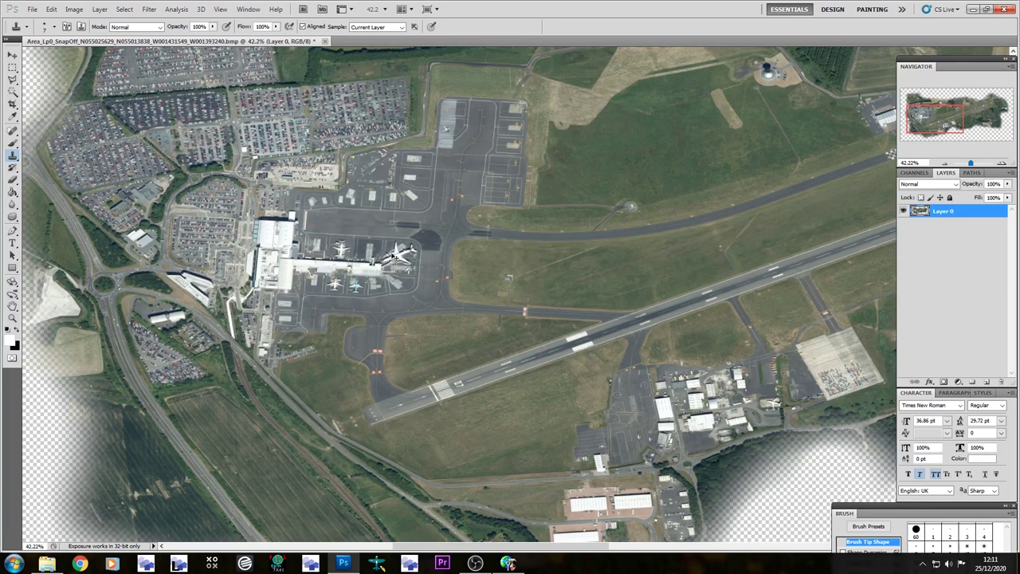
# Try to save the edited aerial image as a TIFF, choosing the existing newcastle_2020.tif as the file name.
pyautogui.hotkey('ctrl', 'shift', 's')
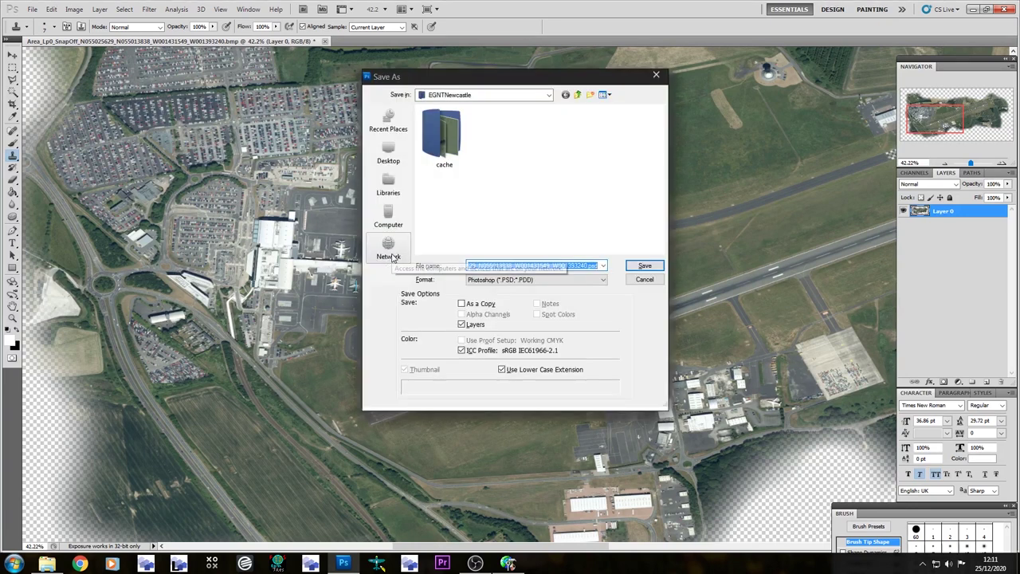
pyautogui.click(508, 280)
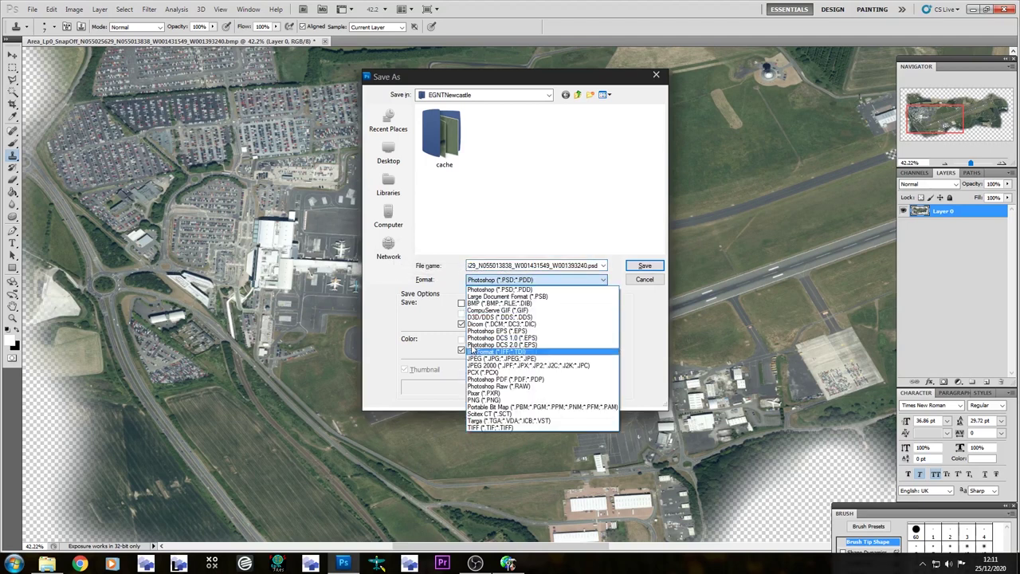
pyautogui.click(483, 427)
pyautogui.doubleClick(525, 267)
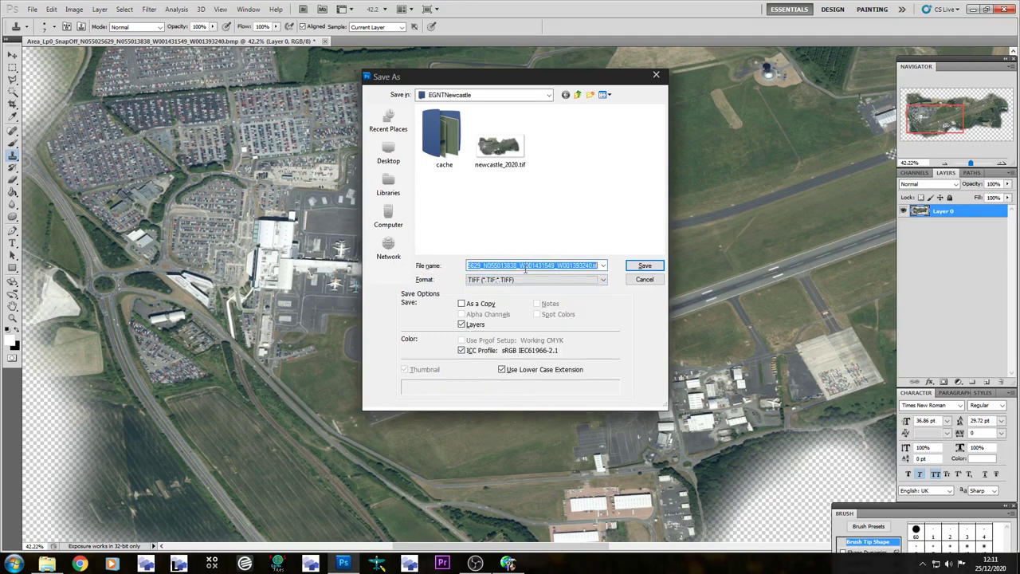
pyautogui.click(500, 152)
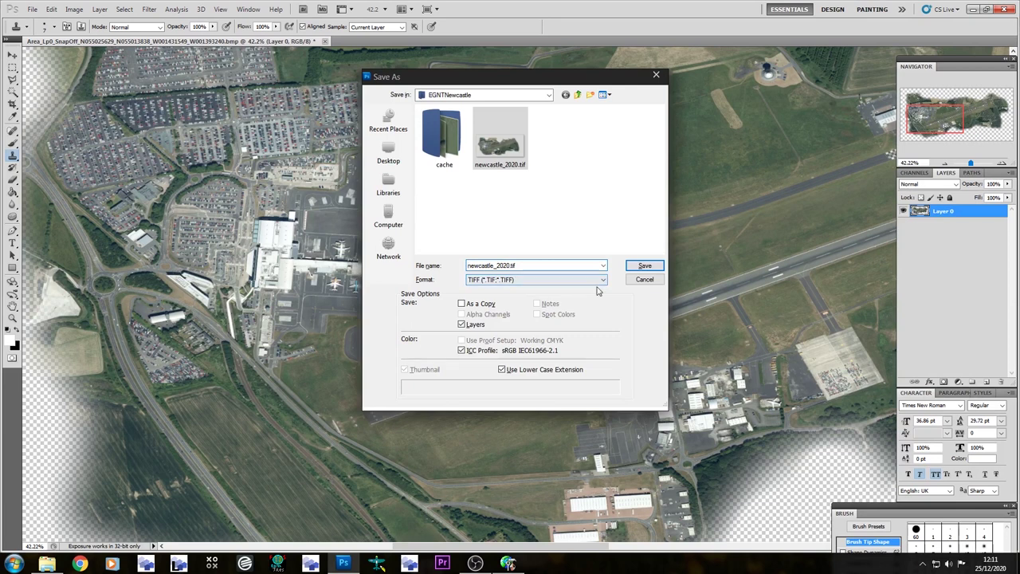
pyautogui.click(649, 282)
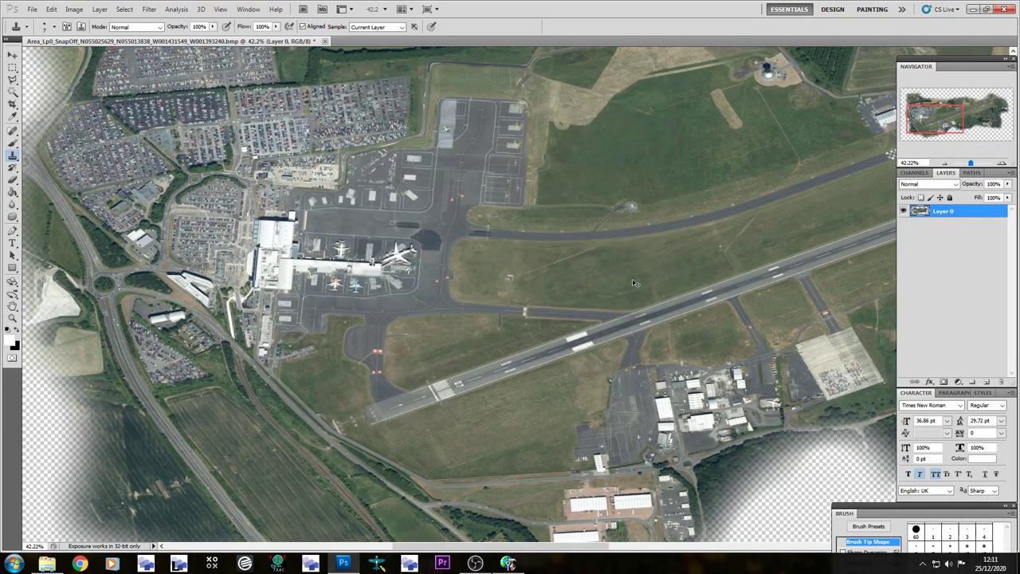
# Try to save a flattened JPEG copy of the edited aerial image in the EGNTNewcastle folder.
pyautogui.hotkey('ctrl', 'shift', 's')
pyautogui.click(569, 280)
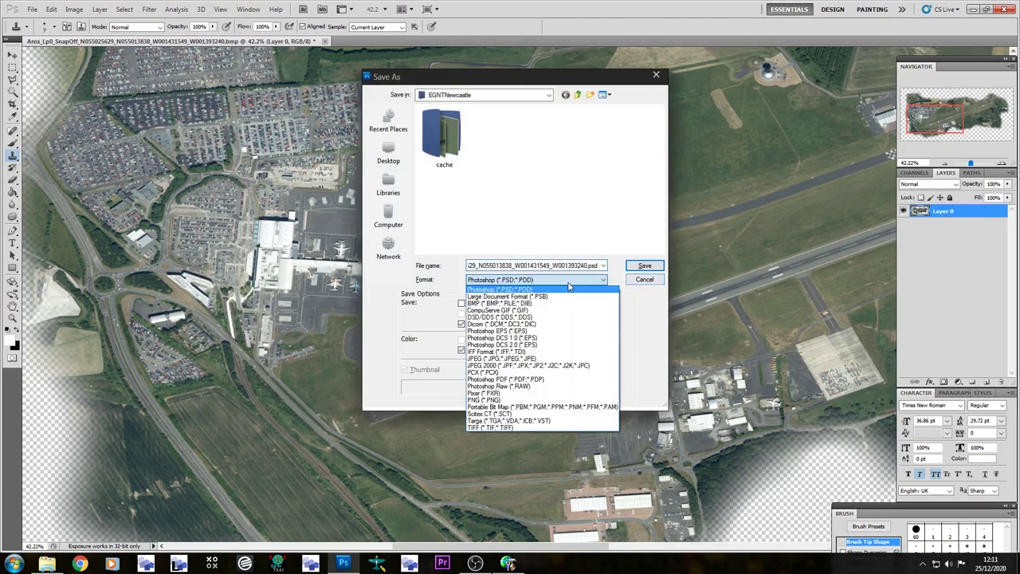
pyautogui.click(517, 361)
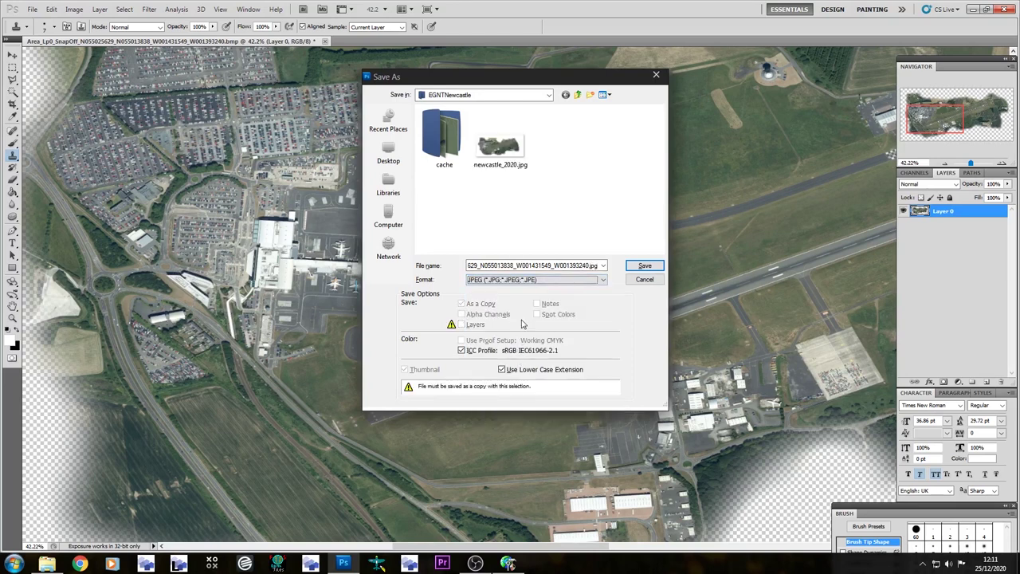
pyautogui.click(648, 279)
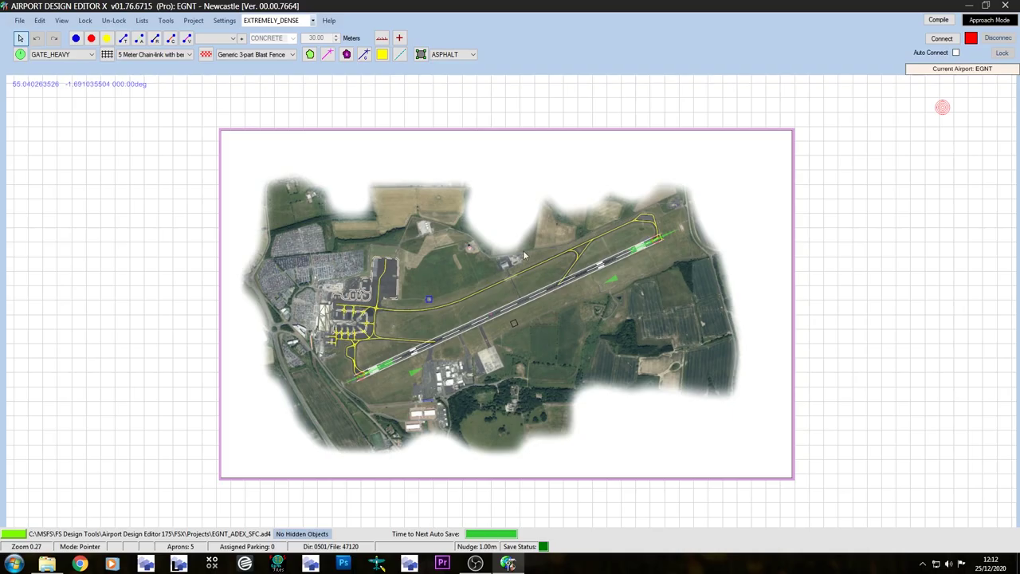
# Try to add newcastle_2020.jpg as a new background image for the EGNT airport in Airport Design Editor.
pyautogui.click(973, 9)
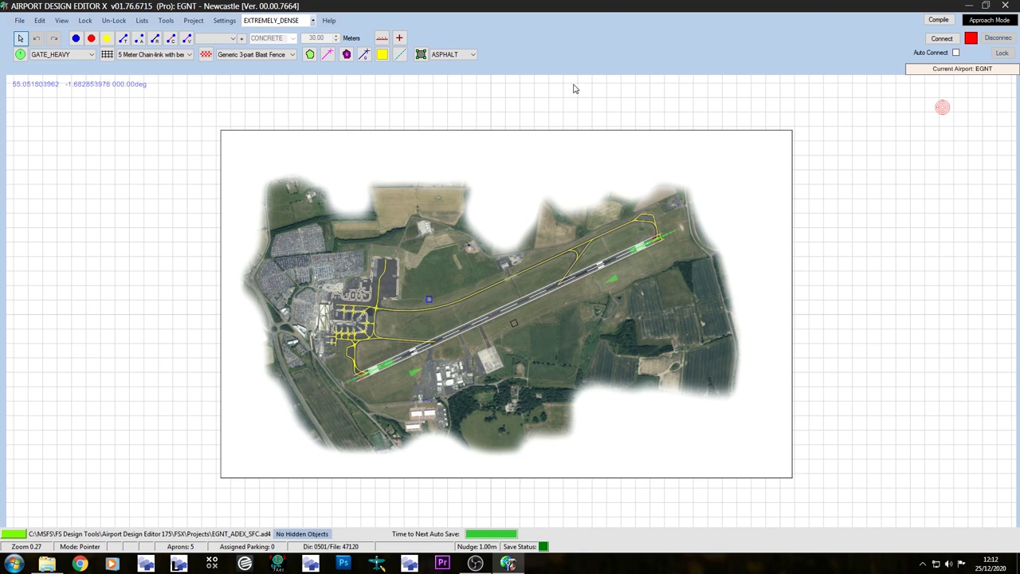
pyautogui.rightClick(423, 109)
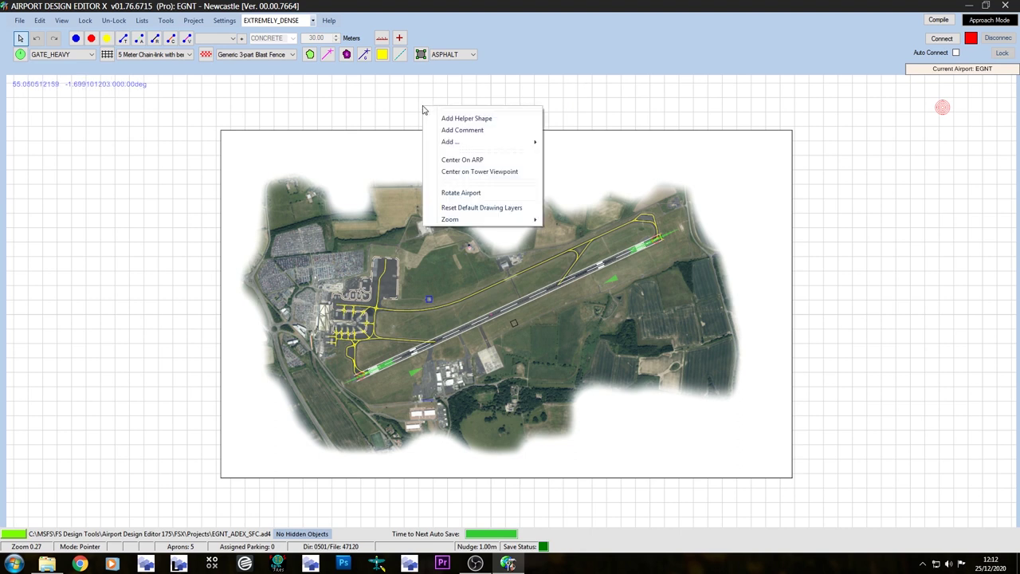
pyautogui.moveTo(493, 144)
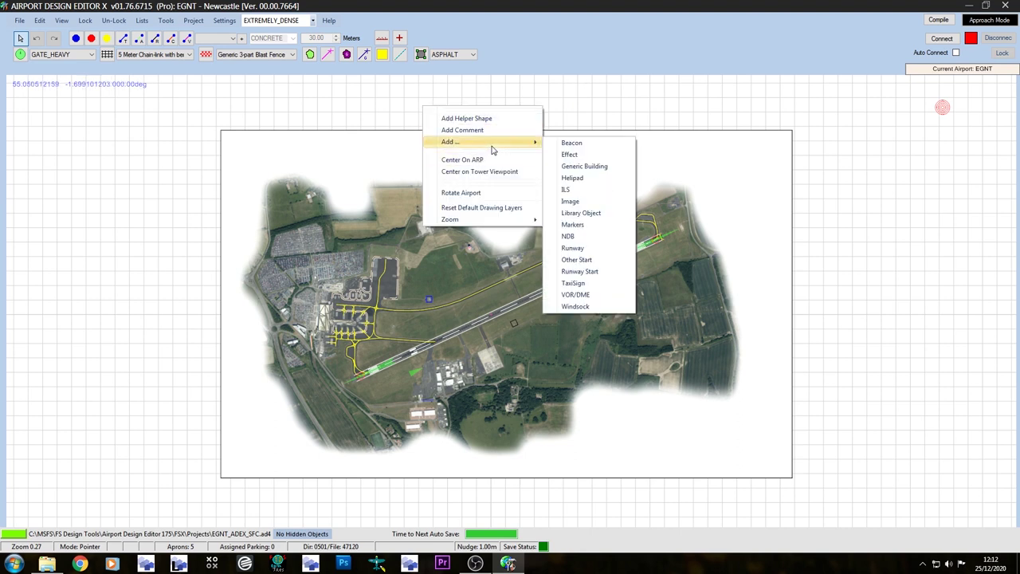
pyautogui.click(591, 204)
pyautogui.click(310, 130)
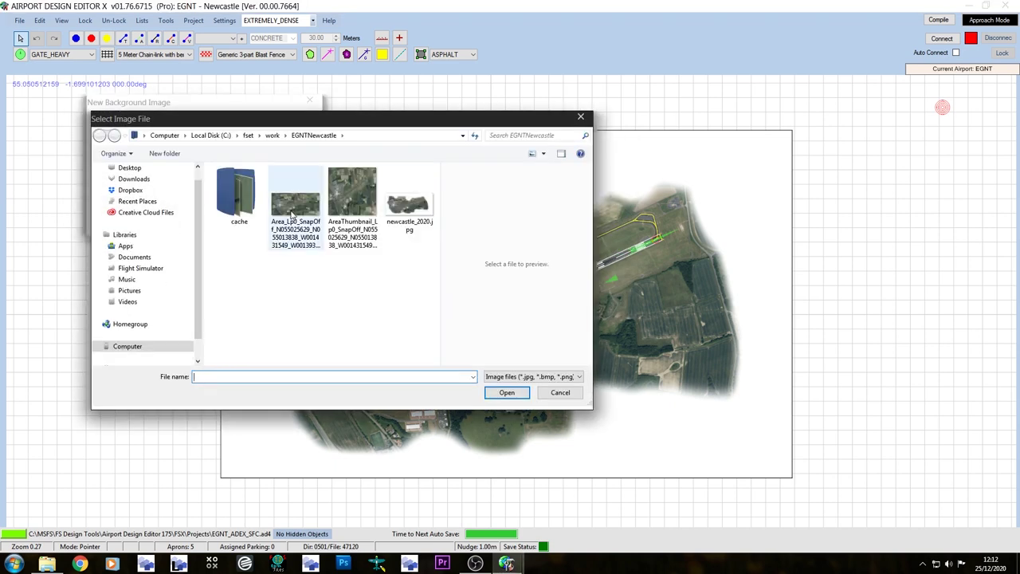
pyautogui.click(416, 209)
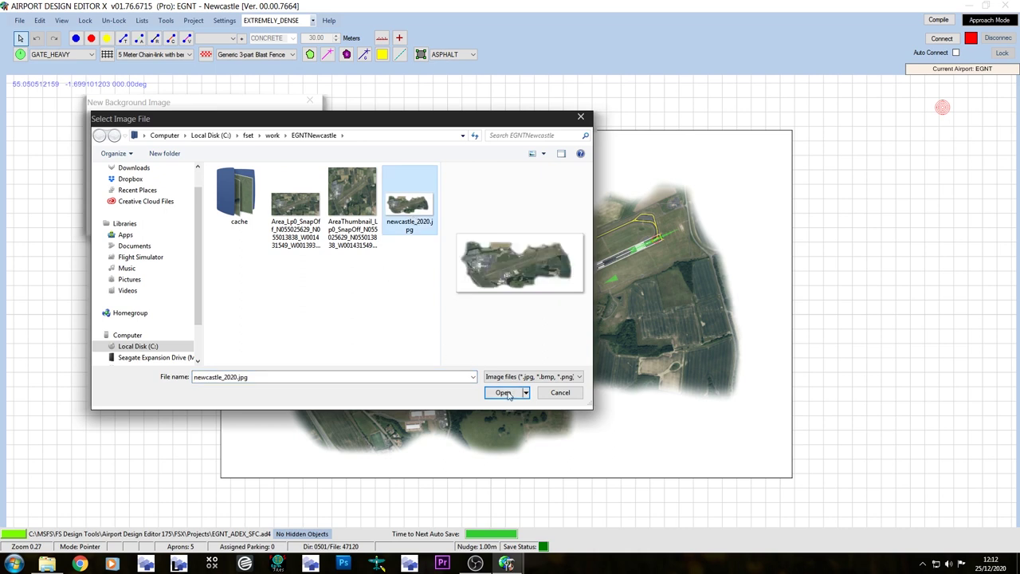
pyautogui.click(560, 392)
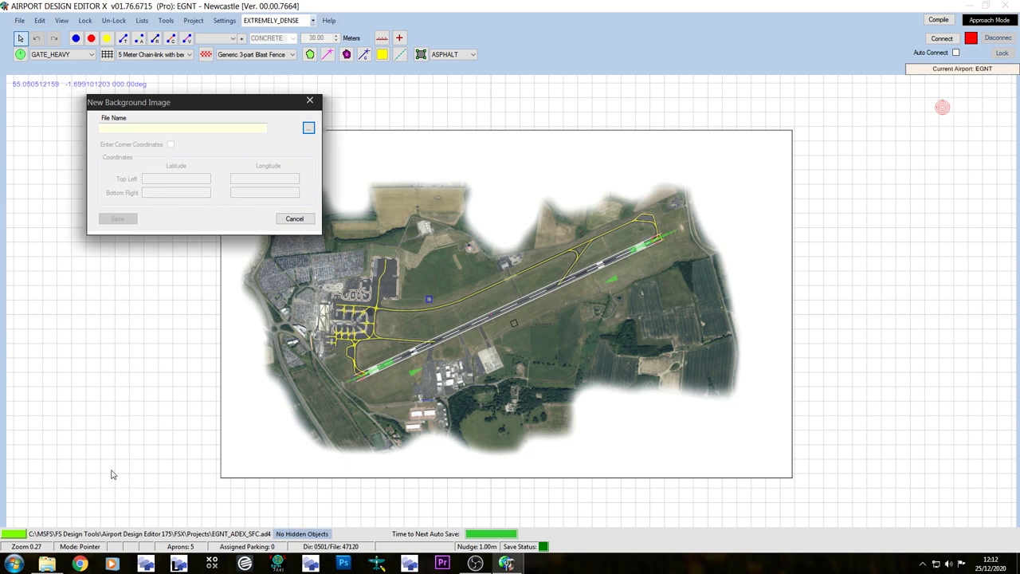
# Open the AreaFSInfo .inf file from the EGNTNewcastle folder and examine the corner longitude and latitude values needed for the background image.
pyautogui.click(47, 563)
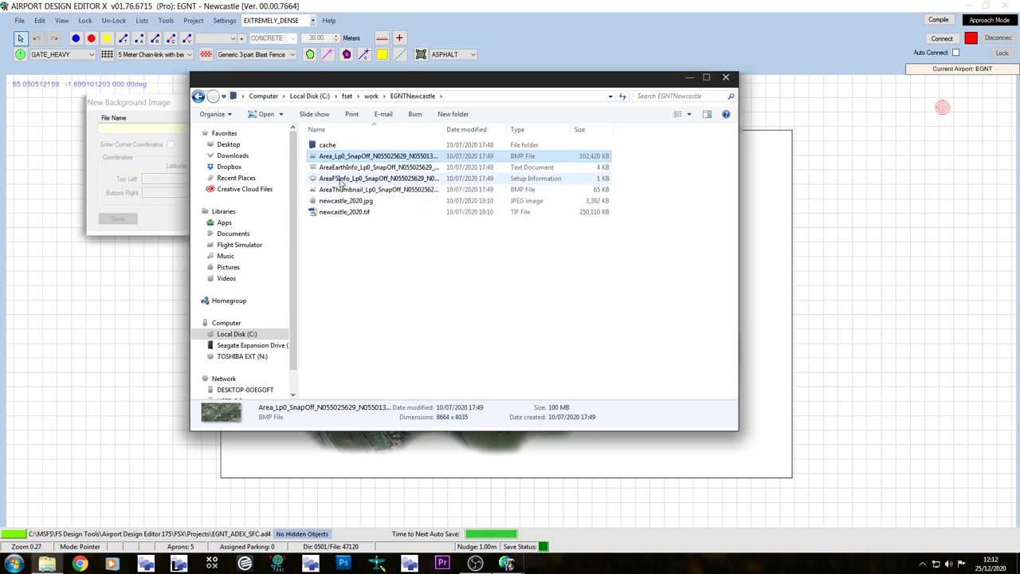
pyautogui.click(341, 182)
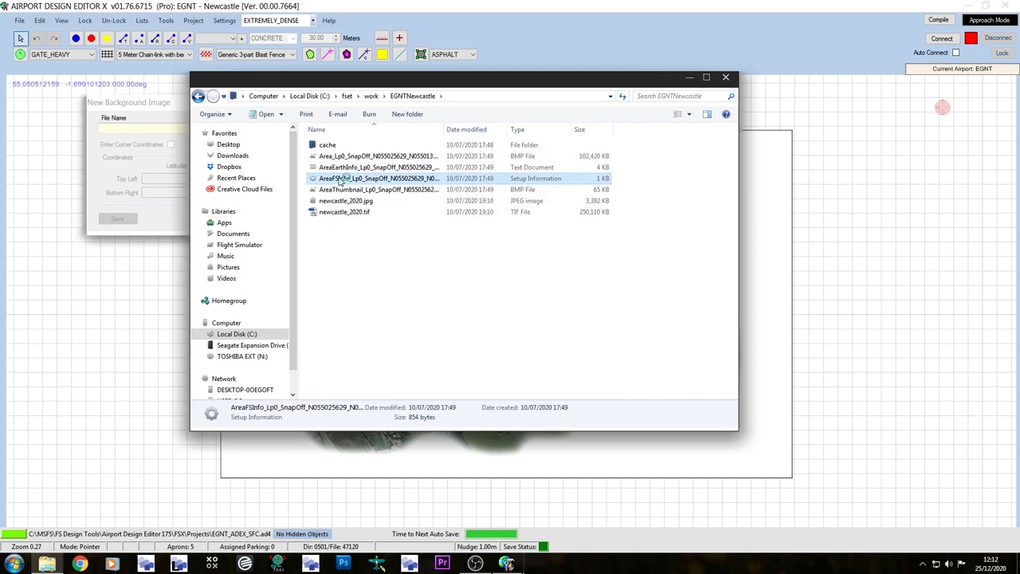
pyautogui.doubleClick(341, 181)
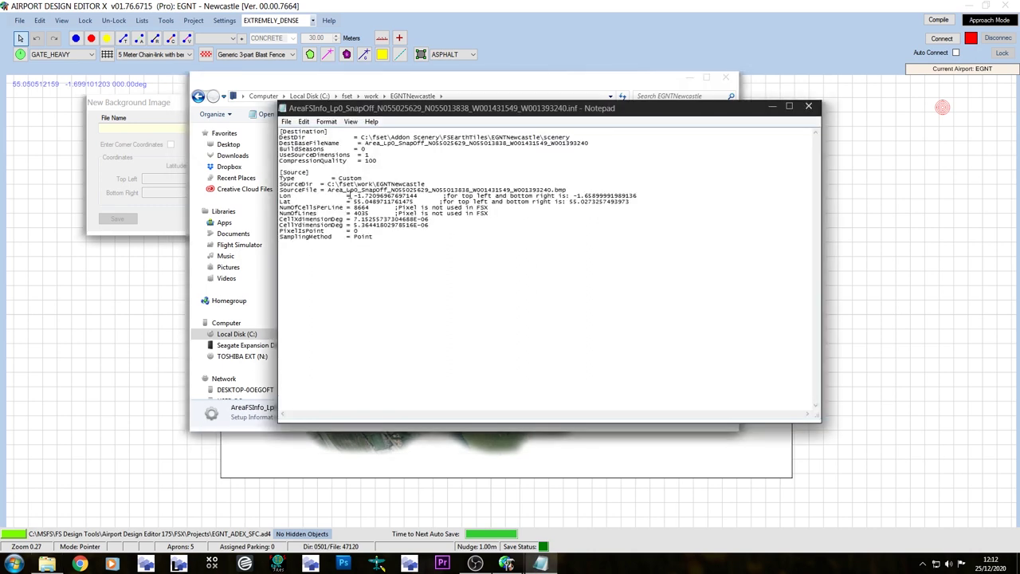
pyautogui.moveTo(354, 196); pyautogui.dragTo(631, 201)
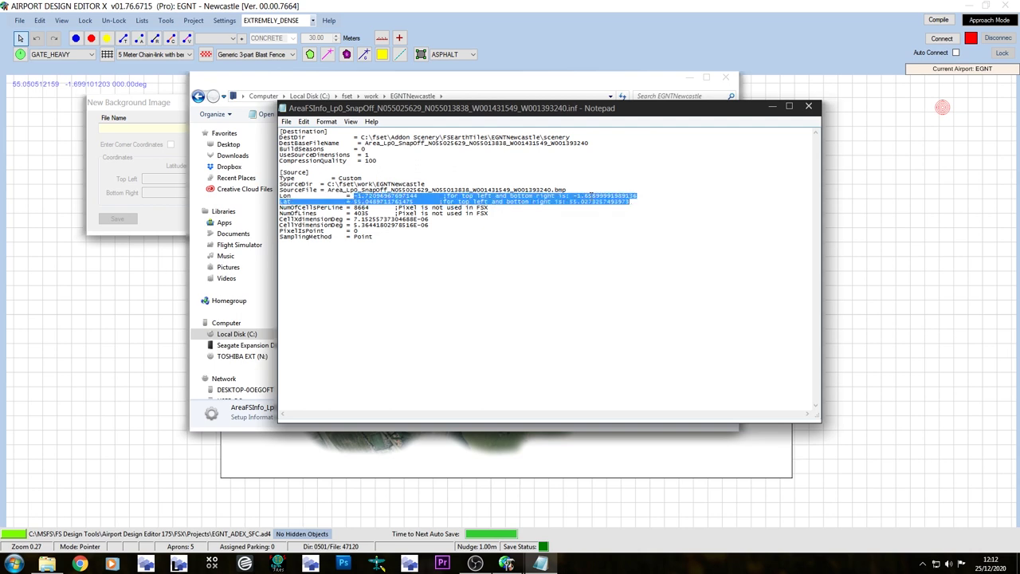
pyautogui.click(516, 255)
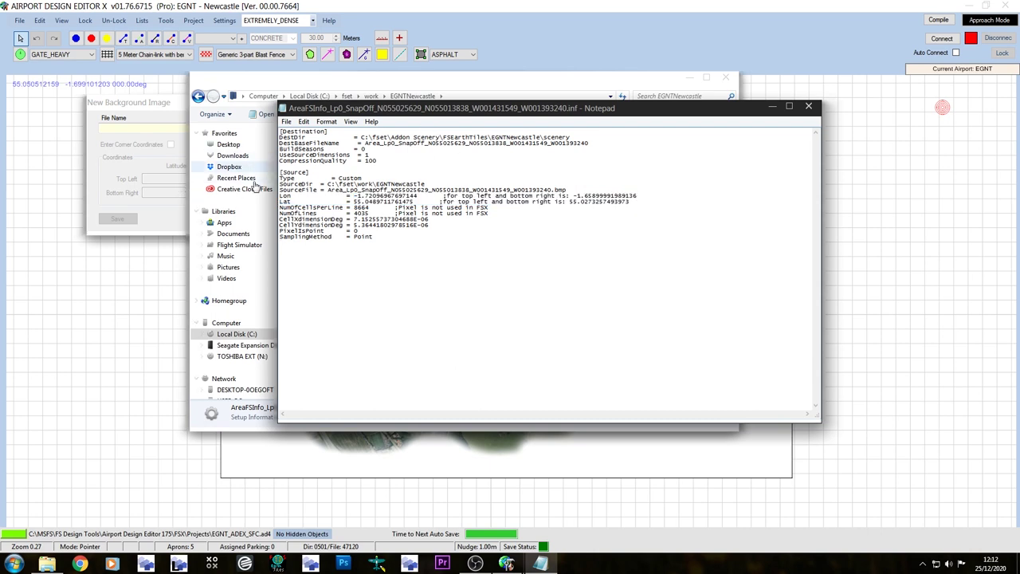
pyautogui.click(171, 103)
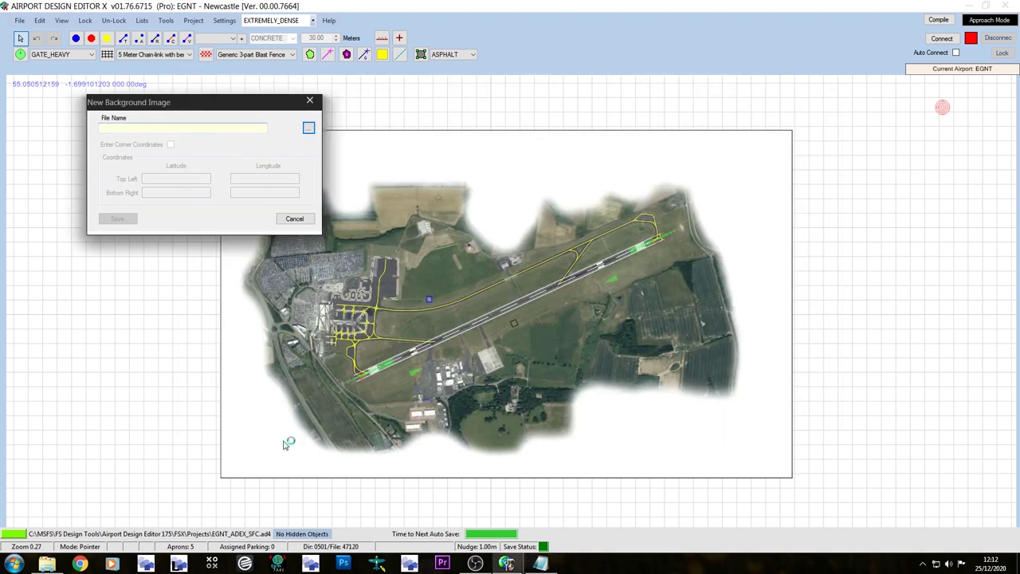
pyautogui.click(542, 565)
pyautogui.moveTo(528, 110); pyautogui.dragTo(622, 109)
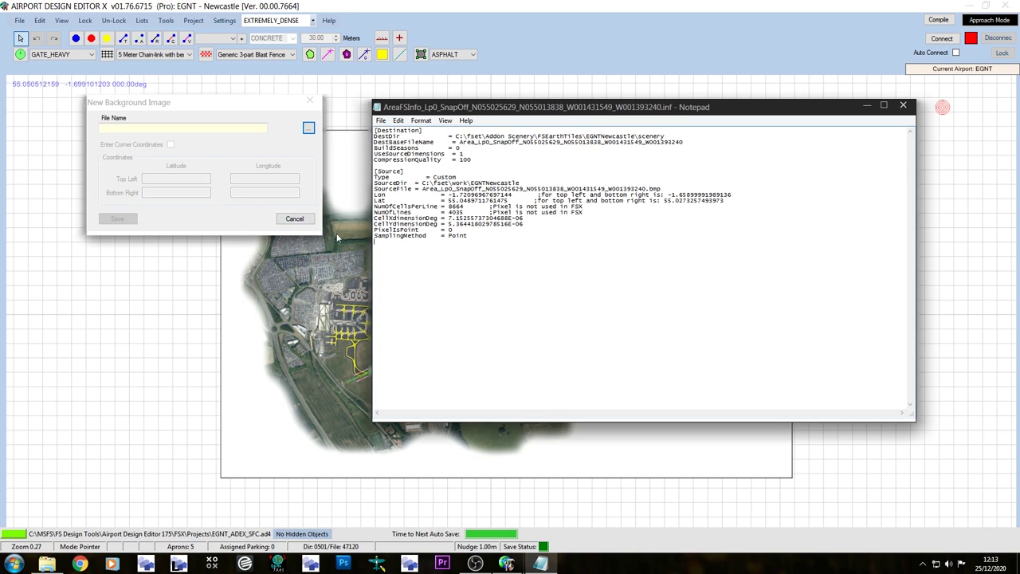
pyautogui.click(291, 218)
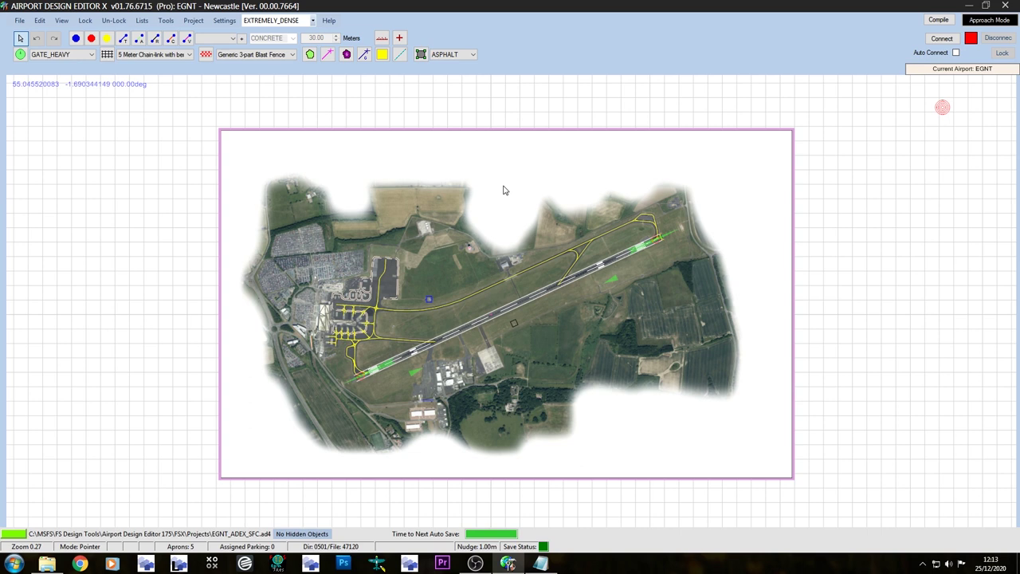
# Turn on the display of parking and taxiways over the airport background image.
pyautogui.click(19, 20)
pyautogui.moveTo(62, 21)
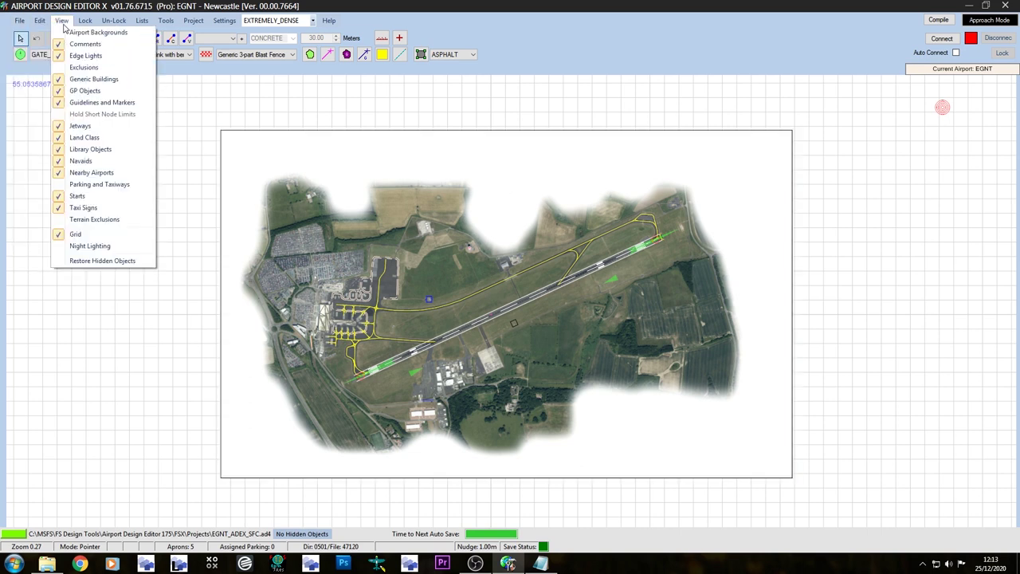
pyautogui.click(91, 185)
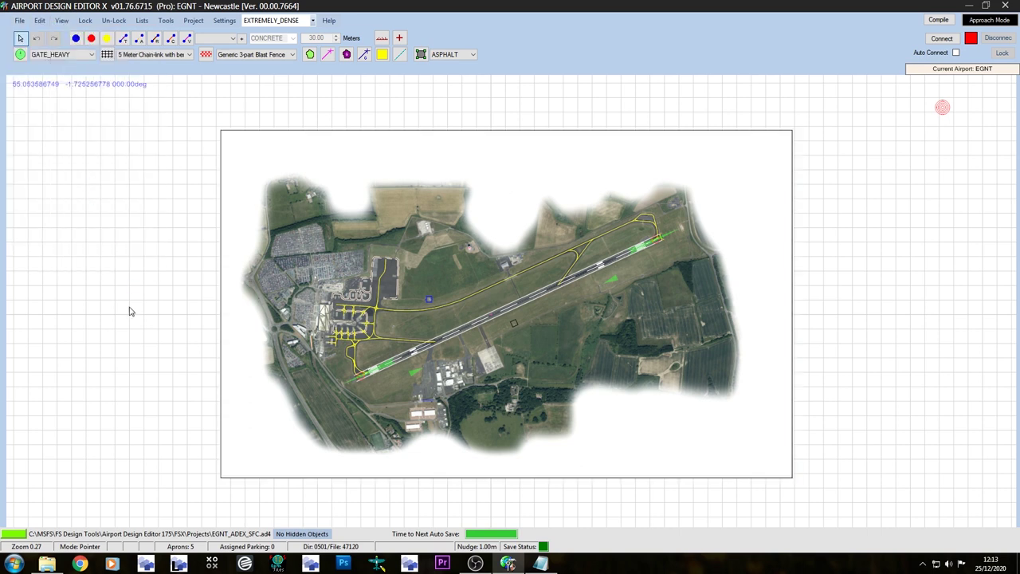
# Draw a four-point ground polygon line along the western edge and across the northern end of the hatched strip on the southwestern apron.
pyautogui.scroll(2, 351, 362)
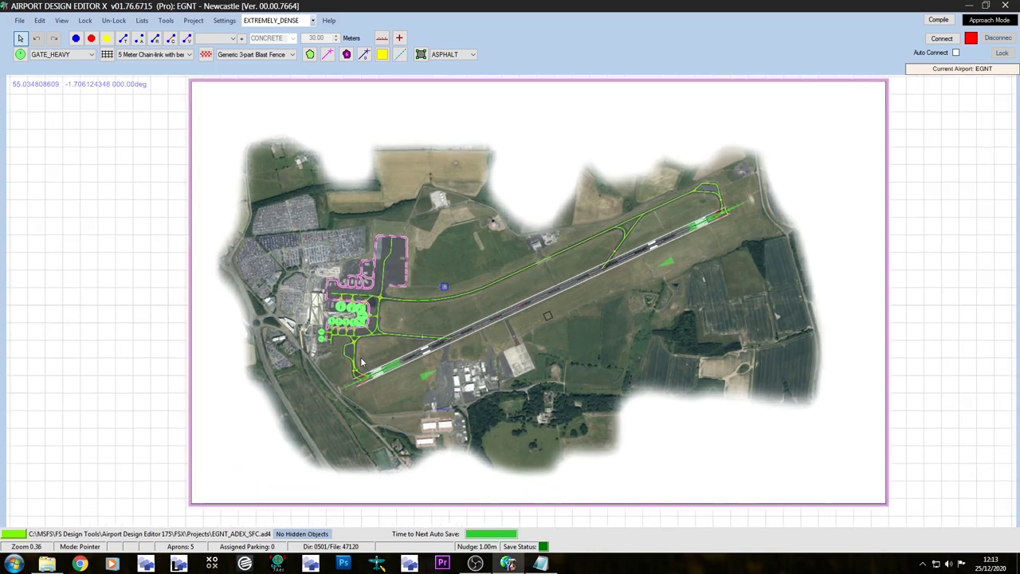
pyautogui.scroll(5, 360, 362)
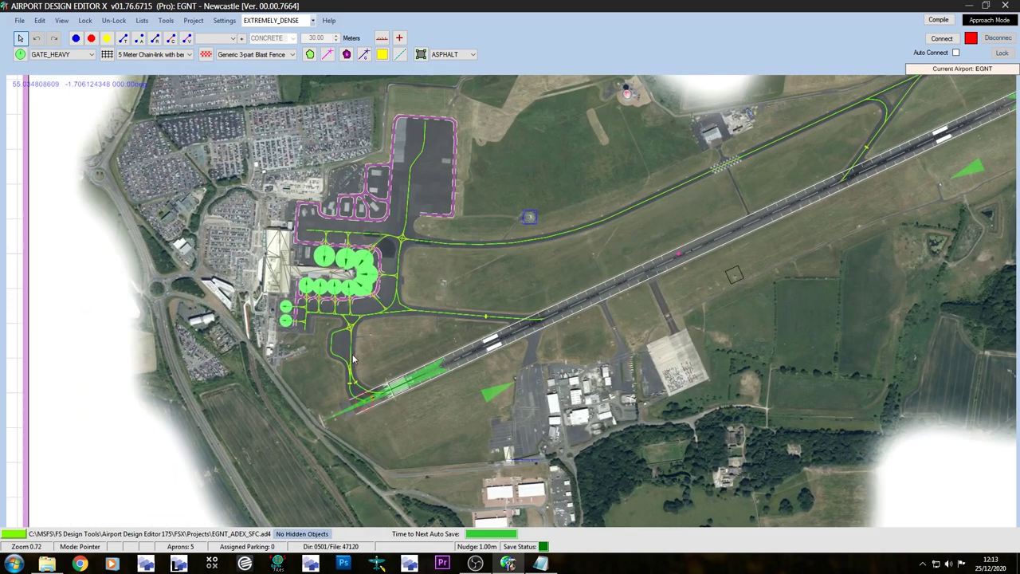
pyautogui.scroll(2, 354, 360)
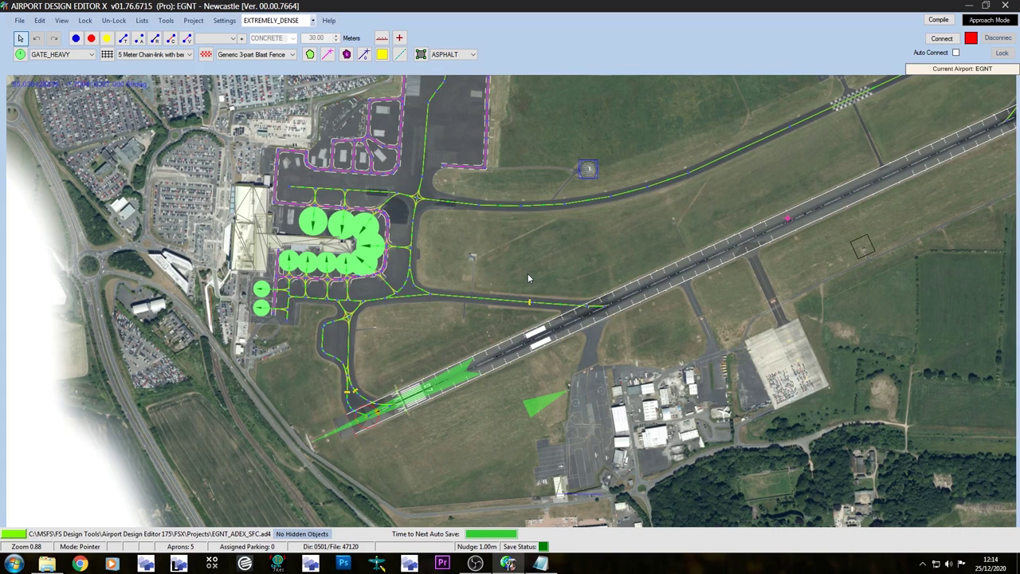
pyautogui.scroll(2, 303, 295)
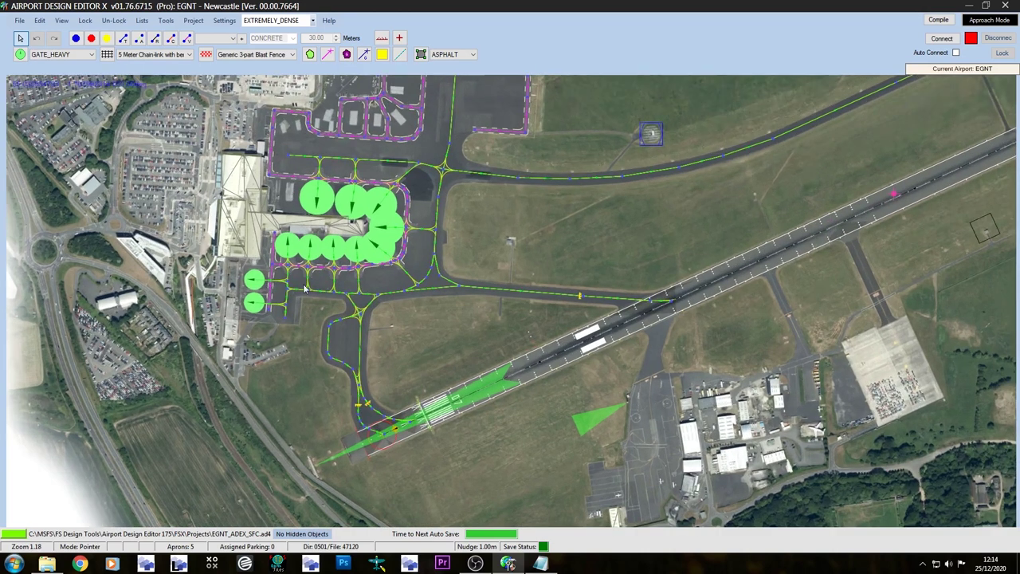
pyautogui.scroll(6, 303, 295)
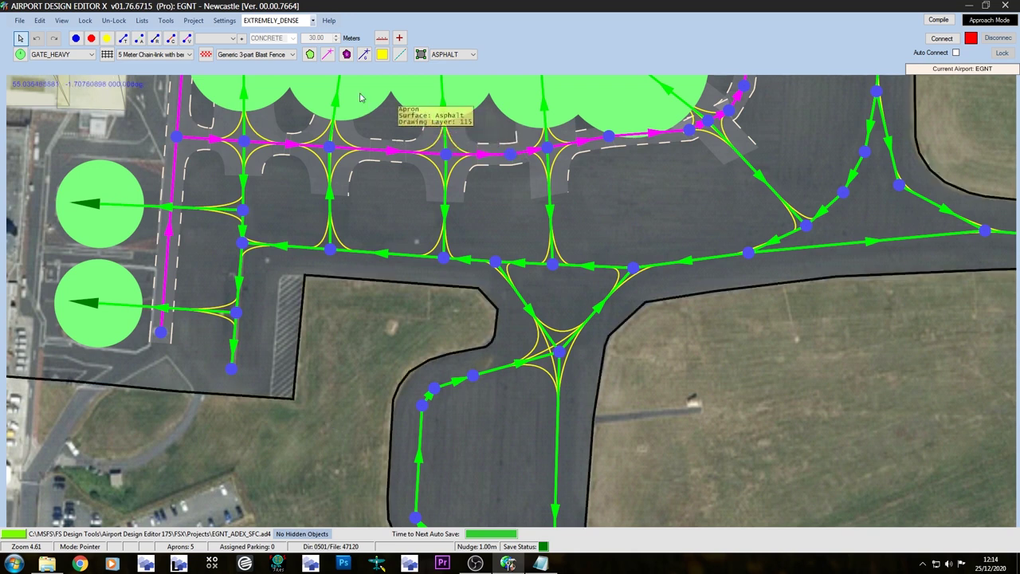
pyautogui.click(363, 54)
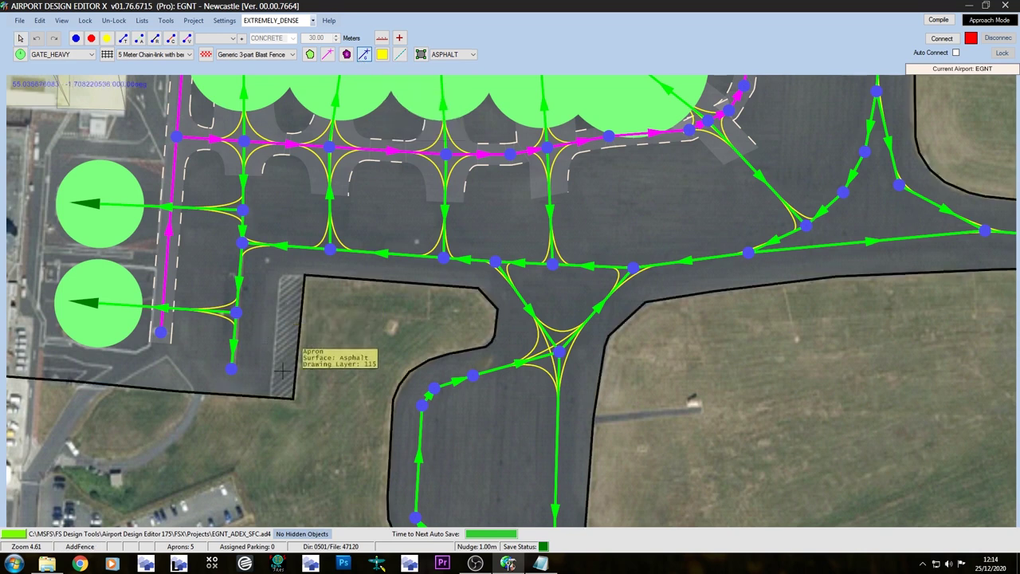
pyautogui.scroll(1, 279, 388)
pyautogui.scroll(3, 279, 389)
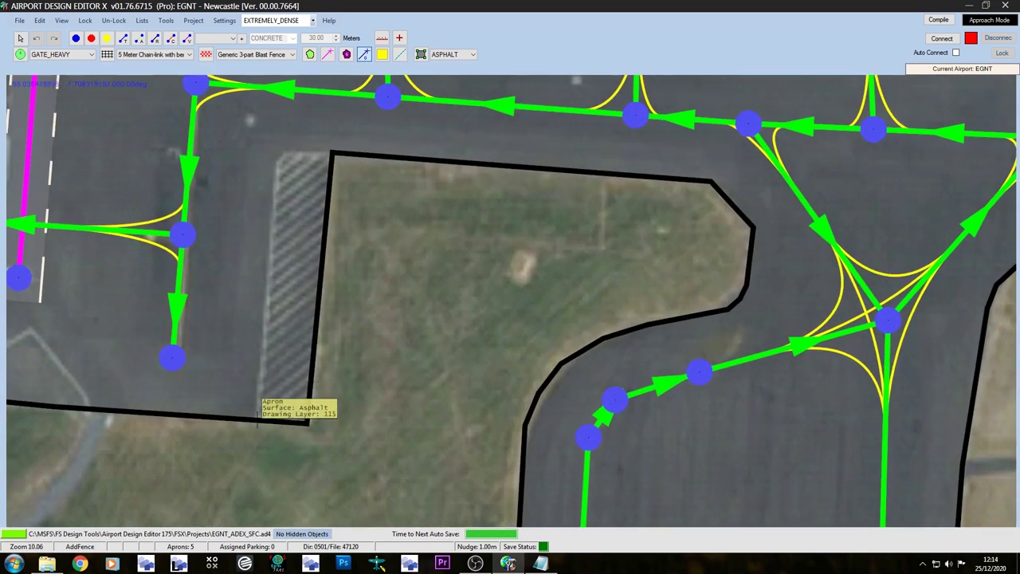
pyautogui.click(256, 416)
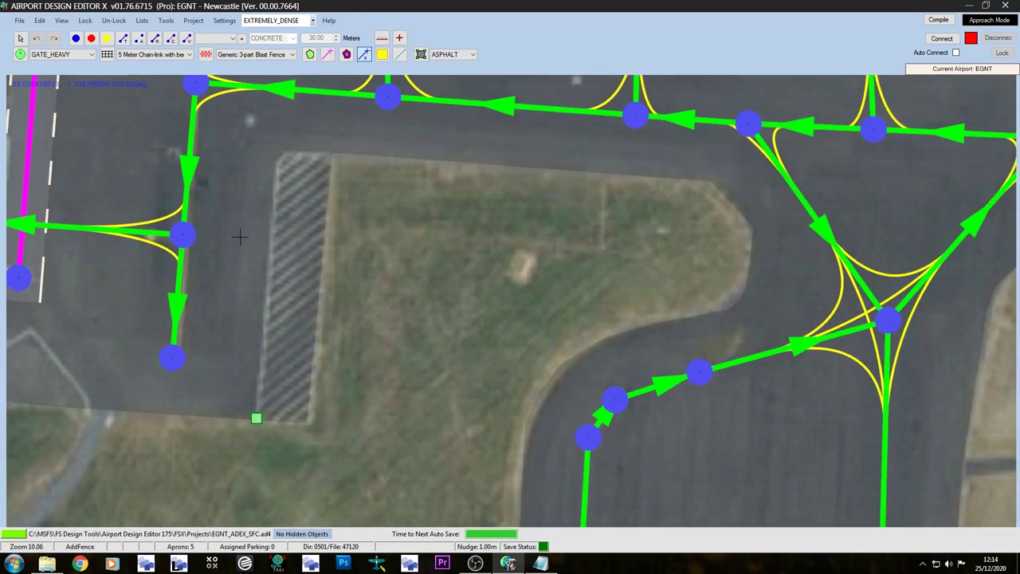
pyautogui.click(278, 164)
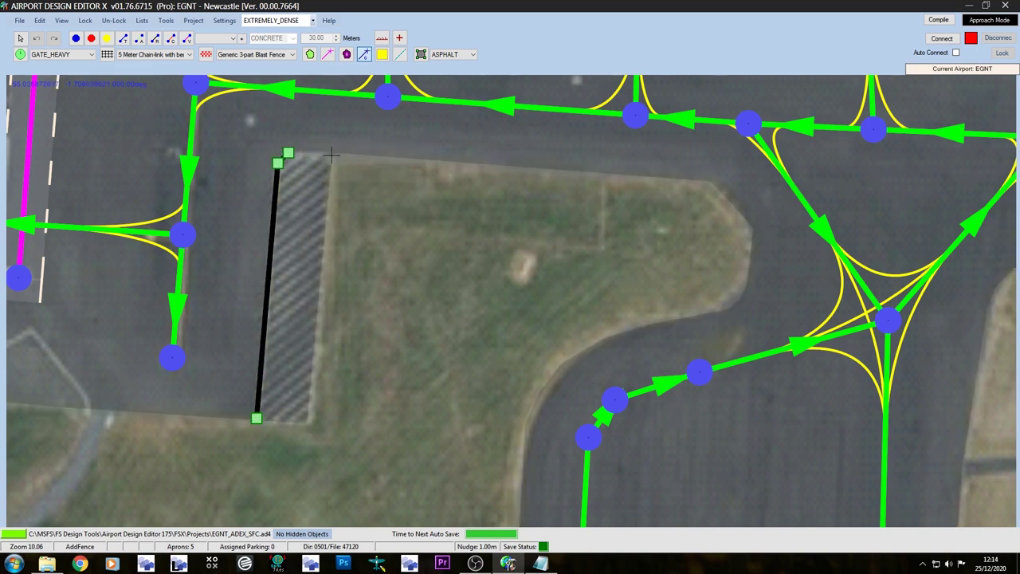
pyautogui.doubleClick(330, 154)
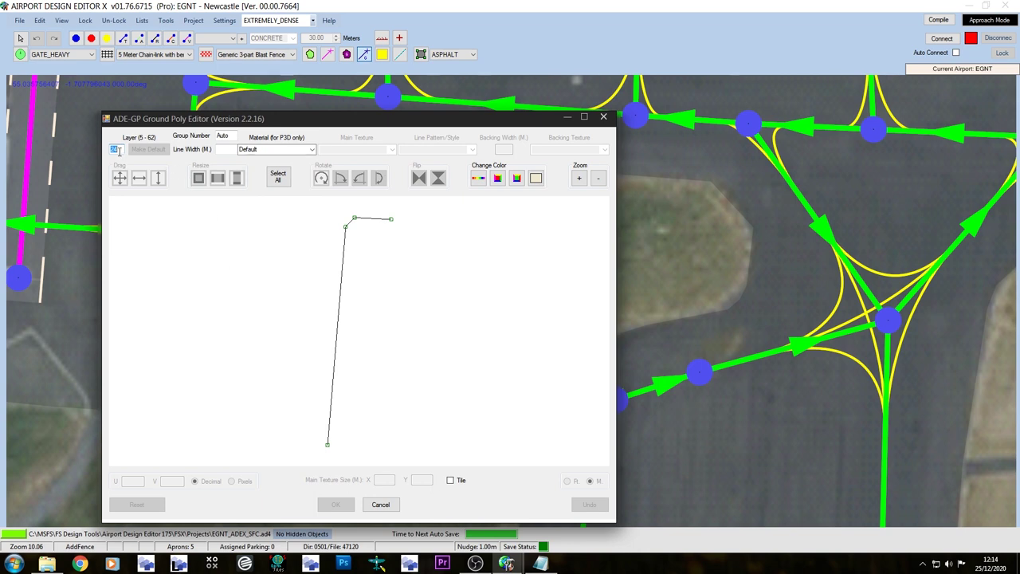
# Assign the new ground line to layer 28 with a line width of 0.5 m.
pyautogui.write('28')
pyautogui.click(223, 149)
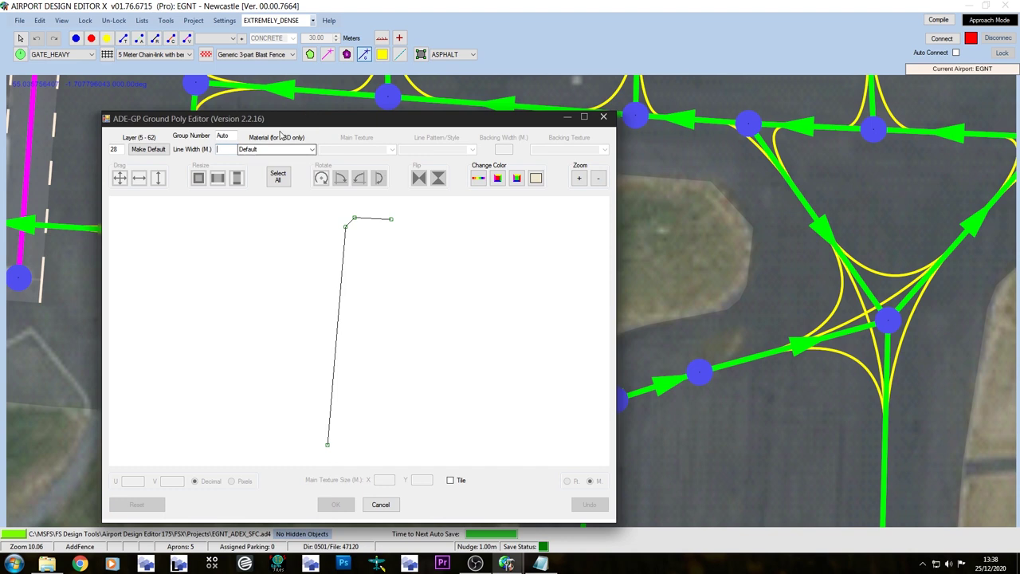
pyautogui.moveTo(285, 121); pyautogui.dragTo(571, 115)
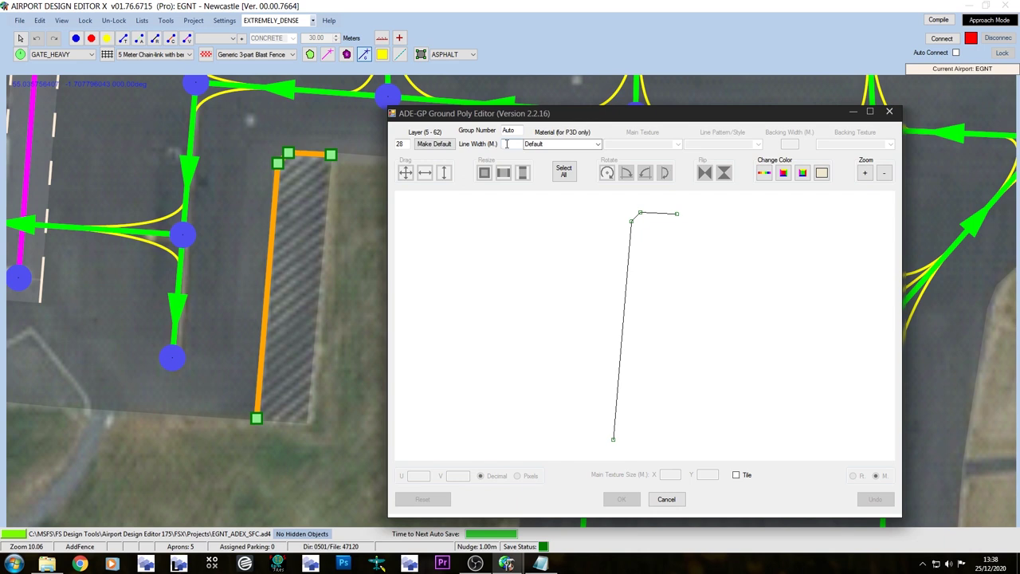
pyautogui.write('.5')
# Apply the gp_PatternedLines_40F main texture with the Single (White) line pattern to the ground line and accept its properties.
pyautogui.click(678, 144)
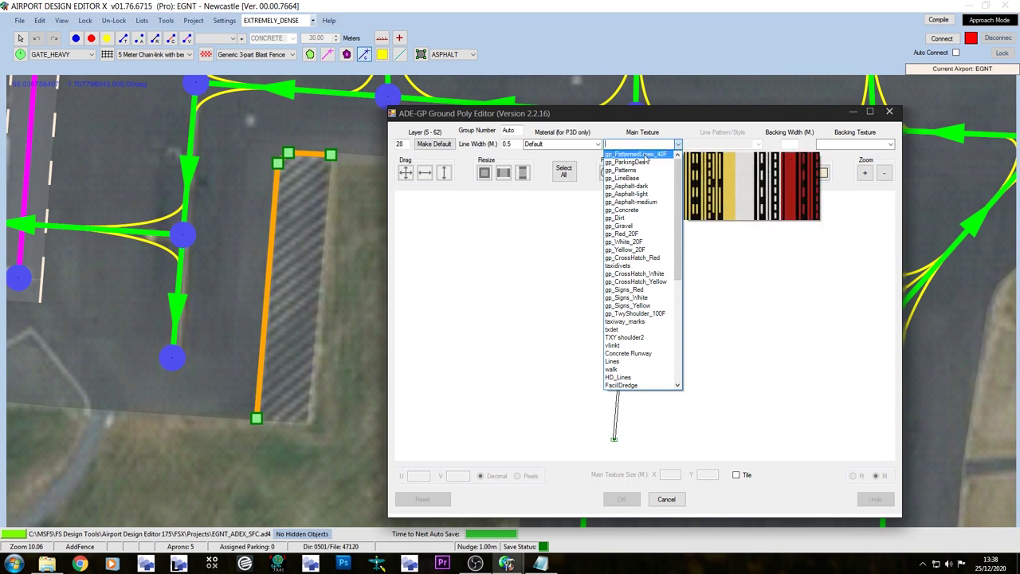
pyautogui.click(646, 154)
pyautogui.click(757, 145)
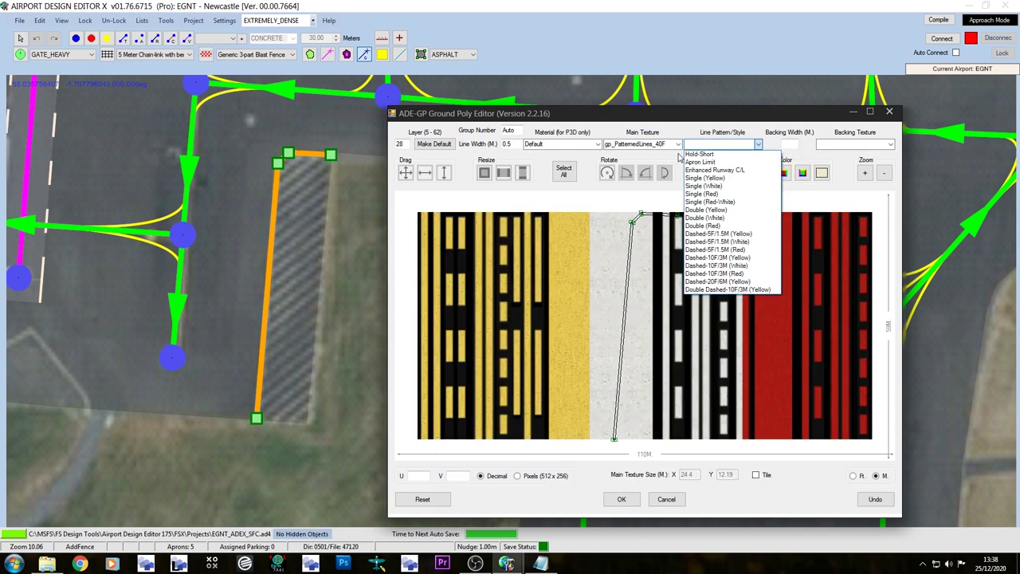
pyautogui.click(735, 190)
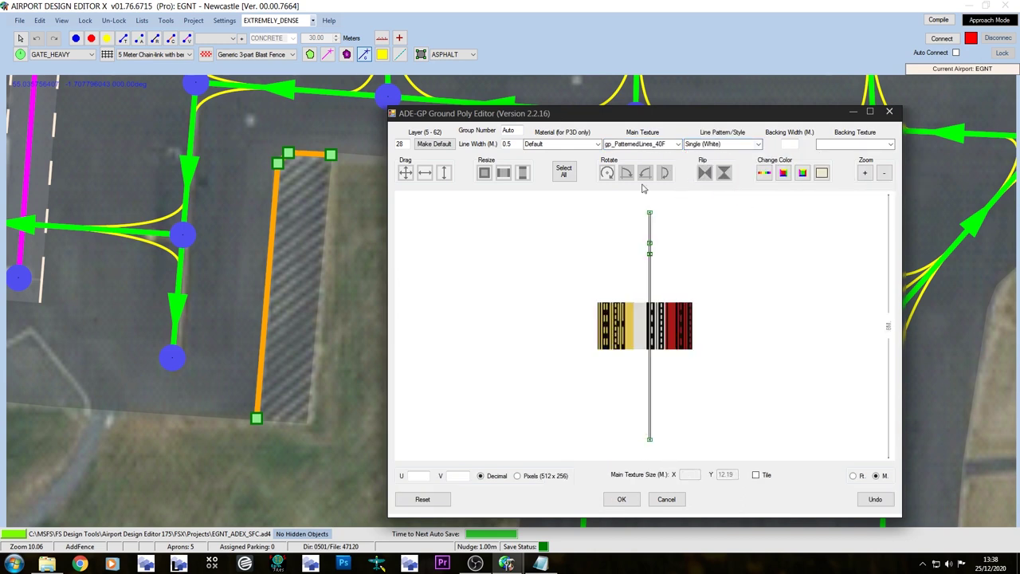
pyautogui.click(630, 502)
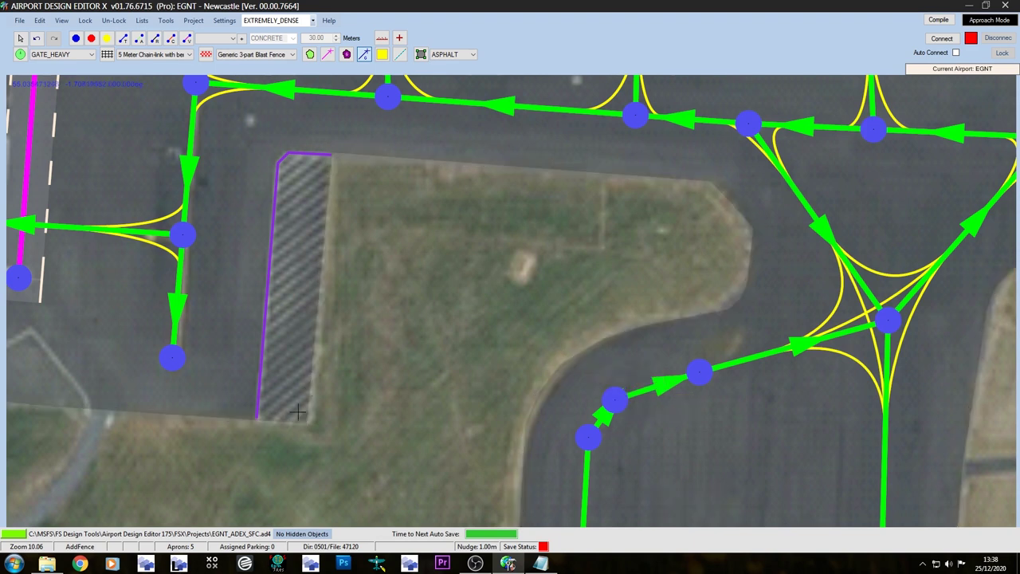
# Draw a five-point custom ground polygon covering the hatched strip, following the inside of the white line and the apron's eastern edge.
pyautogui.scroll(3, 289, 400)
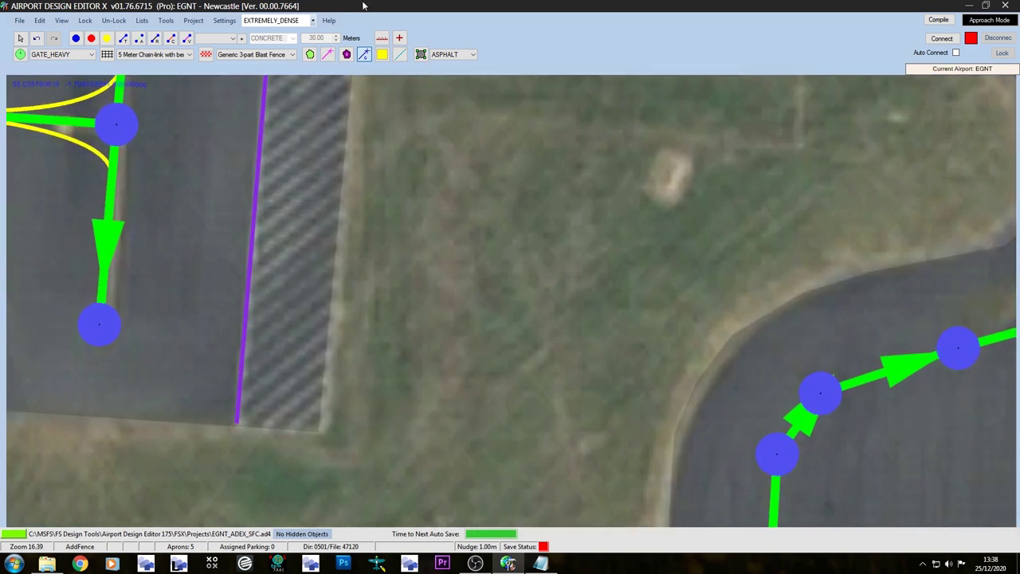
pyautogui.click(351, 56)
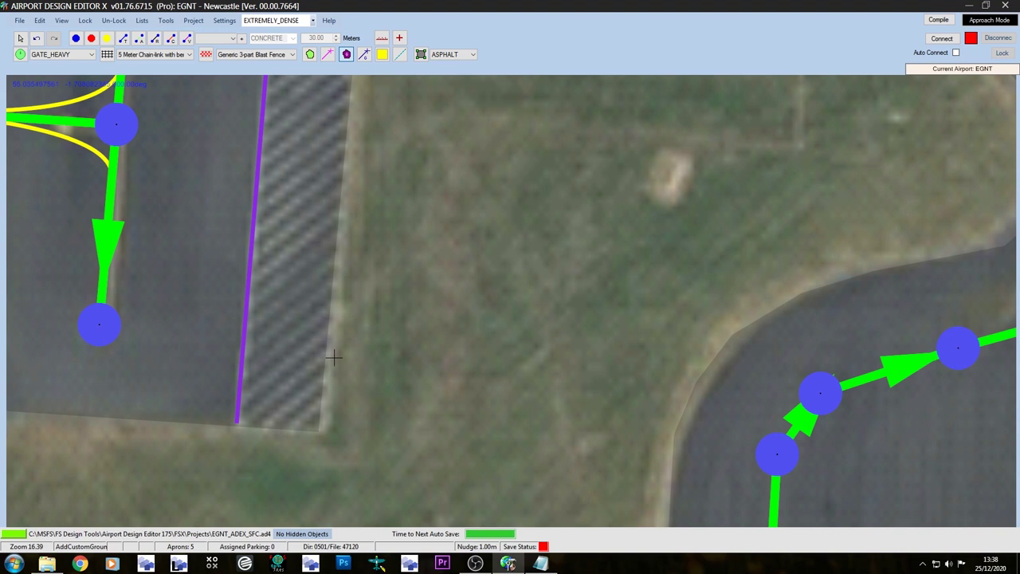
pyautogui.scroll(3, 257, 416)
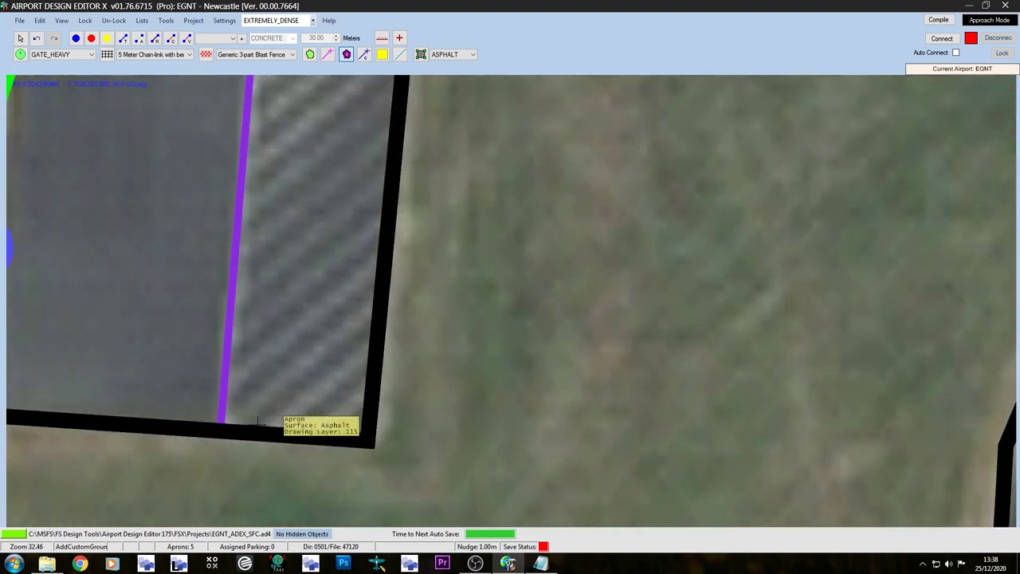
pyautogui.scroll(1, 257, 422)
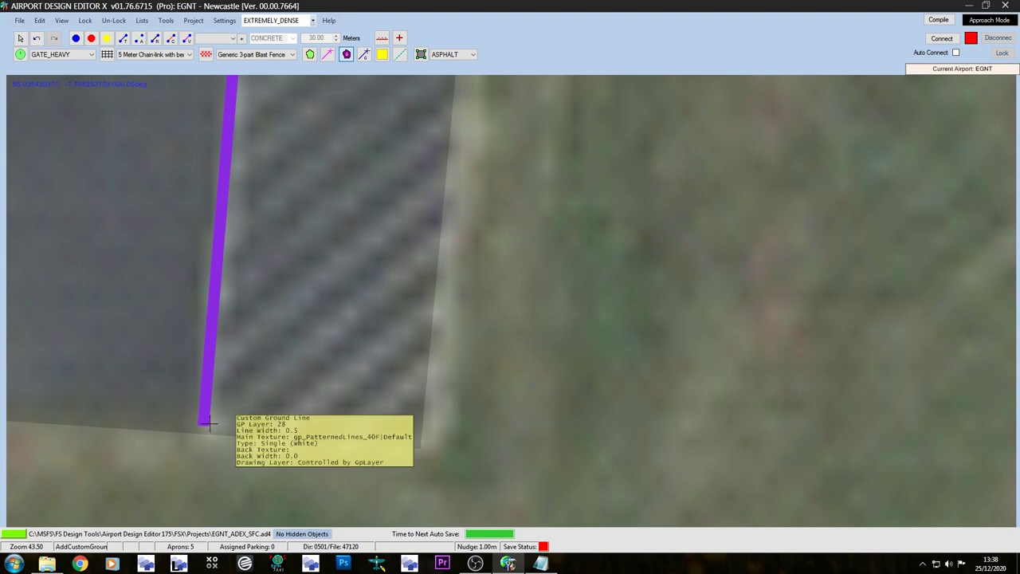
pyautogui.click(209, 425)
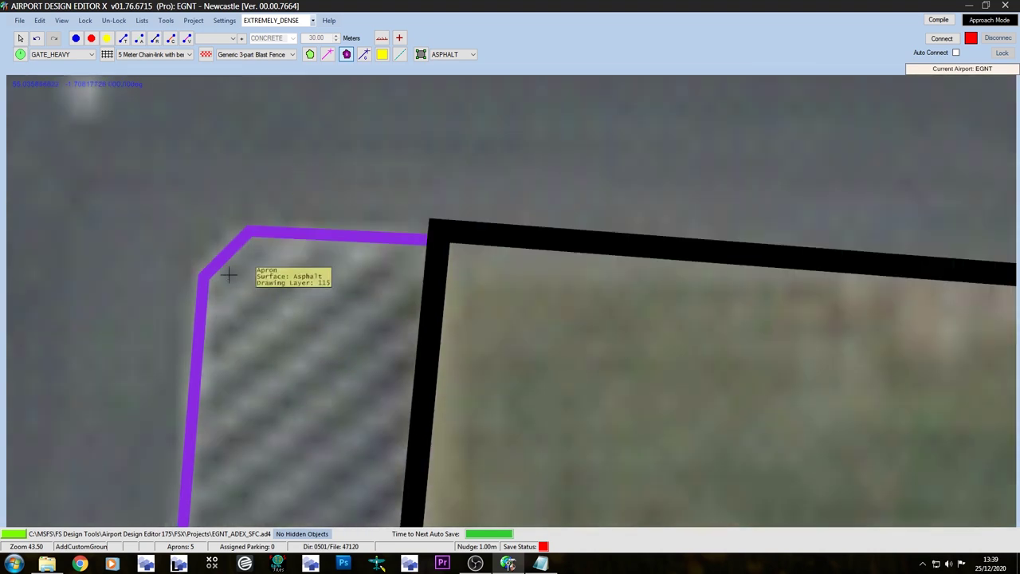
pyautogui.click(207, 277)
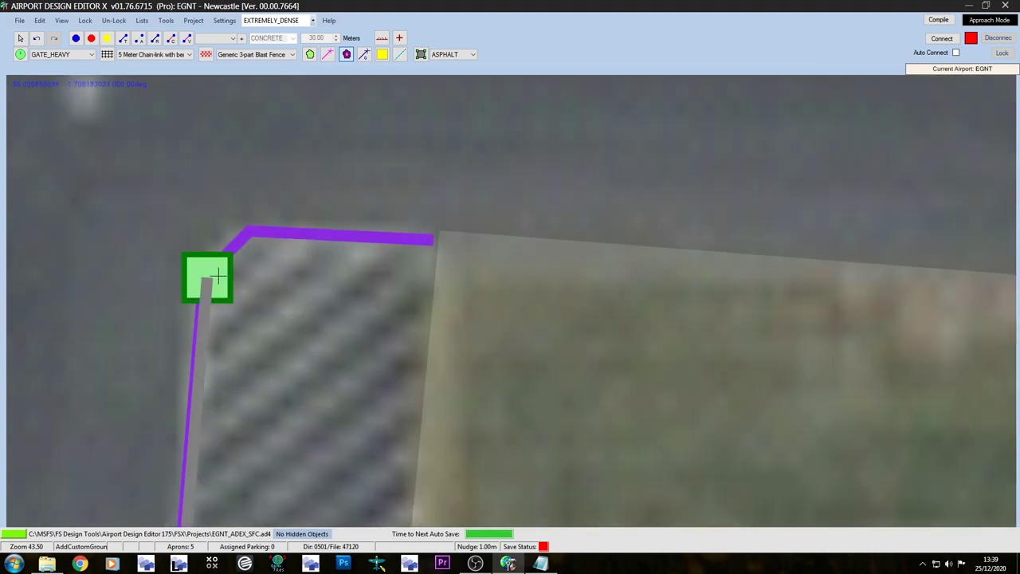
pyautogui.click(250, 234)
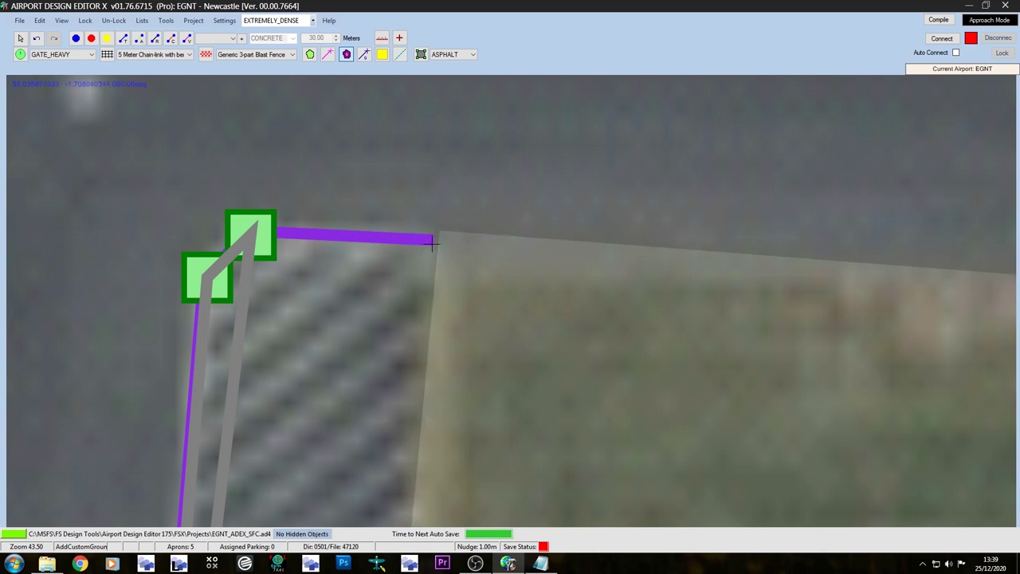
pyautogui.click(431, 242)
pyautogui.moveTo(431, 243); pyautogui.dragTo(383, 298, button='middle')
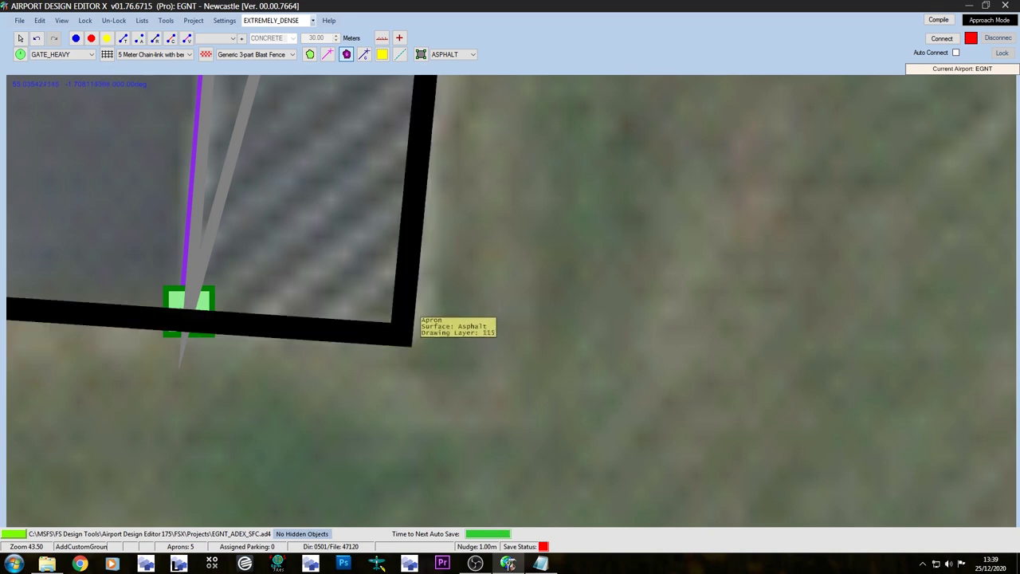
pyautogui.click(394, 324)
pyautogui.rightClick(394, 324)
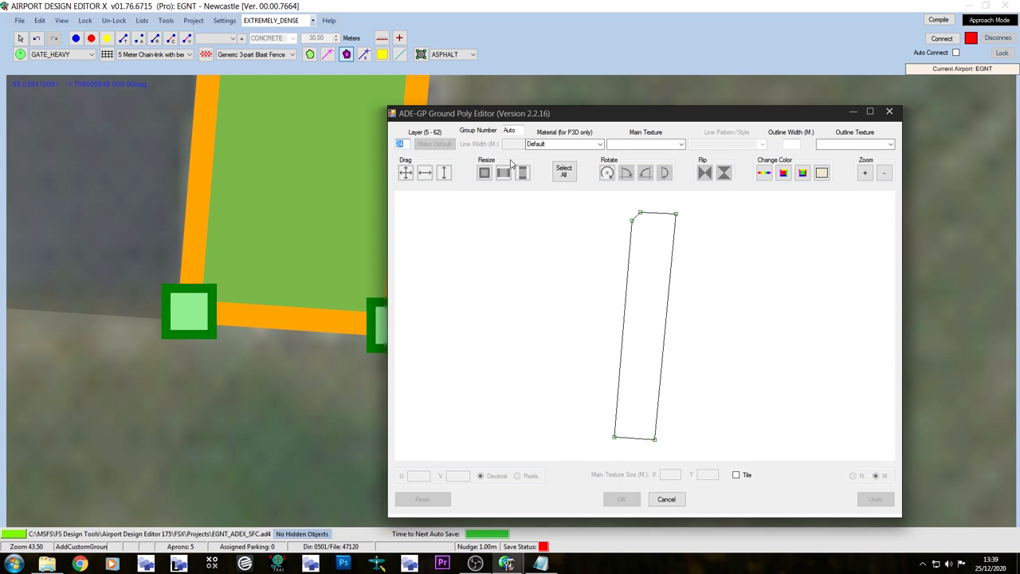
# Give the hatched strip polygon the gp_CrossHatch_White main texture and accept its properties.
pyautogui.click(682, 145)
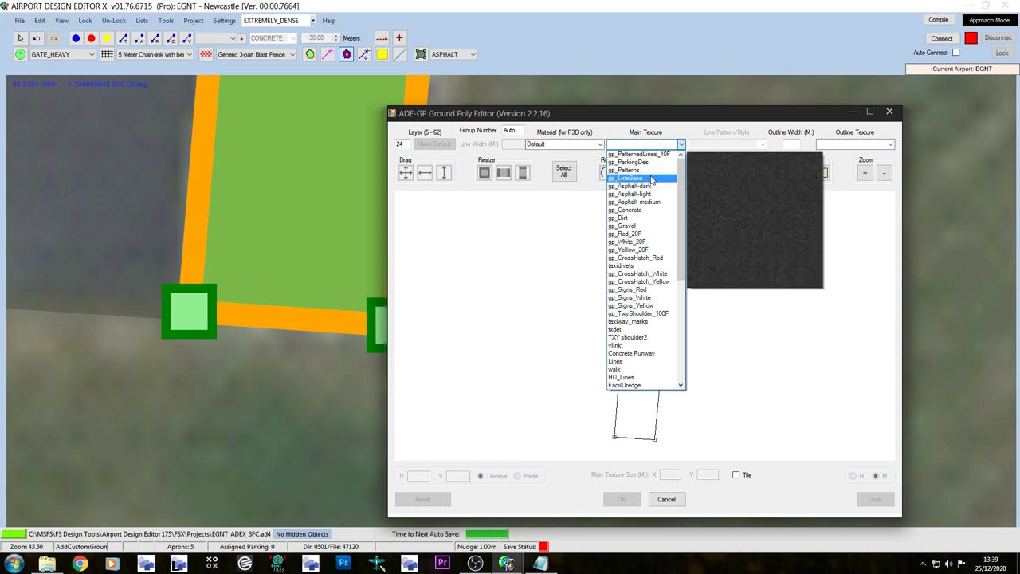
pyautogui.click(638, 275)
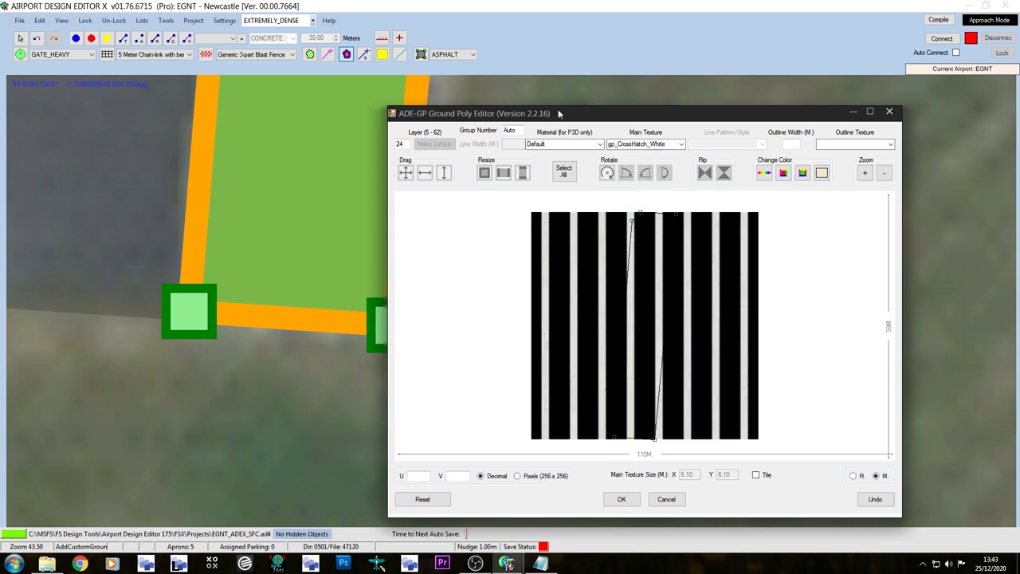
pyautogui.click(621, 499)
# Reopen the hatched strip polygon in the Ground Poly Editor and resize all its points over the texture to about 218%.
pyautogui.moveTo(553, 146); pyautogui.dragTo(554, 296, button='right')
pyautogui.scroll(-4, 443, 348)
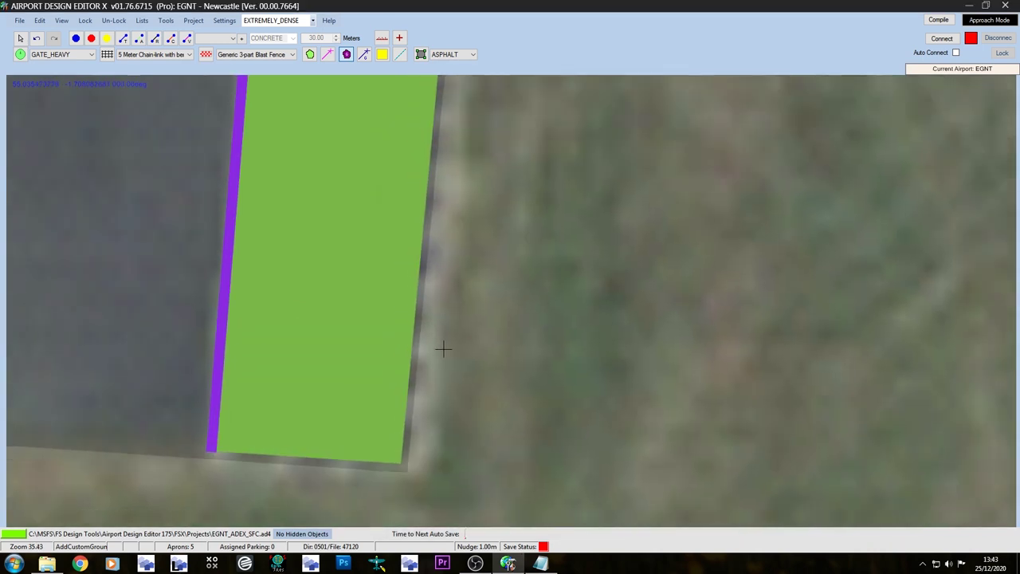
pyautogui.click(20, 37)
pyautogui.doubleClick(387, 220)
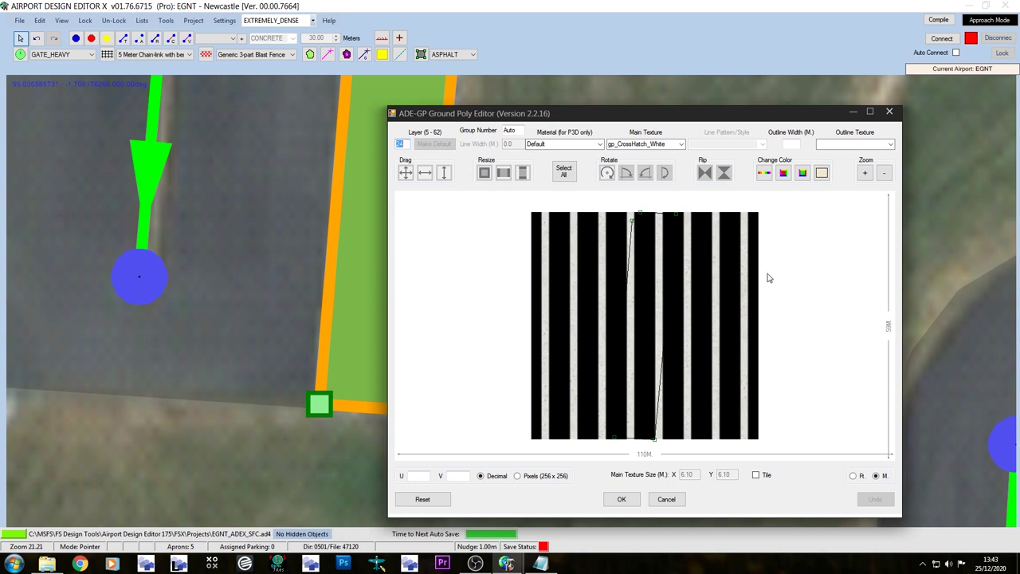
pyautogui.scroll(3, 771, 275)
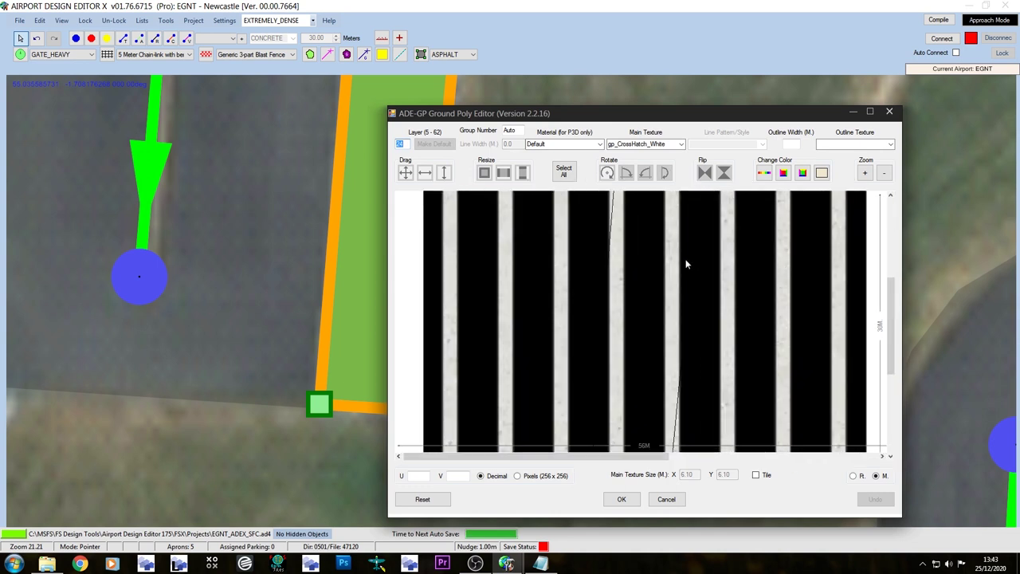
pyautogui.scroll(-3, 678, 264)
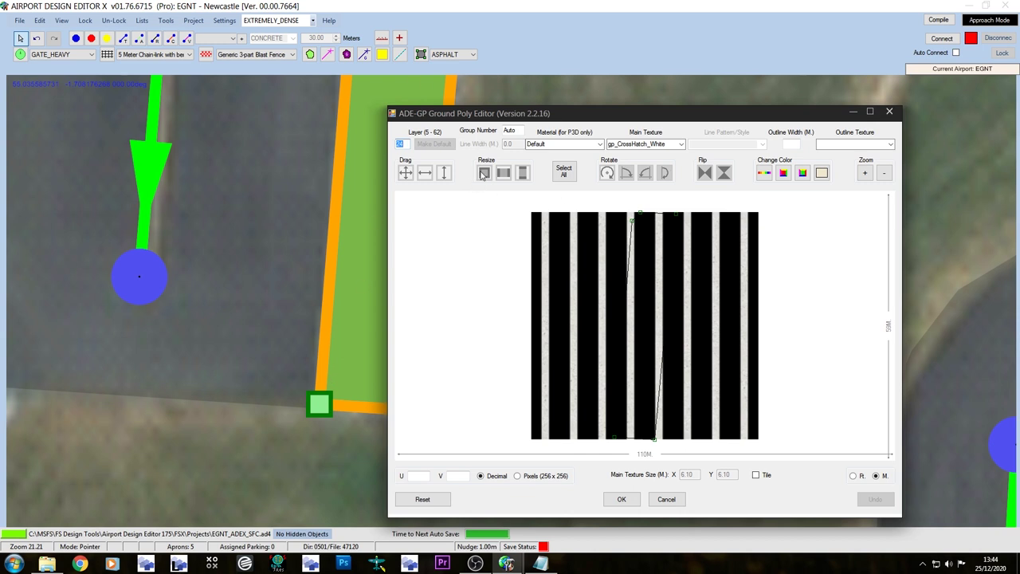
pyautogui.click(564, 172)
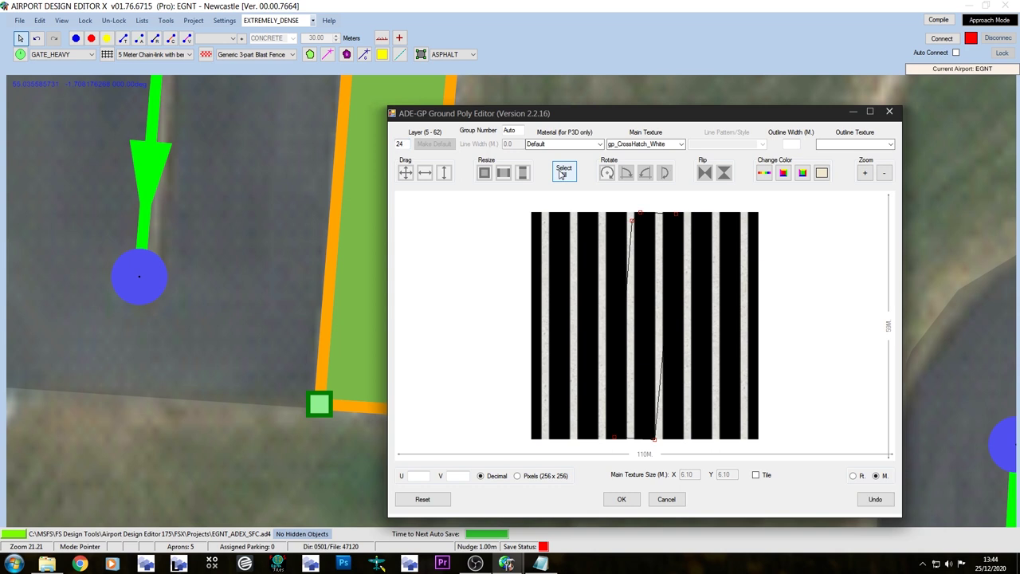
pyautogui.click(484, 174)
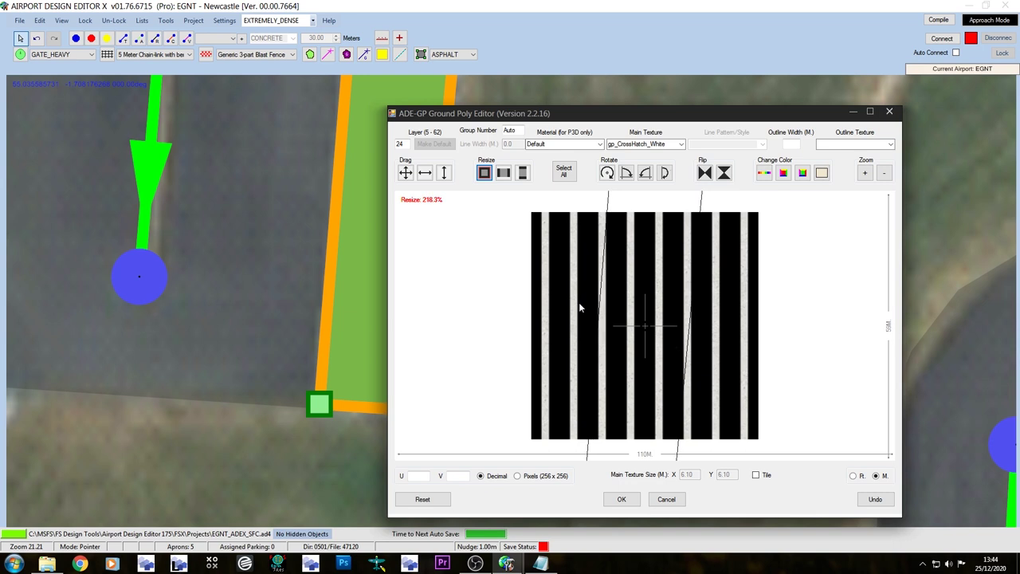
# Rotate the polygon's points over the crosshatch texture by about -139.5 degrees and accept the changes.
pyautogui.click(608, 173)
pyautogui.moveTo(583, 287); pyautogui.dragTo(584, 288)
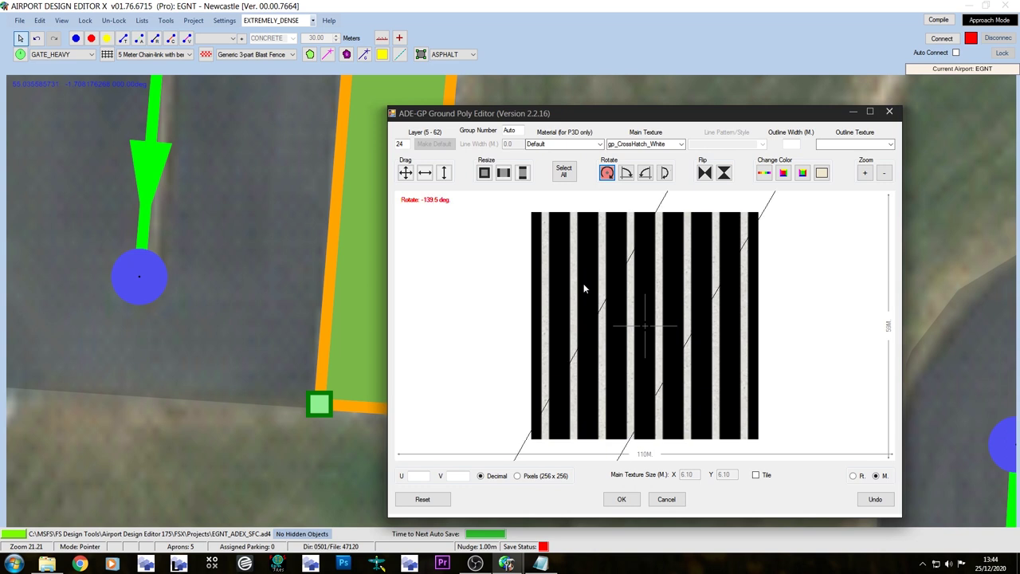
pyautogui.click(622, 500)
pyautogui.scroll(-6, 480, 397)
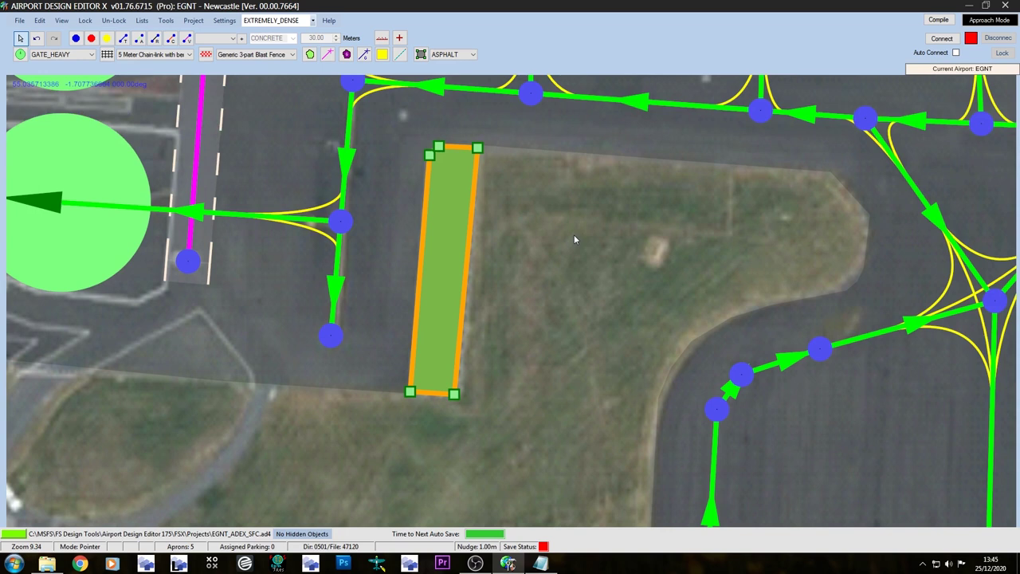
pyautogui.moveTo(577, 285); pyautogui.dragTo(579, 323)
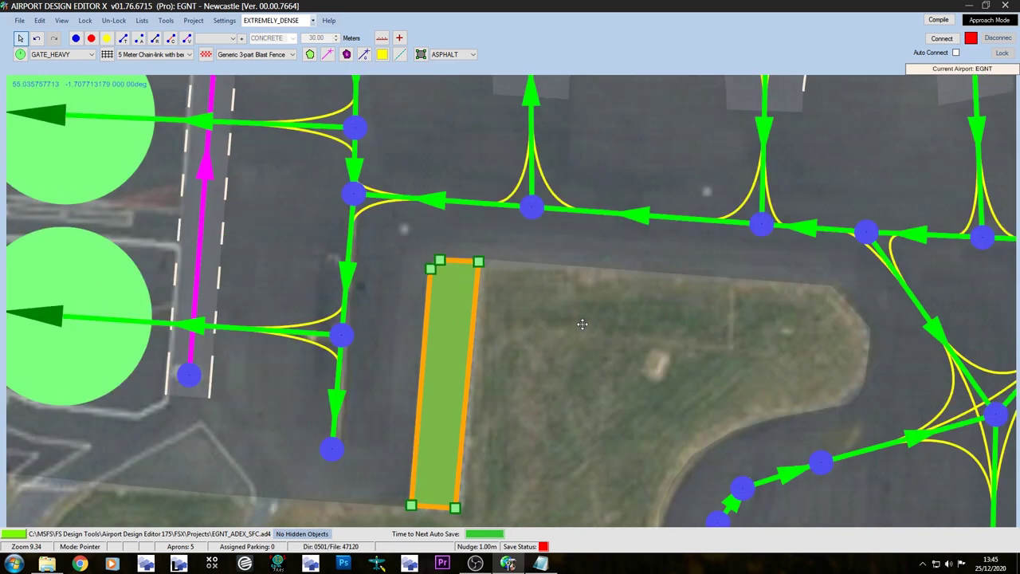
pyautogui.scroll(-2, 516, 292)
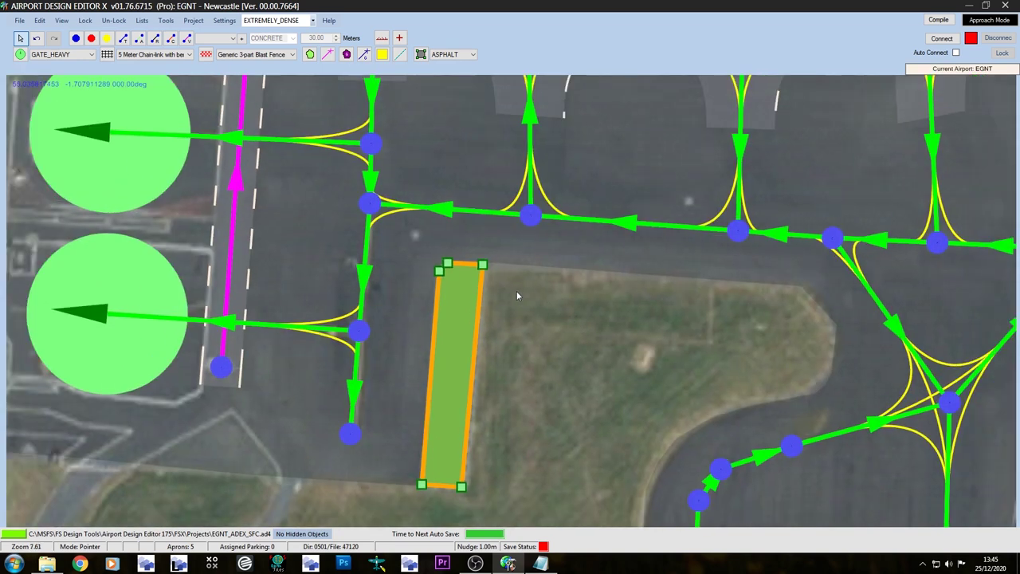
pyautogui.scroll(-3, 516, 291)
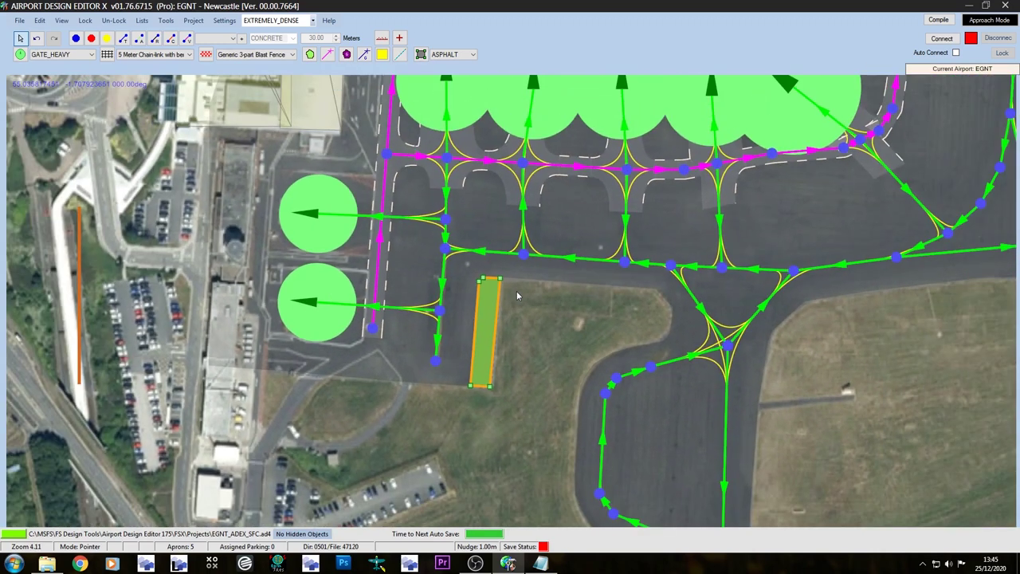
pyautogui.moveTo(627, 229); pyautogui.dragTo(542, 11)
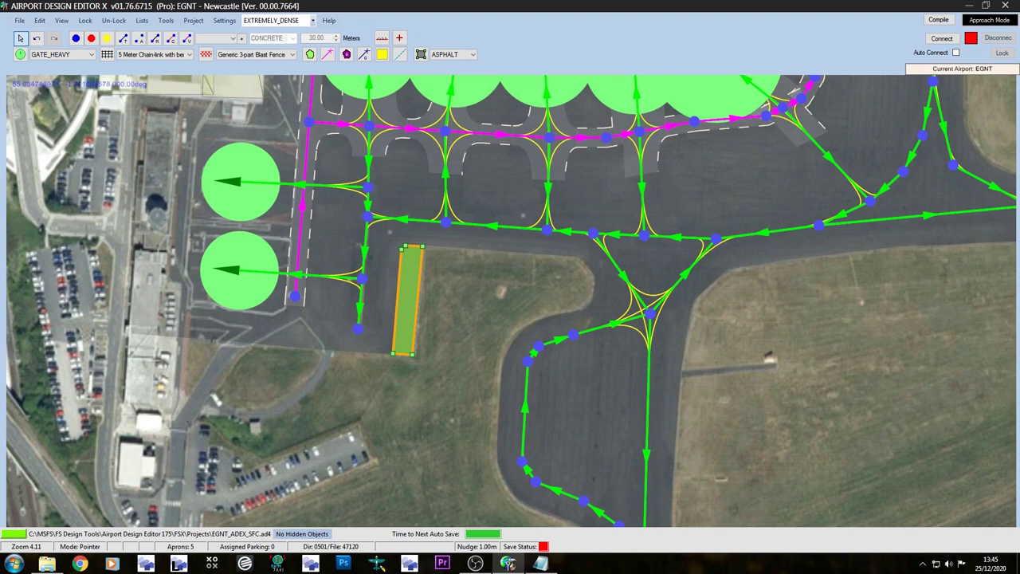
# Launch SketchUp Pro 2017 and start a new model with the Architectural Design - Meters template.
pyautogui.click(14, 564)
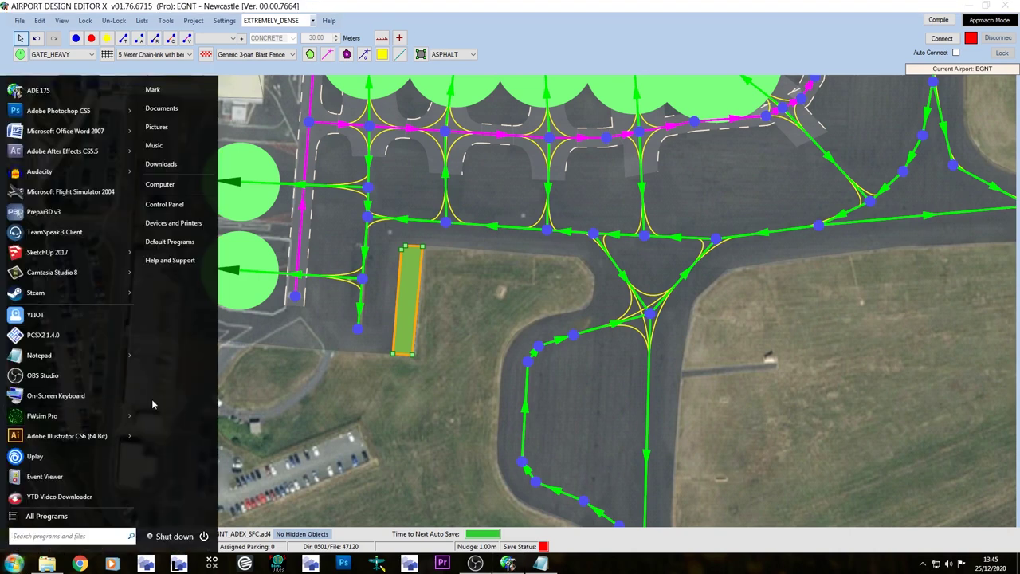
pyautogui.press('Escape')
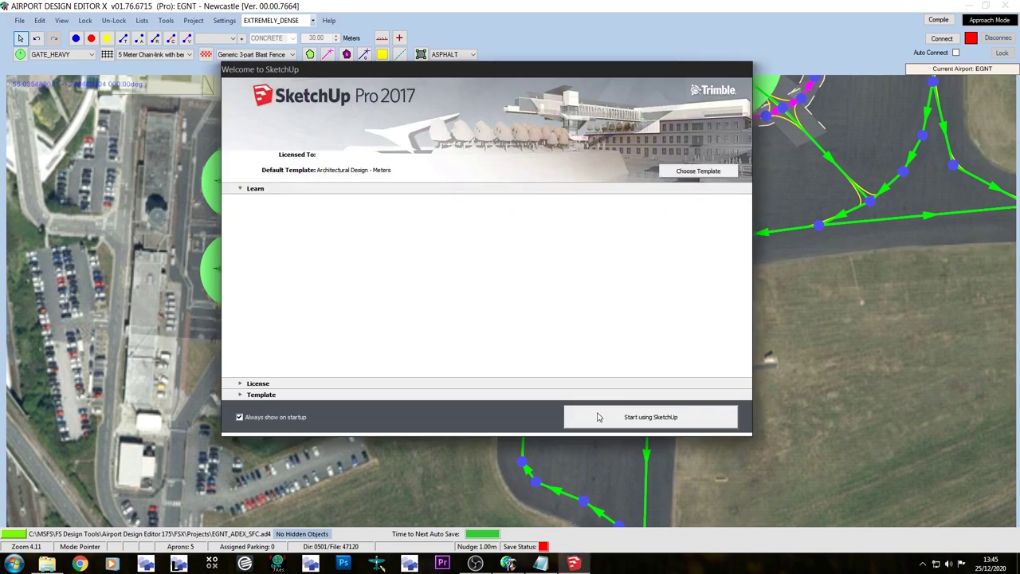
pyautogui.click(599, 417)
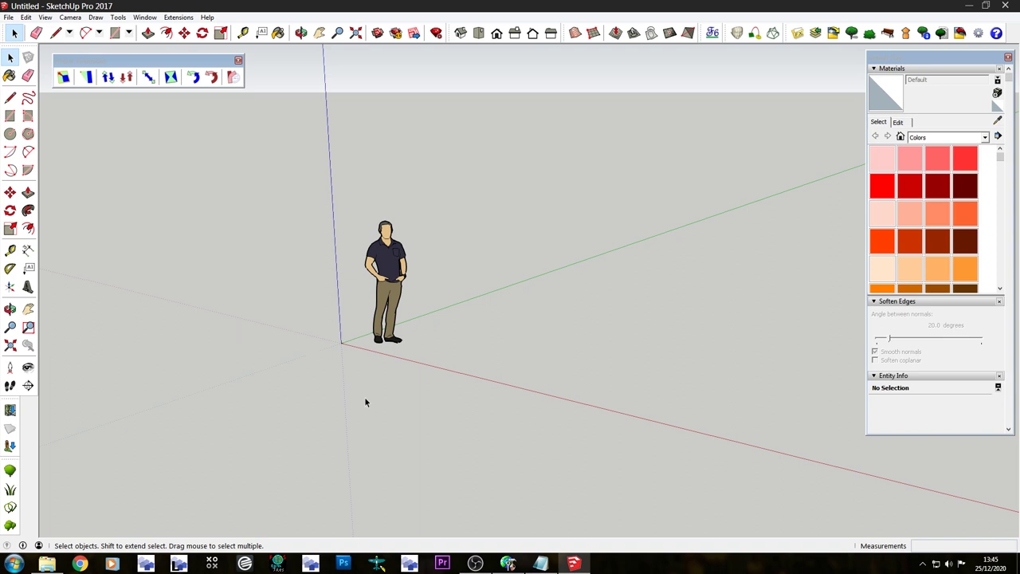
# Switch back to Airport Design Editor and examine the overall layout of the aprons, taxiways and runway.
pyautogui.hotkey('alt', 'Tab')
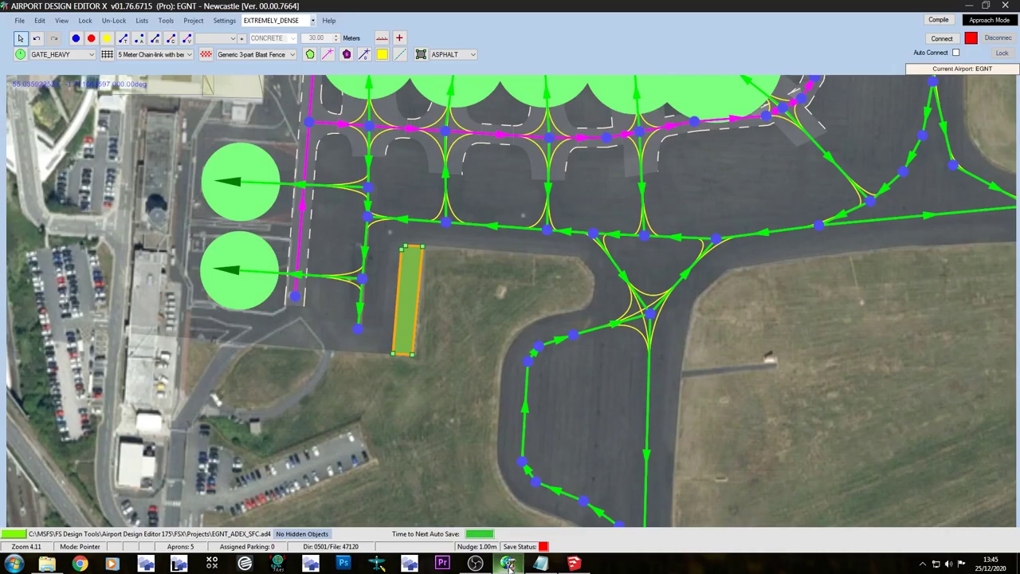
pyautogui.scroll(-10, 457, 369)
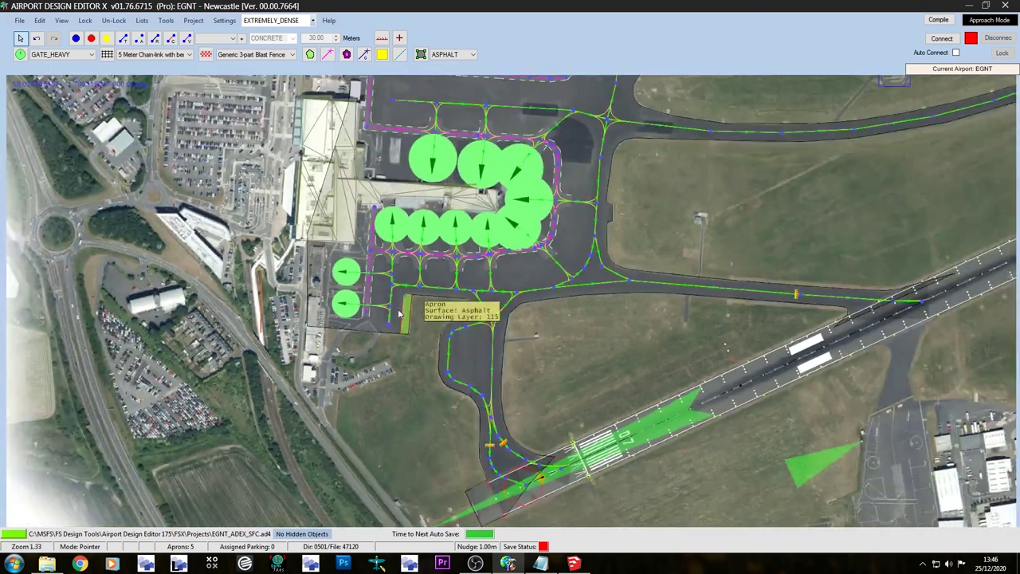
pyautogui.scroll(-5, 401, 313)
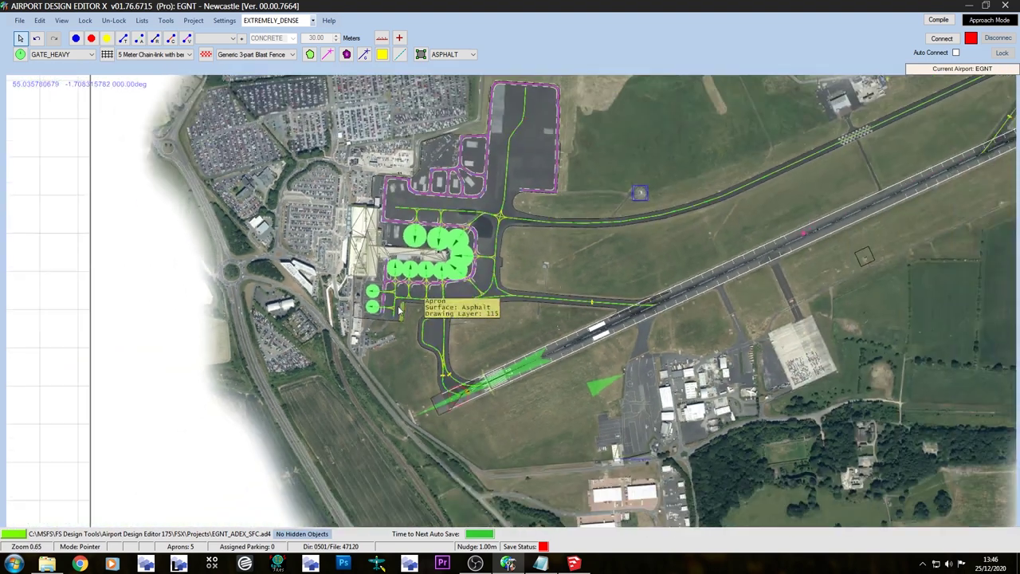
# Examine the full extent of the aerial background image and read its width and height in its properties.
pyautogui.scroll(-5, 350, 285)
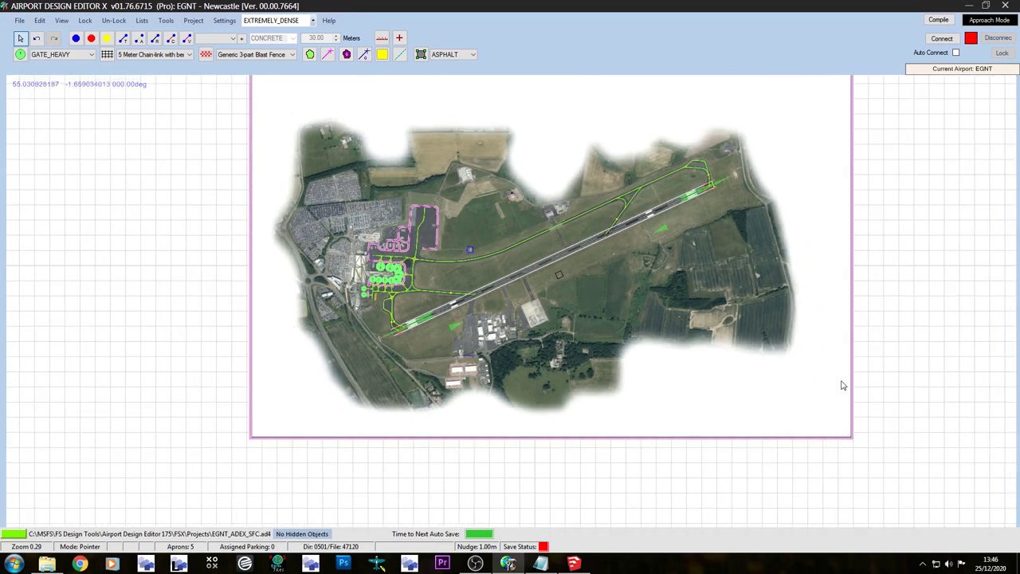
pyautogui.moveTo(848, 225); pyautogui.dragTo(801, 258)
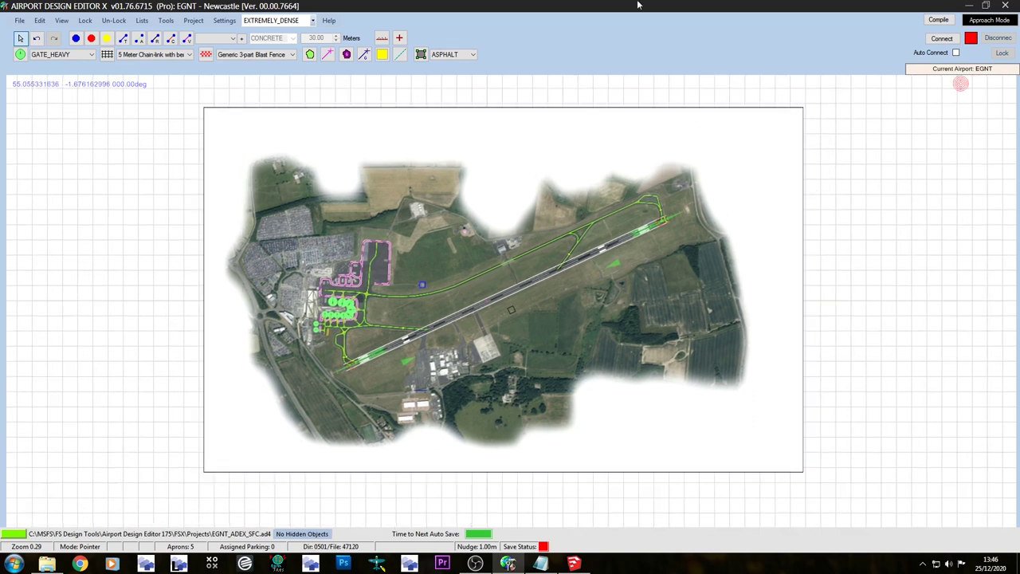
pyautogui.click(968, 5)
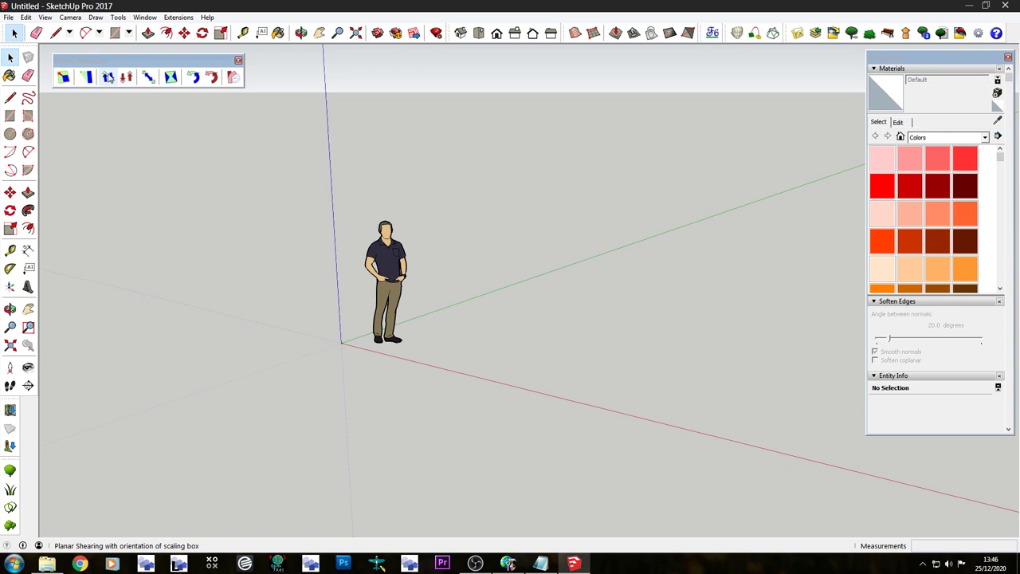
pyautogui.hotkey('alt', 'Tab')
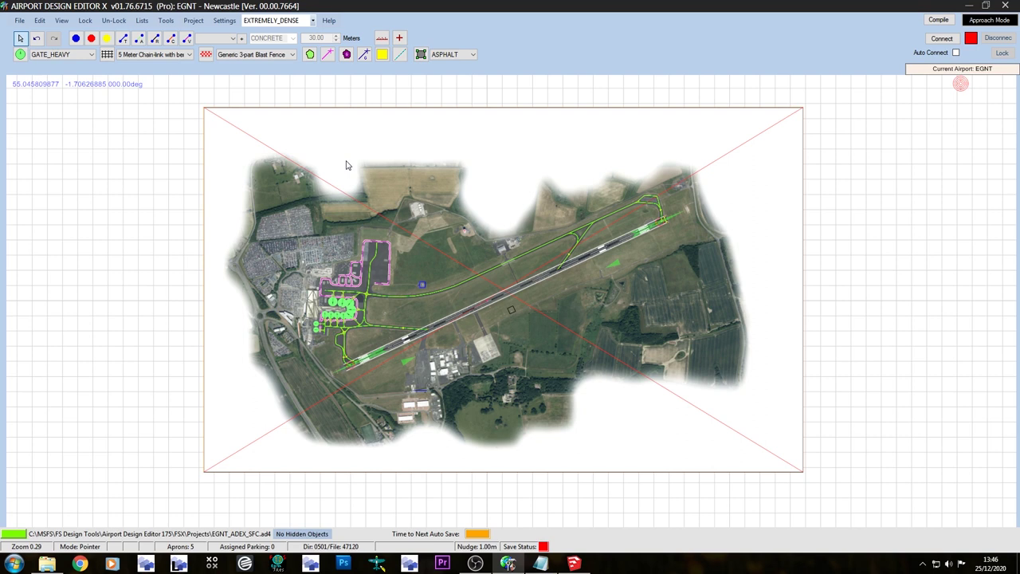
pyautogui.doubleClick(346, 165)
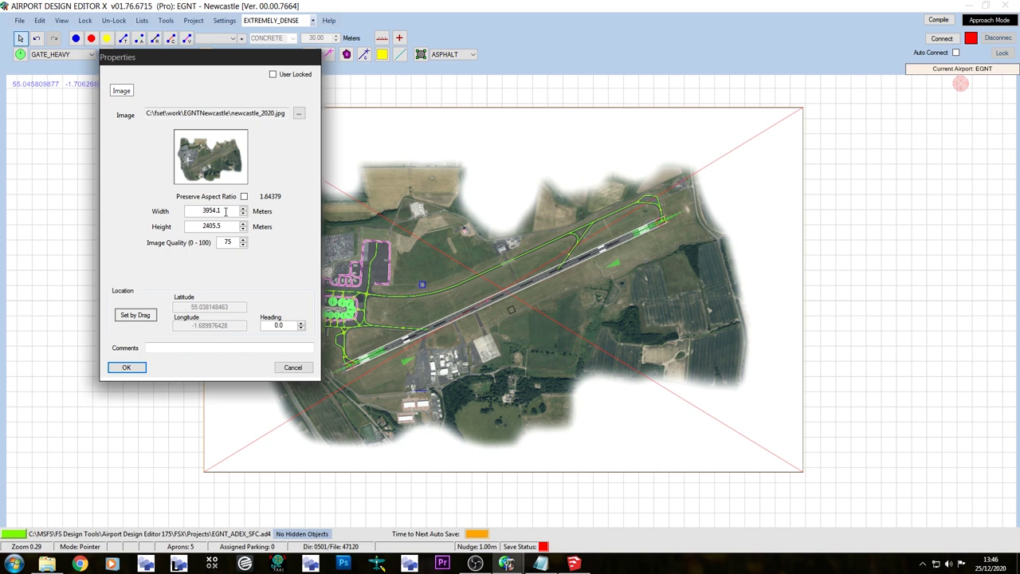
pyautogui.press('Return')
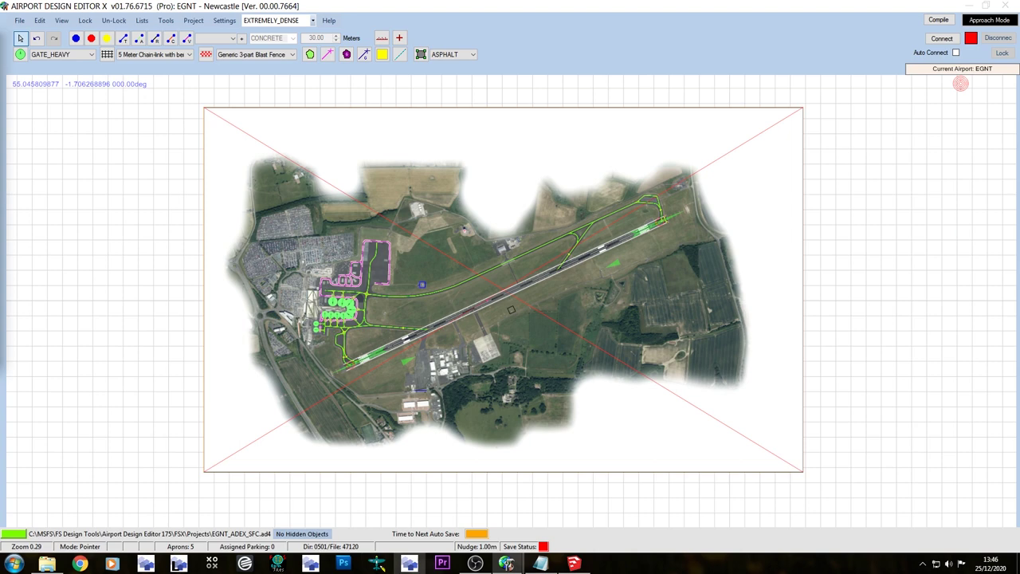
# Switch to SketchUp and draw a 3954.1 by 2405.5 m ground rectangle starting at the origin.
pyautogui.click(576, 564)
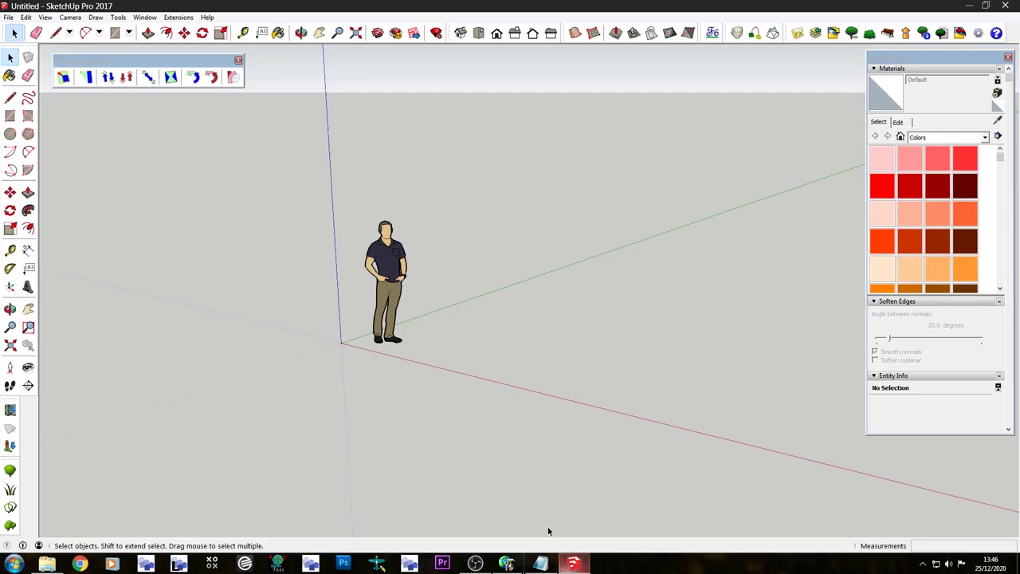
pyautogui.click(114, 32)
pyautogui.moveTo(348, 331); pyautogui.dragTo(349, 382, button='middle')
pyautogui.click(347, 382)
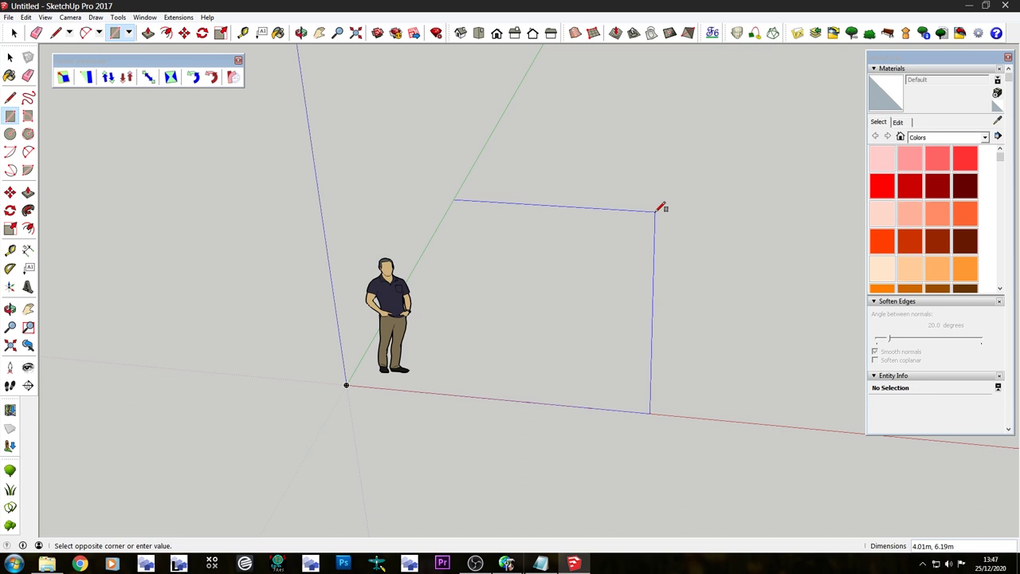
pyautogui.write('32')
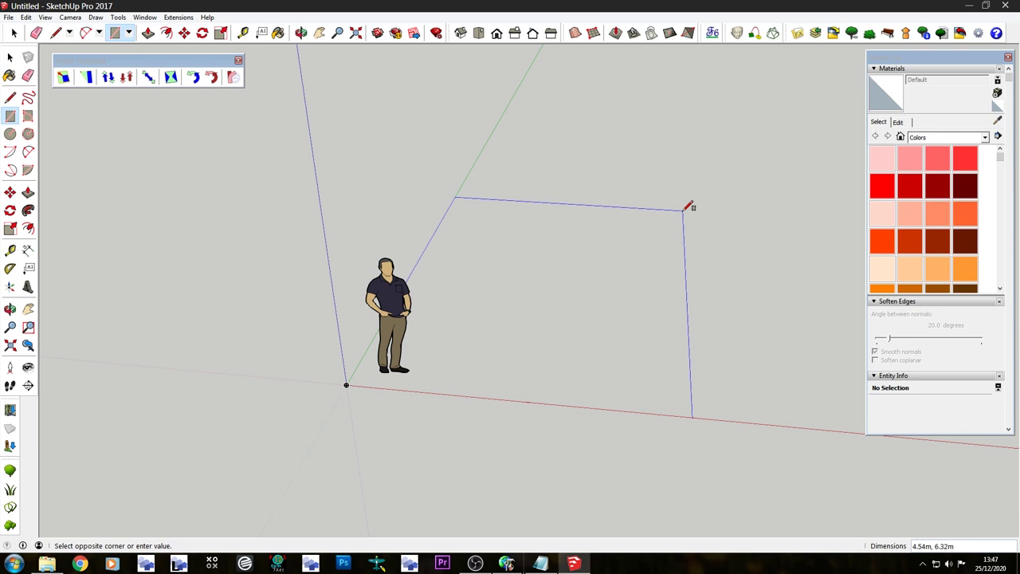
pyautogui.write('3954.1, 2405.5')
pyautogui.click(688, 207)
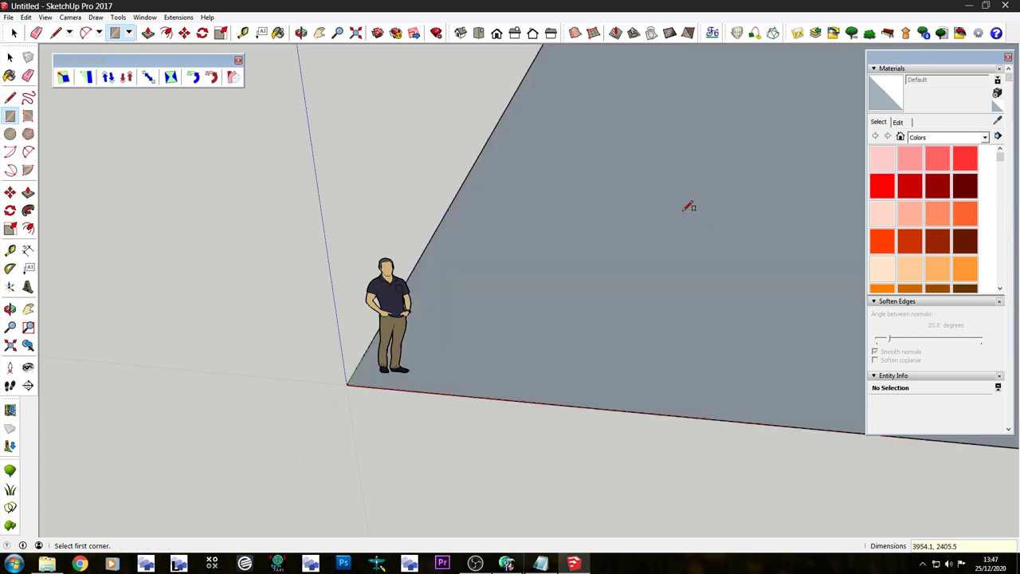
# Examine the rectangle's full extent and its corner at the origin.
pyautogui.scroll(-4, 403, 327)
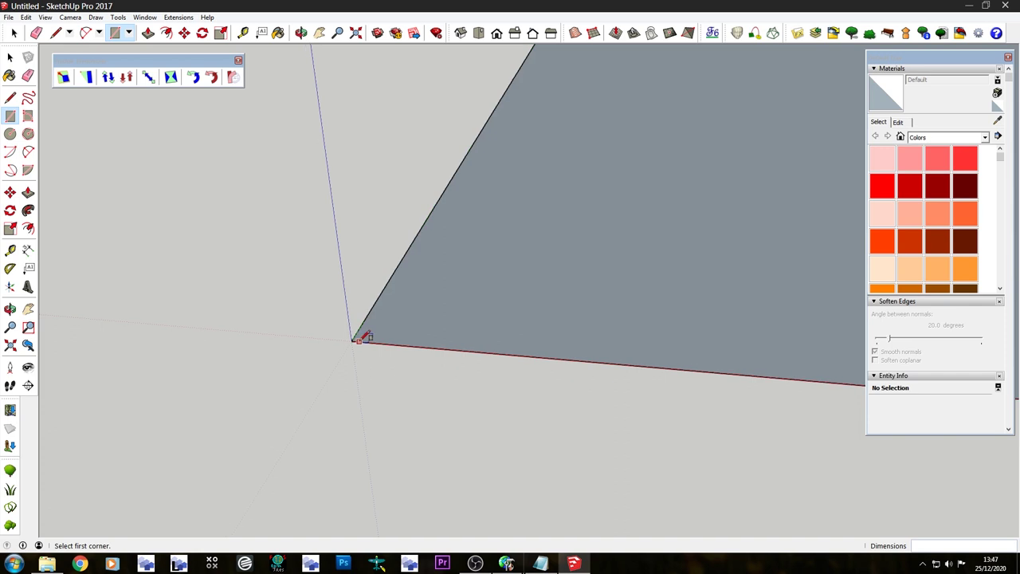
pyautogui.scroll(-4, 362, 338)
pyautogui.moveTo(387, 324); pyautogui.dragTo(514, 490, button='middle')
pyautogui.press('e')
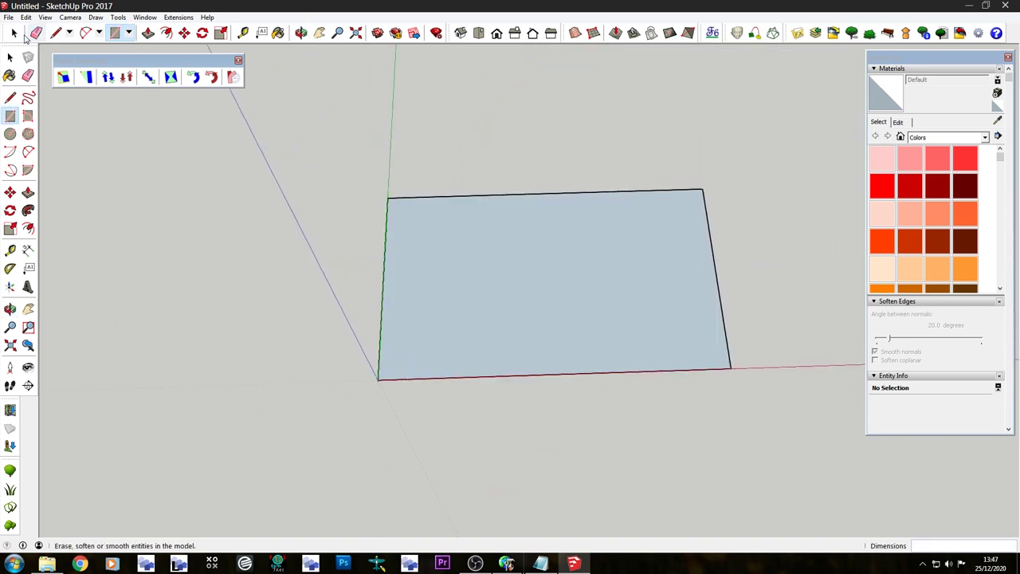
pyautogui.scroll(6, 439, 349)
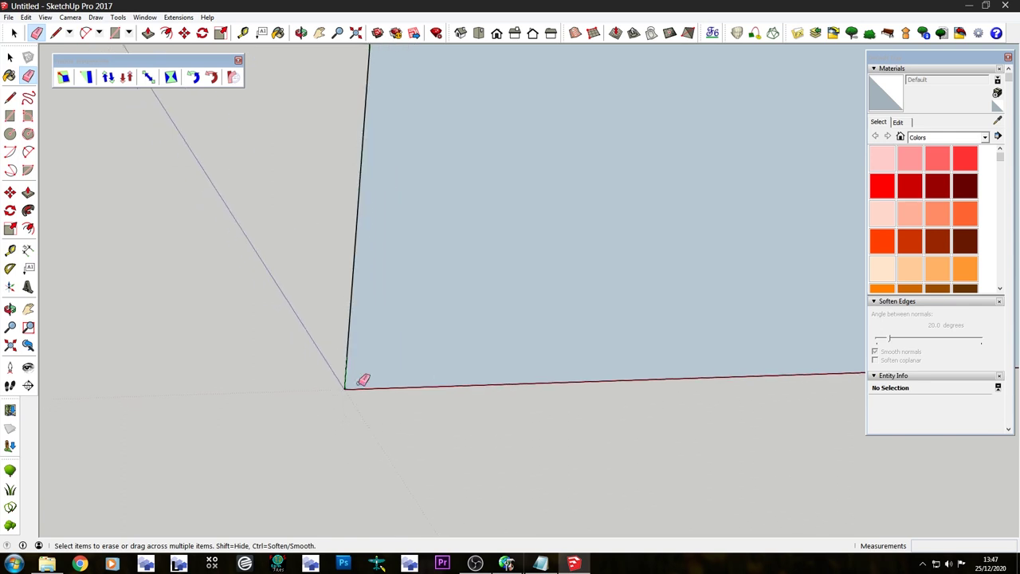
pyautogui.moveTo(361, 382)
pyautogui.keyDown('shift'); pyautogui.mouseDown(button='middle')
pyautogui.moveTo(316, 412)
pyautogui.moveTo(268, 406)
pyautogui.mouseUp(button='middle'); pyautogui.keyUp('shift')
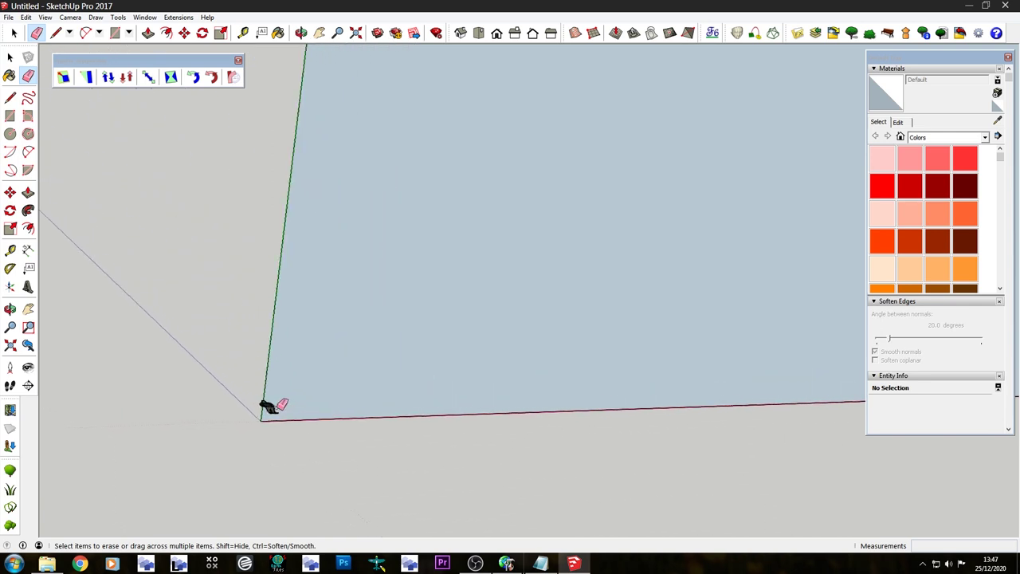
pyautogui.scroll(-3, 295, 410)
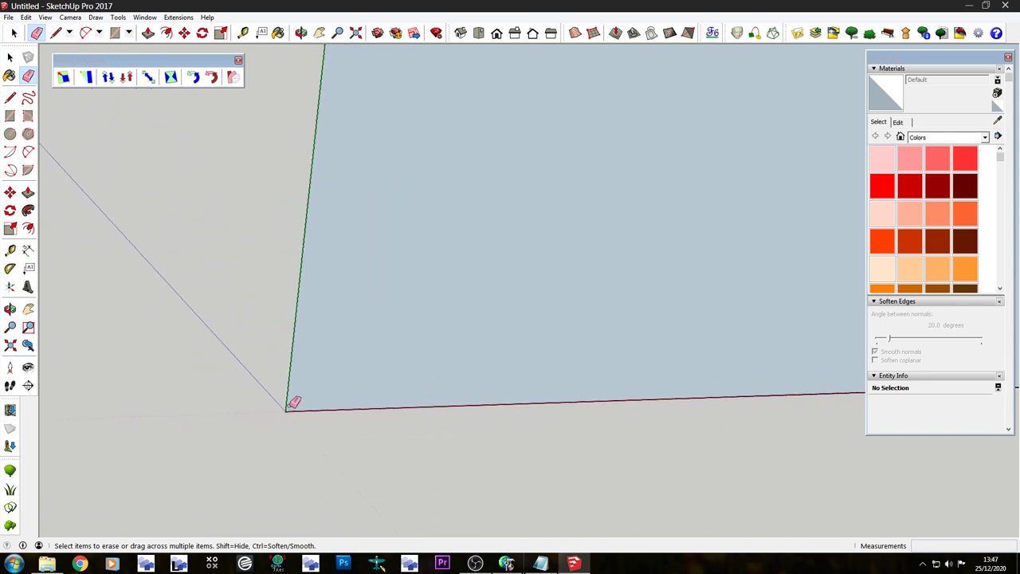
pyautogui.scroll(-8, 374, 360)
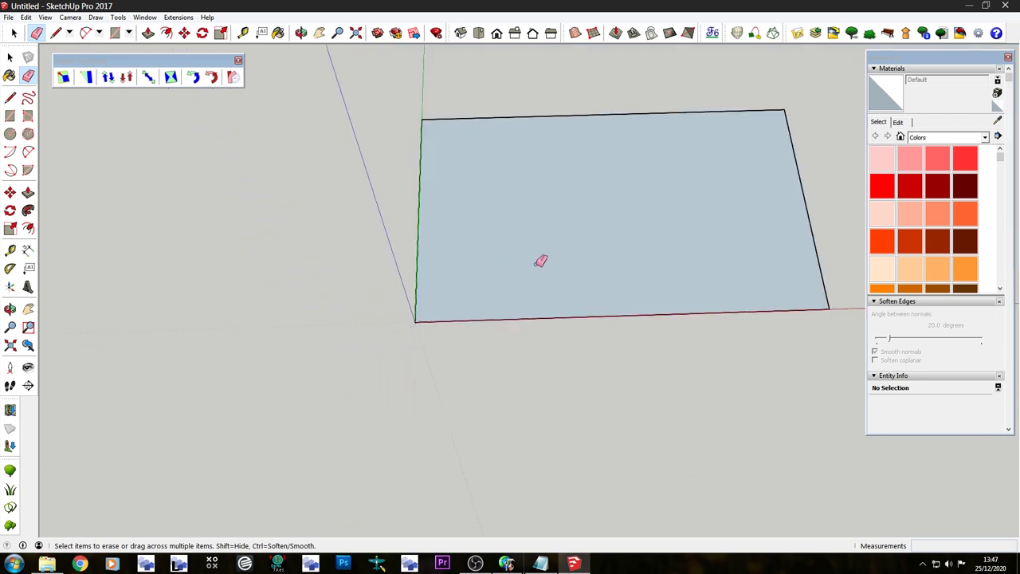
# Reverse the rectangle's face so that its front side points up.
pyautogui.moveTo(630, 194); pyautogui.dragTo(335, 305, button='middle')
pyautogui.press('space')
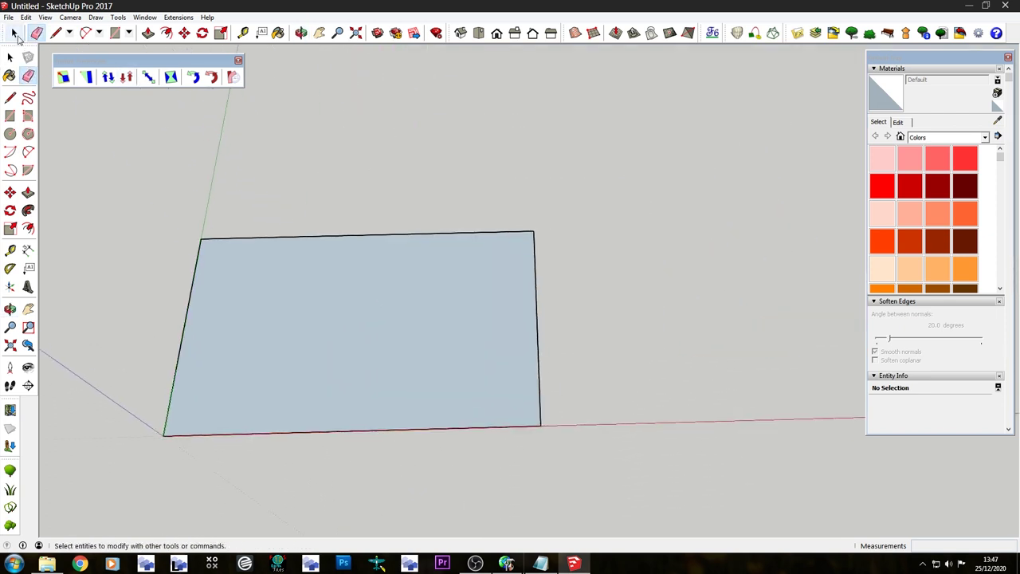
pyautogui.doubleClick(255, 304)
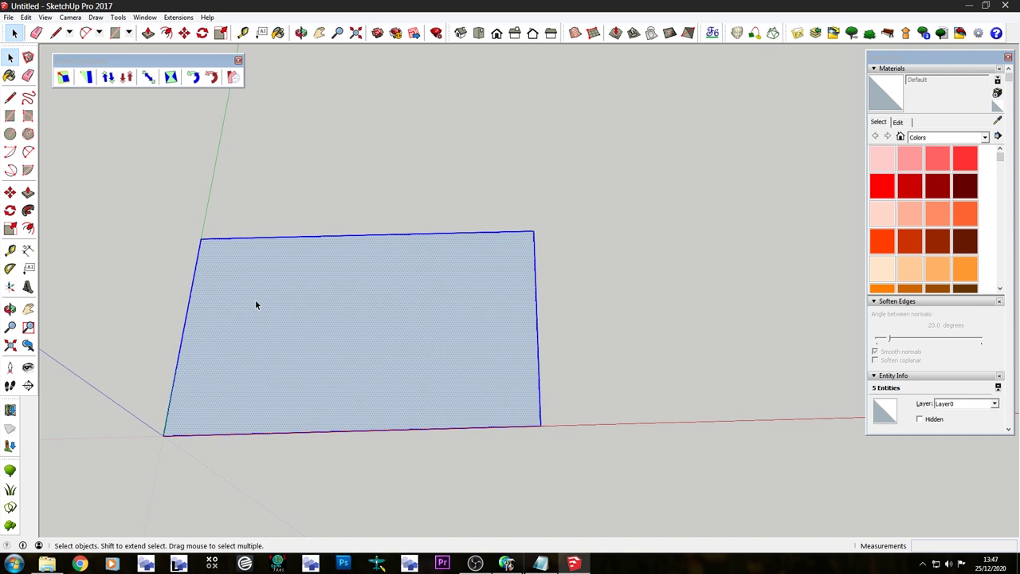
pyautogui.rightClick(256, 304)
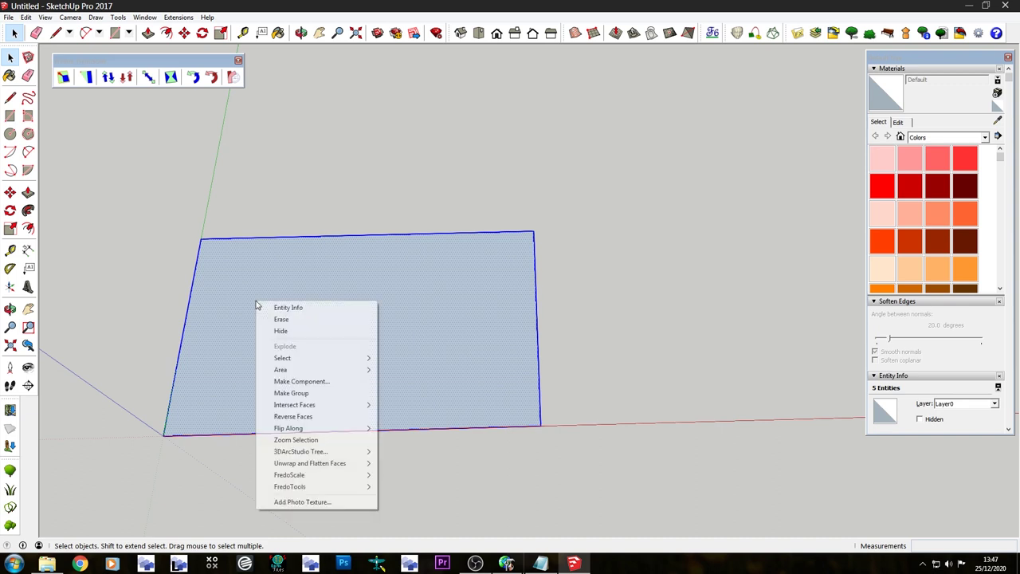
pyautogui.click(333, 416)
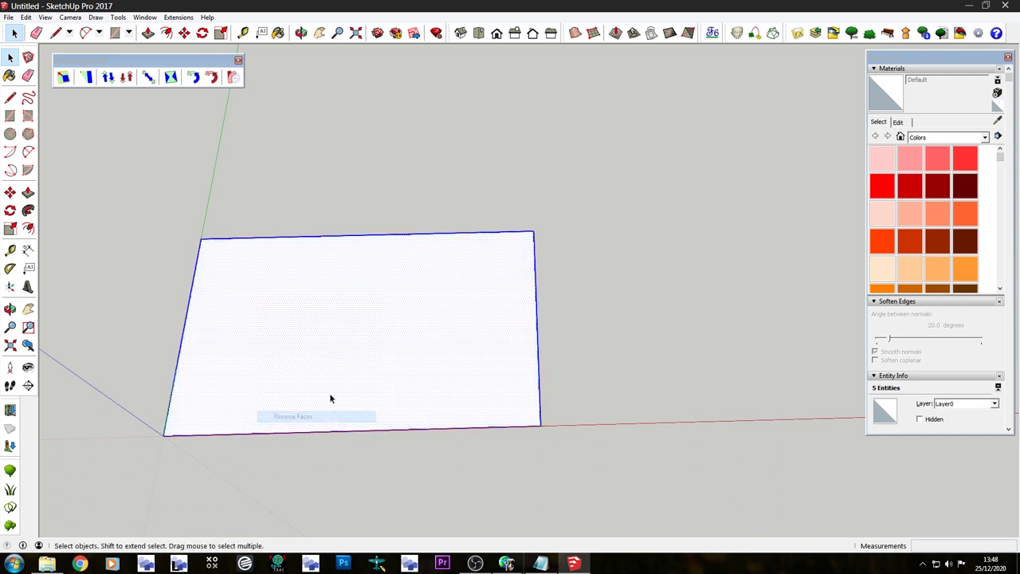
# Move the rectangle from its centre point to the origin so that it is centred on the axes.
pyautogui.click(184, 33)
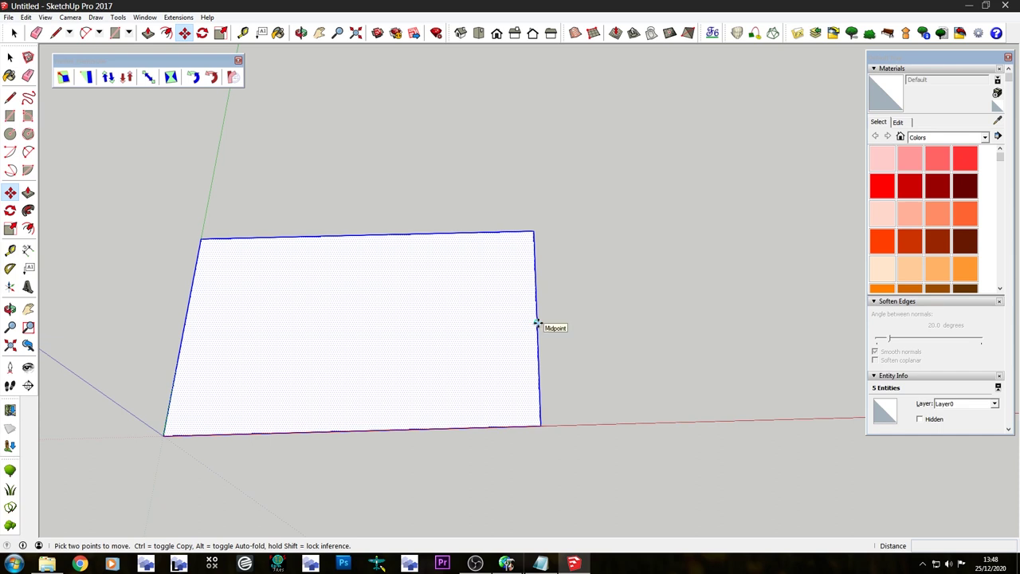
pyautogui.click(360, 327)
pyautogui.click(165, 436)
pyautogui.scroll(-5, 428, 216)
pyautogui.press('space')
pyautogui.click(154, 217)
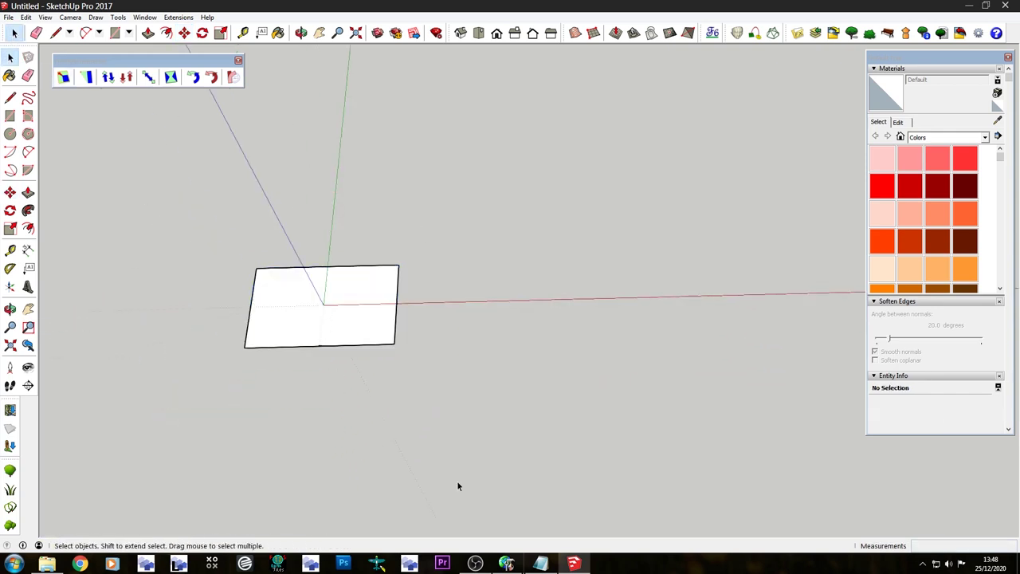
pyautogui.scroll(3, 212, 327)
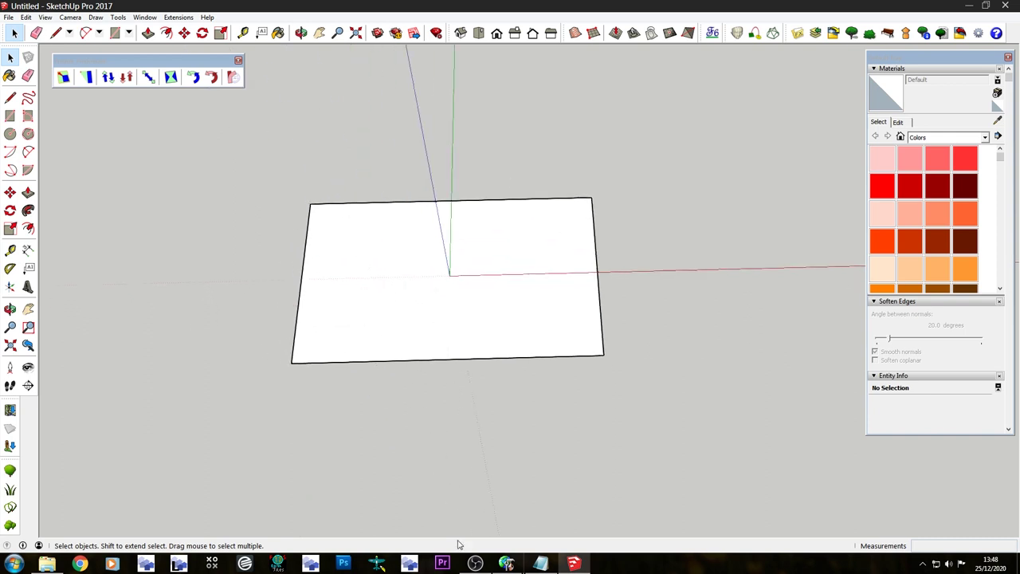
# Switch to Airport Design Editor and check the background image's latitude and longitude in its properties, leaving them unedited.
pyautogui.moveTo(508, 563)
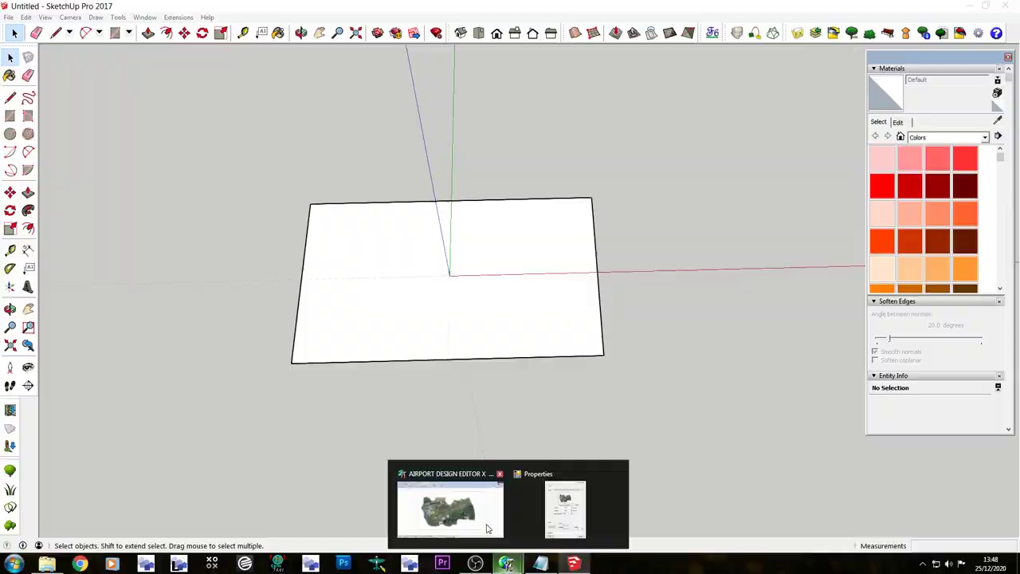
pyautogui.click(488, 528)
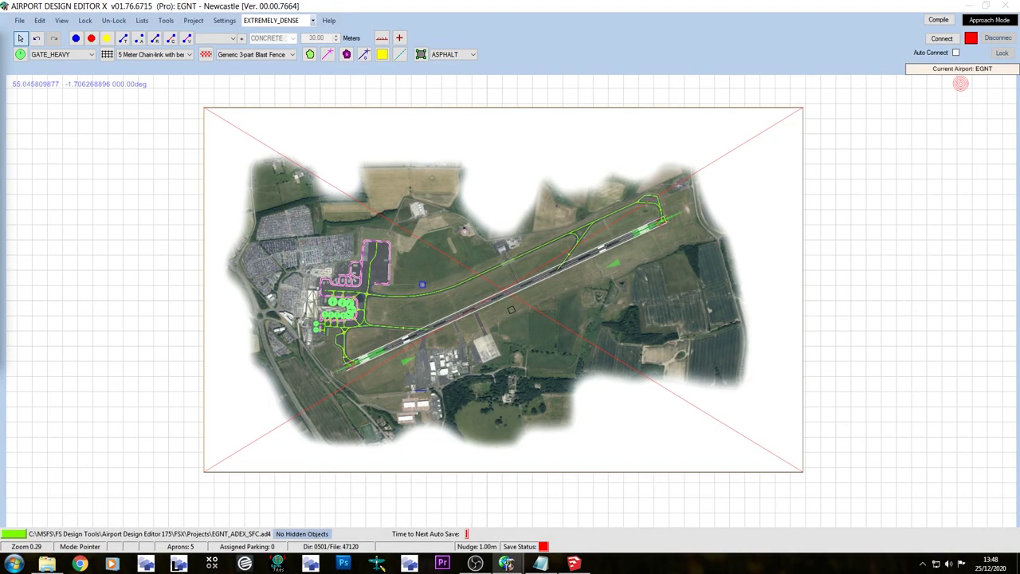
pyautogui.doubleClick(333, 248)
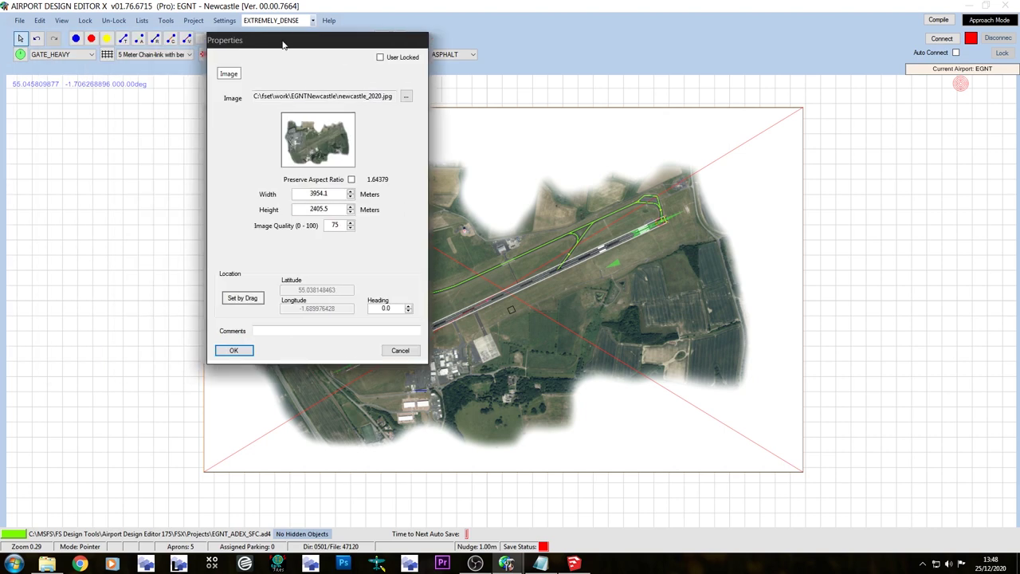
pyautogui.click(243, 298)
pyautogui.moveTo(350, 290); pyautogui.dragTo(269, 288)
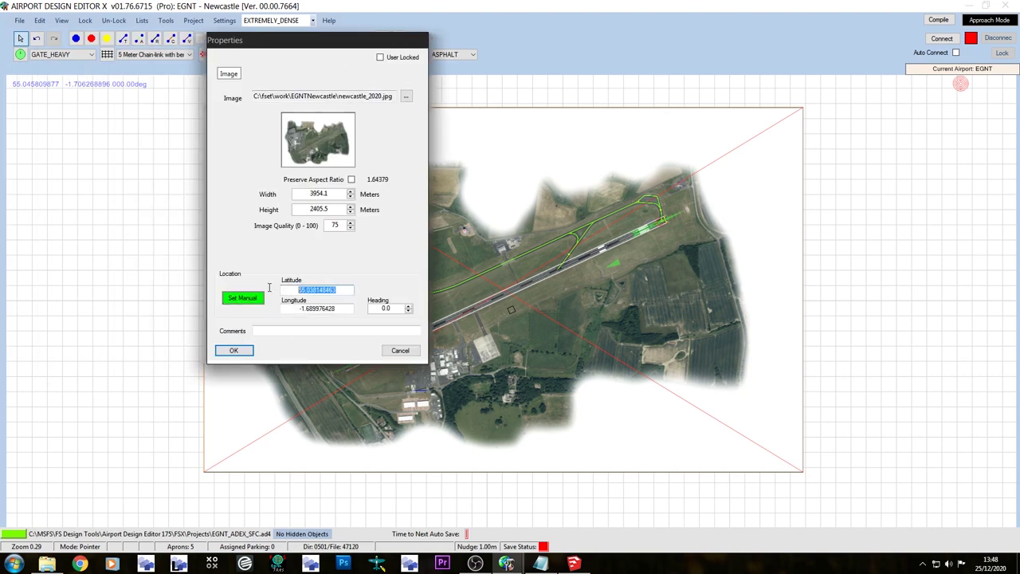
pyautogui.moveTo(347, 308); pyautogui.dragTo(296, 309)
pyautogui.click(400, 351)
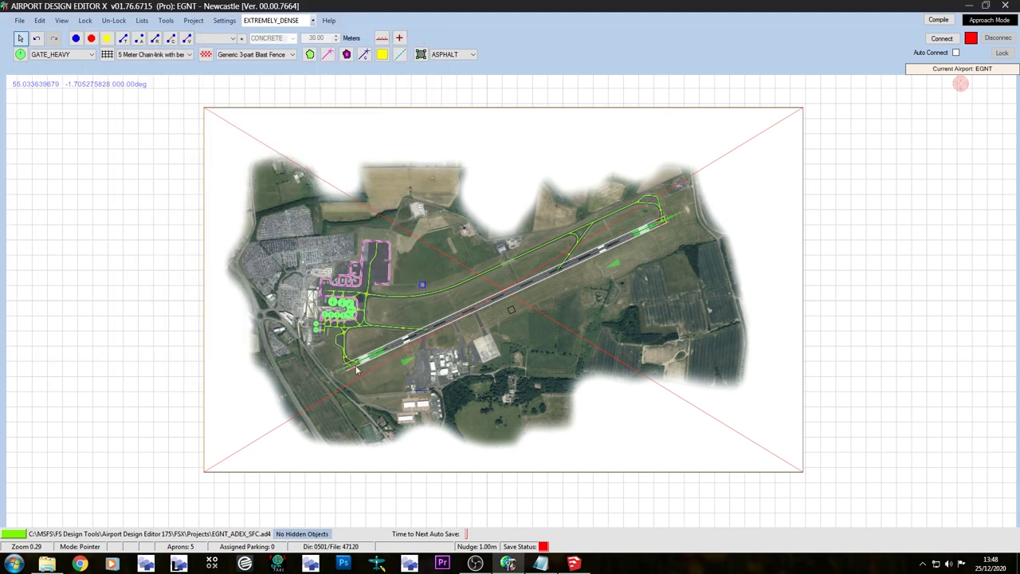
# Switch back to SketchUp and start a new material with newcastle_2020.tif from the fset\work\EGNTNewcastle folder as its texture image.
pyautogui.click(969, 5)
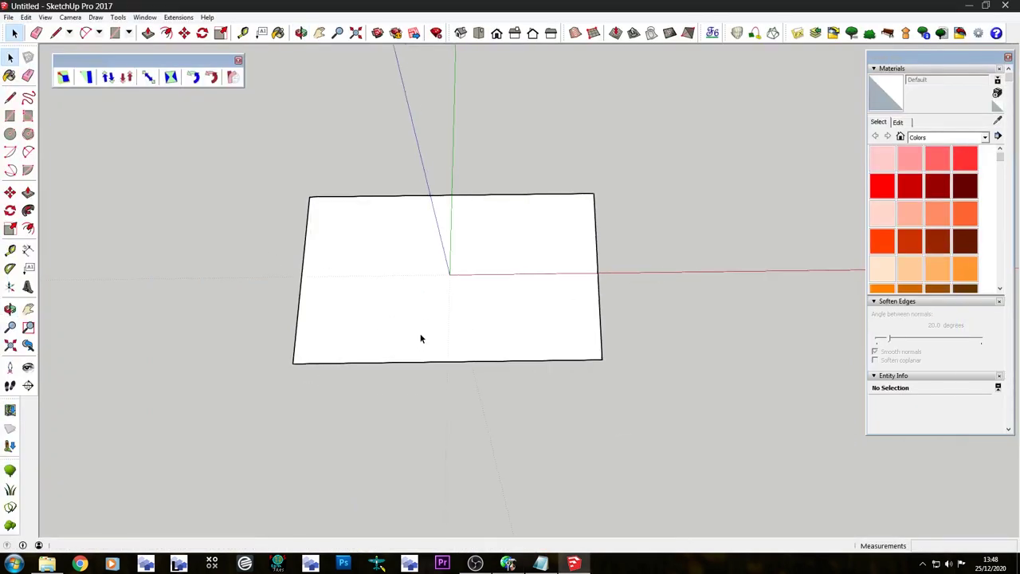
pyautogui.scroll(2, 428, 319)
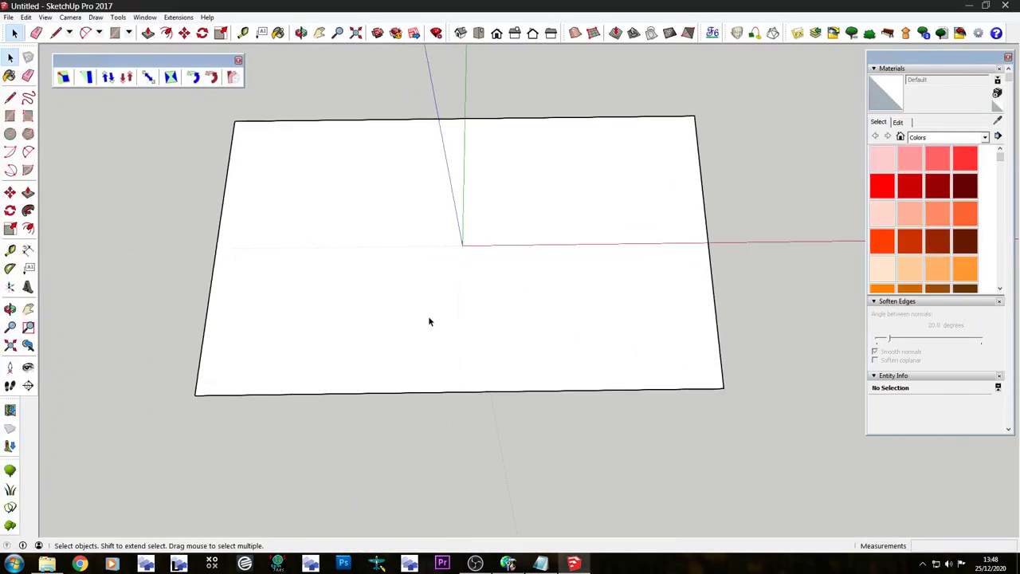
pyautogui.click(997, 94)
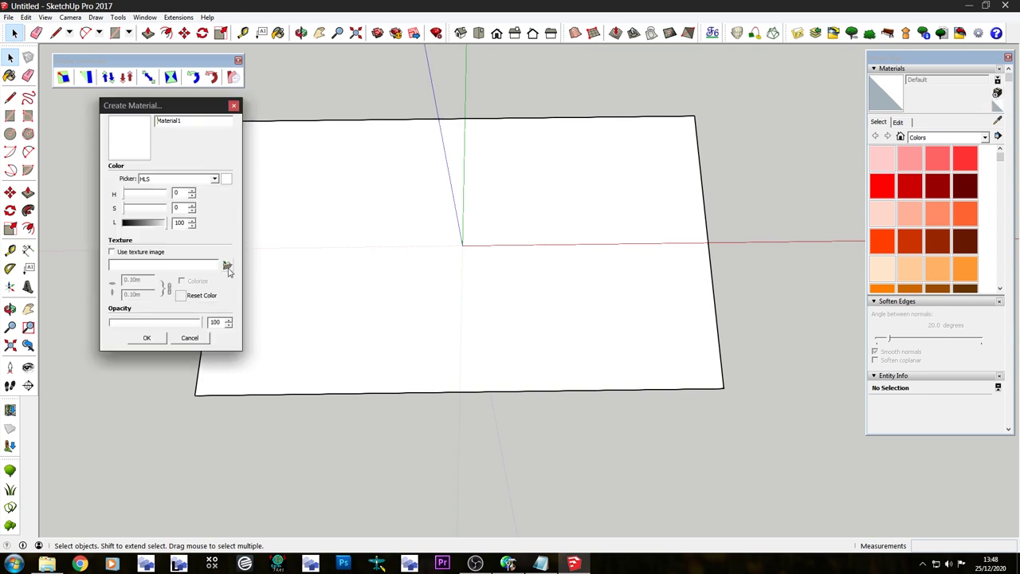
pyautogui.click(227, 268)
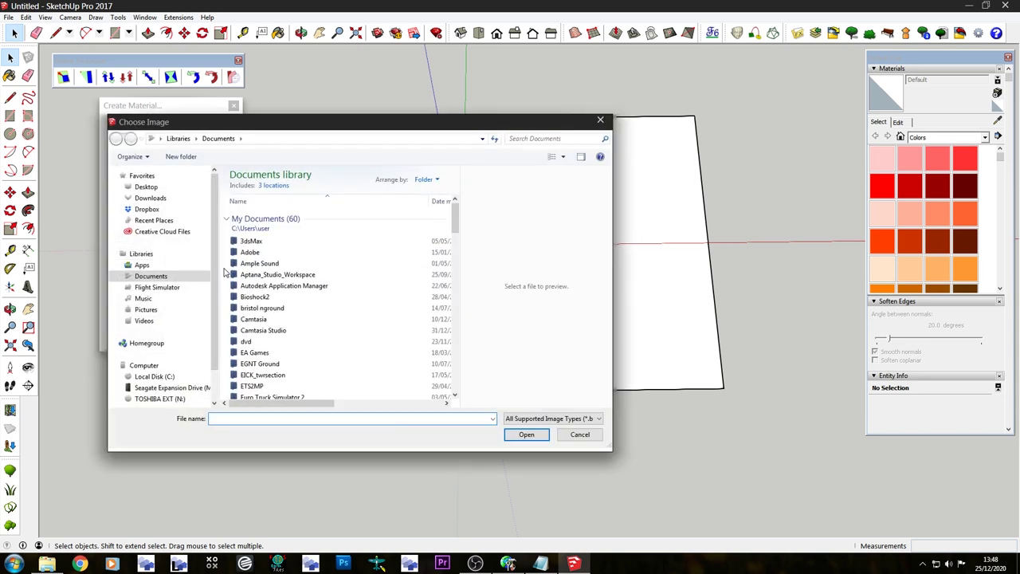
pyautogui.click(147, 377)
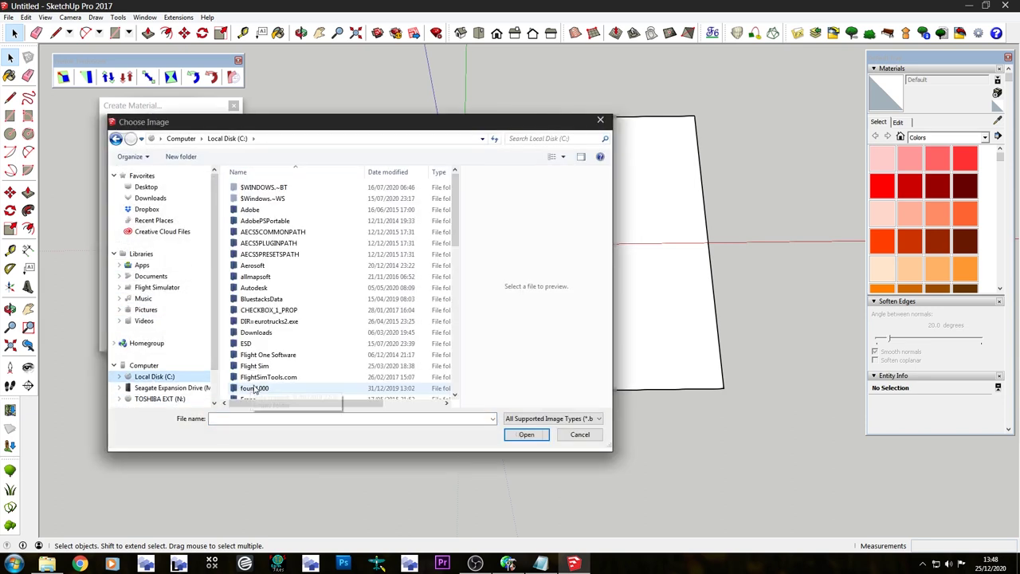
pyautogui.click(280, 355)
pyautogui.scroll(-4, 276, 355)
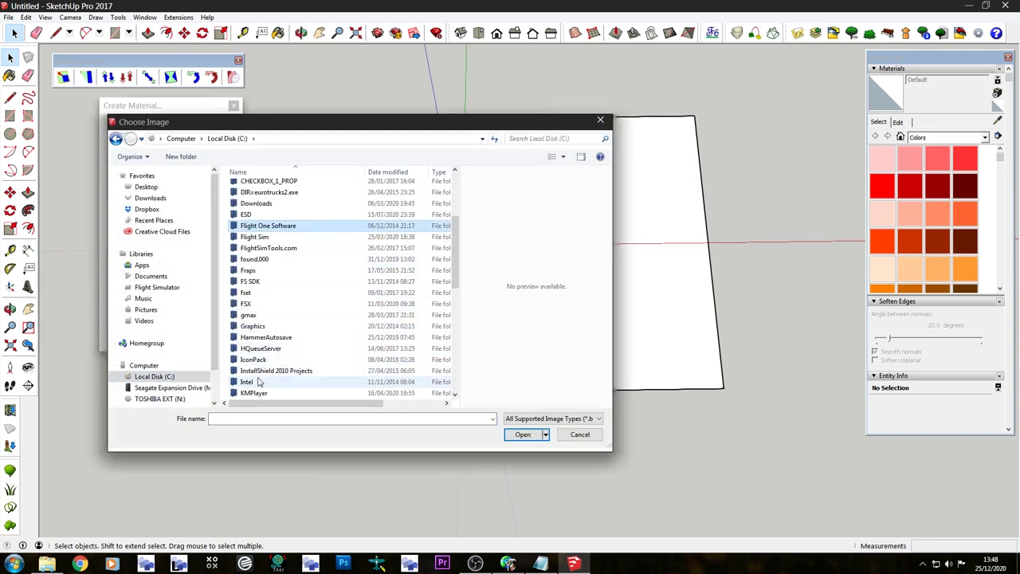
pyautogui.doubleClick(249, 292)
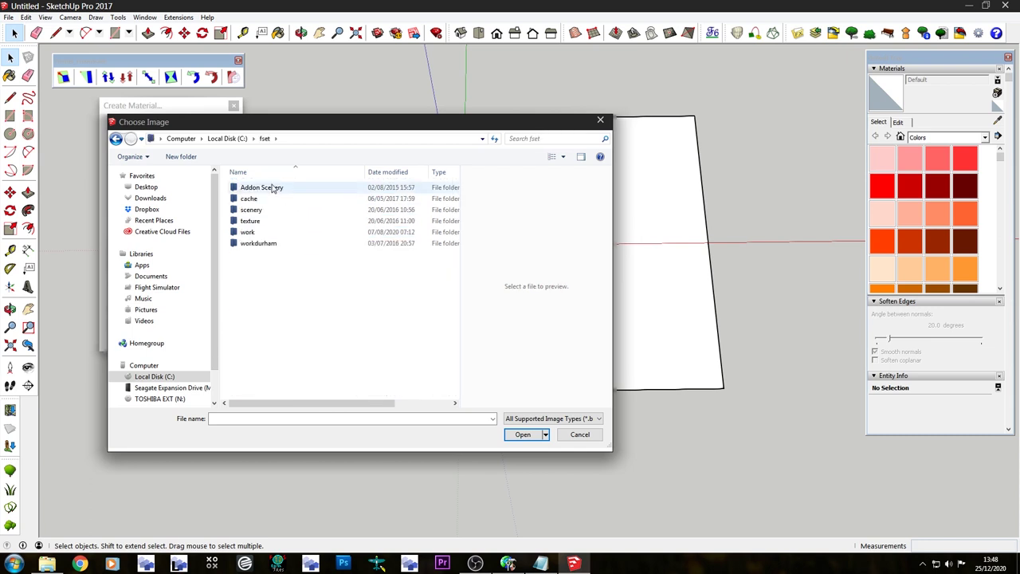
pyautogui.doubleClick(248, 232)
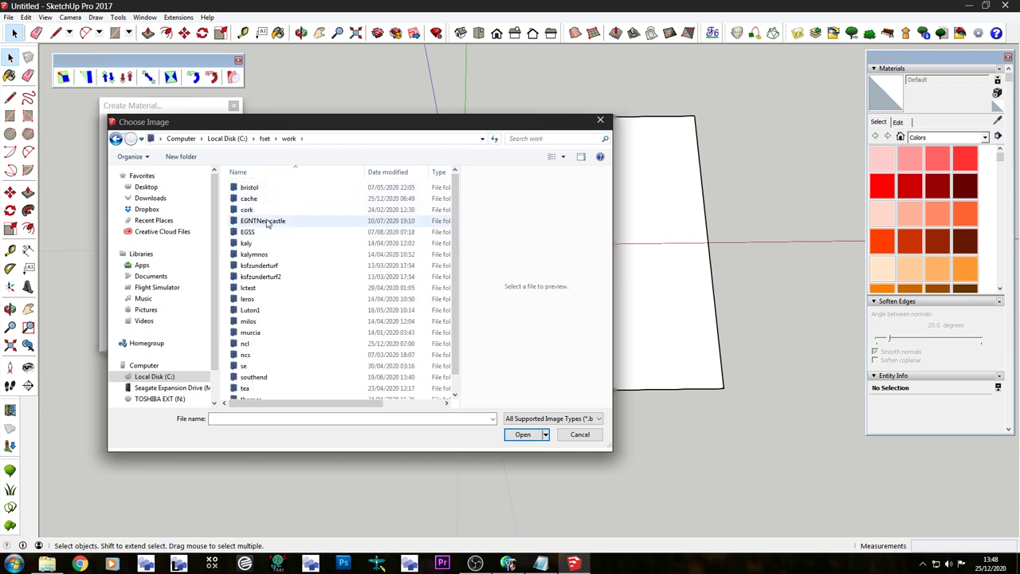
pyautogui.doubleClick(266, 221)
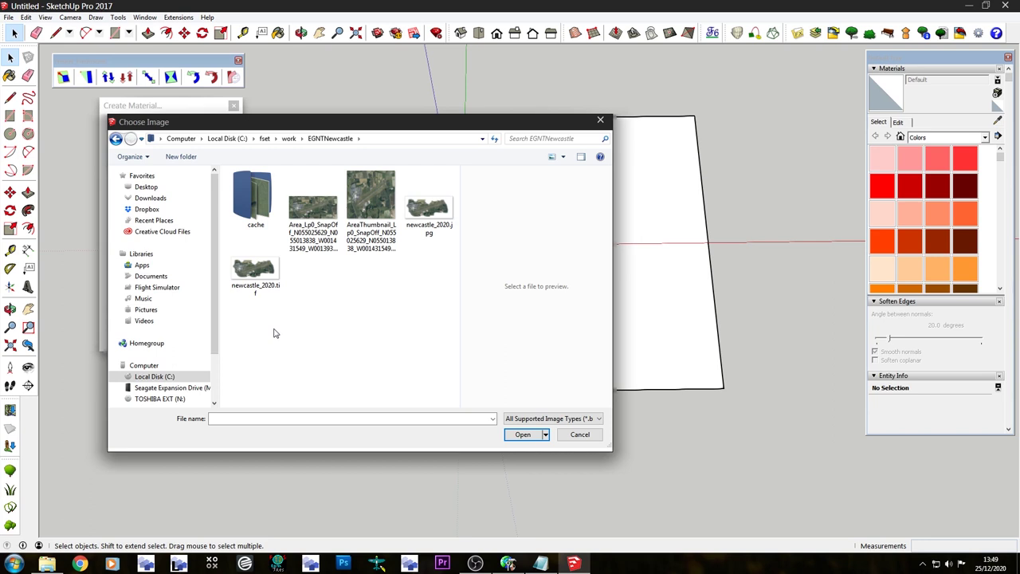
pyautogui.click(261, 275)
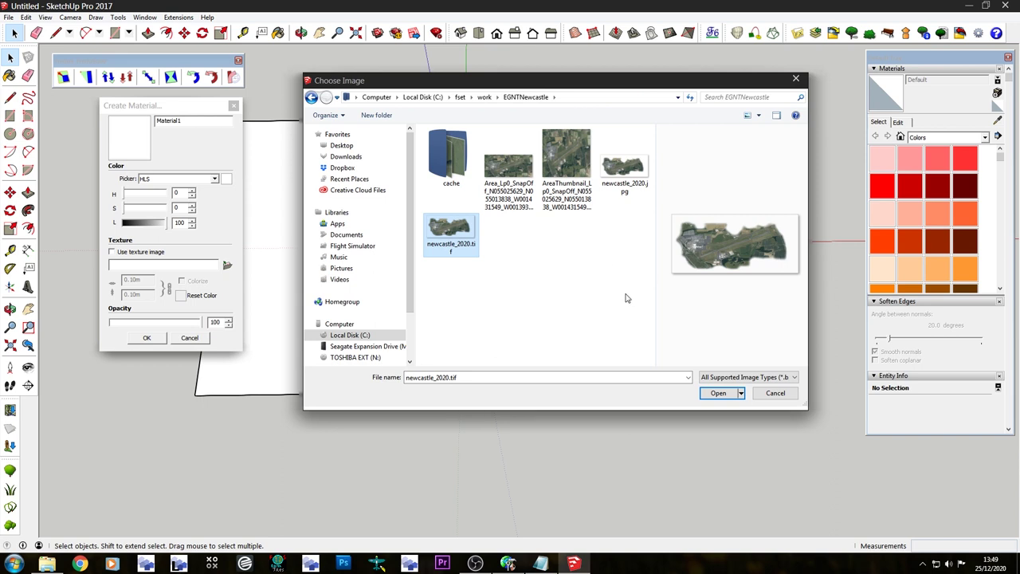
pyautogui.click(717, 393)
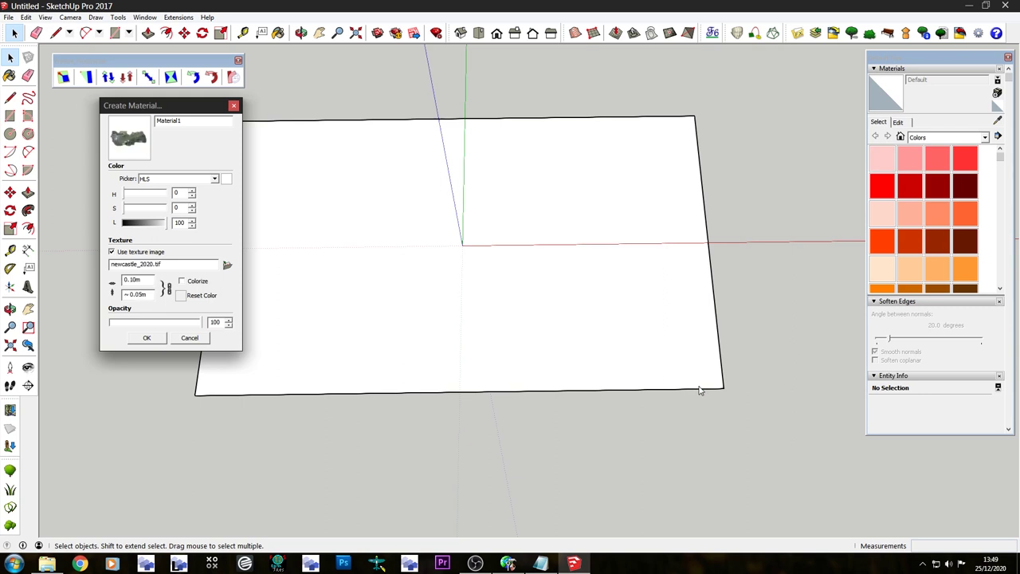
# Name the new material NCL_g1, create it and paint the rectangle's face with it.
pyautogui.doubleClick(200, 118)
pyautogui.write('NCL_g1')
pyautogui.click(147, 338)
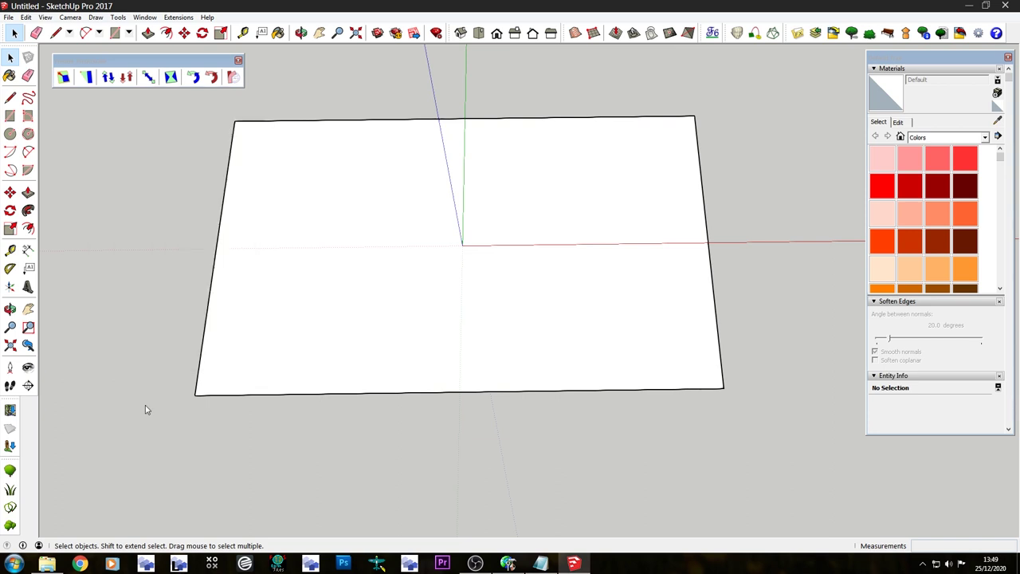
pyautogui.click(937, 185)
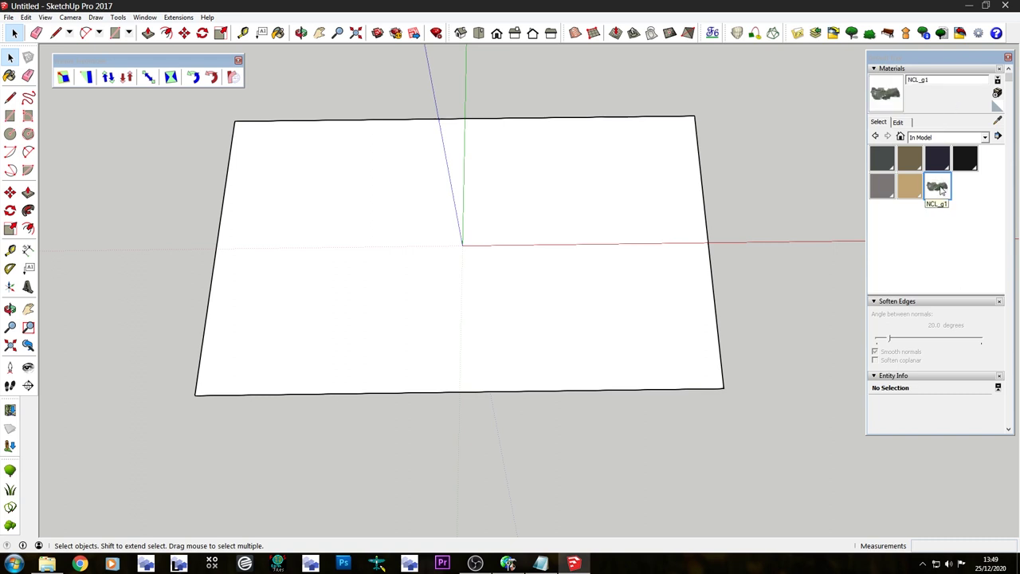
pyautogui.click(444, 314)
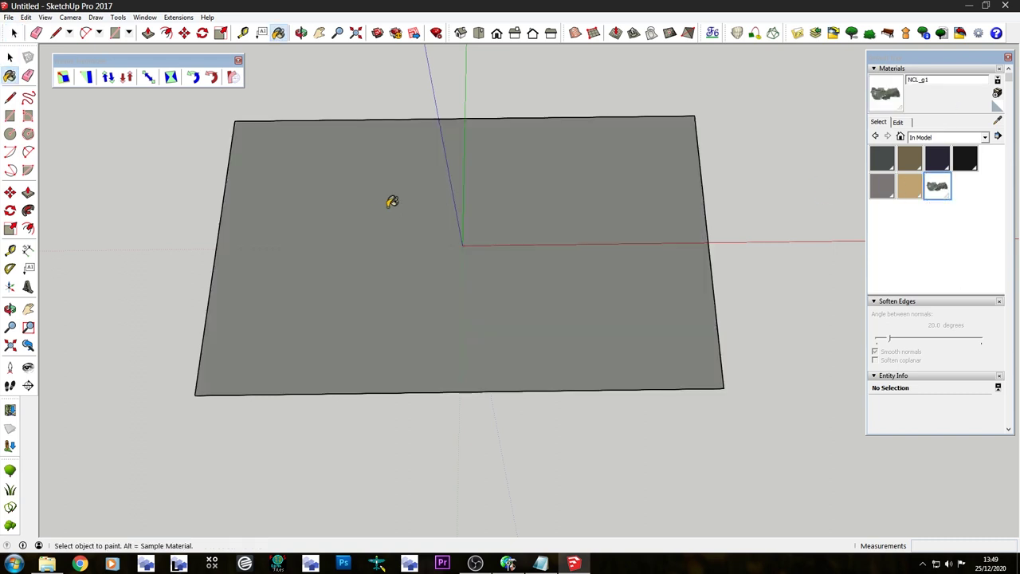
# Start positioning the texture on the painted face and enlarge its tiny tiles with the green scale/rotate pin.
pyautogui.rightClick(389, 209)
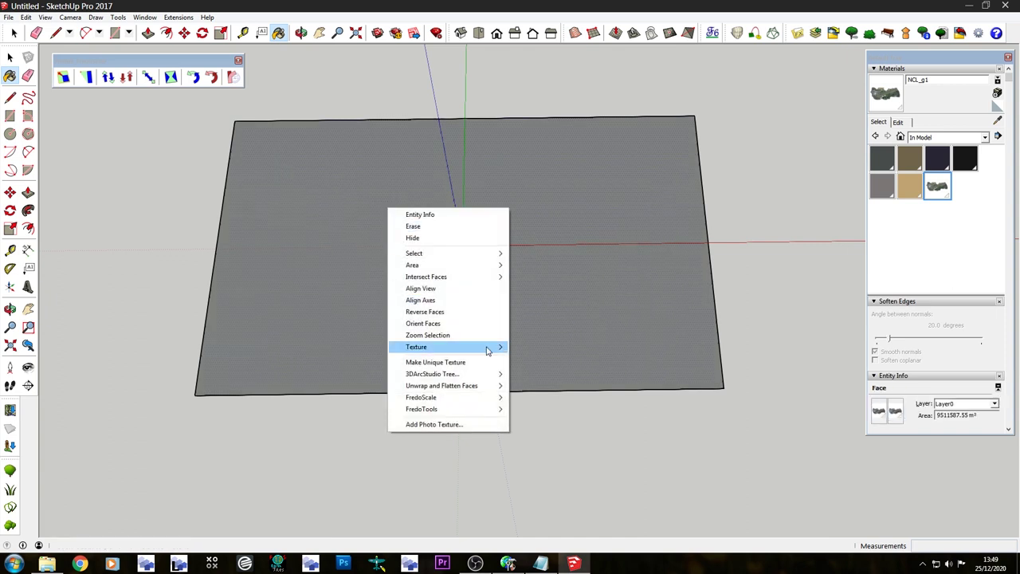
pyautogui.moveTo(488, 350)
pyautogui.click(535, 347)
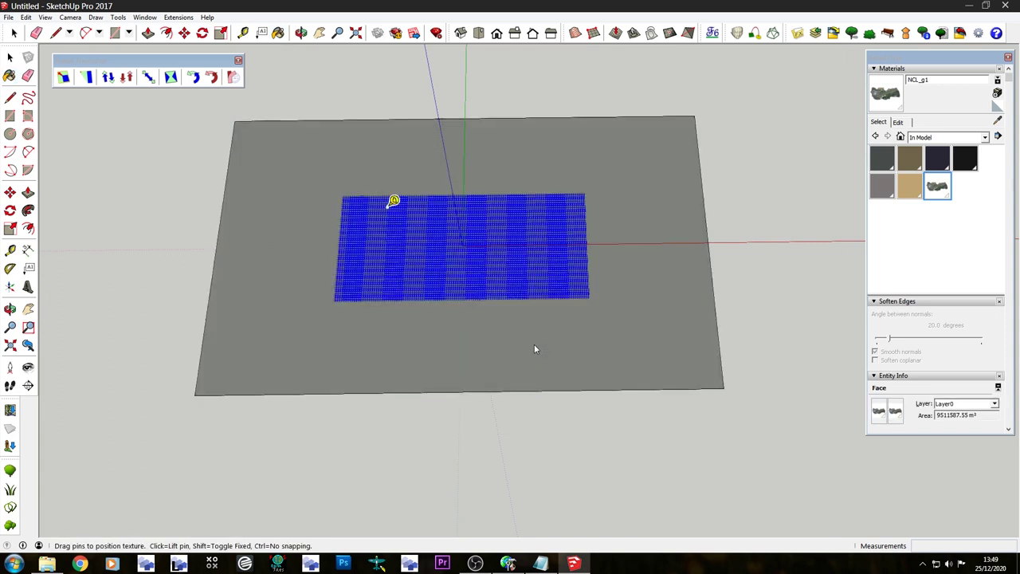
pyautogui.scroll(6, 390, 205)
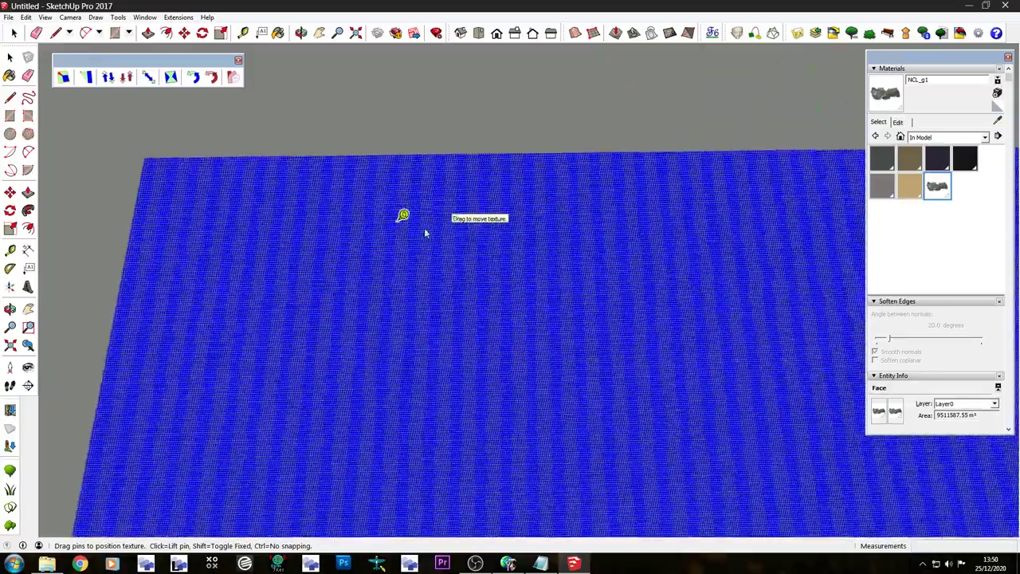
pyautogui.scroll(5, 426, 233)
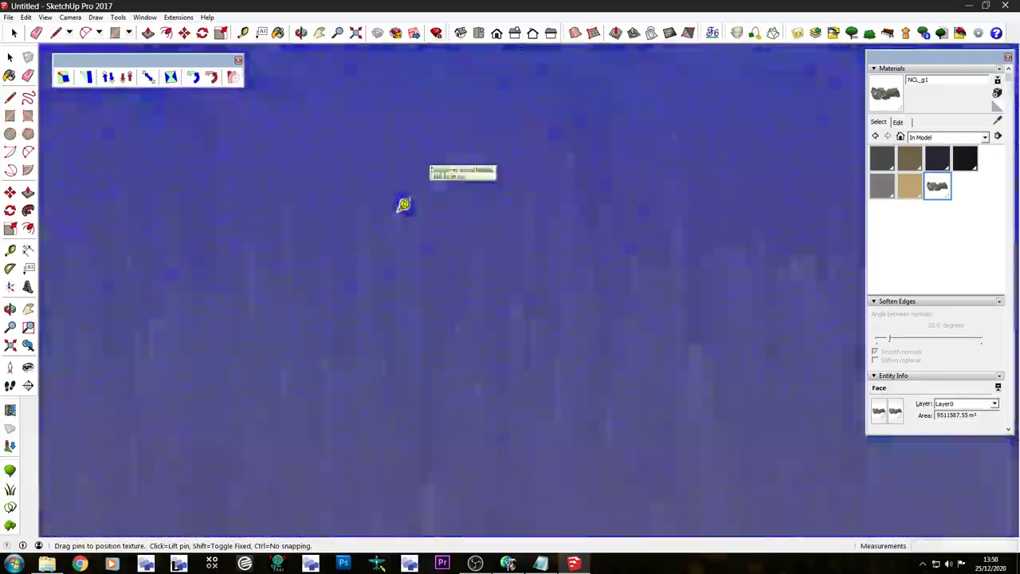
pyautogui.scroll(-5, 399, 209)
pyautogui.scroll(5, 425, 232)
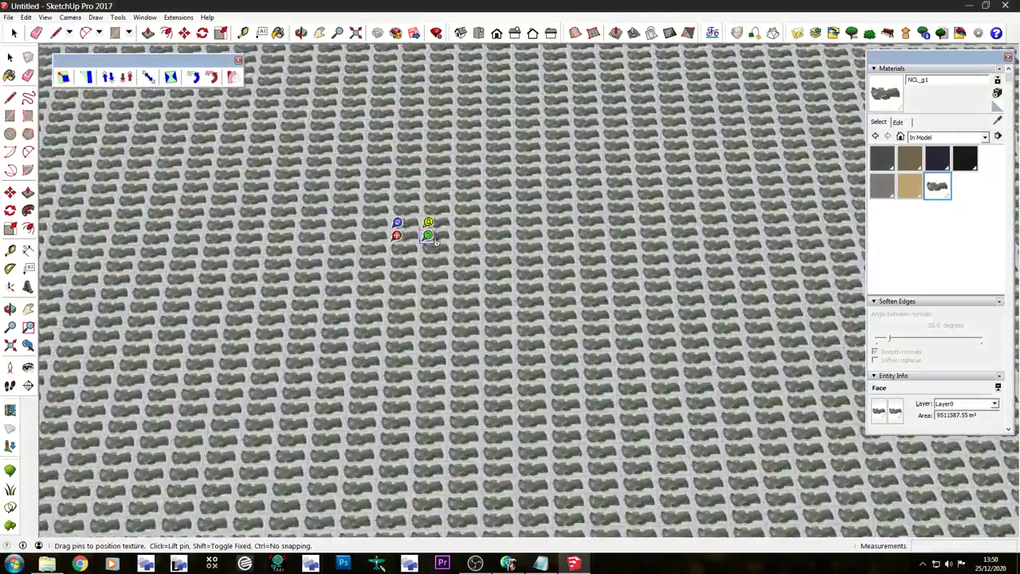
pyautogui.scroll(6, 392, 237)
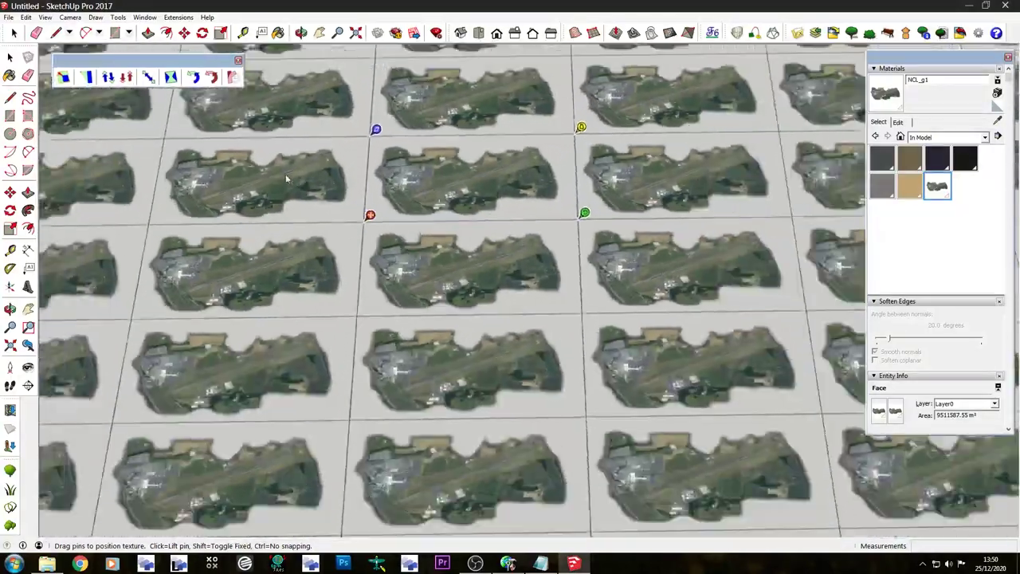
pyautogui.scroll(-8, 287, 179)
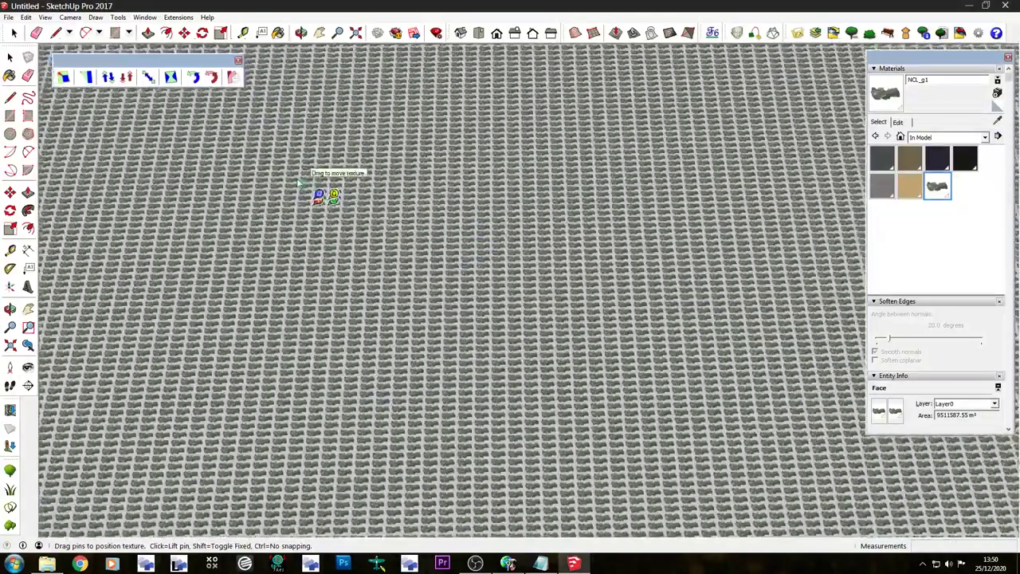
pyautogui.scroll(8, 318, 196)
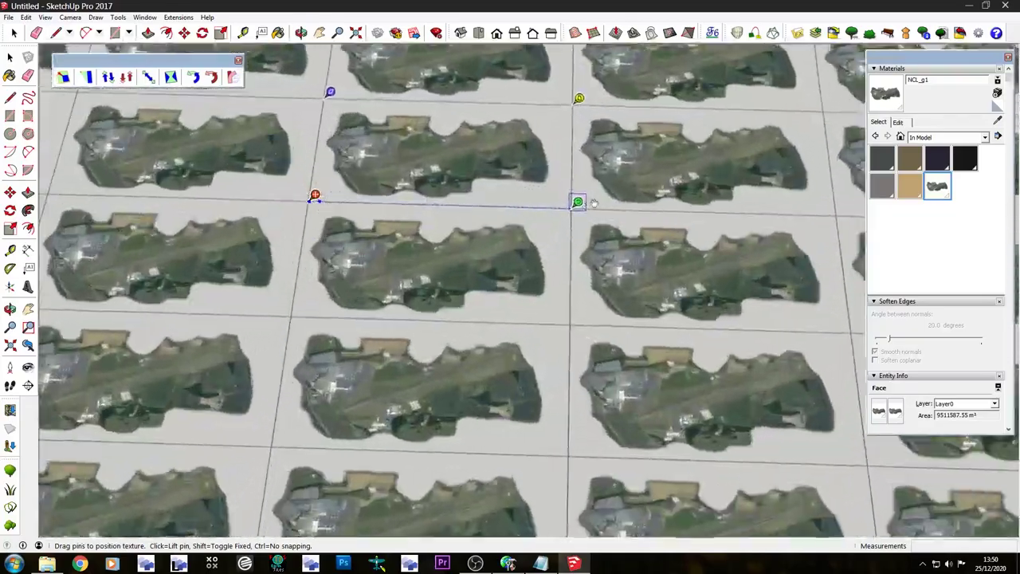
pyautogui.moveTo(577, 202); pyautogui.dragTo(615, 189)
# Enlarge the texture further until one tile is nearly the rectangle's size, and move that tile over the rectangle.
pyautogui.scroll(-4, 279, 208)
pyautogui.scroll(-6, 302, 258)
pyautogui.scroll(10, 329, 216)
pyautogui.scroll(-4, 329, 254)
pyautogui.scroll(-5, 330, 253)
pyautogui.moveTo(381, 236); pyautogui.dragTo(572, 231)
pyautogui.moveTo(418, 217); pyautogui.dragTo(337, 287)
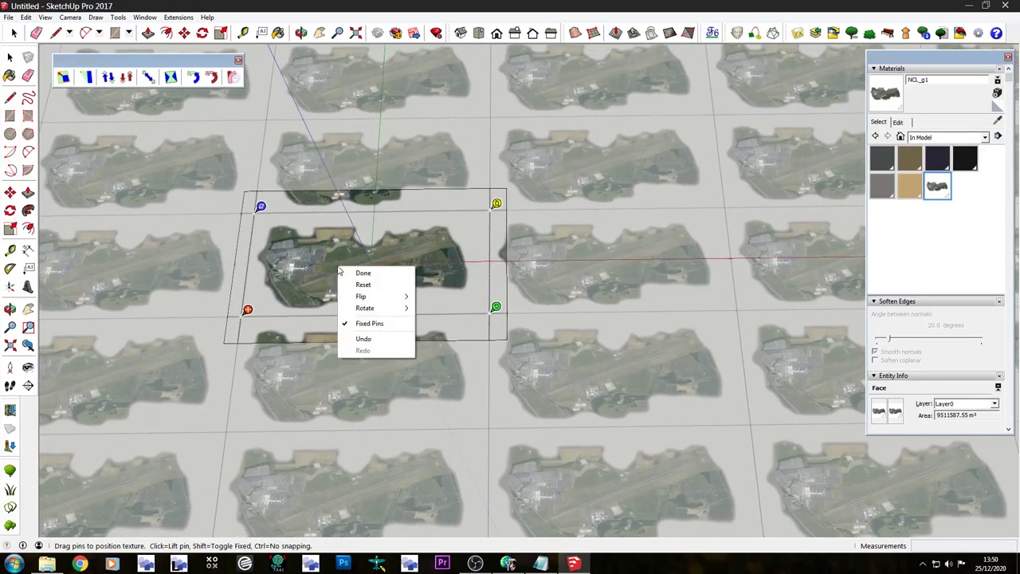
# Release the fixed pins, snap the four texture pins to the rectangle's corners and finish positioning the texture.
pyautogui.click(383, 323)
pyautogui.moveTo(260, 207); pyautogui.dragTo(251, 186)
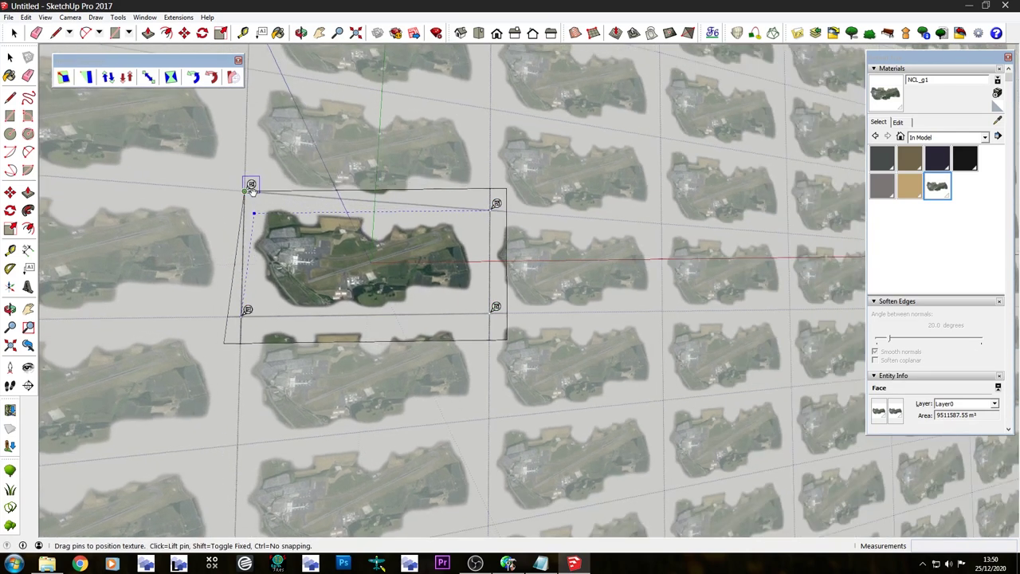
pyautogui.moveTo(247, 309); pyautogui.dragTo(231, 337)
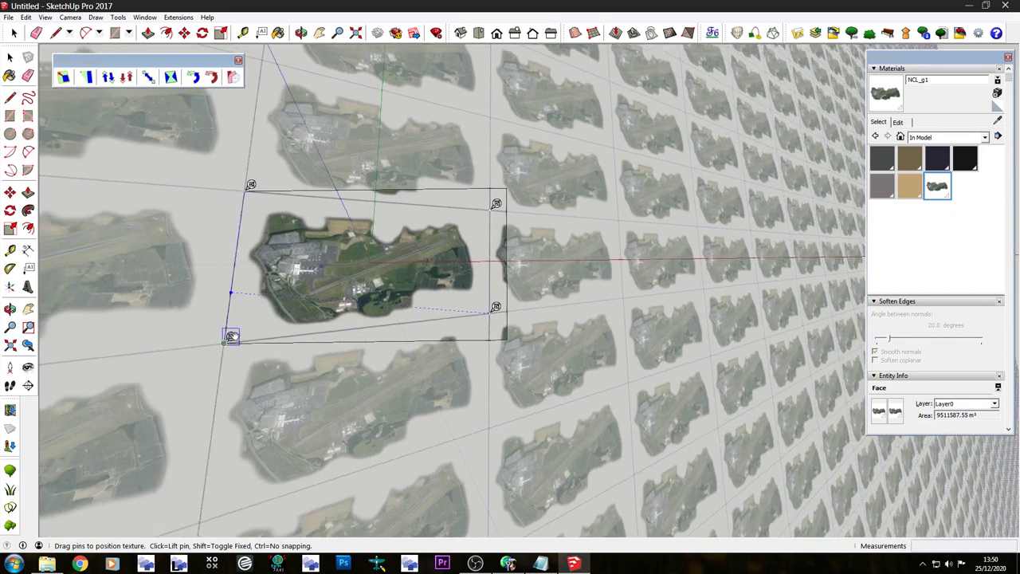
pyautogui.moveTo(495, 308); pyautogui.dragTo(515, 336)
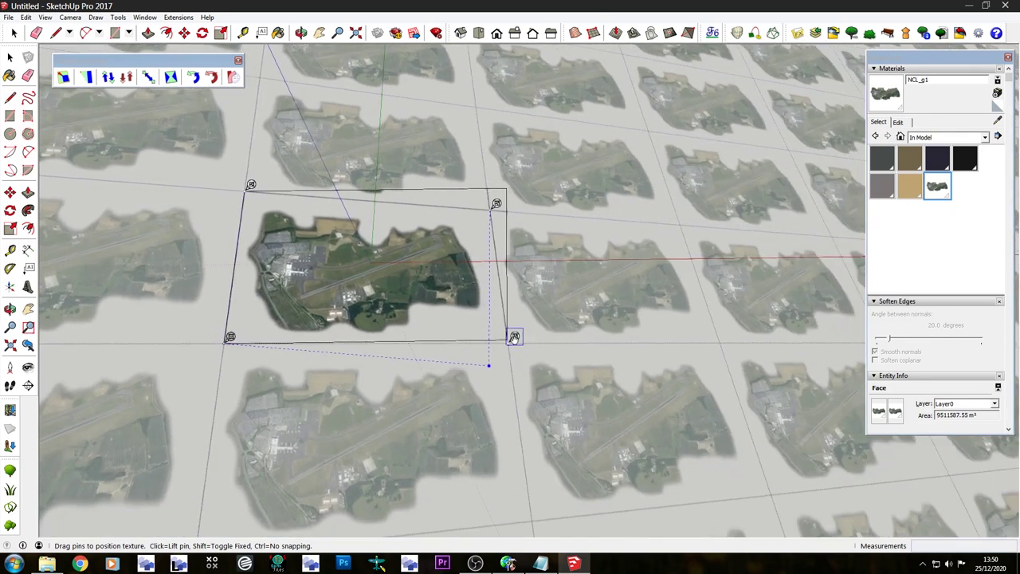
pyautogui.moveTo(495, 202); pyautogui.dragTo(513, 182)
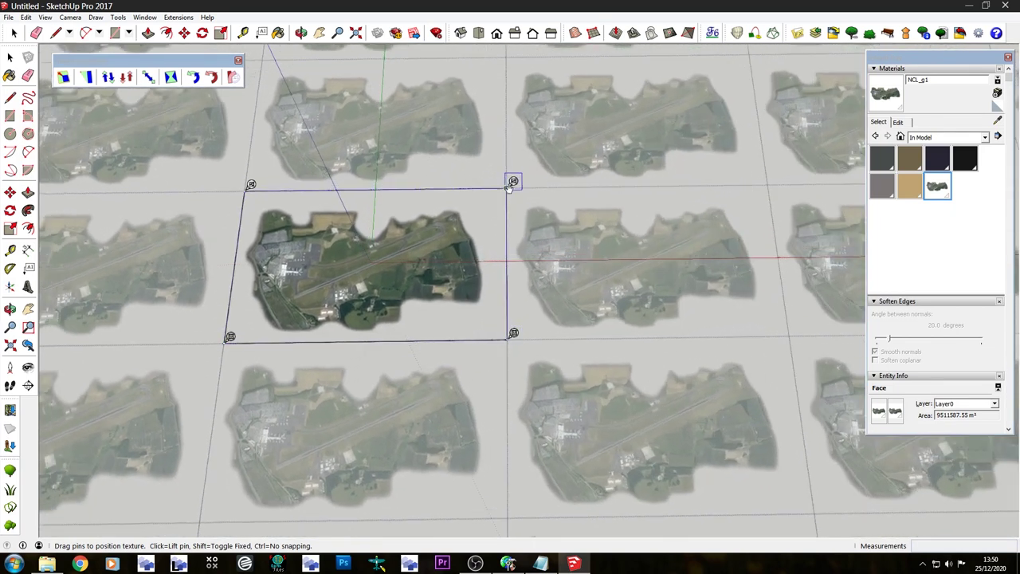
pyautogui.press('Return')
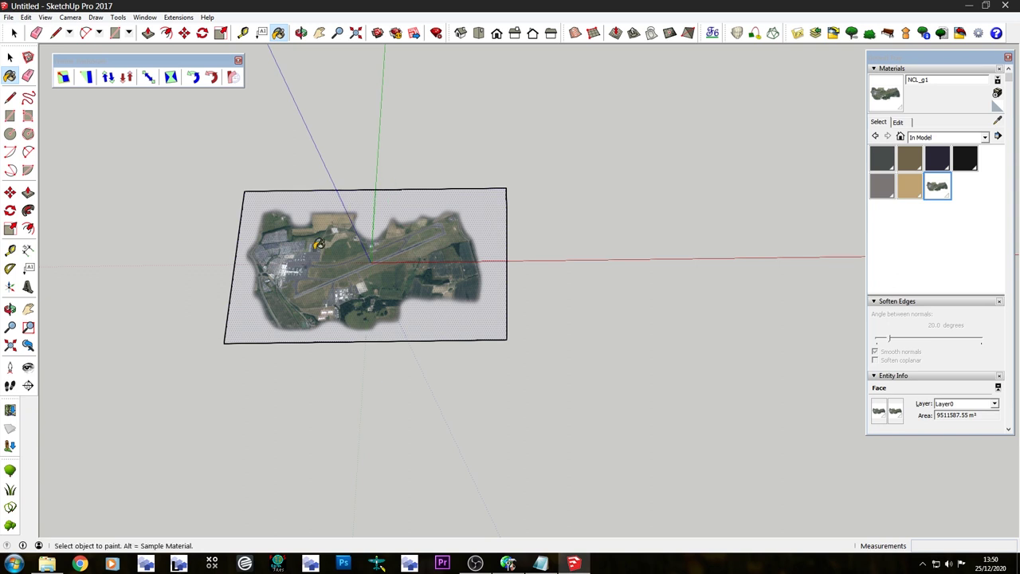
# Select the textured rectangle's face with its edges and make them a group.
pyautogui.scroll(5, 413, 240)
pyautogui.moveTo(399, 214)
pyautogui.mouseDown(button='middle')
pyautogui.moveTo(397, 242)
pyautogui.moveTo(367, 279)
pyautogui.moveTo(354, 259)
pyautogui.mouseUp(button='middle')
pyautogui.press('b')
pyautogui.scroll(-2, 329, 264)
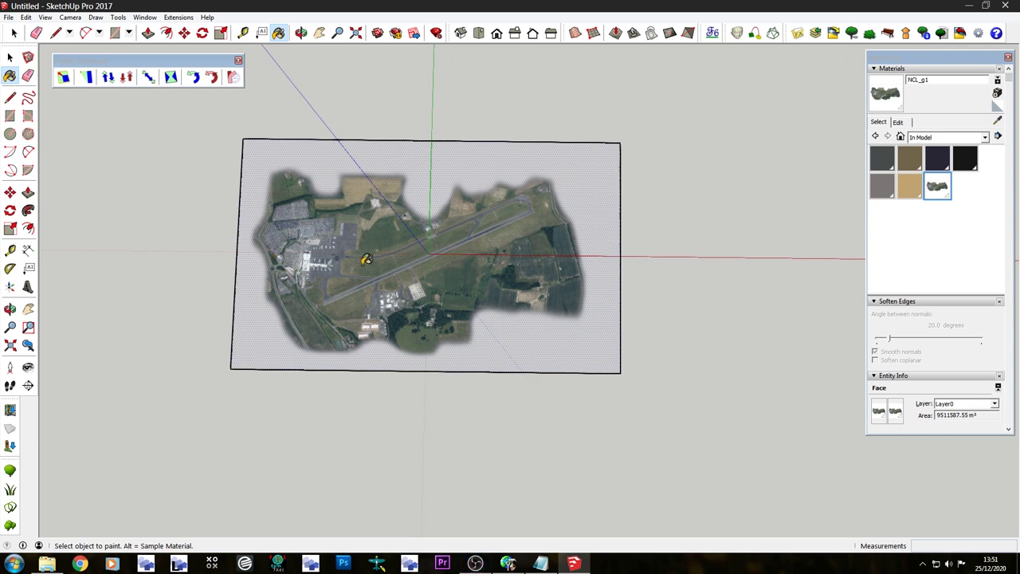
pyautogui.click(14, 34)
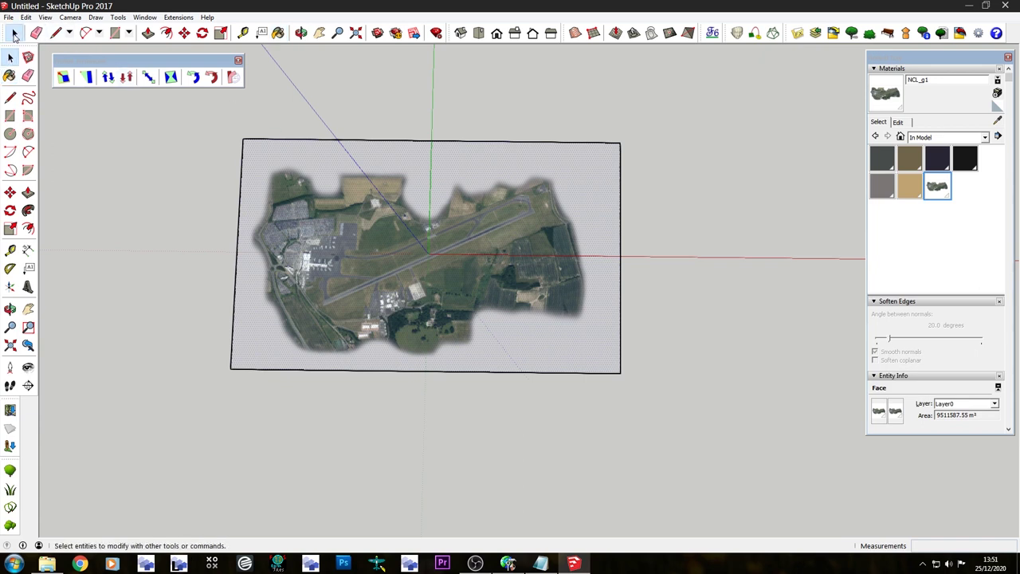
pyautogui.doubleClick(299, 184)
pyautogui.rightClick(299, 185)
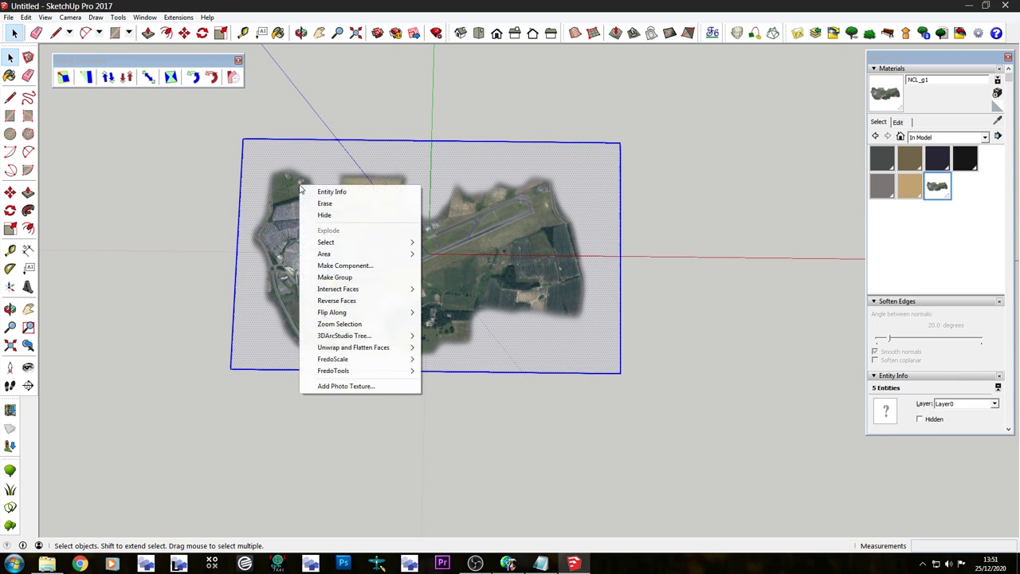
pyautogui.click(343, 276)
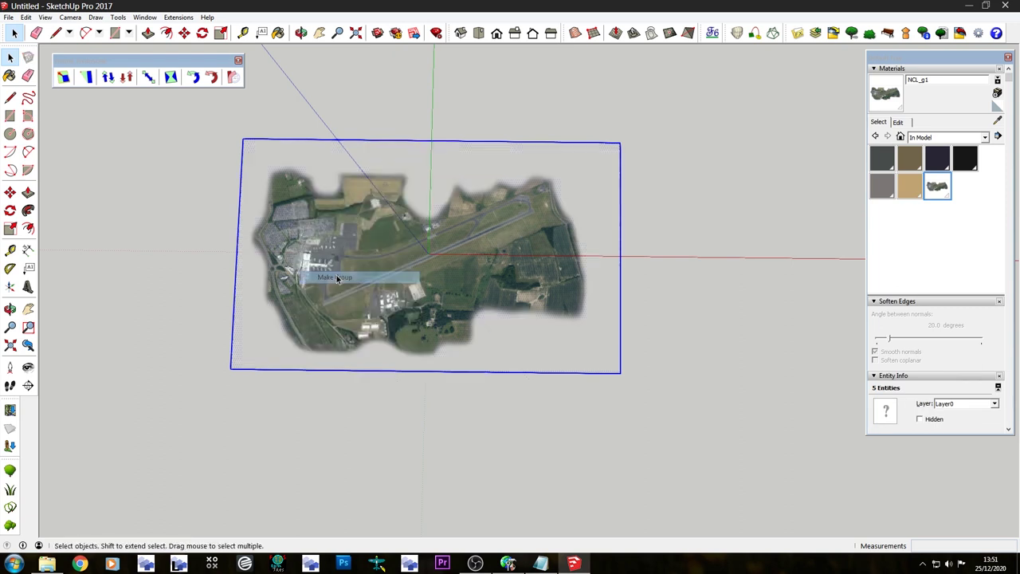
# Open the ground plane group and offset the textured rectangle's outline inward by about 18.5 m.
pyautogui.doubleClick(346, 255)
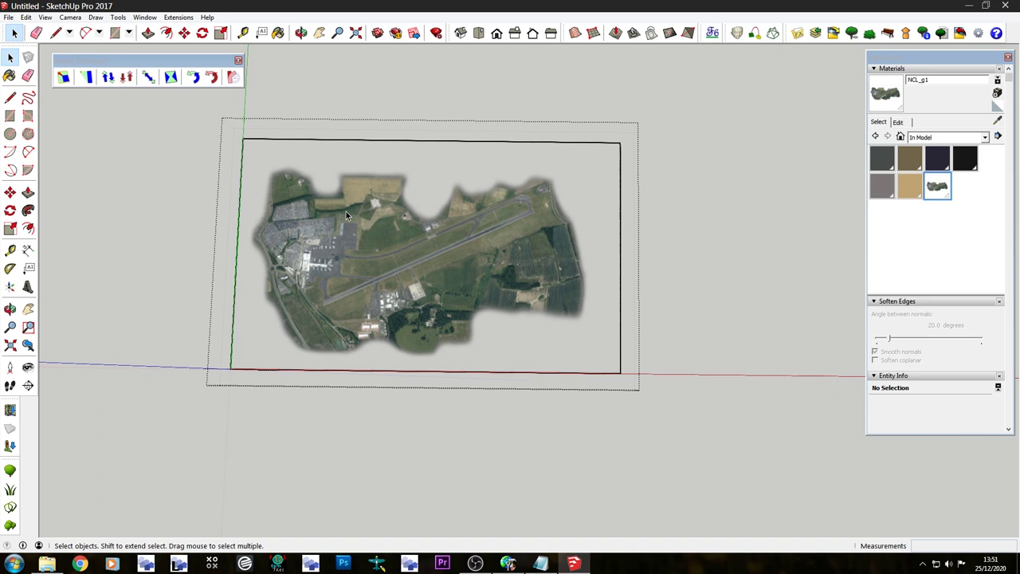
pyautogui.press('f')
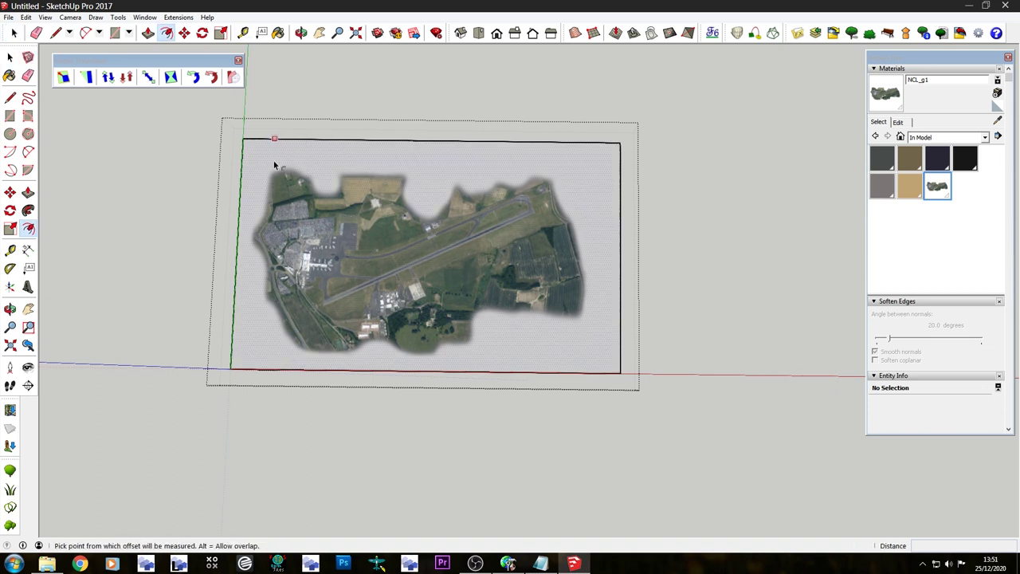
pyautogui.scroll(6, 257, 149)
pyautogui.scroll(2, 223, 146)
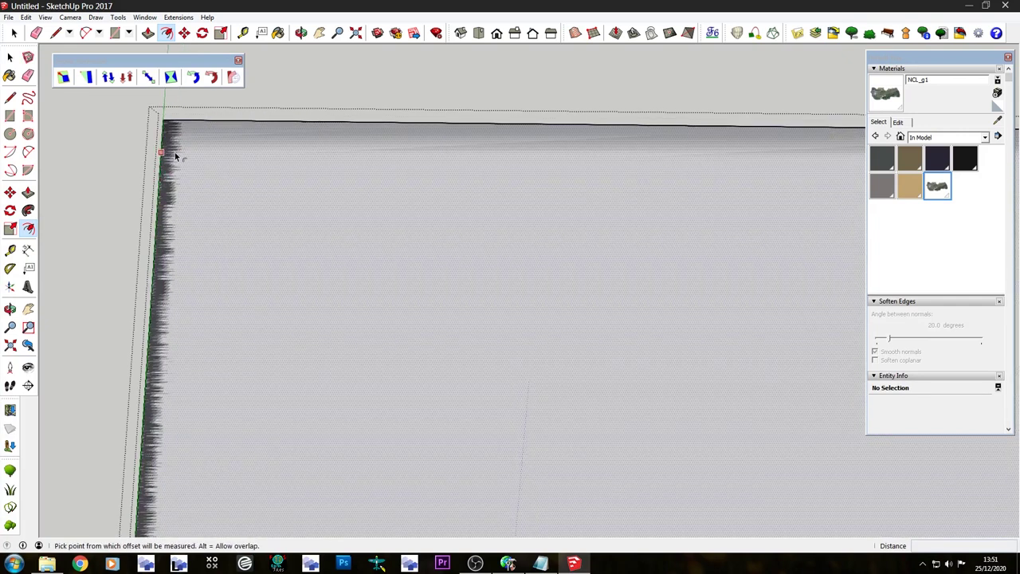
pyautogui.click(177, 121)
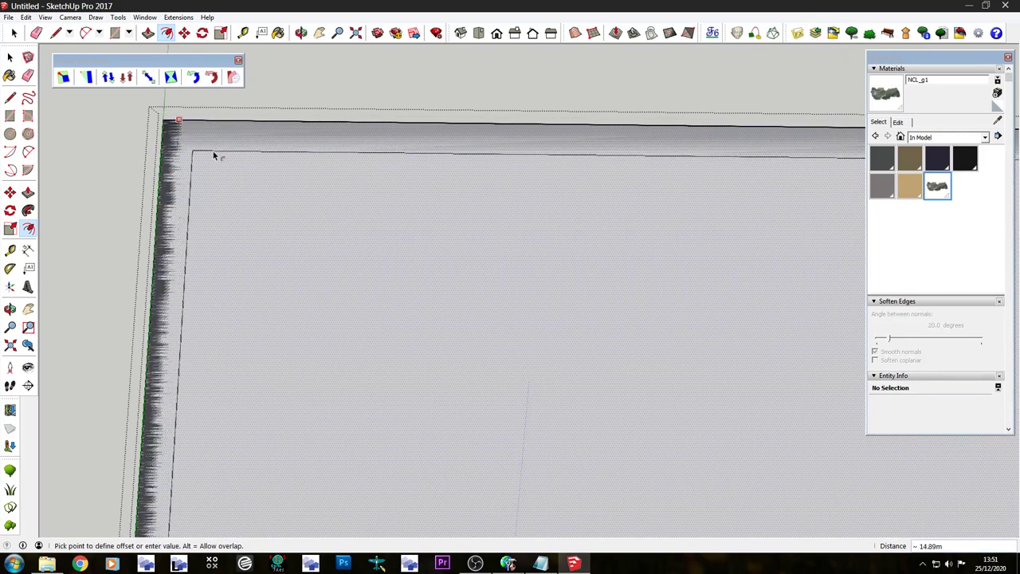
pyautogui.click(217, 159)
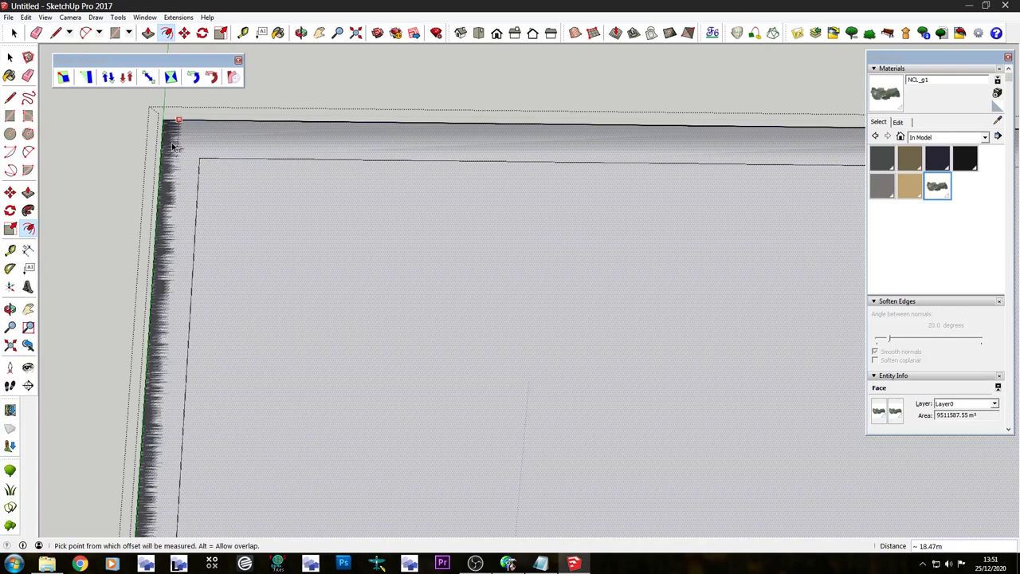
# Divide the inner rectangle into four with two lines joining the midpoints of its opposite sides.
pyautogui.scroll(-3, 264, 205)
pyautogui.press('l')
pyautogui.scroll(5, 510, 180)
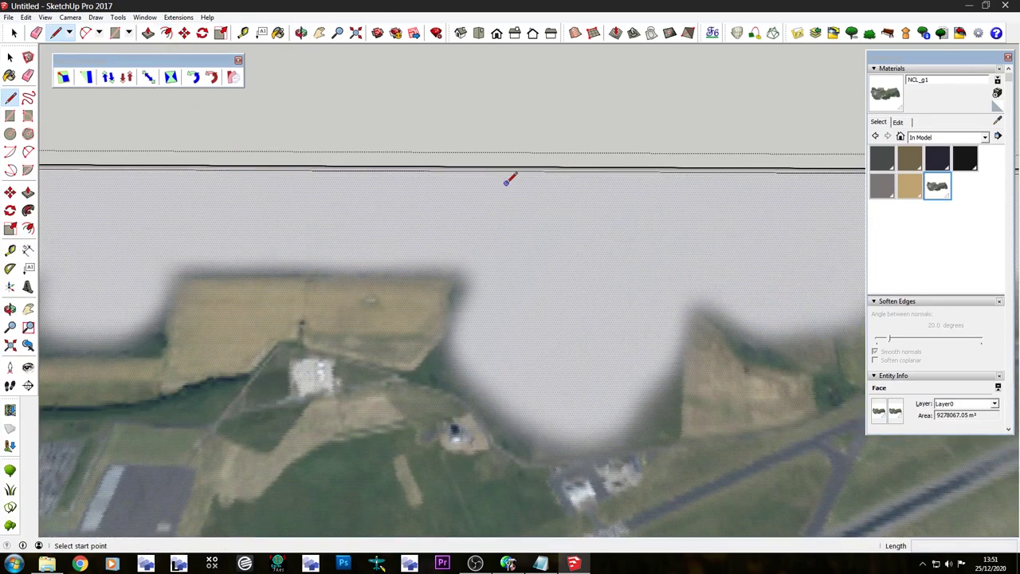
pyautogui.scroll(-2, 494, 208)
pyautogui.moveTo(483, 234); pyautogui.dragTo(347, 128, button='middle')
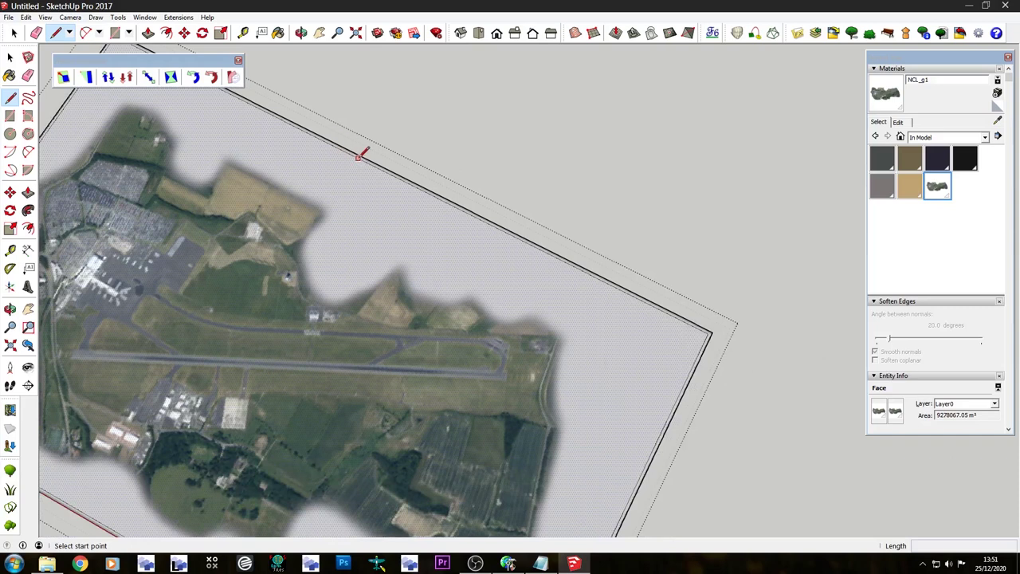
pyautogui.click(401, 176)
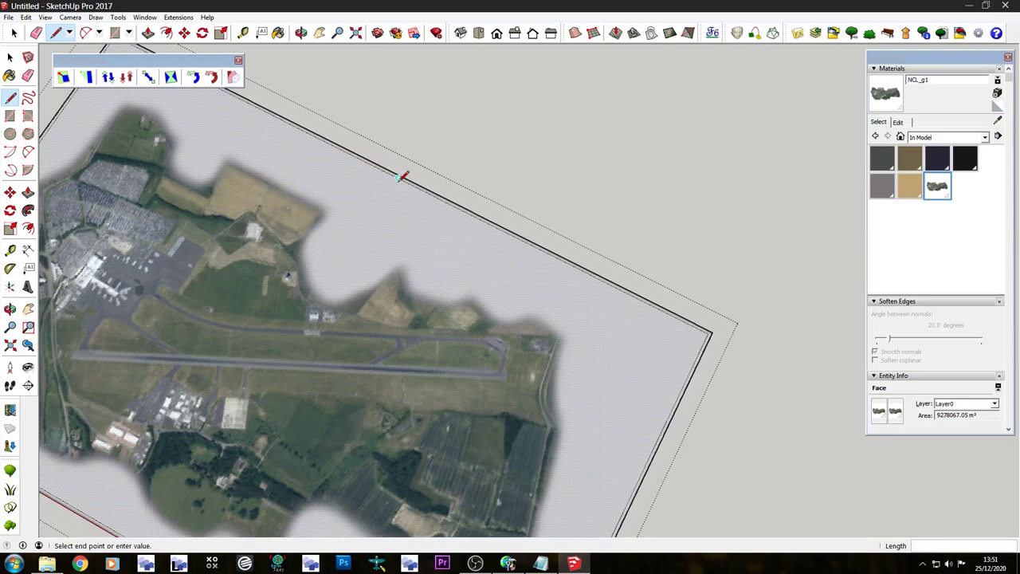
pyautogui.scroll(-2, 401, 177)
pyautogui.click(263, 412)
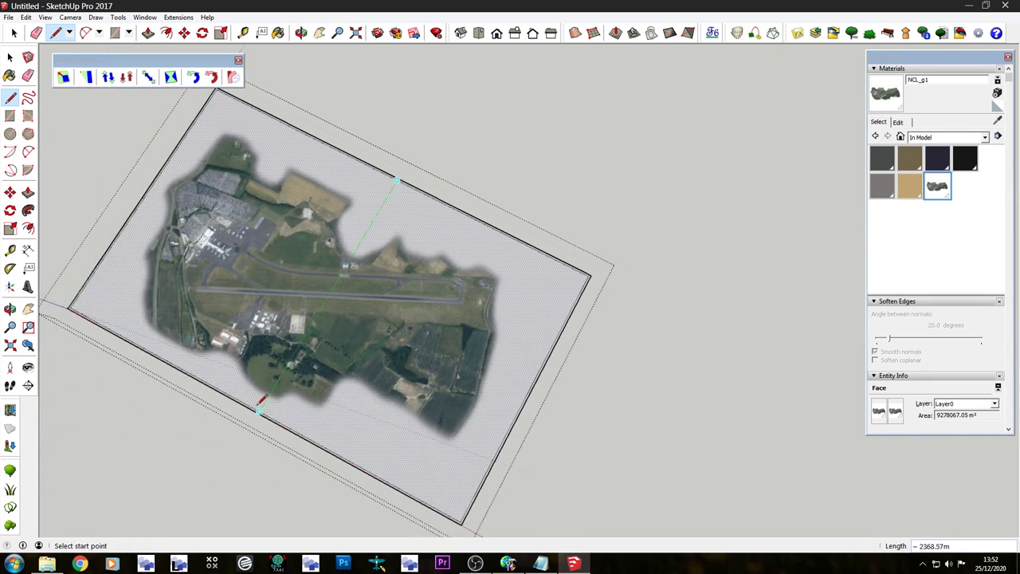
pyautogui.click(147, 193)
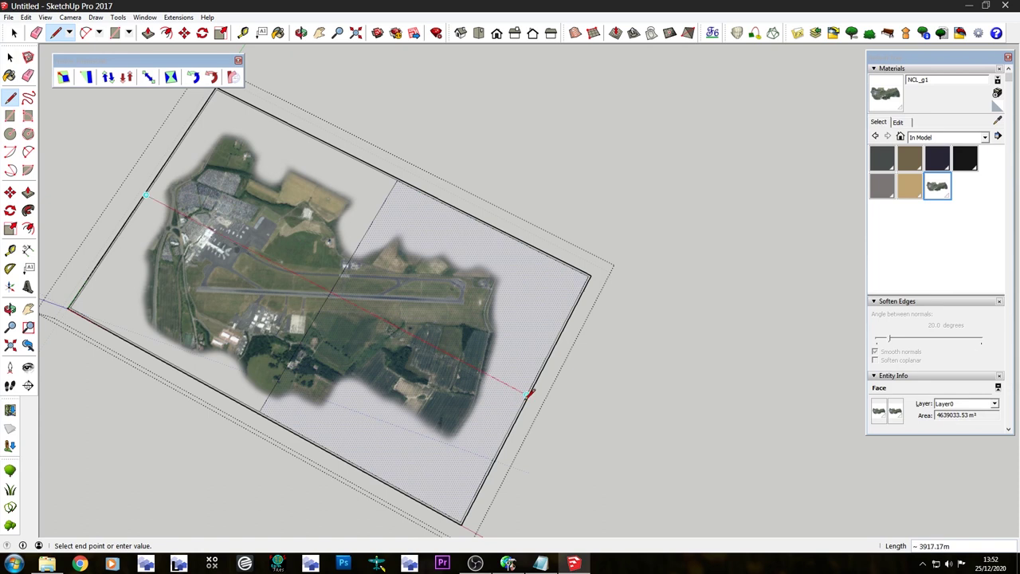
pyautogui.click(528, 390)
# Subdivide the inner rectangle at its quarter points with two more lines across and two more lengthwise.
pyautogui.click(492, 228)
pyautogui.click(360, 467)
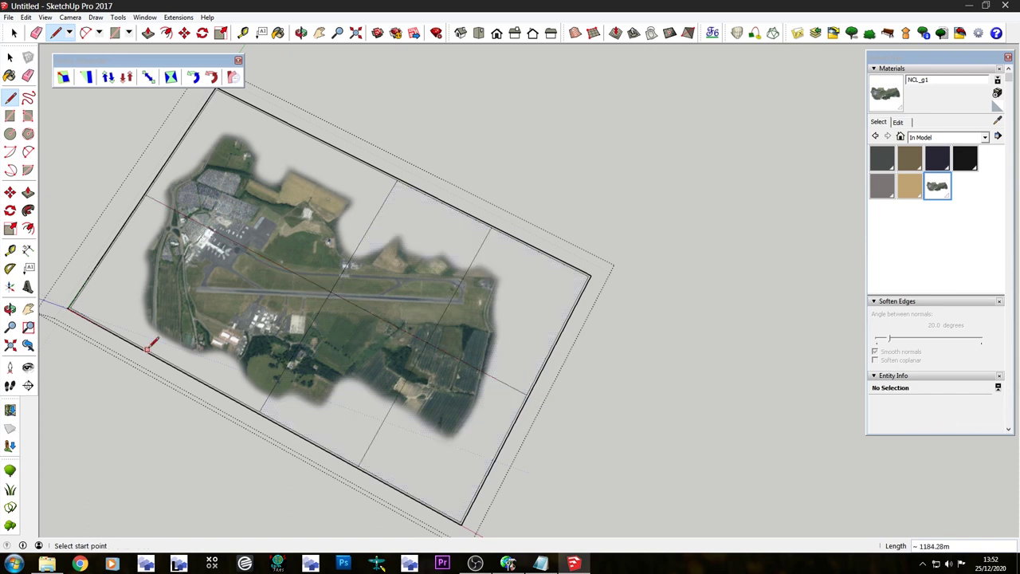
pyautogui.click(164, 359)
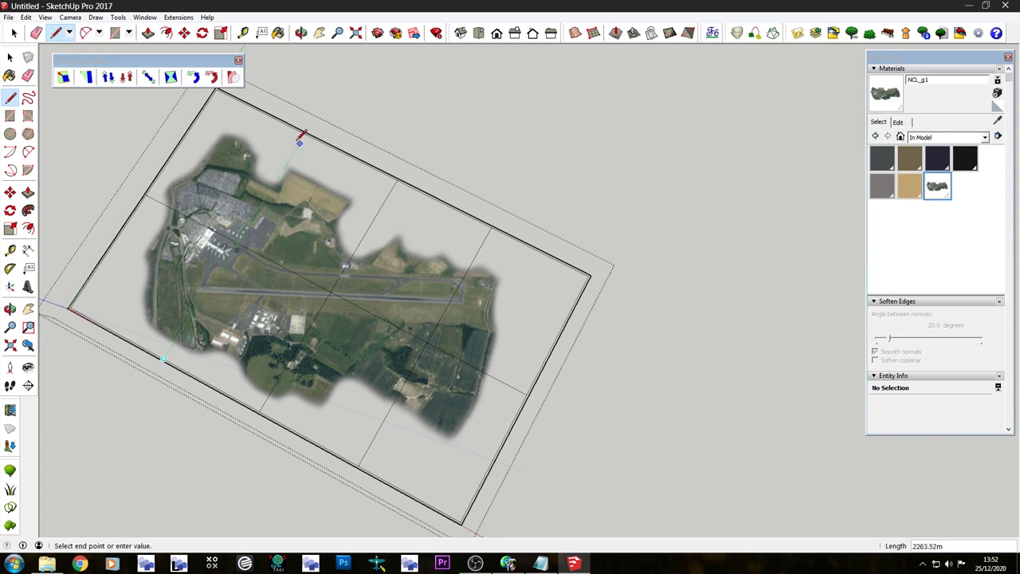
pyautogui.click(305, 134)
pyautogui.click(182, 142)
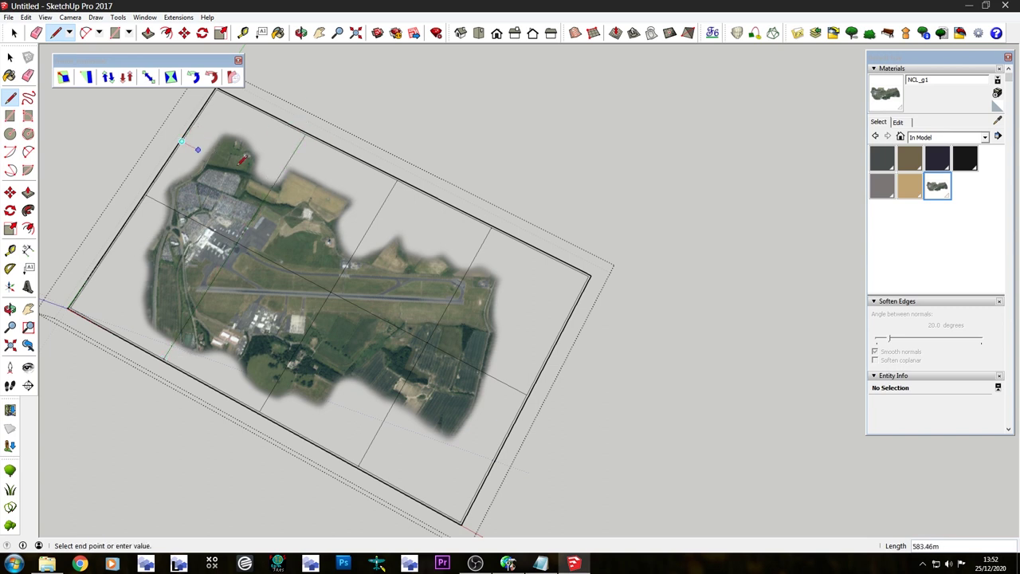
pyautogui.click(559, 335)
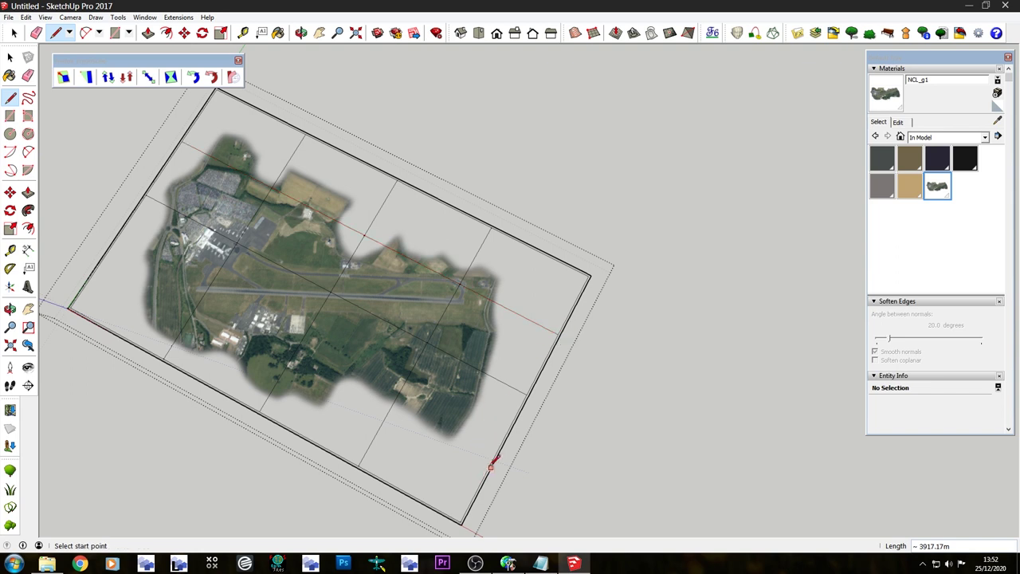
pyautogui.click(494, 456)
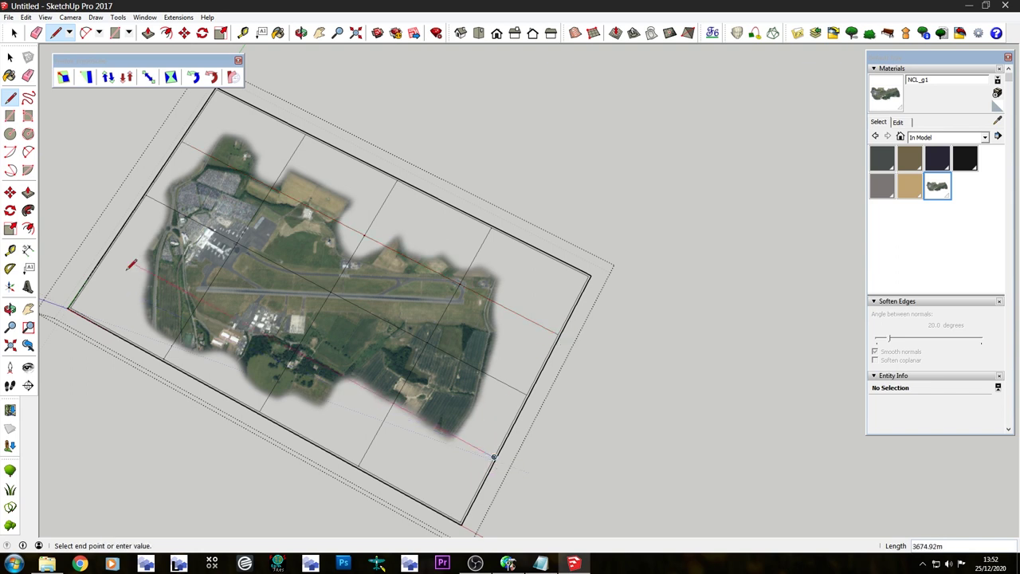
pyautogui.click(109, 250)
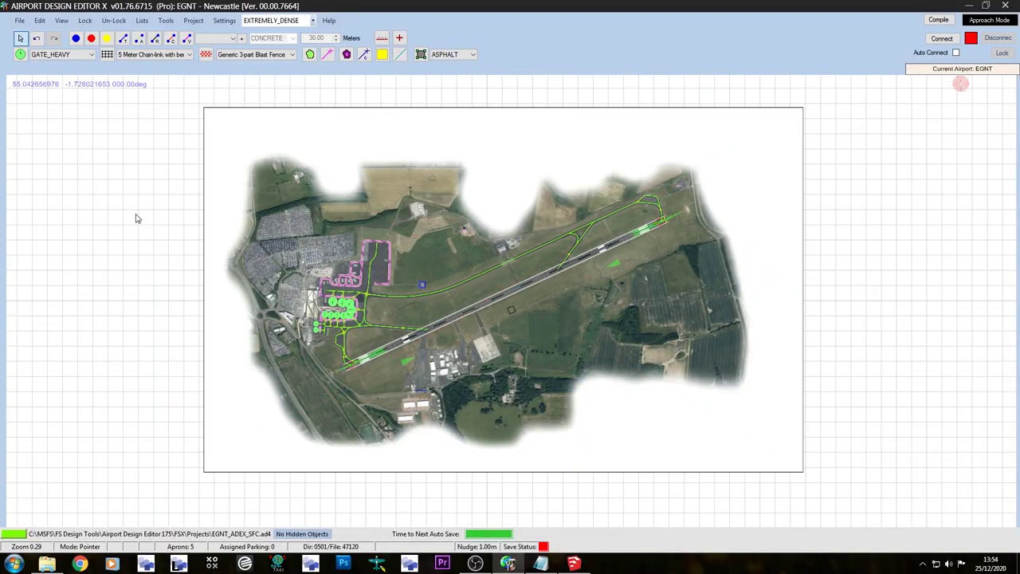
# Check the background image in Airport Design Editor, return to SketchUp and select an edge and a face of the grid.
pyautogui.click(214, 111)
pyautogui.click(574, 563)
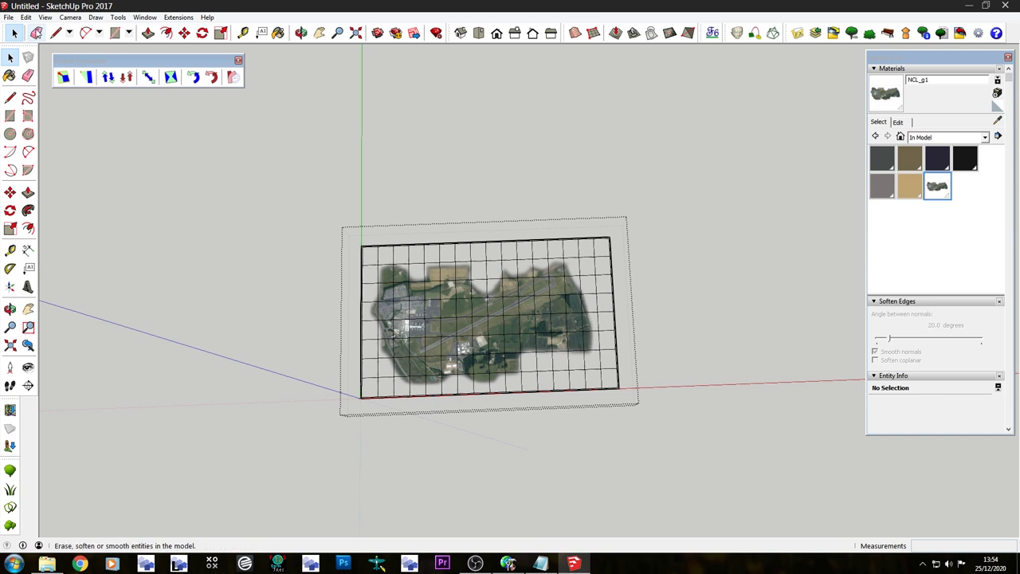
pyautogui.click(449, 299)
pyautogui.scroll(3, 382, 254)
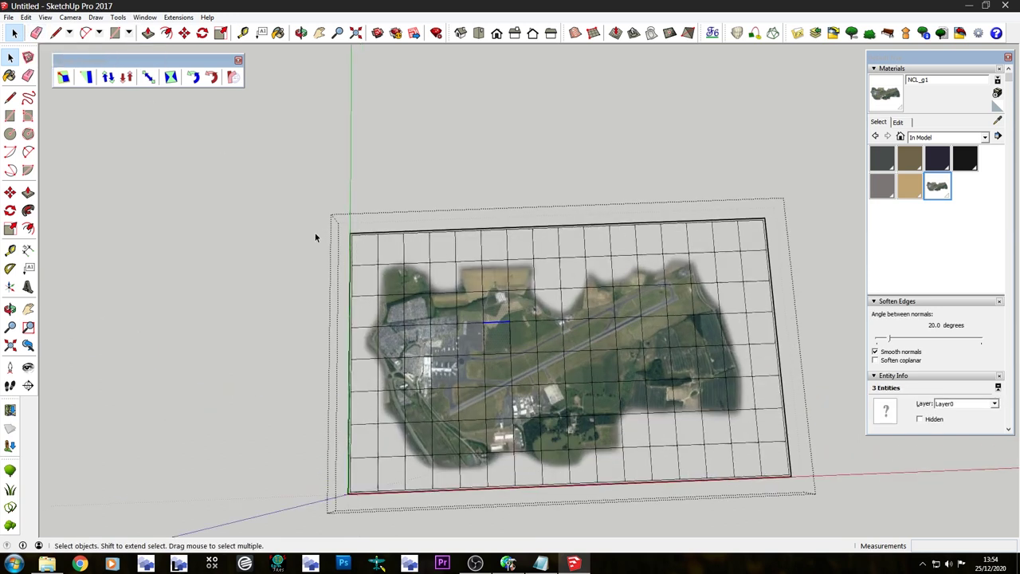
pyautogui.click(408, 297)
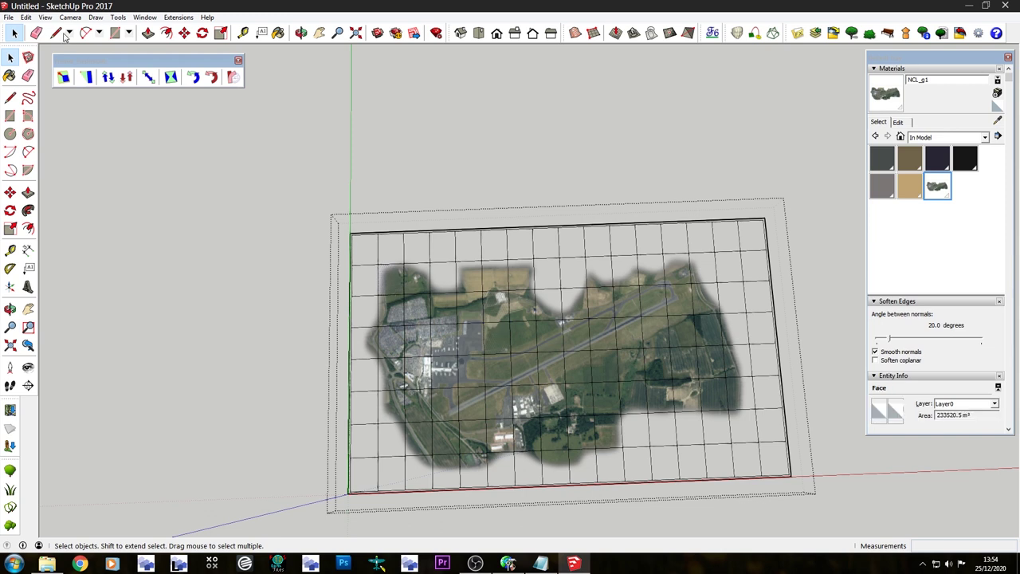
# Soften all grid lines inside the inner rectangle with the Eraser and close the group.
pyautogui.click(36, 33)
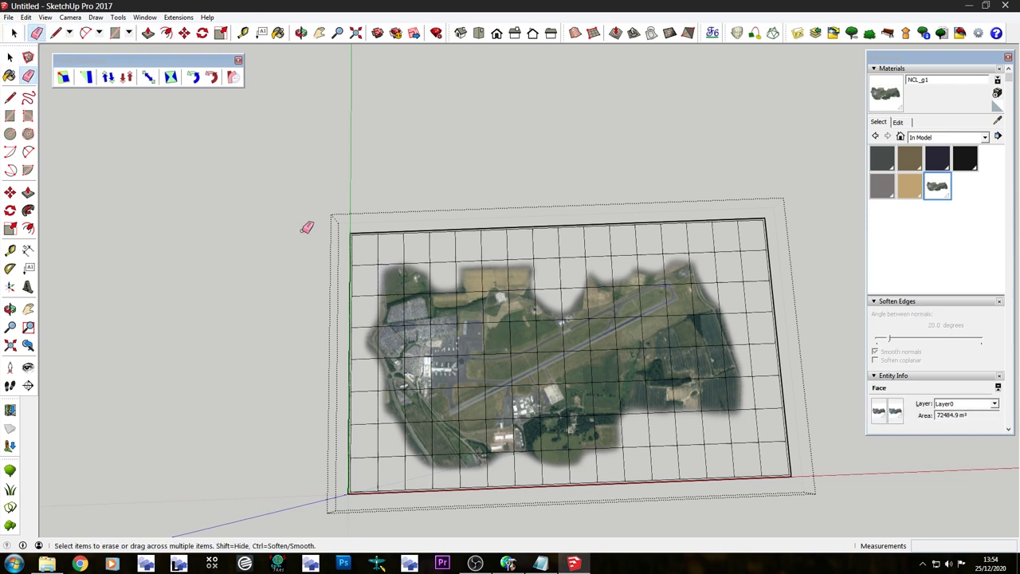
pyautogui.moveTo(373, 252)
pyautogui.mouseDown()
pyautogui.moveTo(391, 474)
pyautogui.moveTo(377, 483)
pyautogui.moveTo(369, 464)
pyautogui.moveTo(383, 336)
pyautogui.moveTo(366, 299)
pyautogui.moveTo(403, 251)
pyautogui.moveTo(414, 265)
pyautogui.moveTo(408, 295)
pyautogui.moveTo(421, 299)
pyautogui.moveTo(416, 373)
pyautogui.moveTo(400, 359)
pyautogui.moveTo(402, 339)
pyautogui.moveTo(415, 353)
pyautogui.moveTo(419, 394)
pyautogui.moveTo(400, 419)
pyautogui.moveTo(422, 427)
pyautogui.moveTo(407, 445)
pyautogui.moveTo(418, 418)
pyautogui.moveTo(404, 466)
pyautogui.moveTo(520, 472)
pyautogui.moveTo(764, 455)
pyautogui.moveTo(752, 249)
pyautogui.moveTo(749, 240)
pyautogui.moveTo(432, 248)
pyautogui.moveTo(437, 277)
pyautogui.moveTo(470, 279)
pyautogui.moveTo(454, 269)
pyautogui.moveTo(538, 250)
pyautogui.moveTo(602, 248)
pyautogui.moveTo(608, 264)
pyautogui.moveTo(633, 249)
pyautogui.moveTo(700, 268)
pyautogui.moveTo(725, 249)
pyautogui.moveTo(753, 398)
pyautogui.moveTo(744, 449)
pyautogui.moveTo(649, 439)
pyautogui.moveTo(431, 453)
pyautogui.mouseUp()
pyautogui.moveTo(431, 453)
pyautogui.mouseDown(button='middle')
pyautogui.moveTo(396, 178)
pyautogui.moveTo(408, 134)
pyautogui.mouseUp(button='middle')
pyautogui.moveTo(494, 216)
pyautogui.mouseDown(button='middle')
pyautogui.moveTo(542, 294)
pyautogui.moveTo(518, 199)
pyautogui.moveTo(502, 263)
pyautogui.moveTo(485, 282)
pyautogui.moveTo(447, 239)
pyautogui.mouseUp(button='middle')
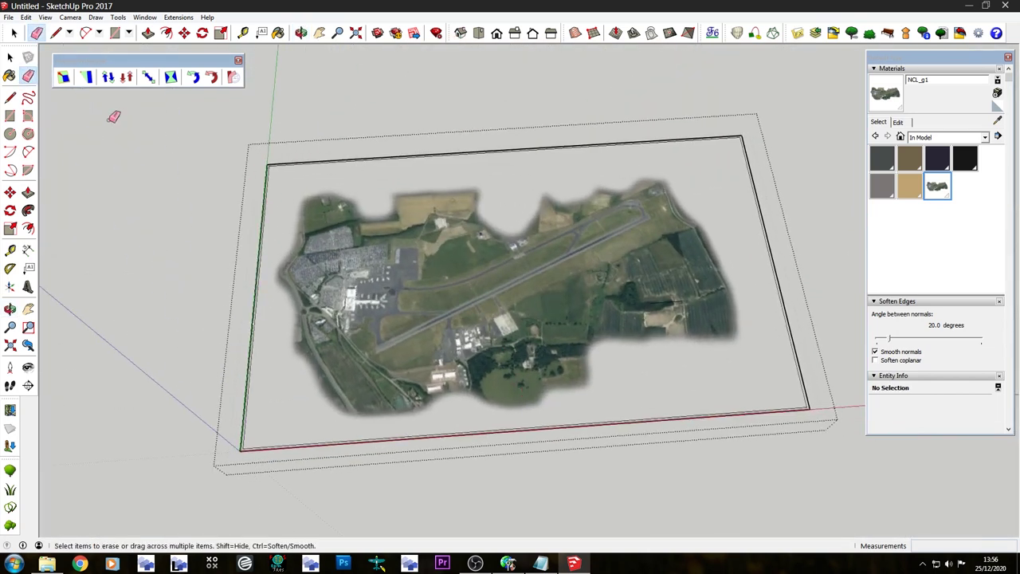
pyautogui.click(13, 32)
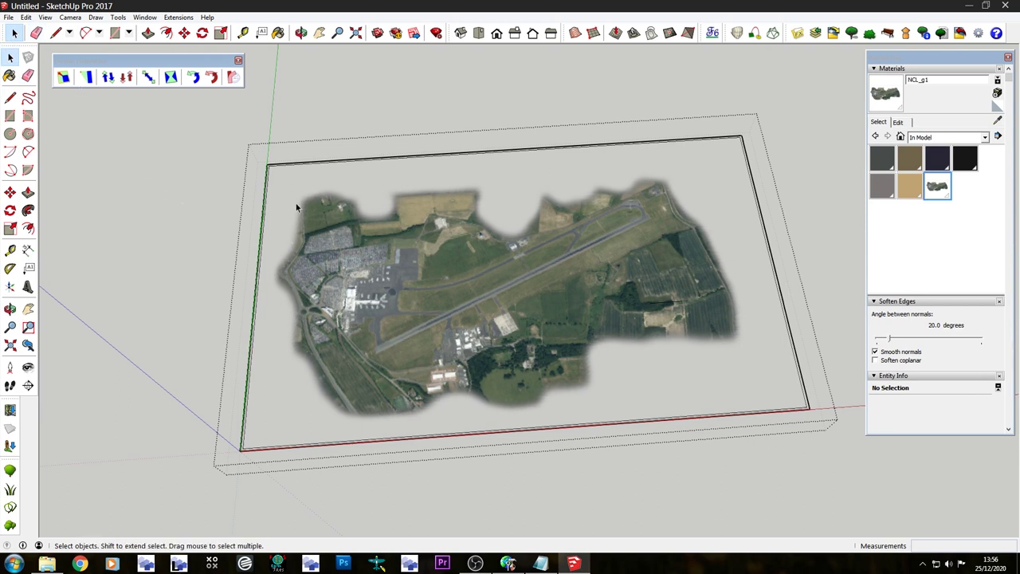
pyautogui.click(204, 166)
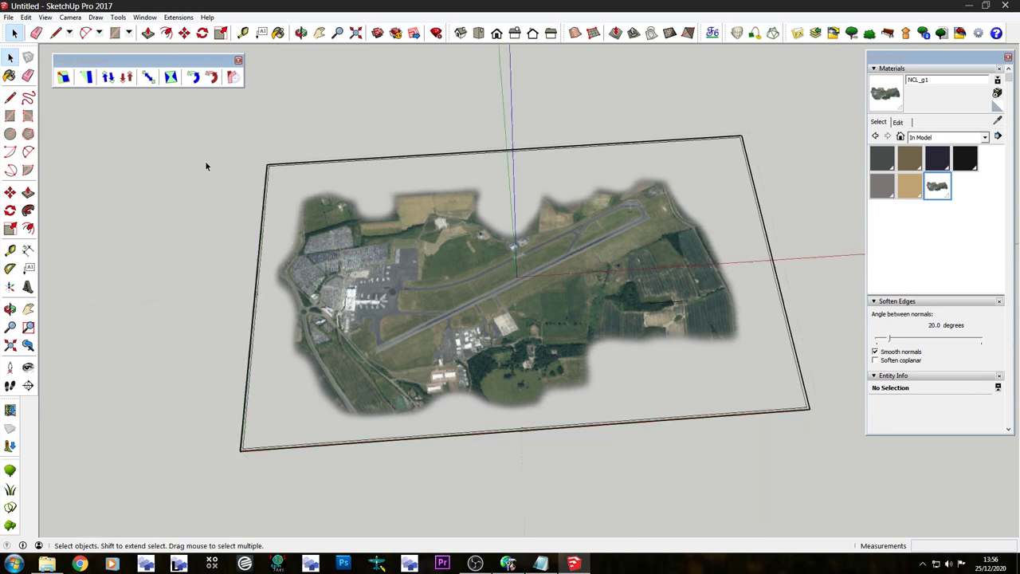
# Reopen the ground plane group, select the softened inner surface and make its texture unique.
pyautogui.tripleClick(341, 208)
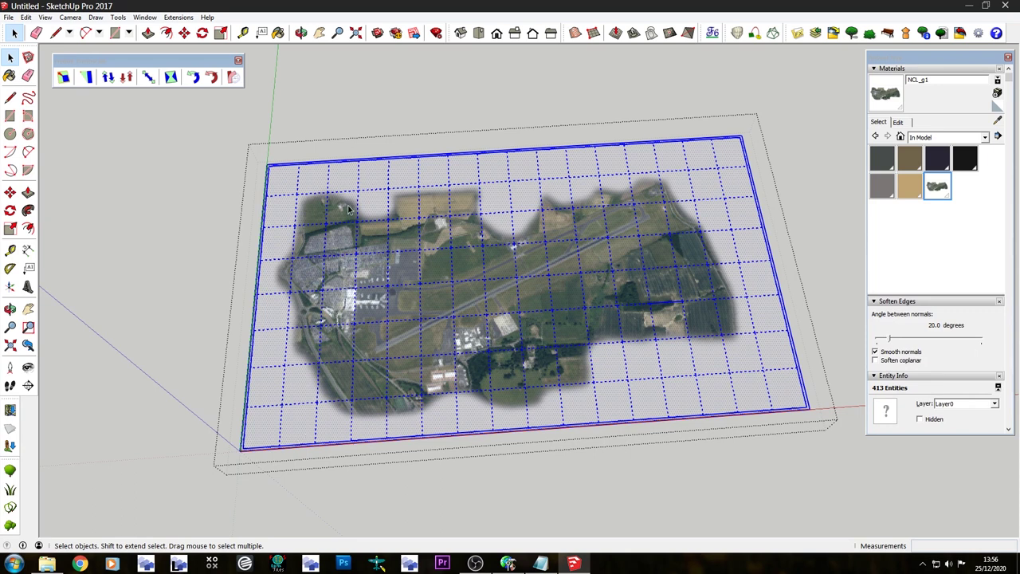
pyautogui.press('Escape')
pyautogui.click(316, 193)
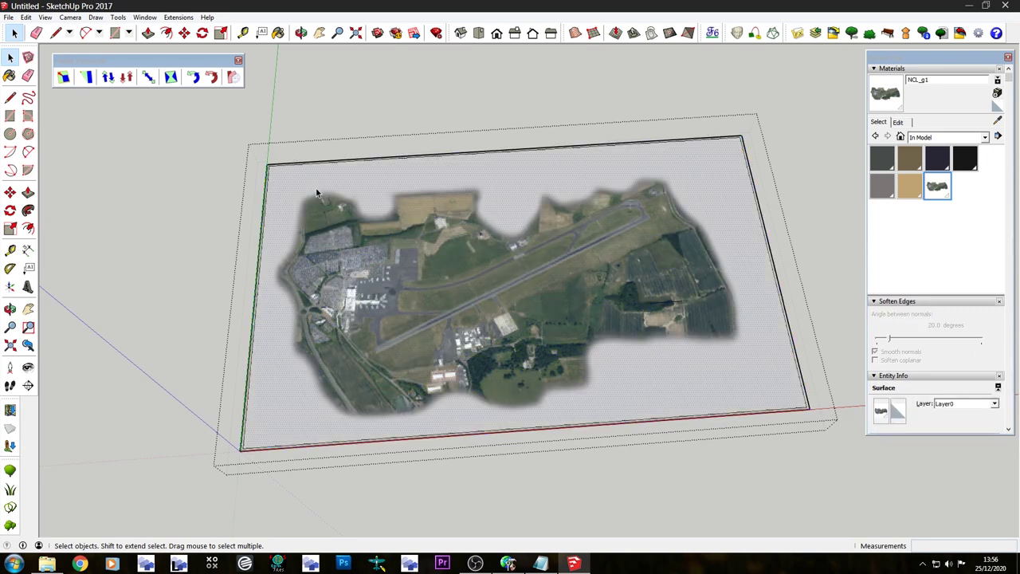
pyautogui.rightClick(317, 193)
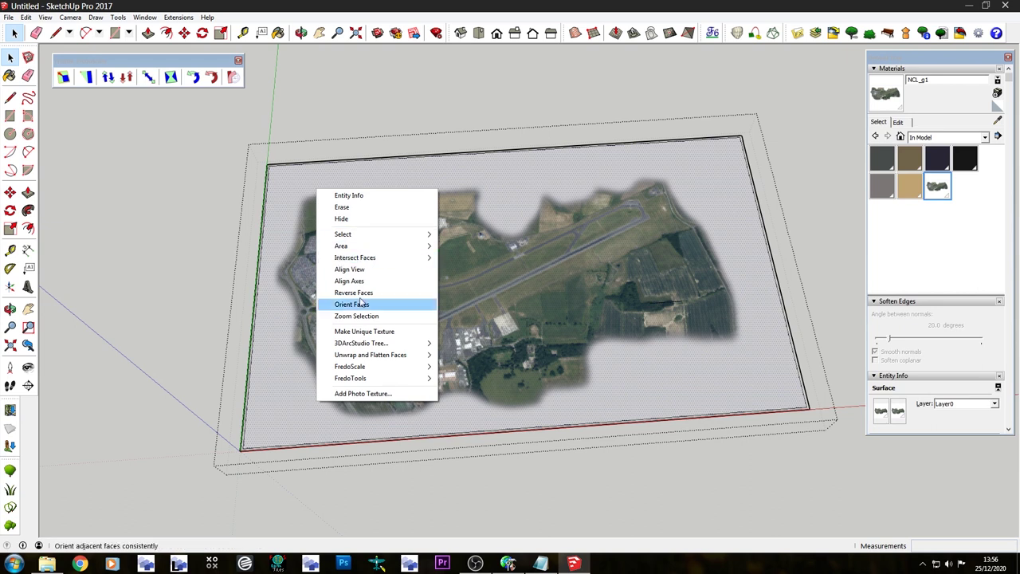
pyautogui.click(390, 332)
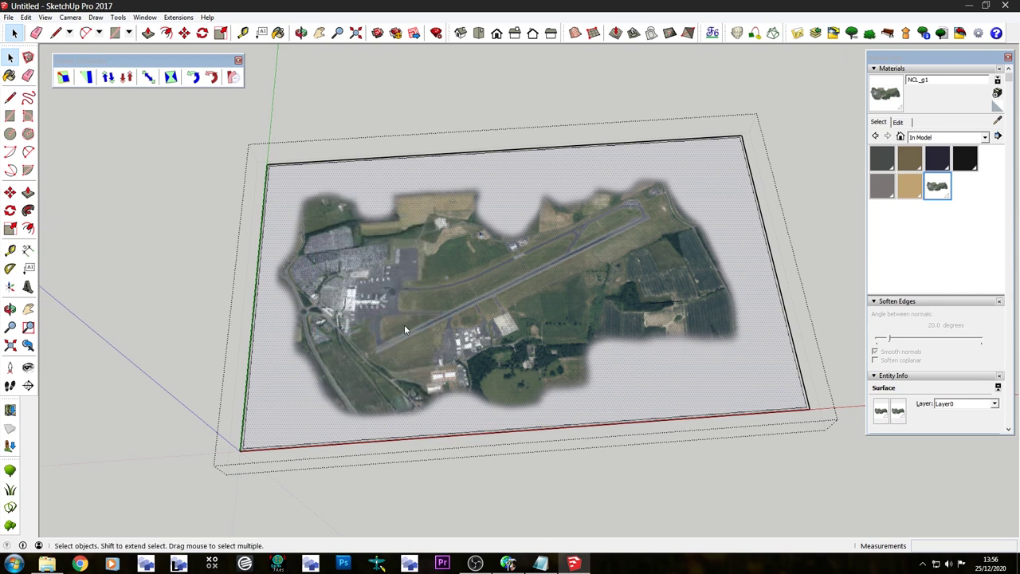
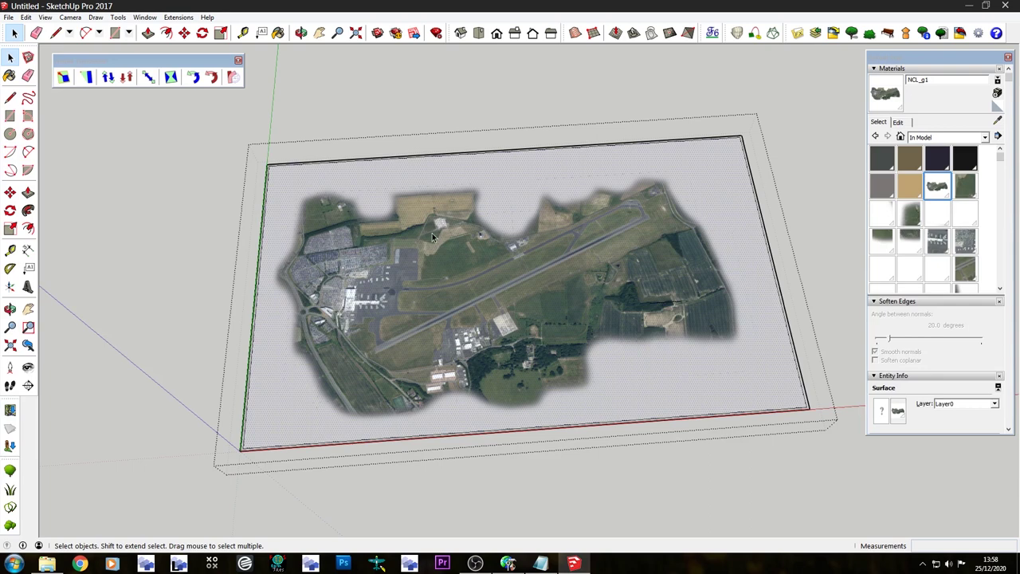
# Examine the aerial texture's sharpness up close around the terminal, apron stands, taxiways and runway.
pyautogui.scroll(5, 396, 259)
pyautogui.scroll(2, 268, 267)
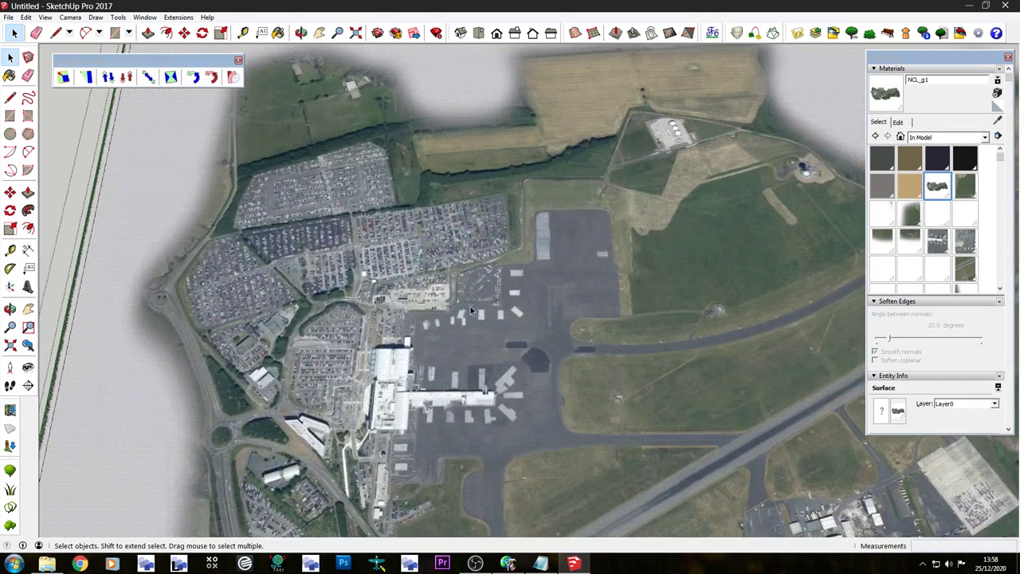
pyautogui.scroll(4, 471, 306)
pyautogui.scroll(4, 468, 285)
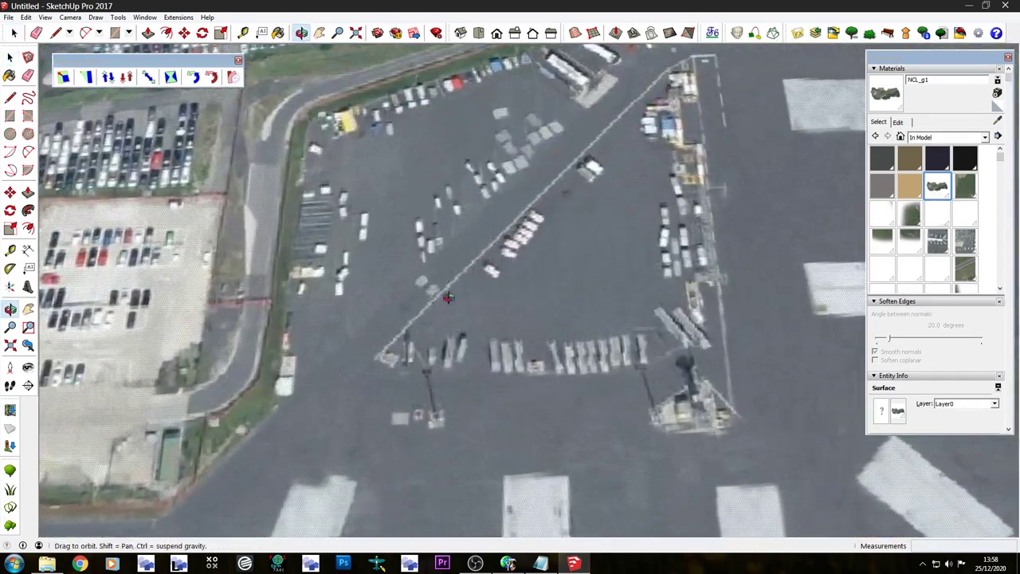
pyautogui.scroll(-6, 470, 143)
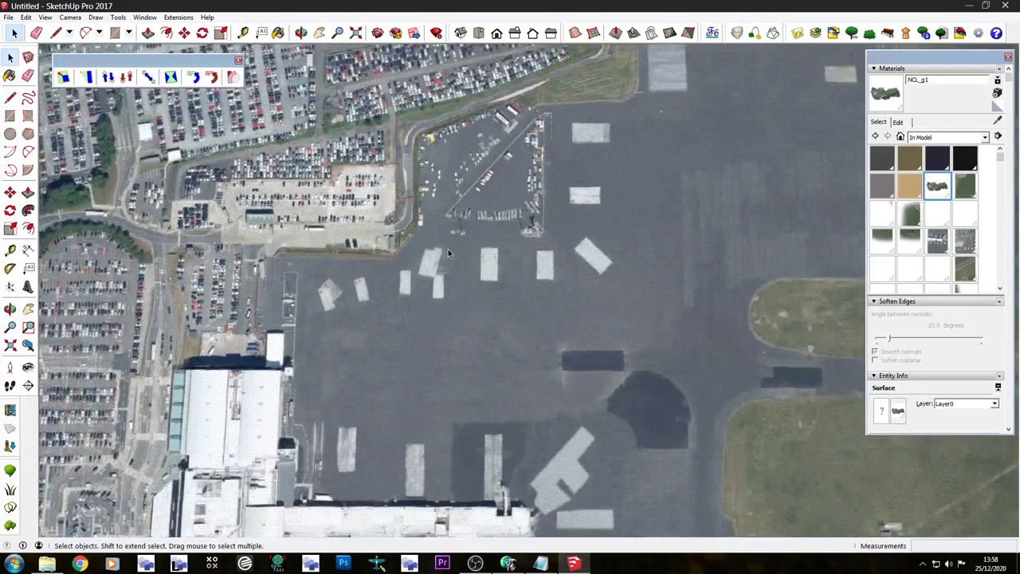
pyautogui.scroll(6, 348, 378)
pyautogui.scroll(-4, 327, 219)
pyautogui.scroll(7, 472, 385)
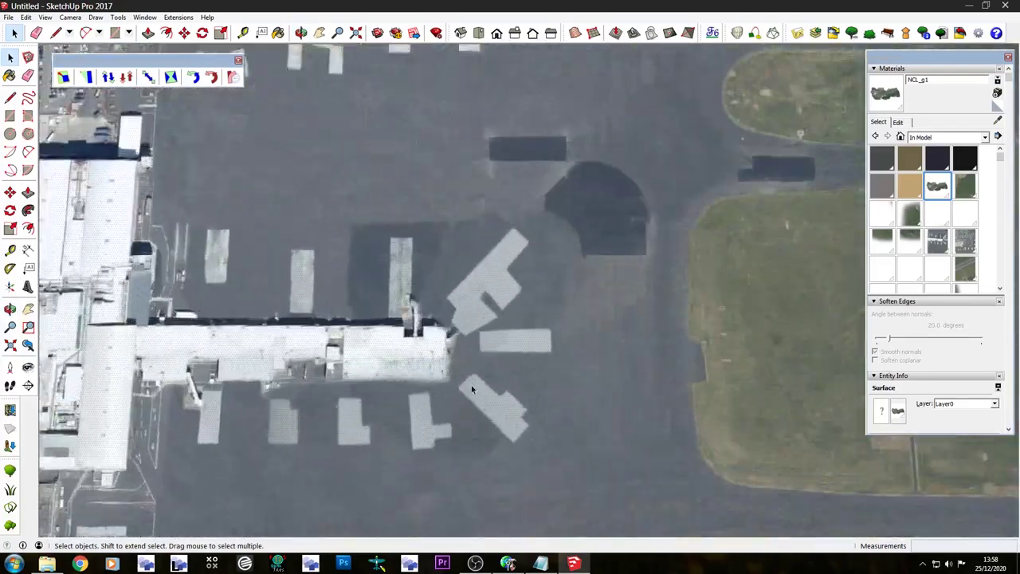
pyautogui.scroll(-6, 208, 200)
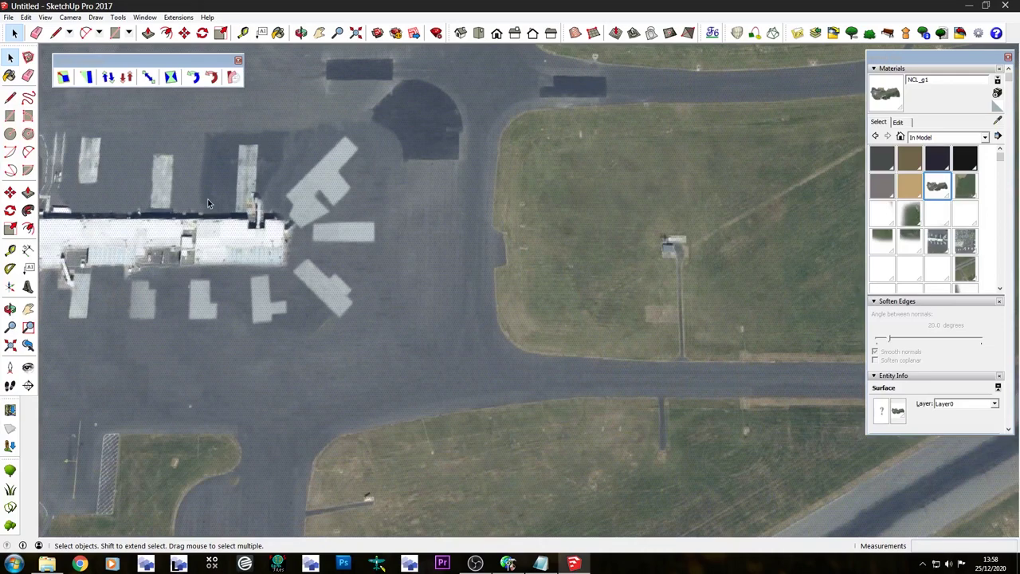
pyautogui.scroll(-8, 260, 316)
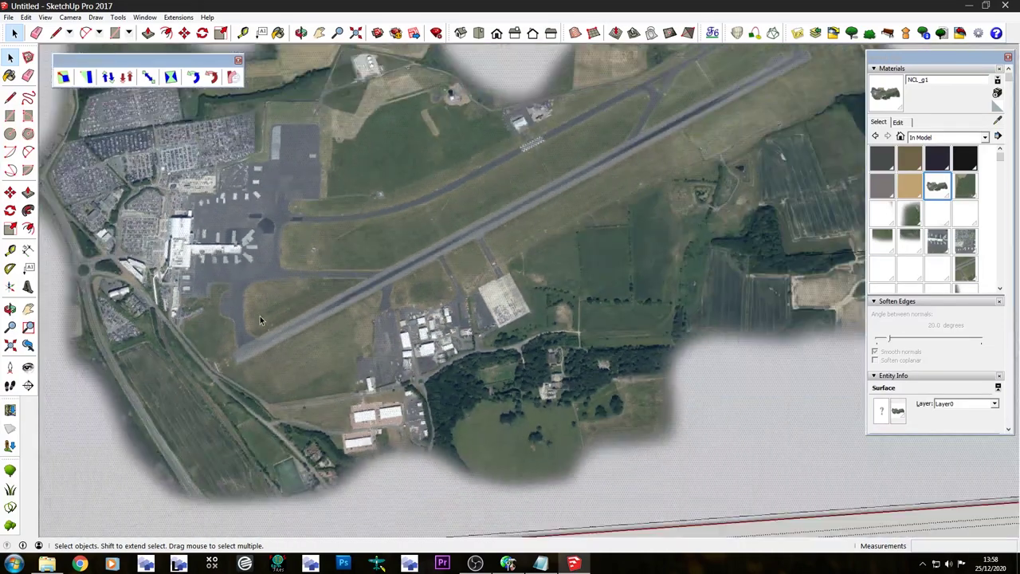
pyautogui.scroll(3, 534, 150)
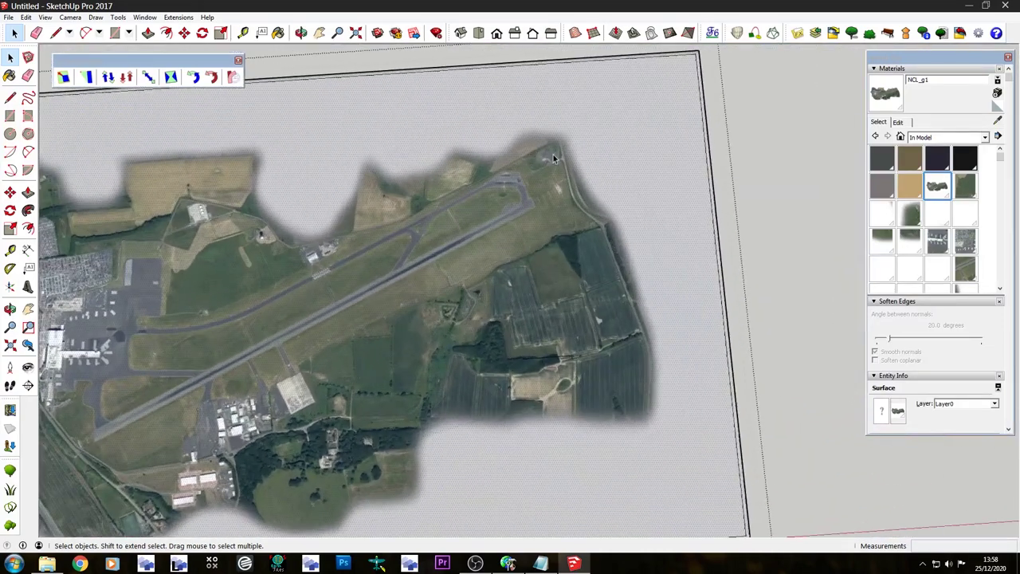
# Erase the outer rectangle's border edges around the ground plane and close the group.
pyautogui.scroll(-3, 553, 155)
pyautogui.click(36, 33)
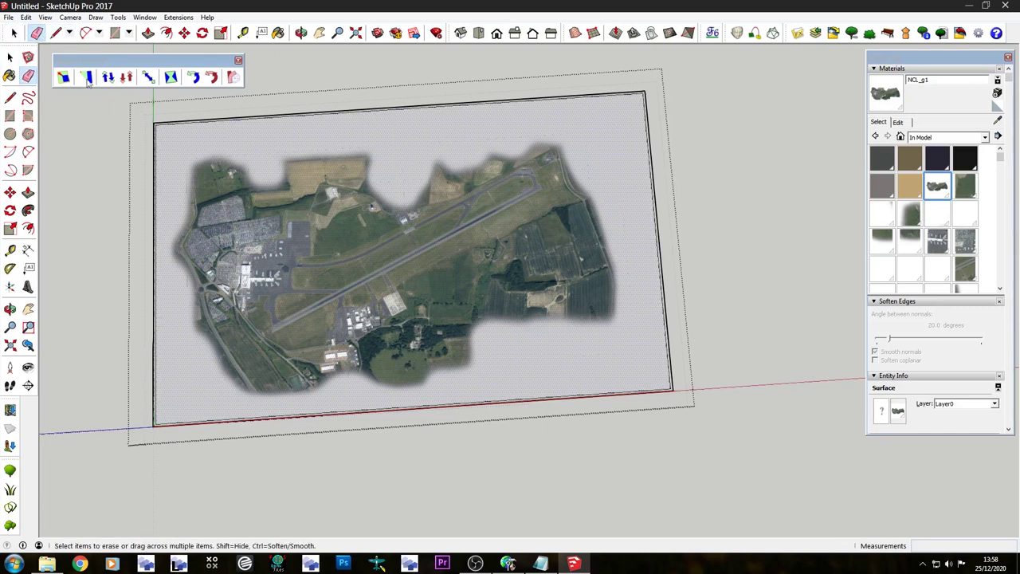
pyautogui.scroll(4, 182, 148)
pyautogui.scroll(5, 168, 120)
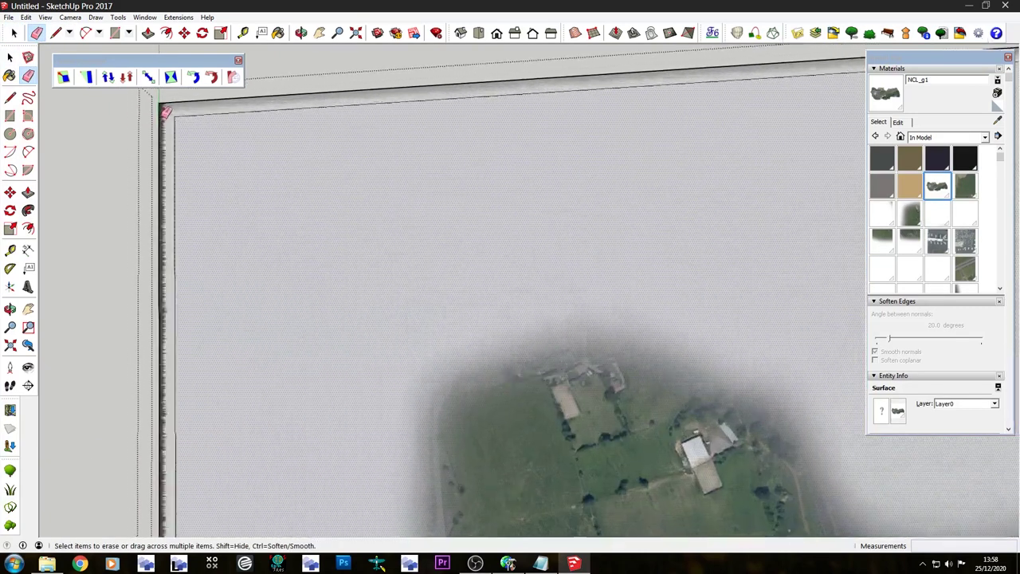
pyautogui.click(159, 118)
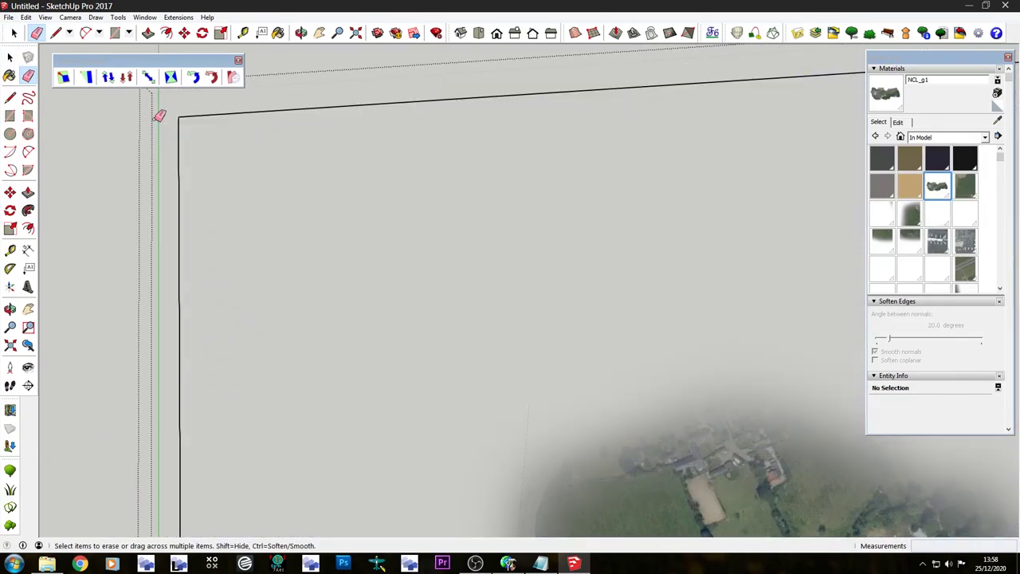
pyautogui.scroll(-2, 232, 123)
pyautogui.scroll(-6, 236, 129)
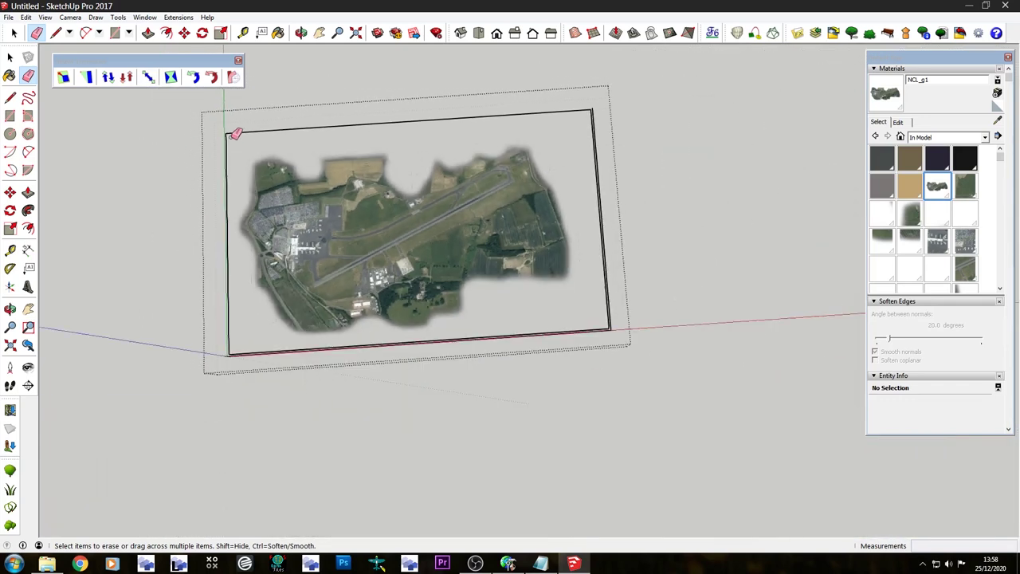
pyautogui.scroll(6, 614, 322)
pyautogui.moveTo(654, 342)
pyautogui.mouseDown()
pyautogui.moveTo(633, 364)
pyautogui.moveTo(580, 318)
pyautogui.mouseUp()
pyautogui.scroll(-6, 585, 315)
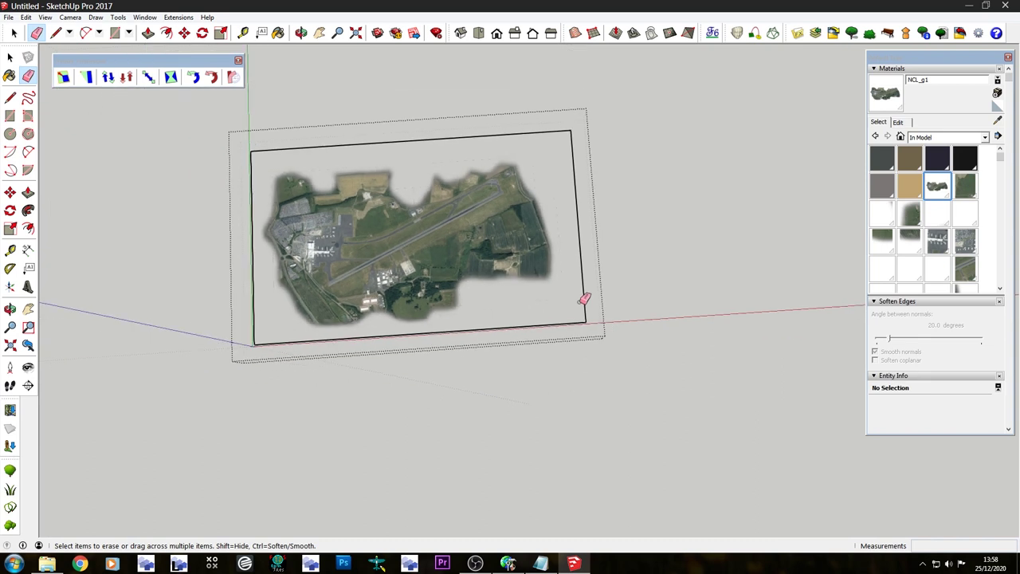
pyautogui.click(13, 33)
pyautogui.click(13, 32)
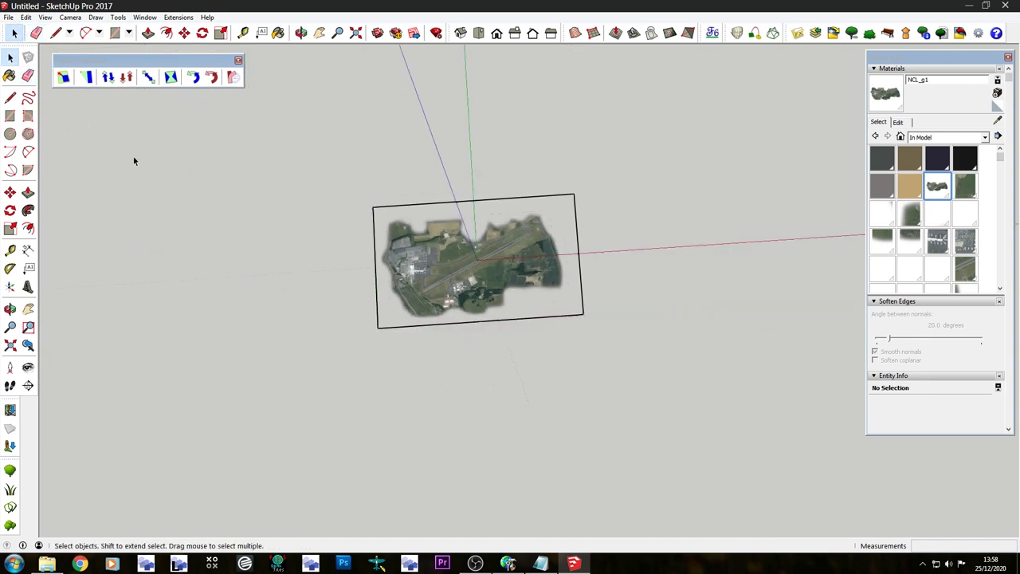
# Examine the trimmed ground plane as a whole and the terminal stands, apron and taxiway texture up close.
pyautogui.moveTo(435, 263); pyautogui.dragTo(487, 303, button='middle')
pyautogui.scroll(3, 487, 303)
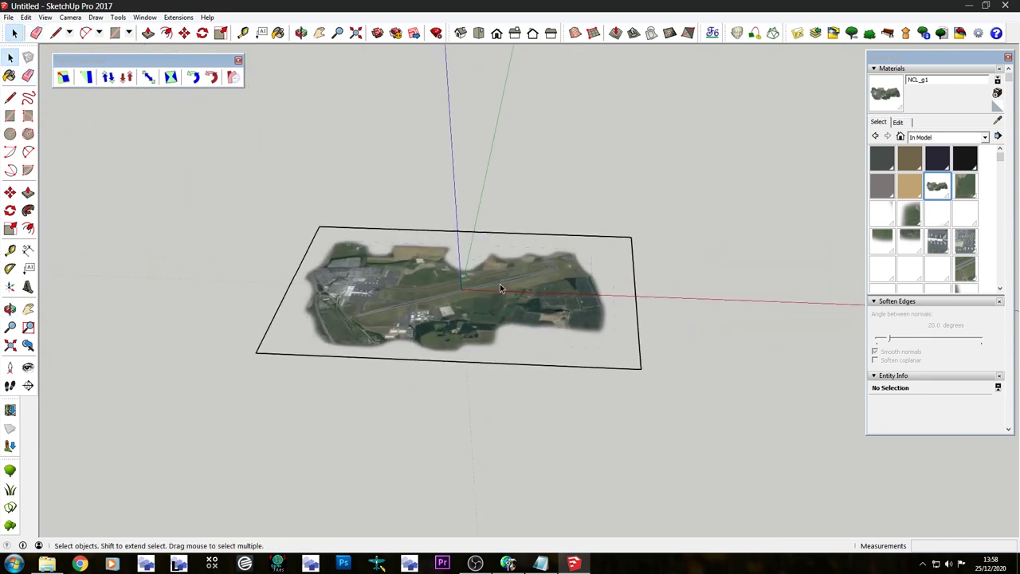
pyautogui.scroll(2, 488, 302)
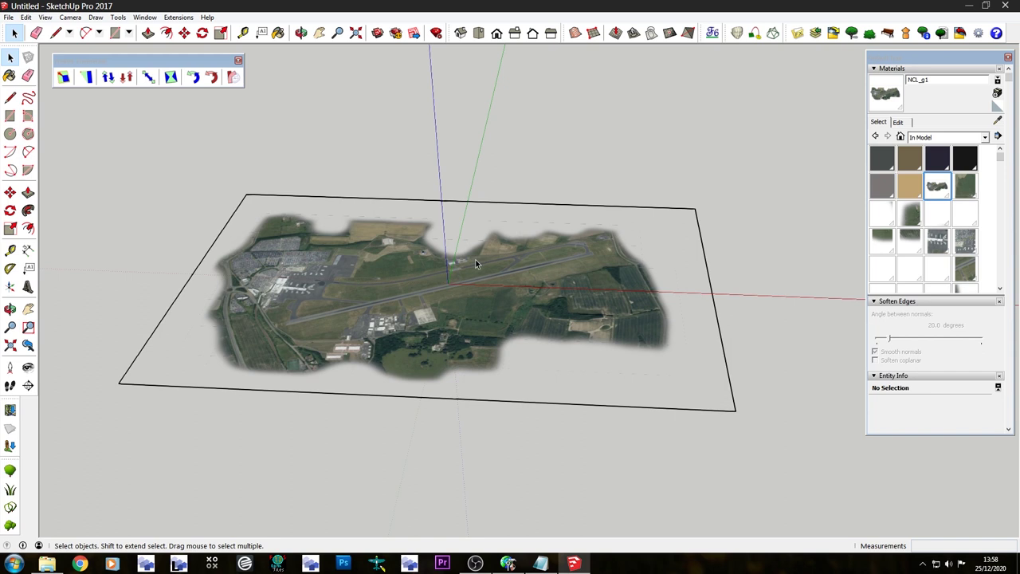
pyautogui.moveTo(475, 259); pyautogui.dragTo(404, 373, button='middle')
pyautogui.click(404, 372)
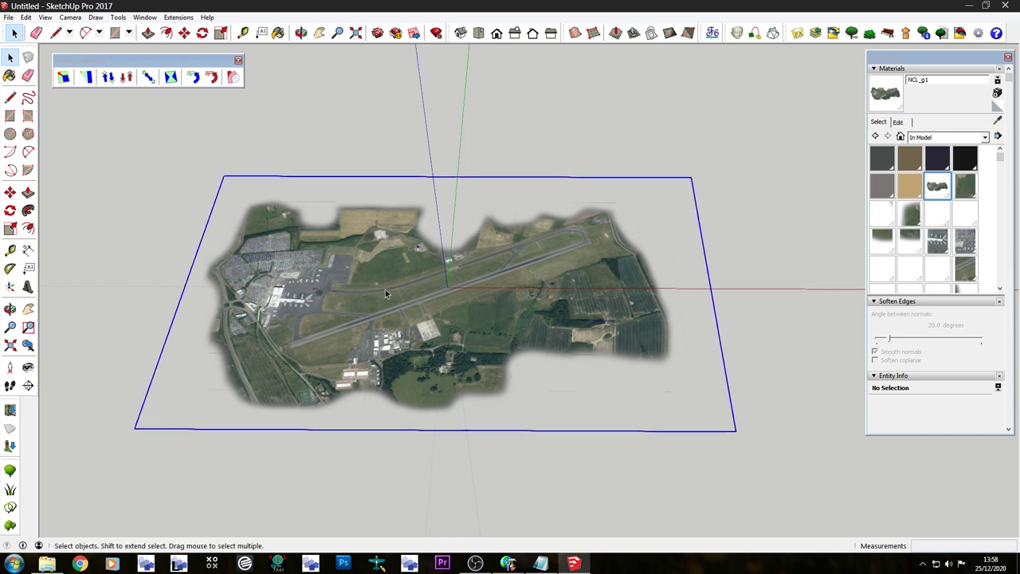
pyautogui.click(371, 114)
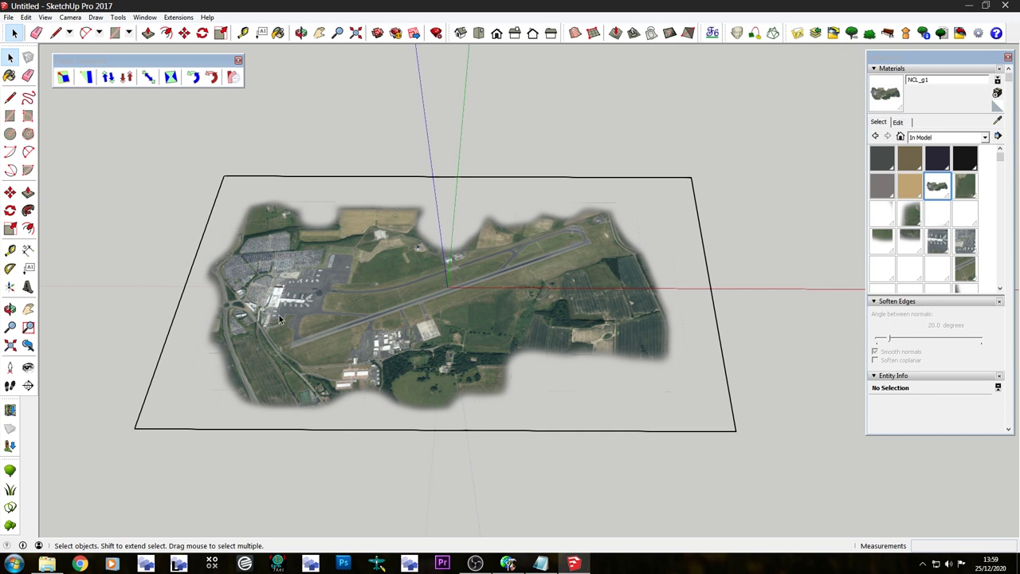
pyautogui.scroll(10, 279, 319)
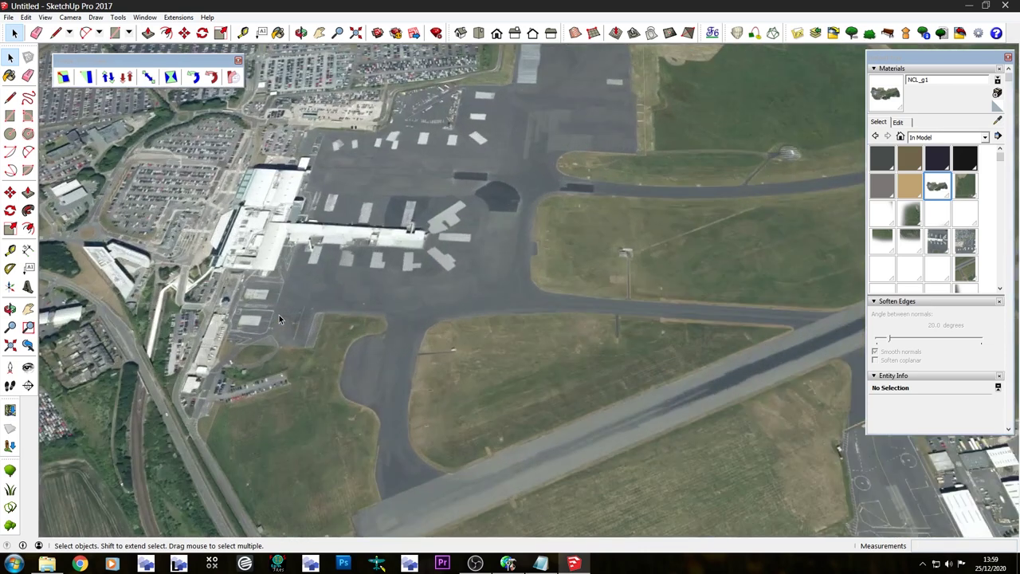
pyautogui.scroll(3, 279, 318)
pyautogui.moveTo(279, 319)
pyautogui.mouseDown(button='middle')
pyautogui.moveTo(335, 359)
pyautogui.moveTo(311, 391)
pyautogui.mouseUp(button='middle')
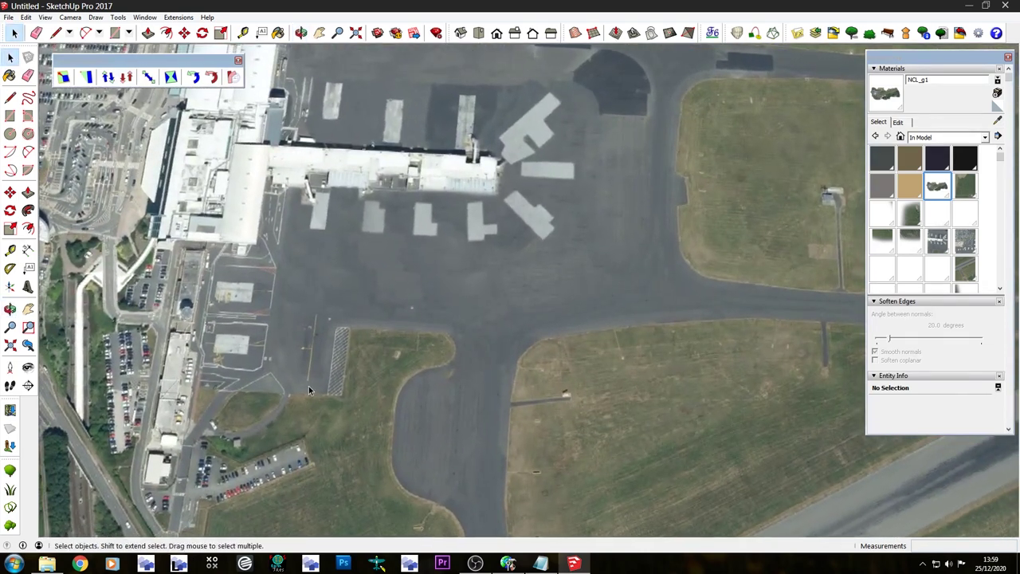
pyautogui.scroll(6, 309, 391)
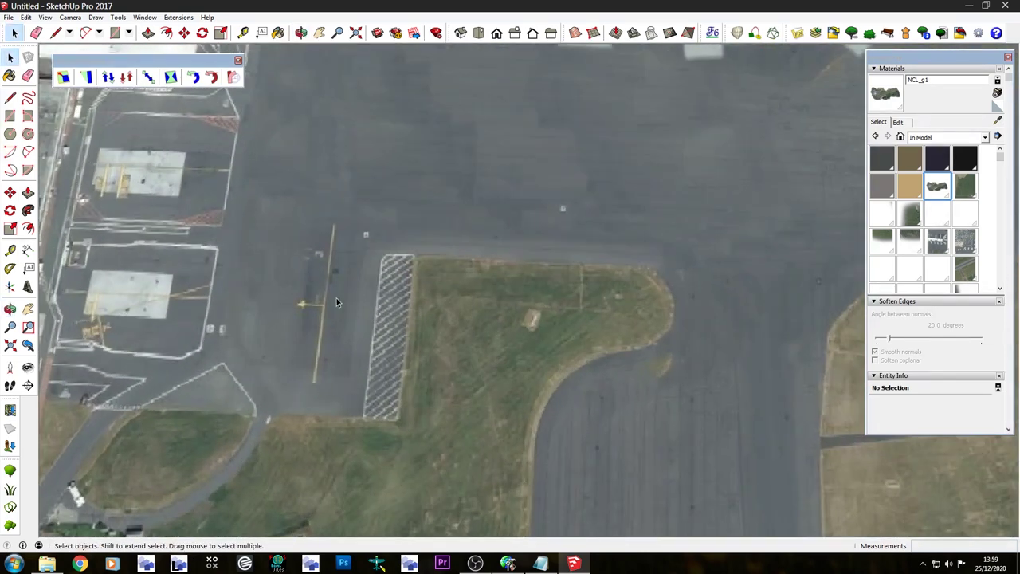
pyautogui.scroll(-2, 312, 334)
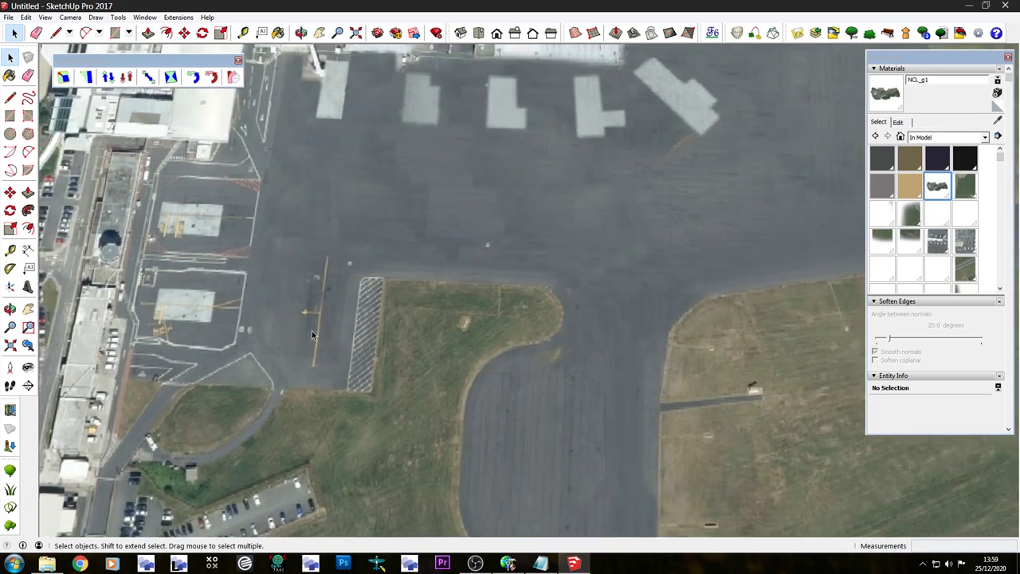
pyautogui.scroll(-2, 312, 334)
pyautogui.scroll(-3, 317, 293)
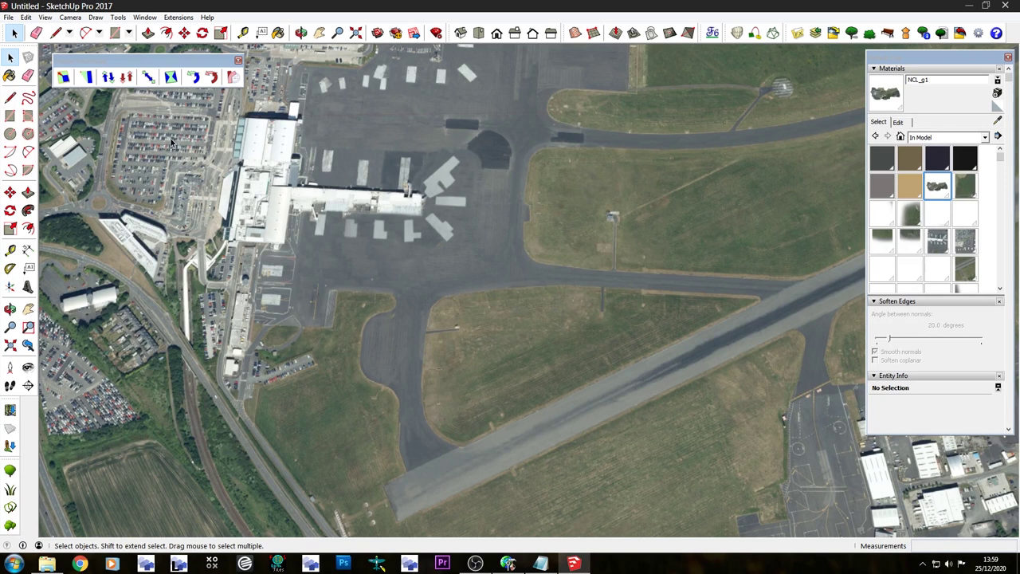
# Trace the apron's lower grass edge with the Line tool, from the brick-coloured strip to the hatched area's outer lower corner.
pyautogui.click(57, 33)
pyautogui.moveTo(301, 216); pyautogui.dragTo(306, 264, button='middle')
pyautogui.scroll(2, 340, 341)
pyautogui.scroll(3, 319, 328)
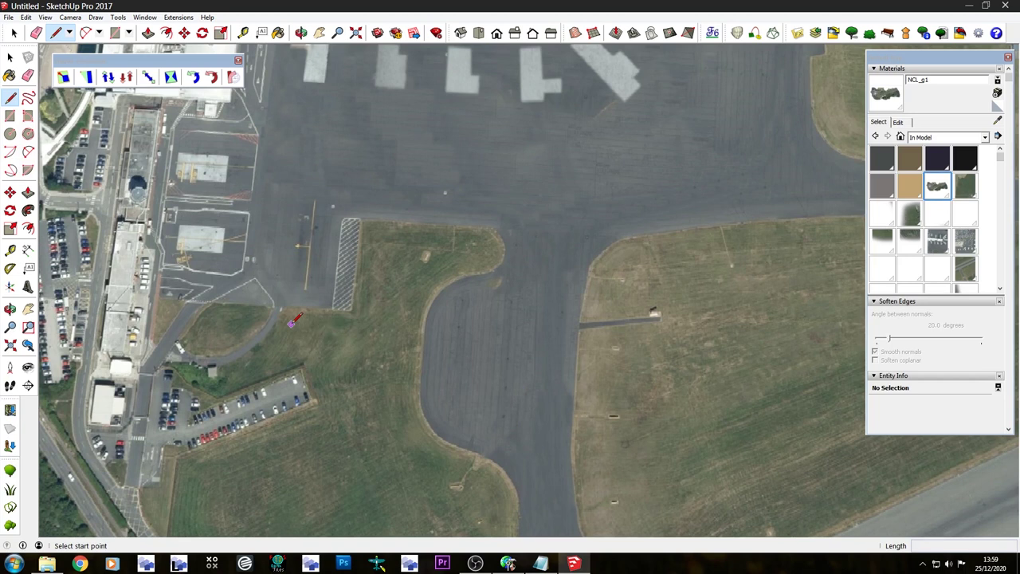
pyautogui.scroll(4, 263, 333)
pyautogui.scroll(2, 163, 271)
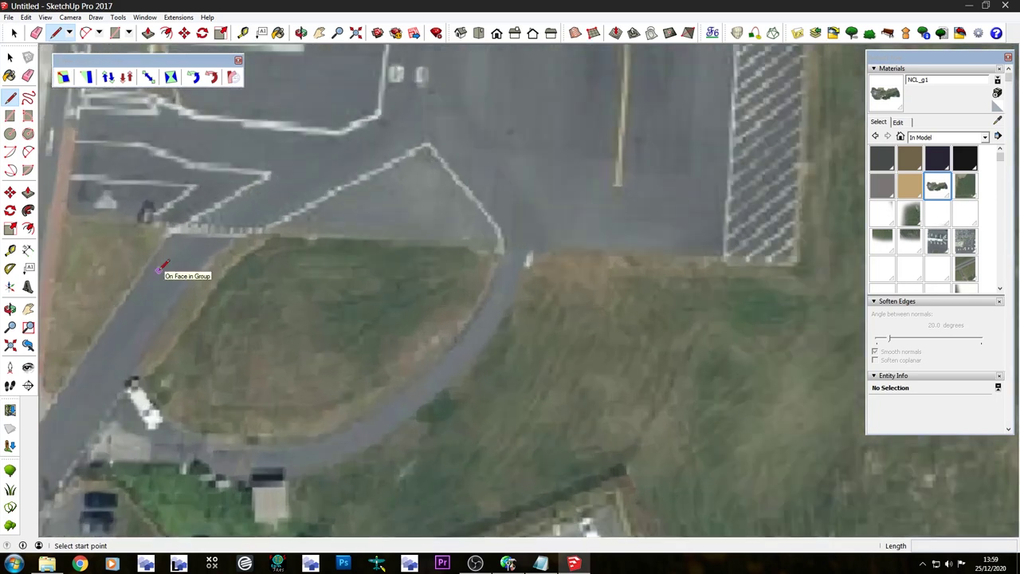
pyautogui.click(67, 217)
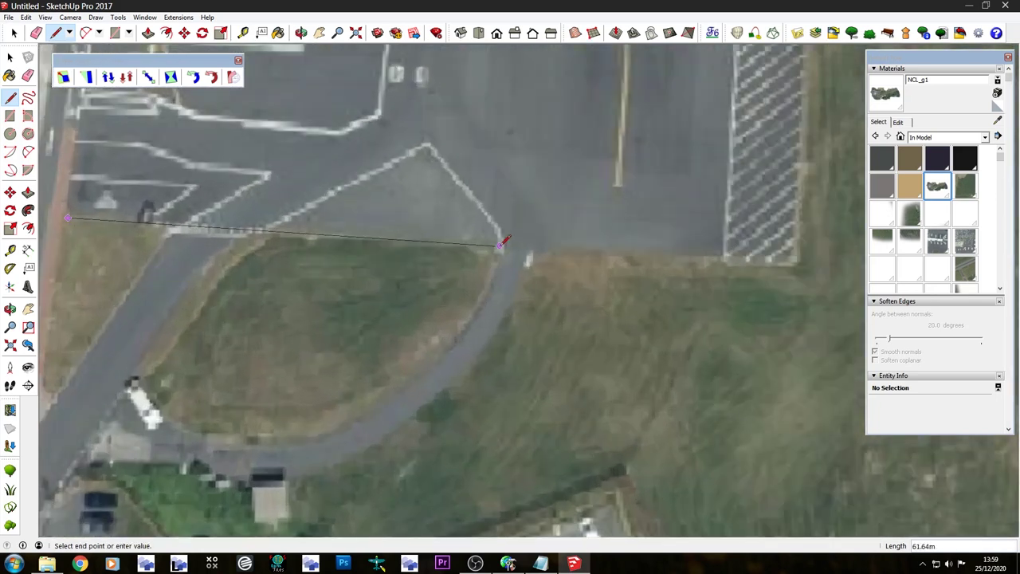
pyautogui.click(574, 253)
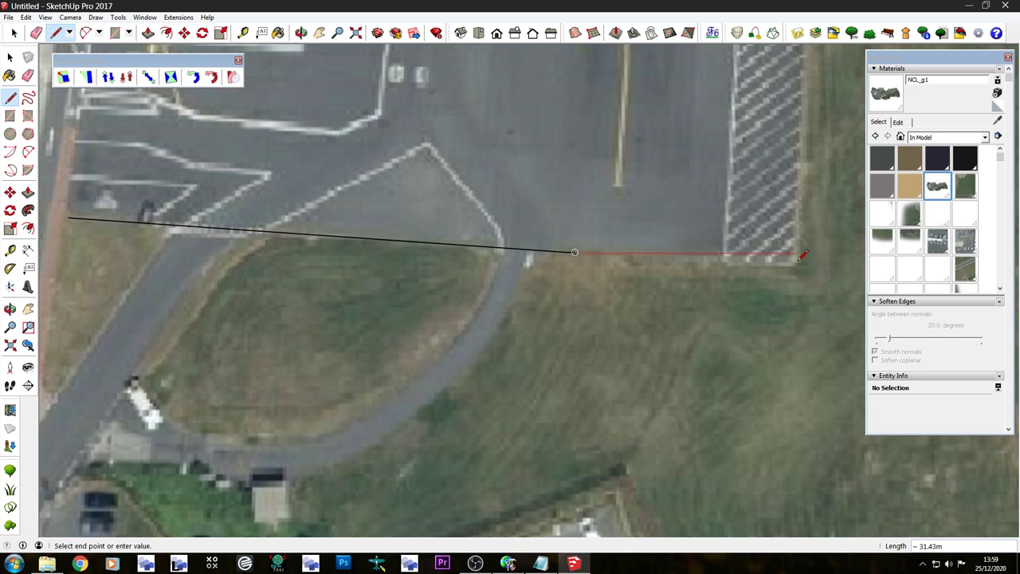
pyautogui.scroll(5, 792, 255)
pyautogui.click(789, 257)
# Continue the outline about 50 m up the hatched area's outer side, then along the apron's edge to the rounded grass corner.
pyautogui.scroll(-2, 286, 425)
pyautogui.scroll(6, 408, 172)
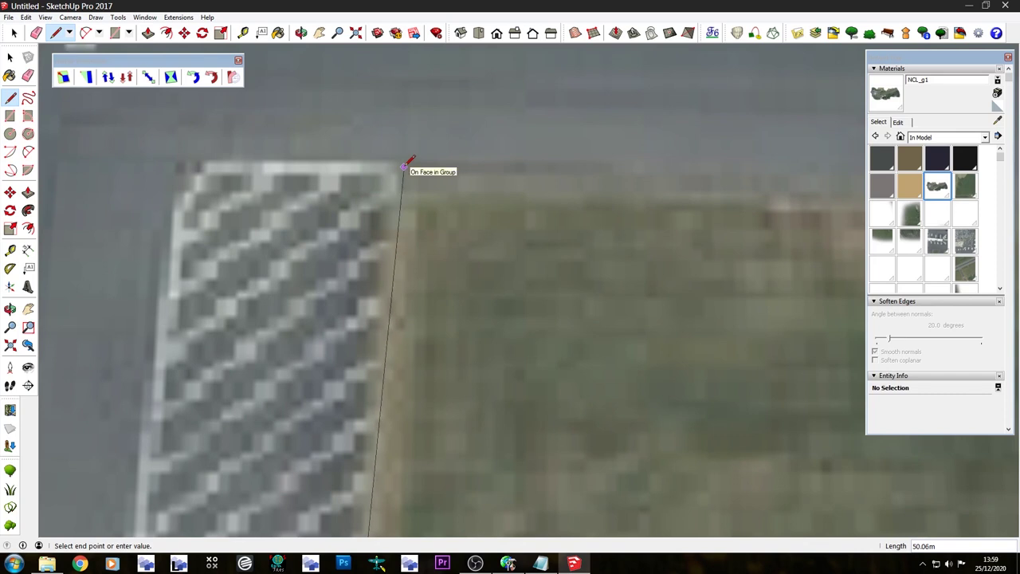
pyautogui.click(408, 167)
pyautogui.scroll(-5, 125, 216)
pyautogui.scroll(8, 482, 231)
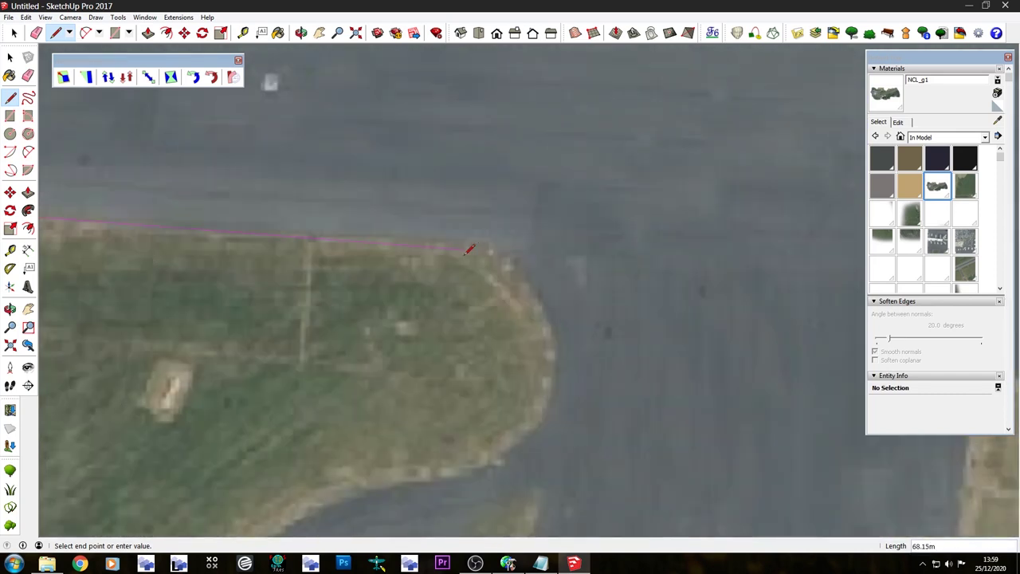
pyautogui.click(474, 219)
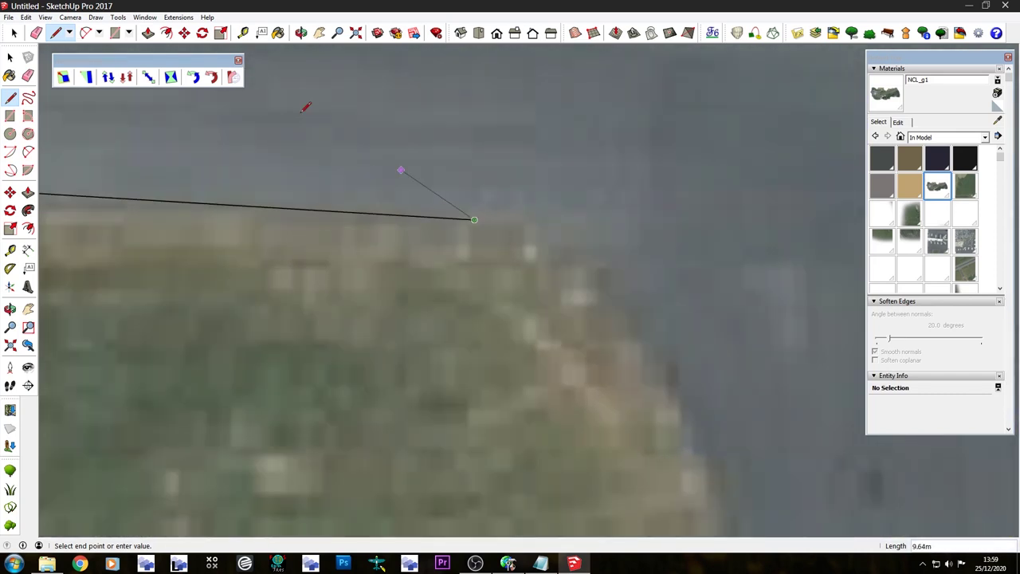
# Draw a two-point arc around the upper part of the rounded grass corner, with a bulge of about 2.6 m.
pyautogui.click(85, 32)
pyautogui.click(475, 219)
pyautogui.scroll(-5, 263, 151)
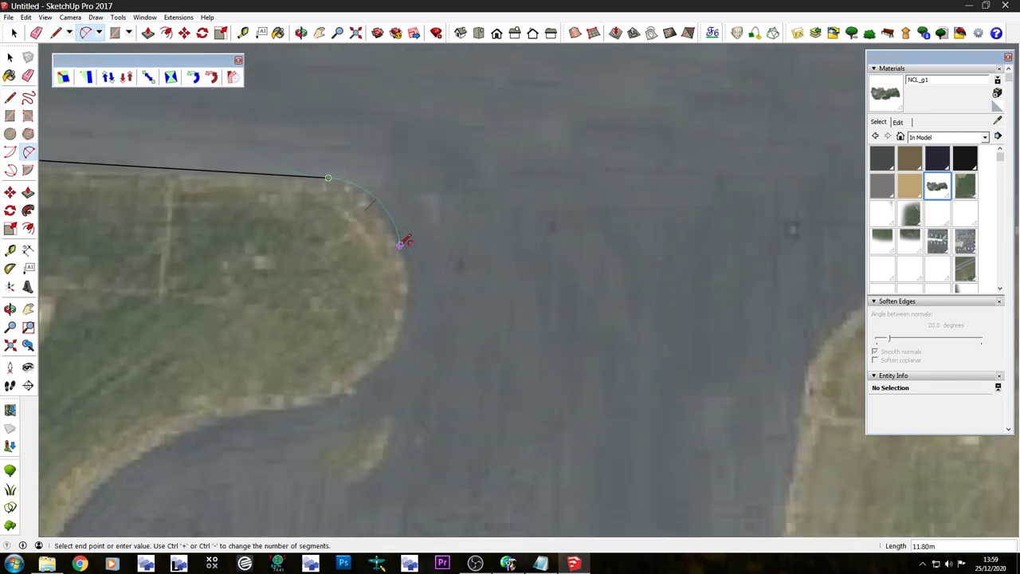
pyautogui.click(409, 287)
pyautogui.click(403, 231)
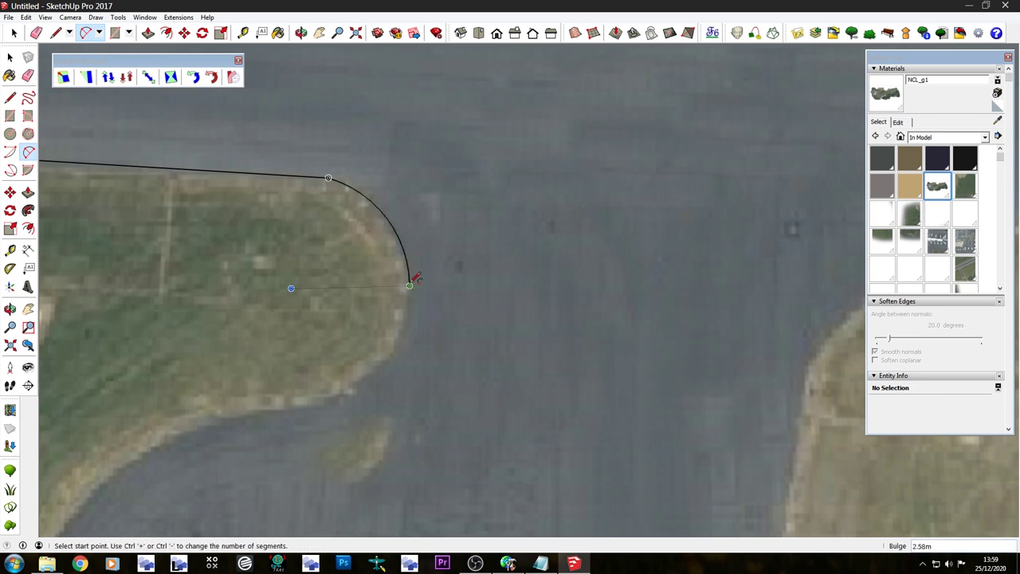
# Continue the outline with arcs along the rounded grass edge leading into the taxiway.
pyautogui.click(409, 285)
pyautogui.scroll(3, 412, 279)
pyautogui.click(307, 398)
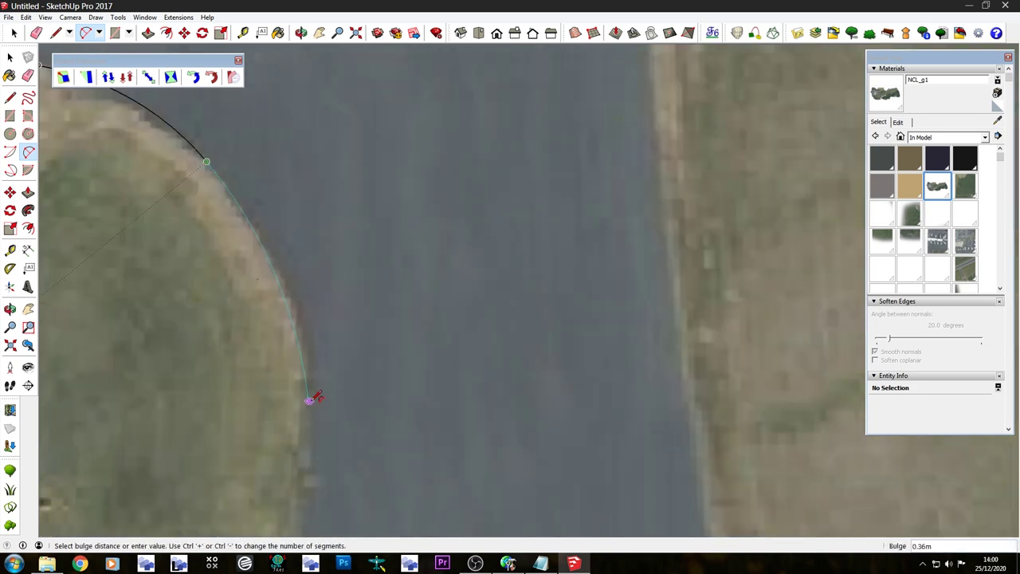
pyautogui.click(319, 352)
# Draw a straight line about 50 m long from the arc's end down the taxiway's grass edge towards the runway.
pyautogui.click(56, 33)
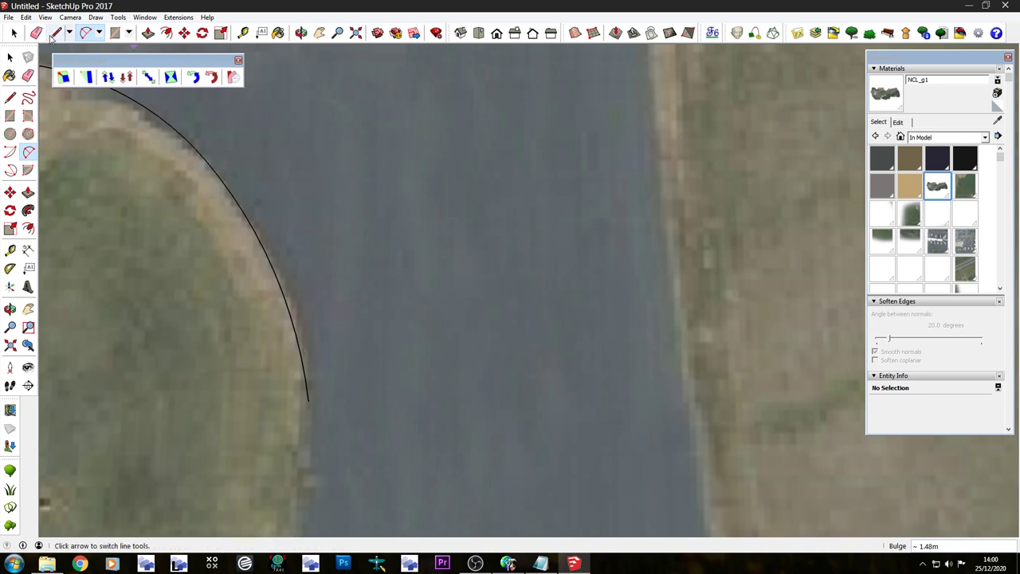
pyautogui.scroll(2, 323, 375)
pyautogui.click(317, 358)
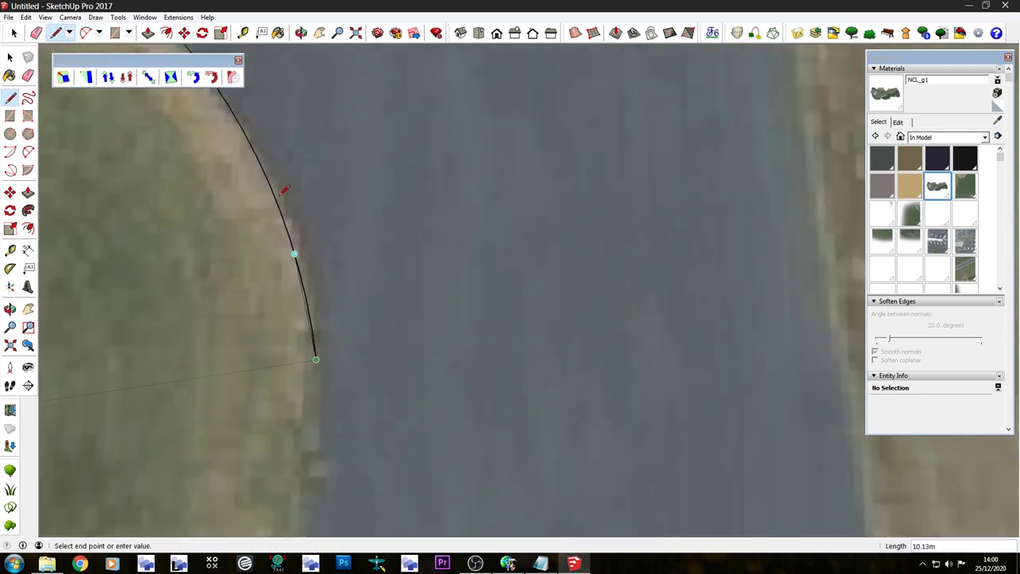
pyautogui.scroll(-5, 303, 343)
pyautogui.scroll(3, 275, 335)
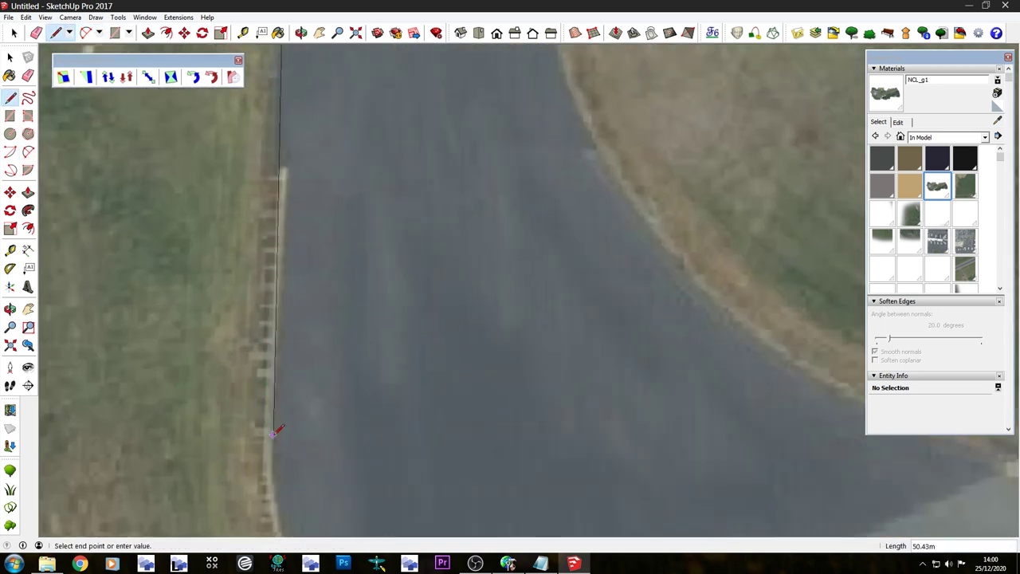
pyautogui.click(265, 451)
# Trace the curving taxiway edge towards the runway with short line segments.
pyautogui.scroll(-4, 273, 184)
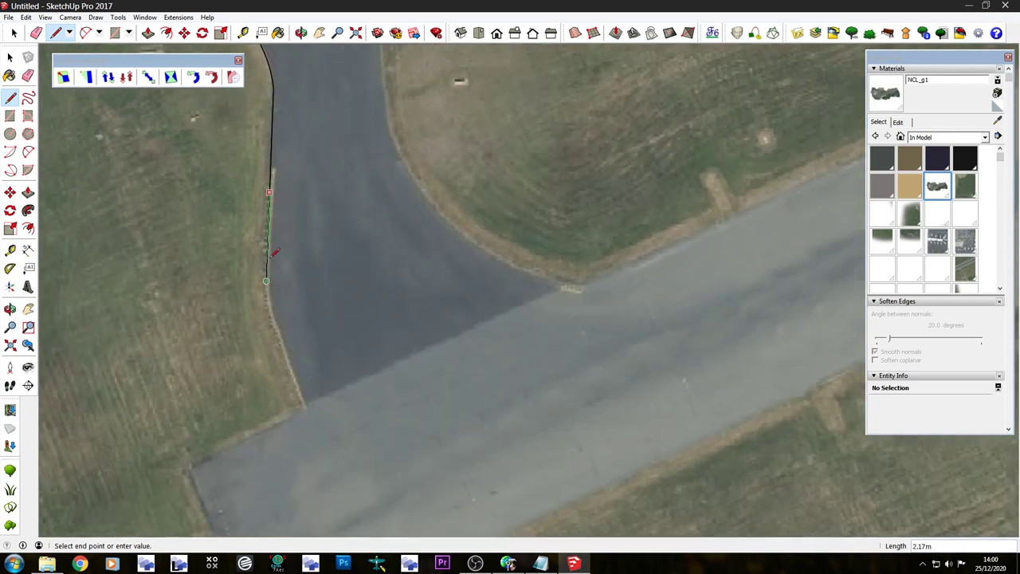
pyautogui.scroll(5, 268, 249)
pyautogui.scroll(2, 269, 246)
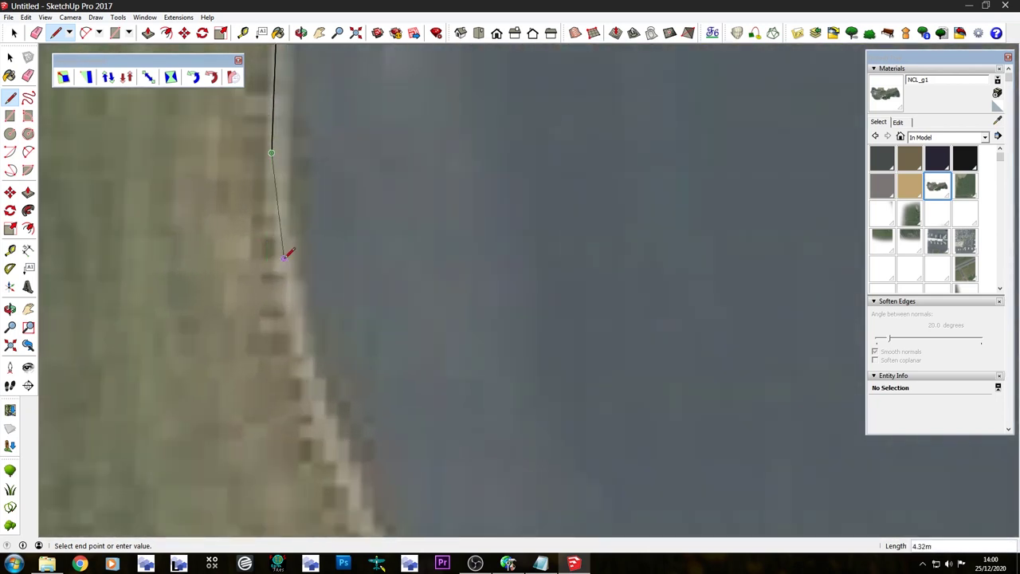
pyautogui.scroll(3, 282, 240)
pyautogui.scroll(3, 269, 239)
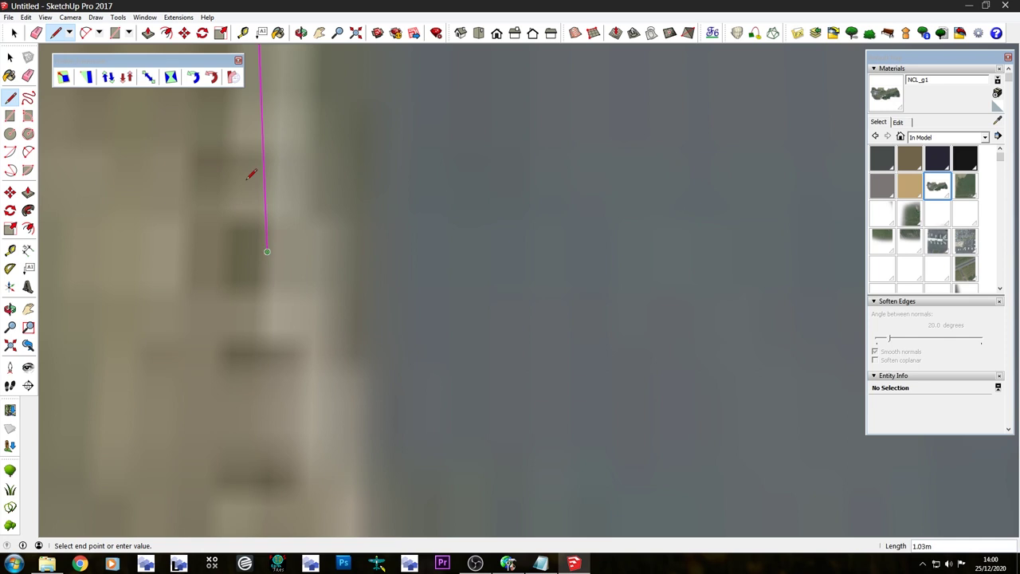
pyautogui.click(269, 239)
pyautogui.scroll(3, 291, 73)
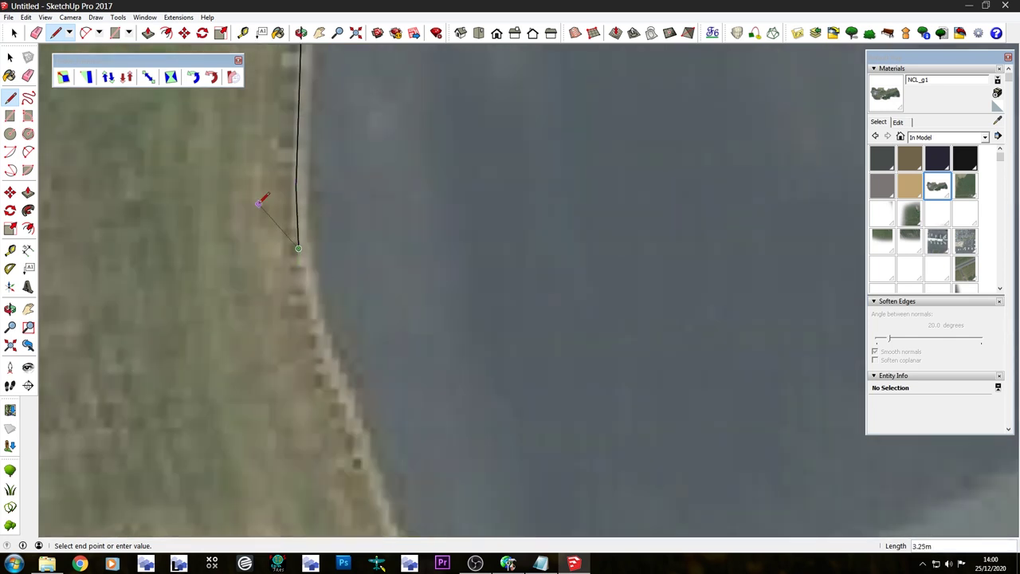
pyautogui.scroll(3, 299, 307)
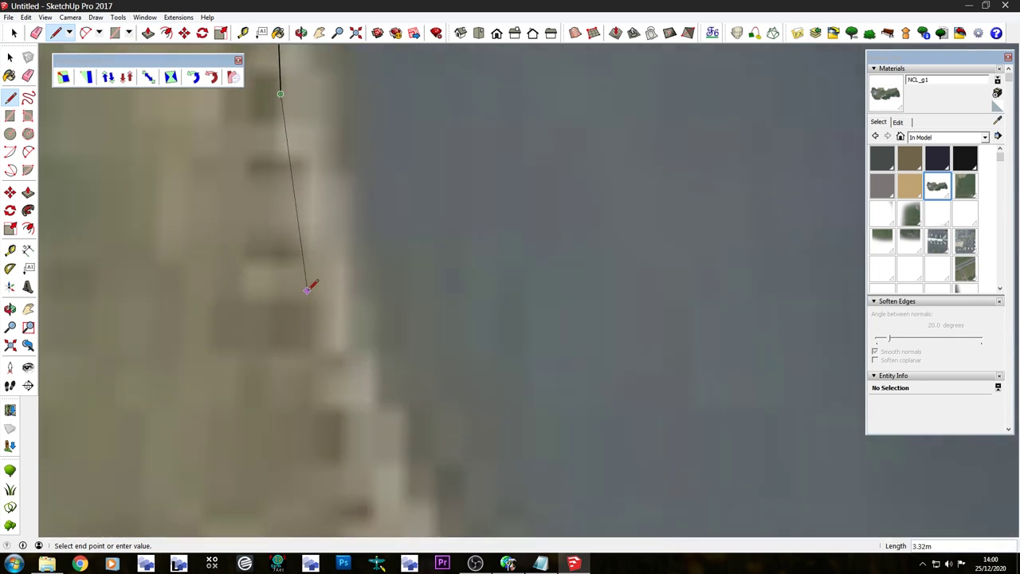
# Trace the outer edge of the western taxiway down to the runway on the aerial image with the Line tool.
pyautogui.scroll(-4, 183, 160)
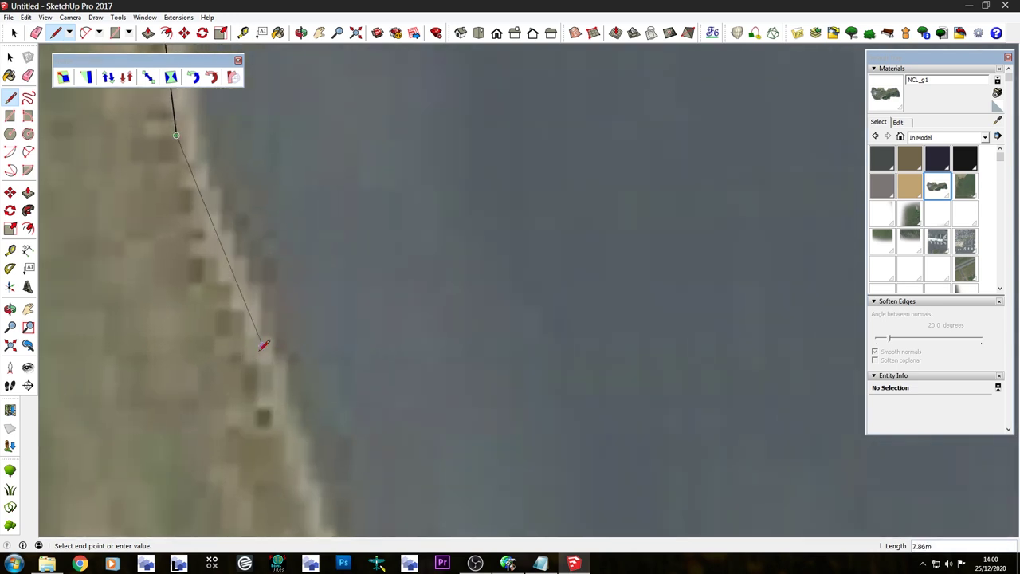
pyautogui.click(248, 361)
pyautogui.scroll(-6, 249, 362)
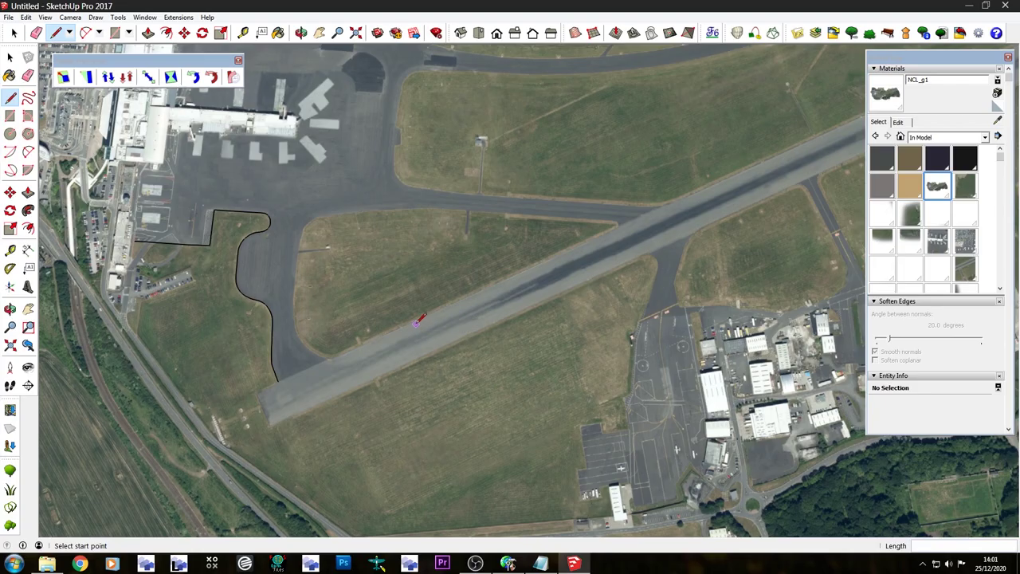
# Trace the runway's southern edge from its western end to its eastern end on the aerial image.
pyautogui.click(286, 409)
pyautogui.scroll(10, 271, 406)
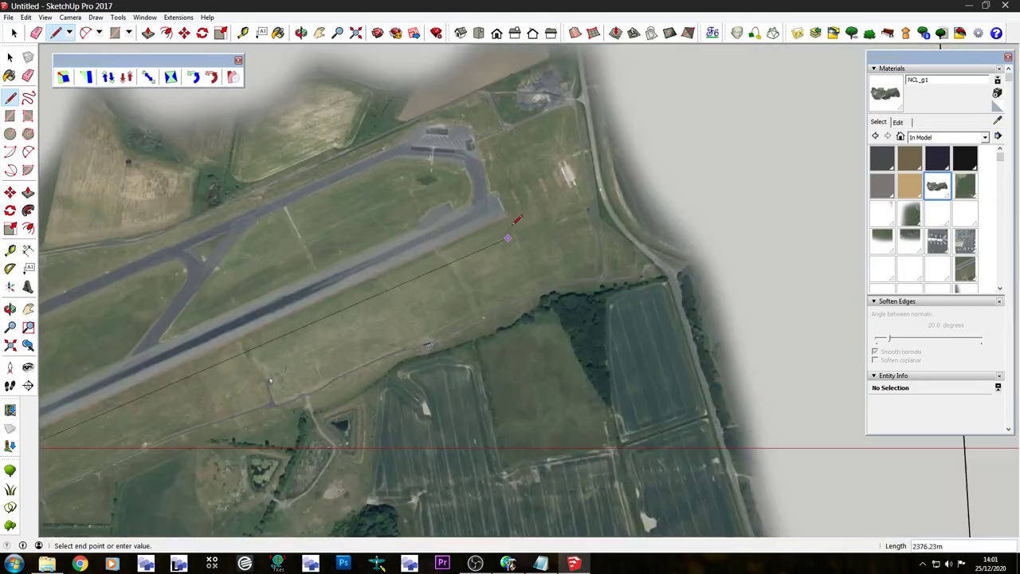
pyautogui.scroll(-10, 597, 296)
pyautogui.scroll(-5, 597, 296)
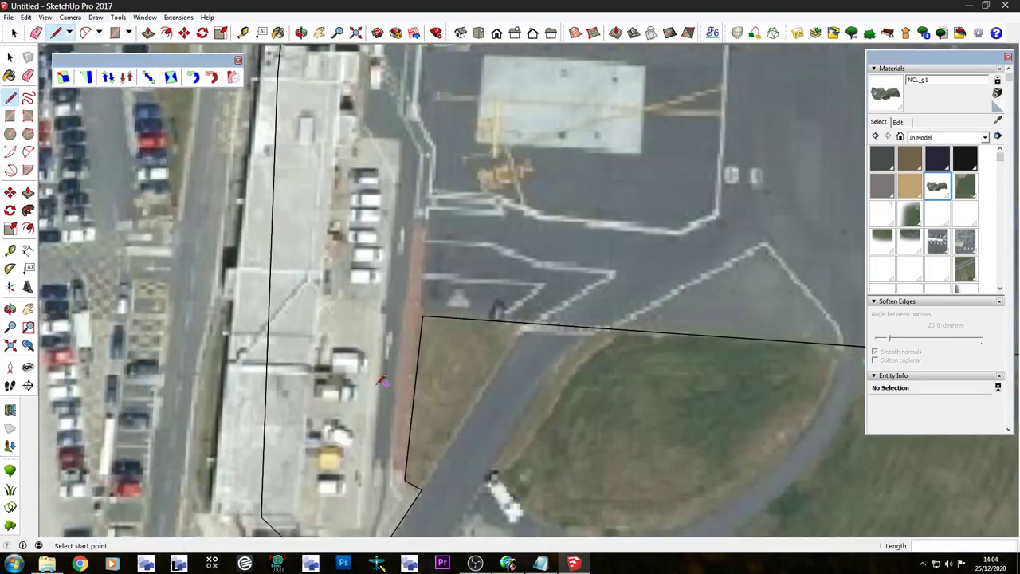
pyautogui.scroll(5, 379, 264)
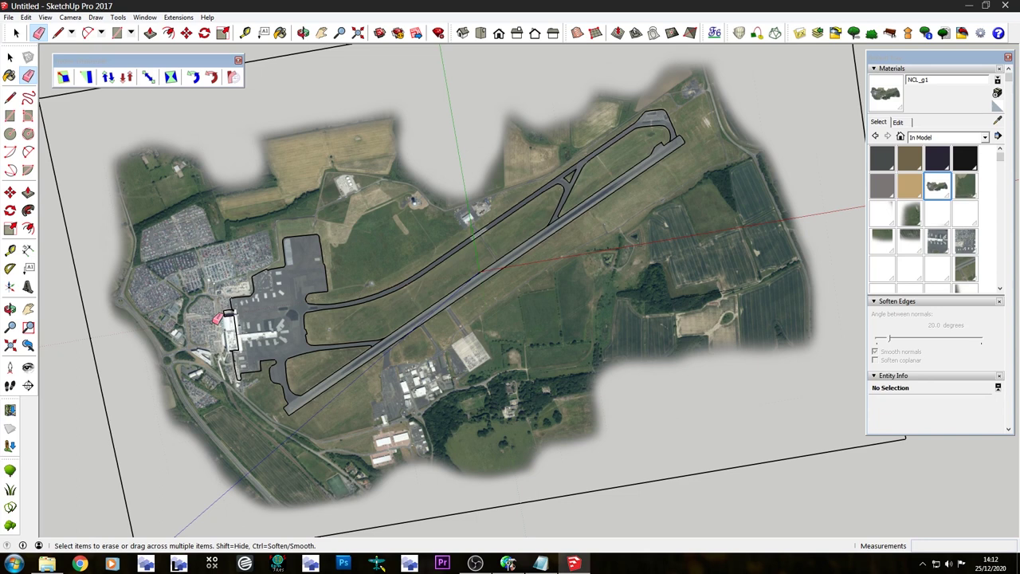
# Hide the aerial image so that only the traced airport outlines are displayed.
pyautogui.scroll(5, 356, 317)
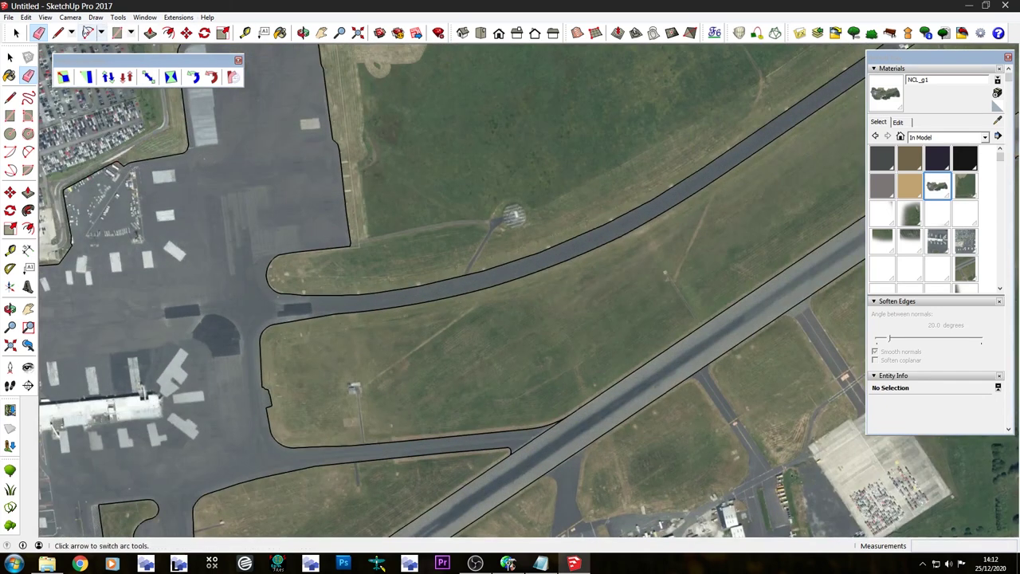
pyautogui.moveTo(334, 383)
pyautogui.mouseDown(button='middle')
pyautogui.moveTo(342, 387)
pyautogui.moveTo(683, 64)
pyautogui.moveTo(718, 231)
pyautogui.mouseUp(button='middle')
pyautogui.scroll(-5, 655, 316)
pyautogui.moveTo(655, 315)
pyautogui.mouseDown(button='middle')
pyautogui.moveTo(576, 257)
pyautogui.moveTo(631, 166)
pyautogui.moveTo(641, 185)
pyautogui.moveTo(631, 201)
pyautogui.mouseUp(button='middle')
pyautogui.rightClick(630, 230)
pyautogui.click(658, 261)
pyautogui.moveTo(659, 257)
pyautogui.mouseDown(button='middle')
pyautogui.moveTo(496, 203)
pyautogui.moveTo(541, 219)
pyautogui.moveTo(421, 232)
pyautogui.moveTo(24, 231)
pyautogui.moveTo(29, 348)
pyautogui.moveTo(465, 216)
pyautogui.moveTo(478, 191)
pyautogui.moveTo(451, 158)
pyautogui.mouseUp(button='middle')
# Redraw the runway's southern edge as a line about 2375 m long between its western and eastern corners.
pyautogui.press('l')
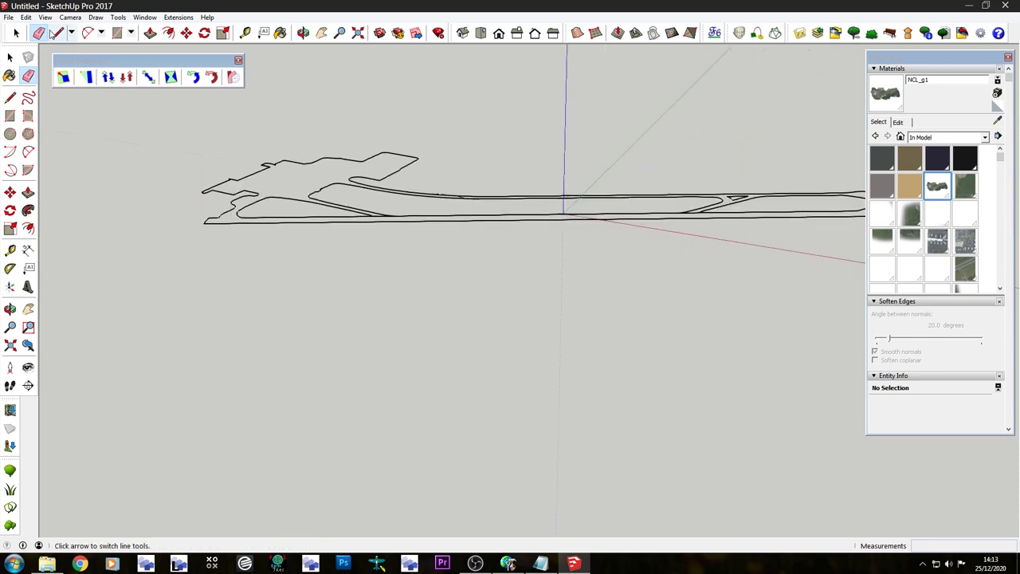
pyautogui.moveTo(323, 186); pyautogui.dragTo(332, 439, button='middle')
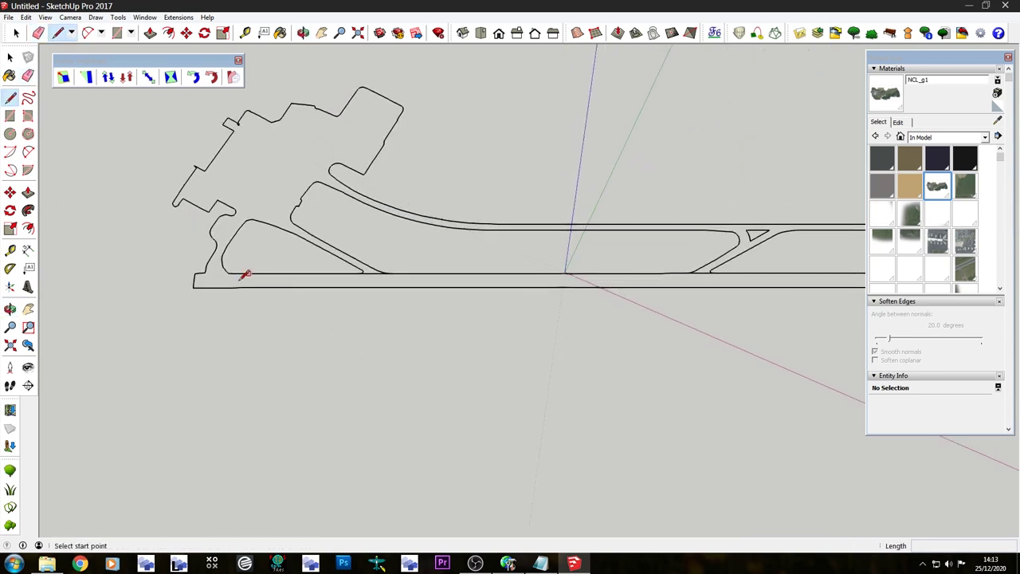
pyautogui.click(198, 281)
pyautogui.scroll(-3, 198, 278)
pyautogui.scroll(5, 519, 285)
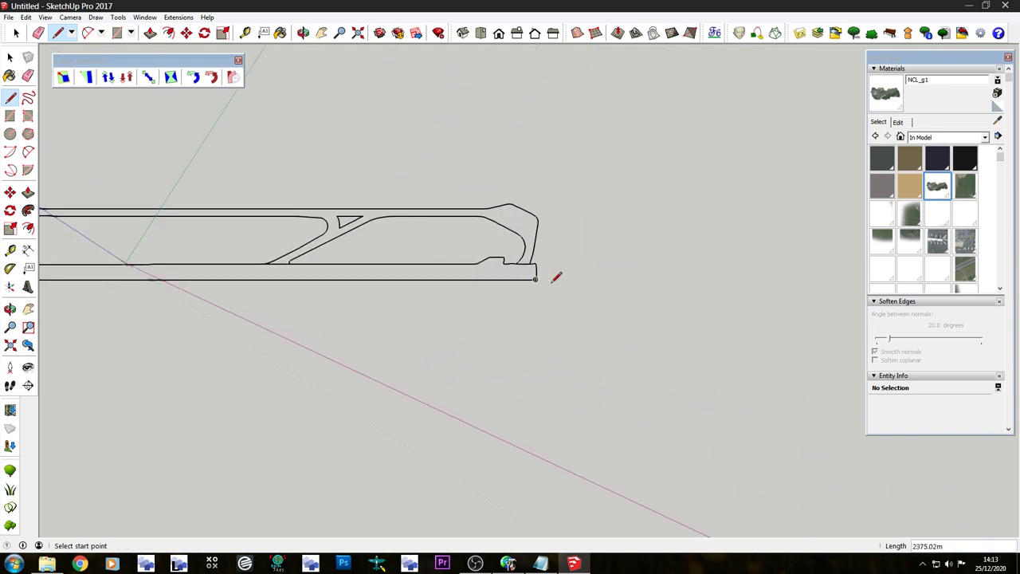
# Draw a short line across the northern taxiway to close the face of its eastern part.
pyautogui.click(268, 215)
pyautogui.click(273, 208)
pyautogui.scroll(-2, 518, 265)
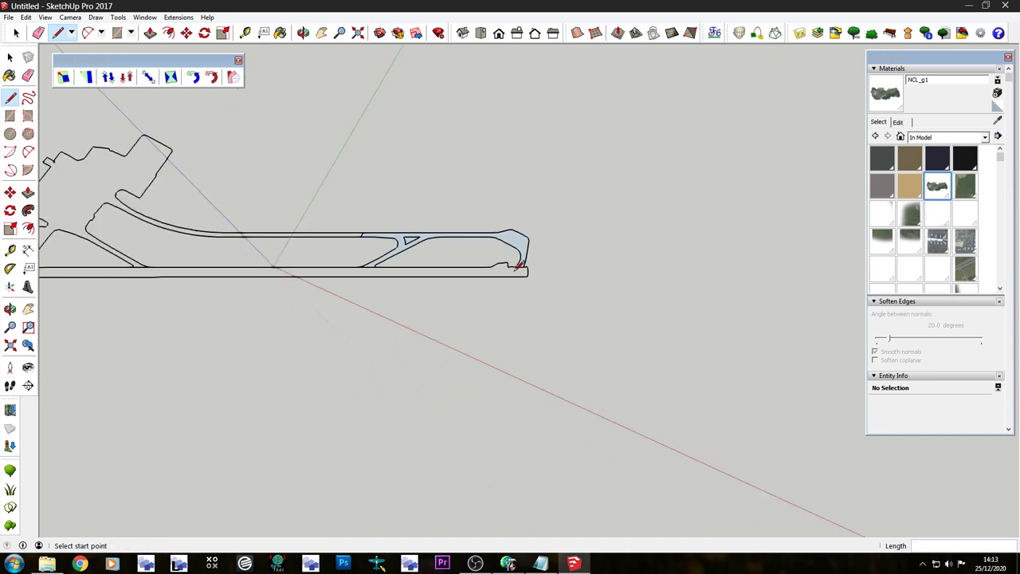
pyautogui.scroll(7, 424, 255)
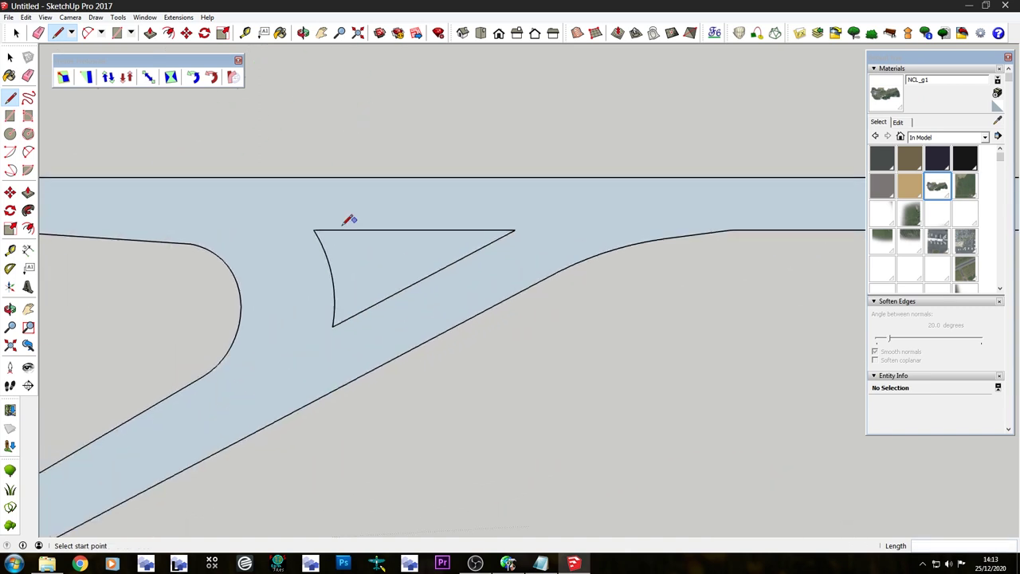
# Redraw the upper edge of the triangular island in the taxiway junction, about 77 m long, between its two corners.
pyautogui.click(313, 231)
pyautogui.click(515, 230)
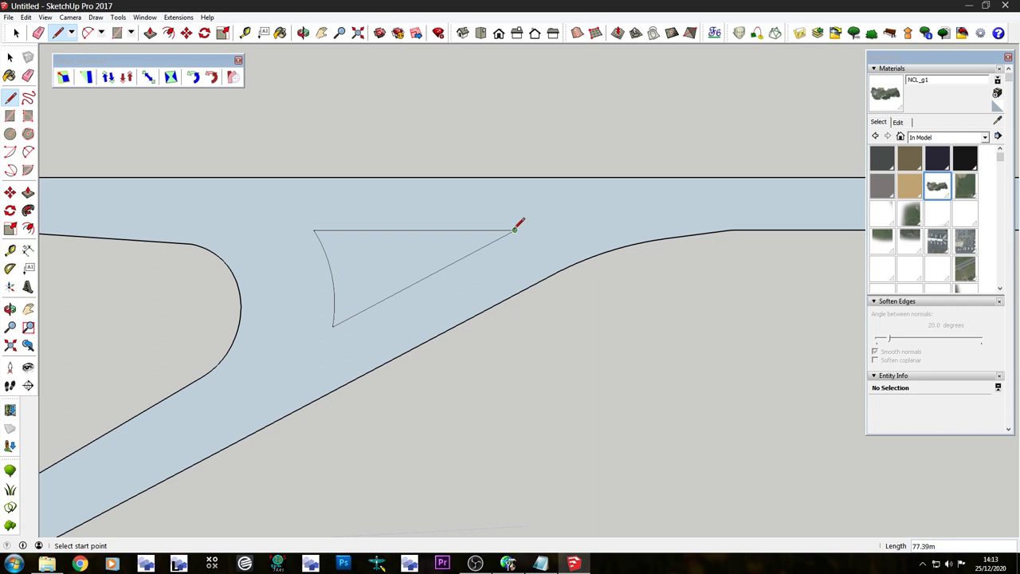
pyautogui.press('space')
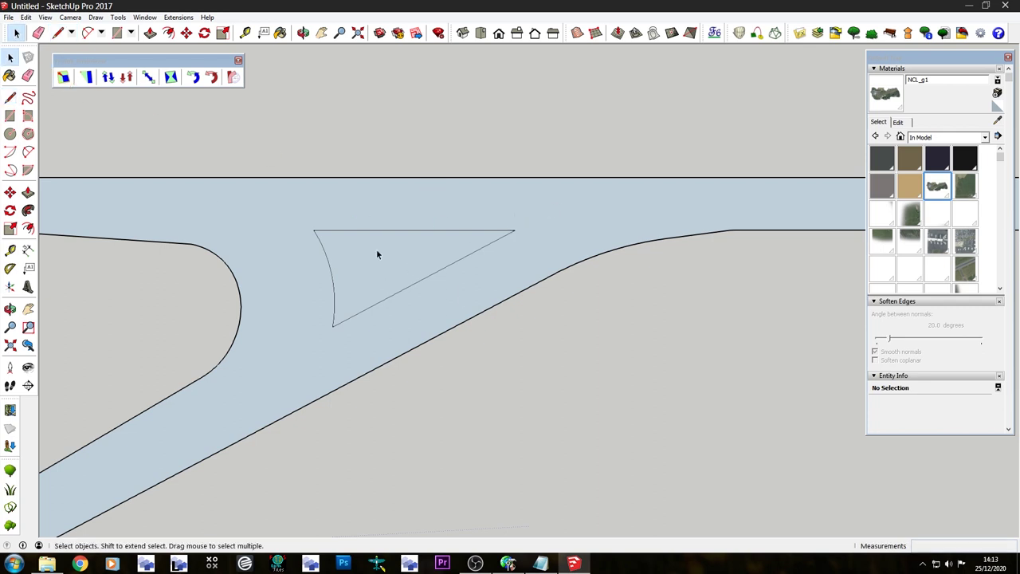
pyautogui.scroll(-5, 624, 187)
pyautogui.moveTo(617, 189); pyautogui.dragTo(603, 197, button='middle')
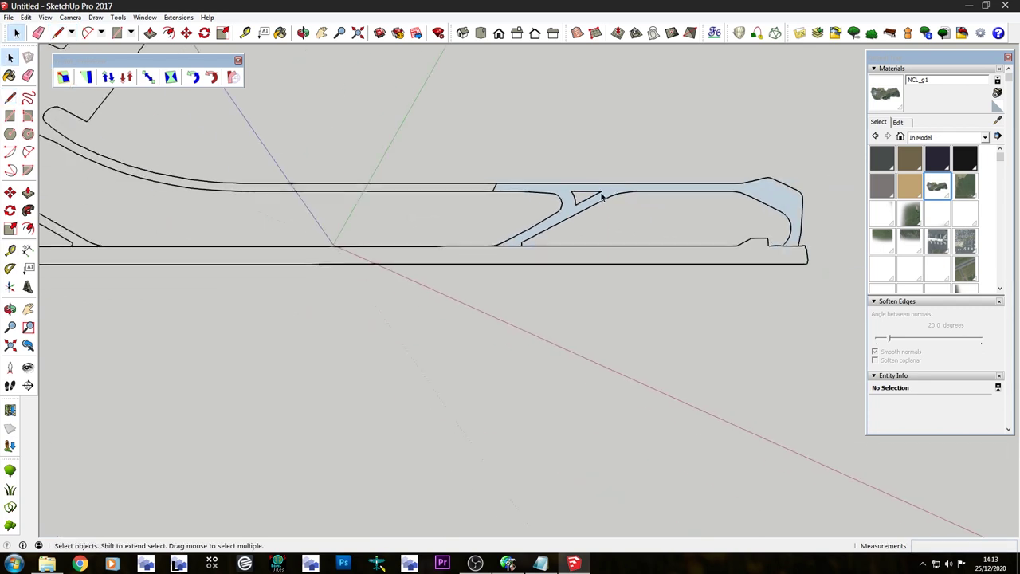
# Draw a second line across the curved western part of the northern taxiway to close its middle section.
pyautogui.click(61, 37)
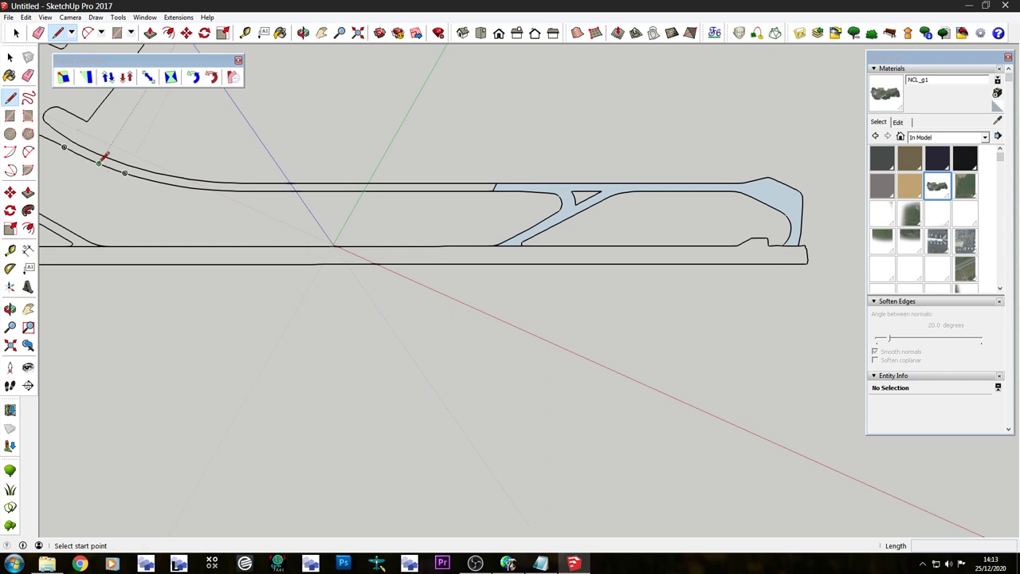
pyautogui.click(99, 163)
pyautogui.click(107, 153)
pyautogui.scroll(-5, 426, 217)
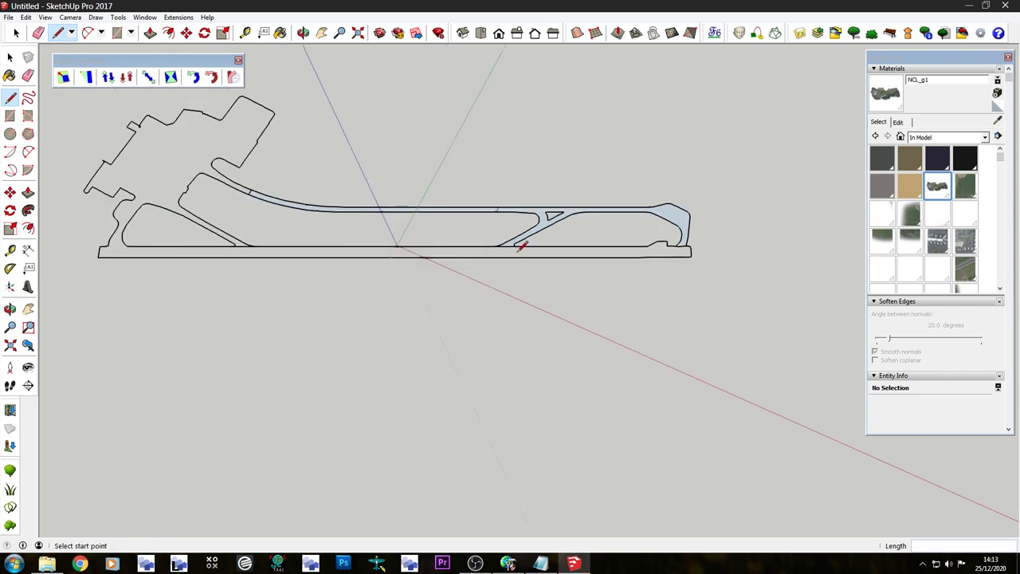
# Erase the first dividing line across the straight part of the northern taxiway.
pyautogui.click(39, 33)
pyautogui.scroll(5, 591, 192)
pyautogui.scroll(2, 592, 192)
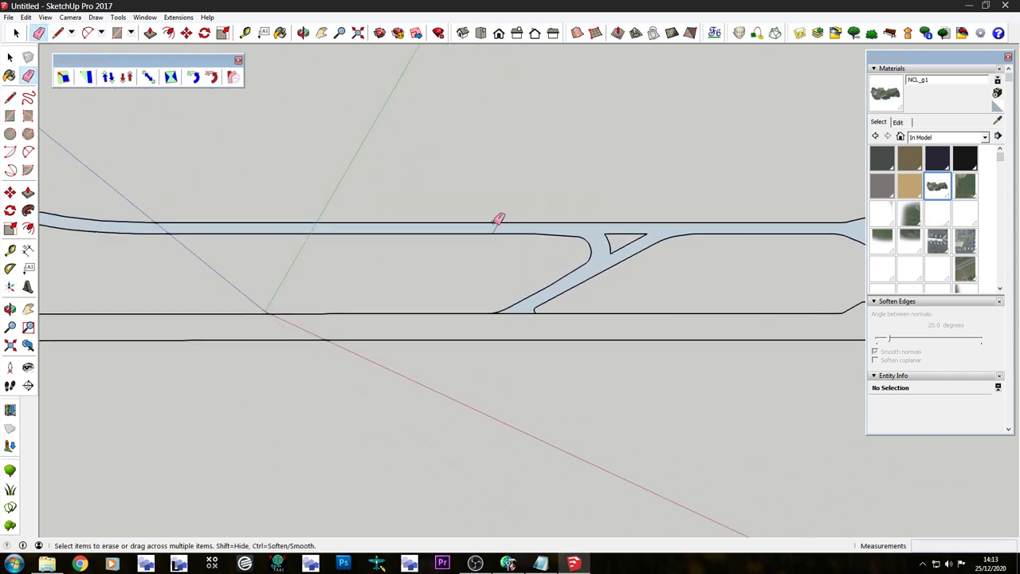
pyautogui.scroll(-3, 643, 258)
# Draw a dividing line across the runway, west of the origin, between its two long edges.
pyautogui.click(57, 32)
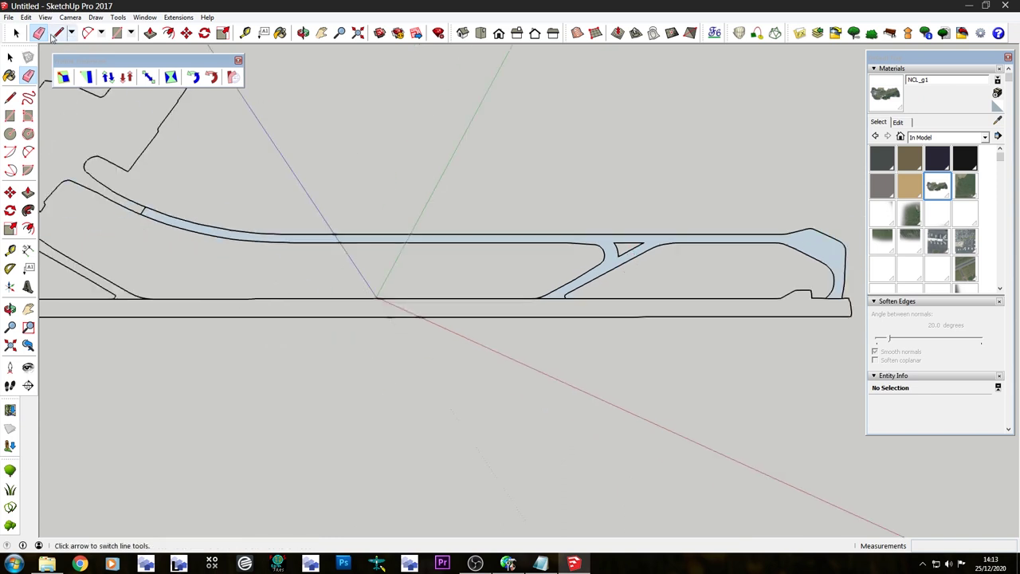
pyautogui.click(262, 299)
pyautogui.click(262, 315)
pyautogui.scroll(-2, 465, 314)
pyautogui.scroll(6, 419, 329)
pyautogui.scroll(-5, 419, 329)
pyautogui.scroll(5, 390, 334)
pyautogui.scroll(1, 307, 318)
# Draw a diagonal from the runway's southwest corner to the taxiway corner and continue it across the western taxiway's mouth.
pyautogui.click(214, 387)
pyautogui.click(299, 279)
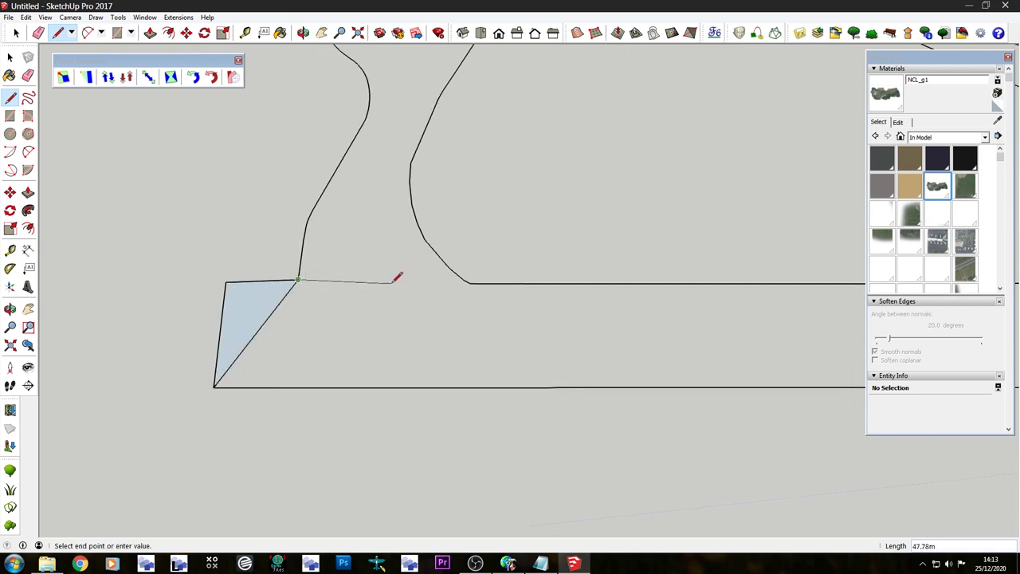
pyautogui.click(471, 280)
pyautogui.scroll(-5, 279, 354)
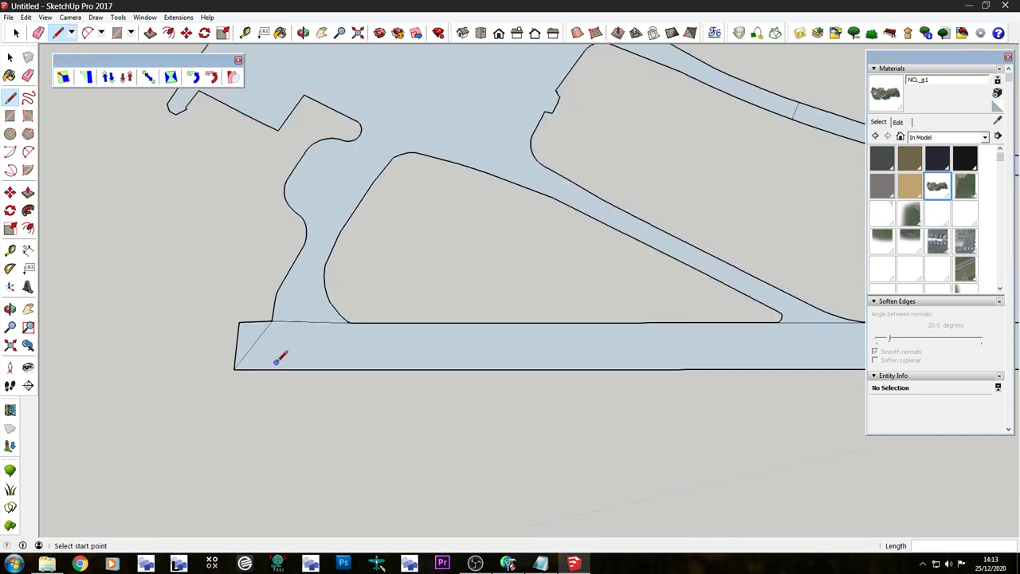
pyautogui.scroll(-2, 278, 354)
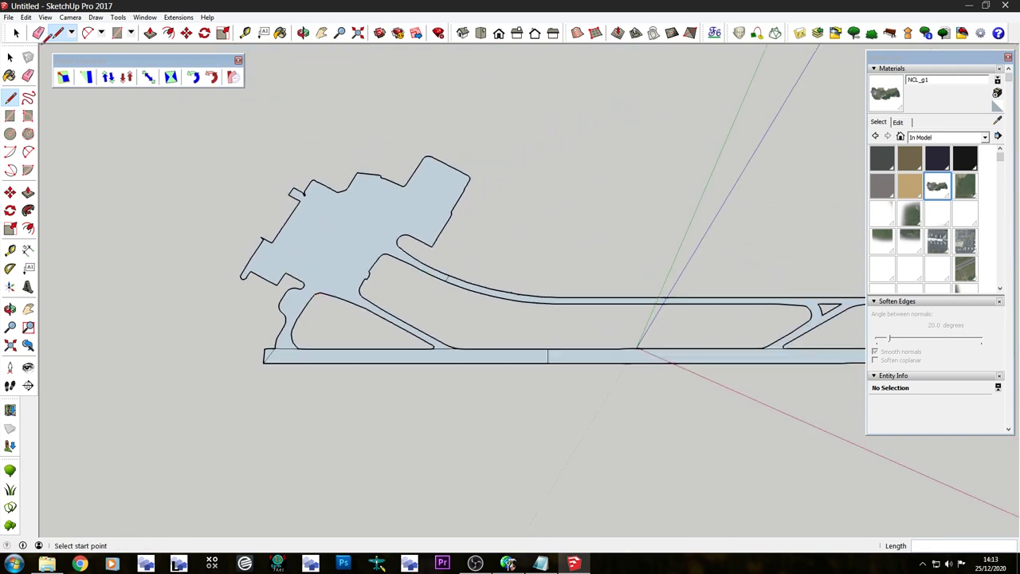
# Erase the diagonal at the runway's western end and the line across the western taxiway's mouth.
pyautogui.click(38, 33)
pyautogui.scroll(6, 232, 362)
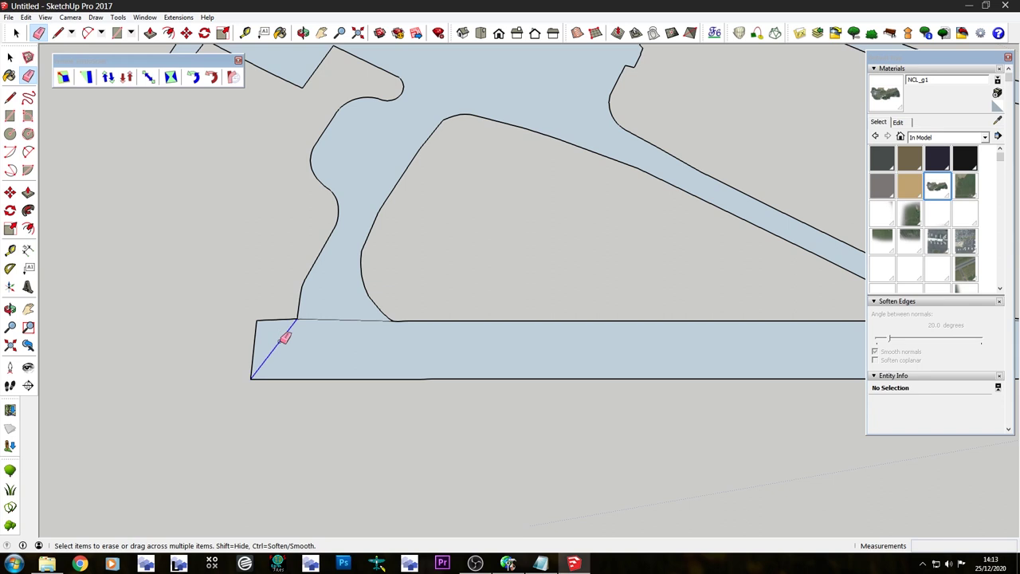
pyautogui.moveTo(339, 309); pyautogui.dragTo(287, 335)
pyautogui.scroll(-4, 268, 342)
# Erase the dividing line across the curved part of the northern taxiway.
pyautogui.scroll(6, 547, 221)
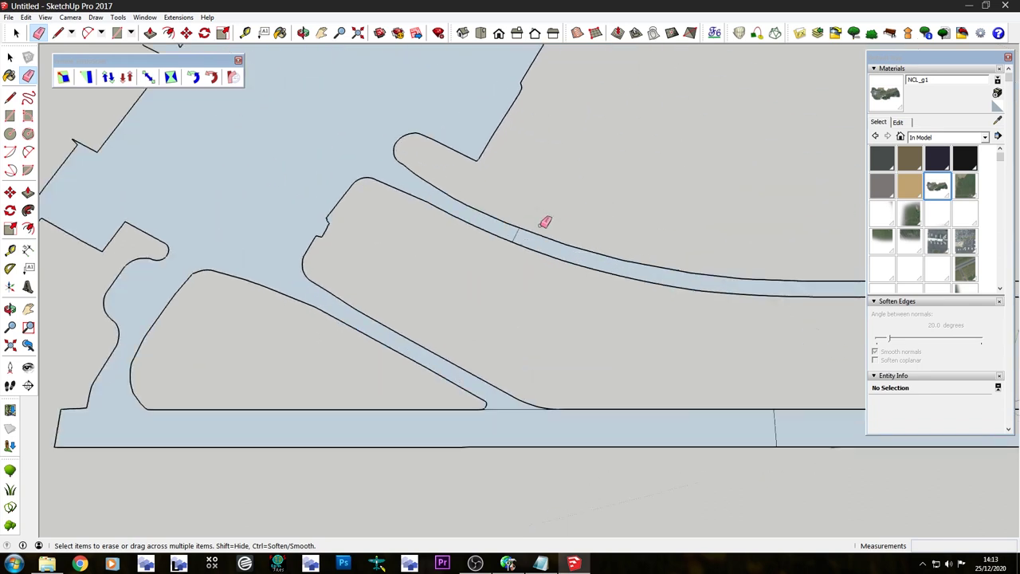
pyautogui.scroll(2, 516, 239)
pyautogui.scroll(-3, 141, 126)
pyautogui.scroll(4, 306, 424)
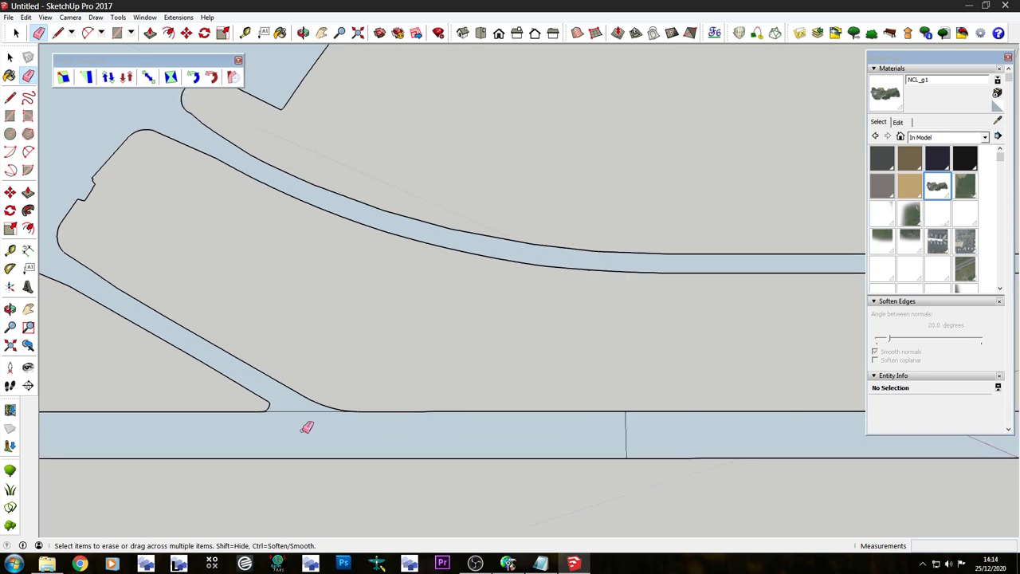
pyautogui.scroll(-3, 204, 389)
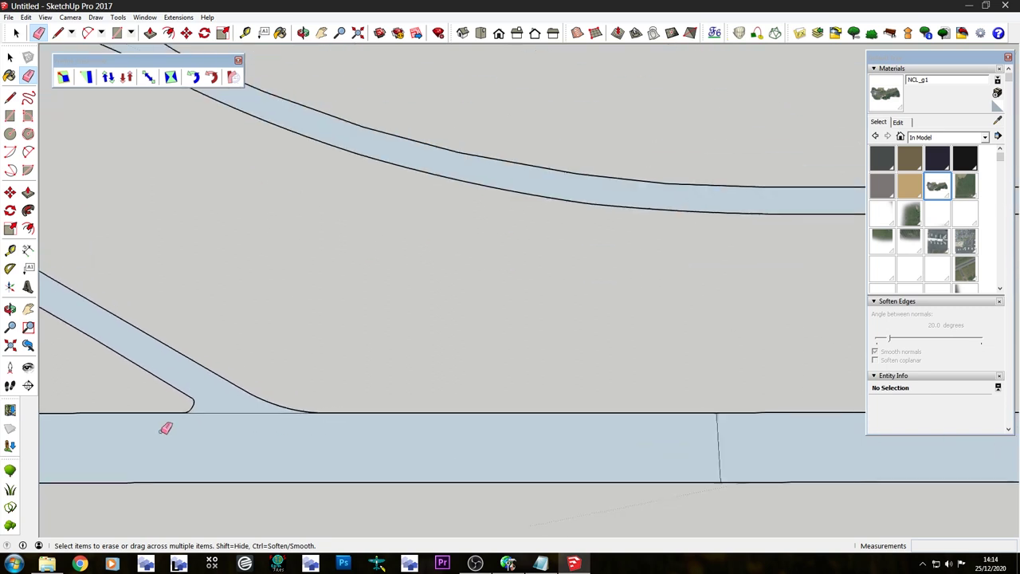
# Erase the remaining dividing lines across the runway and at the taxiway junctions to merge the pavement faces.
pyautogui.scroll(-3, 182, 426)
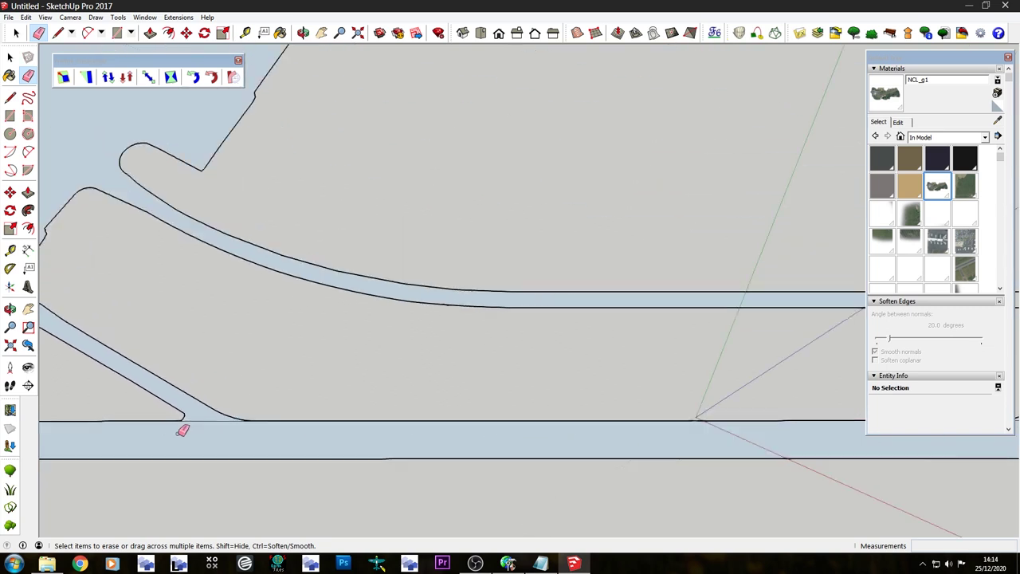
pyautogui.scroll(4, 656, 421)
pyautogui.click(647, 430)
pyautogui.scroll(-4, 219, 439)
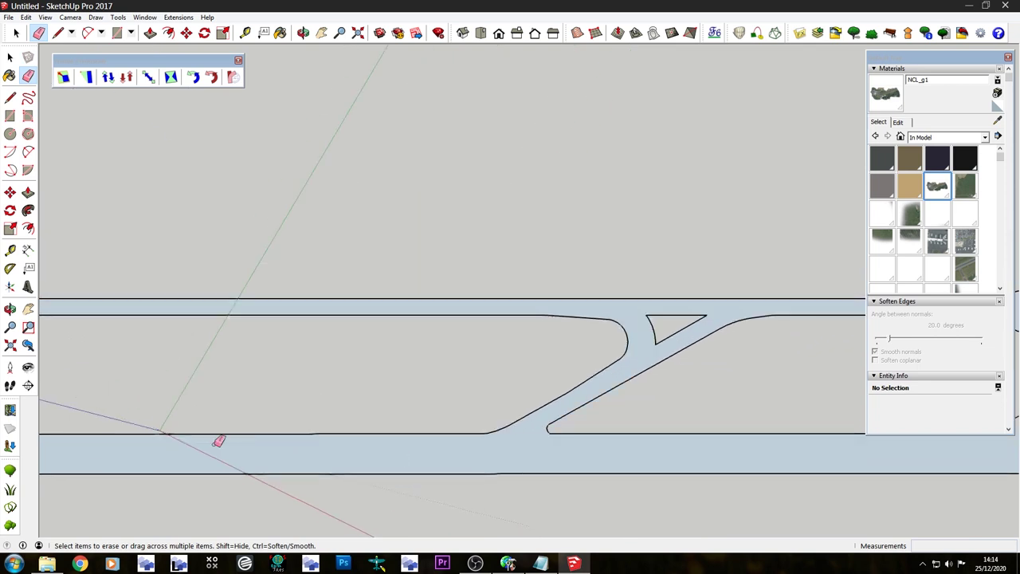
pyautogui.scroll(-3, 599, 401)
pyautogui.scroll(6, 599, 401)
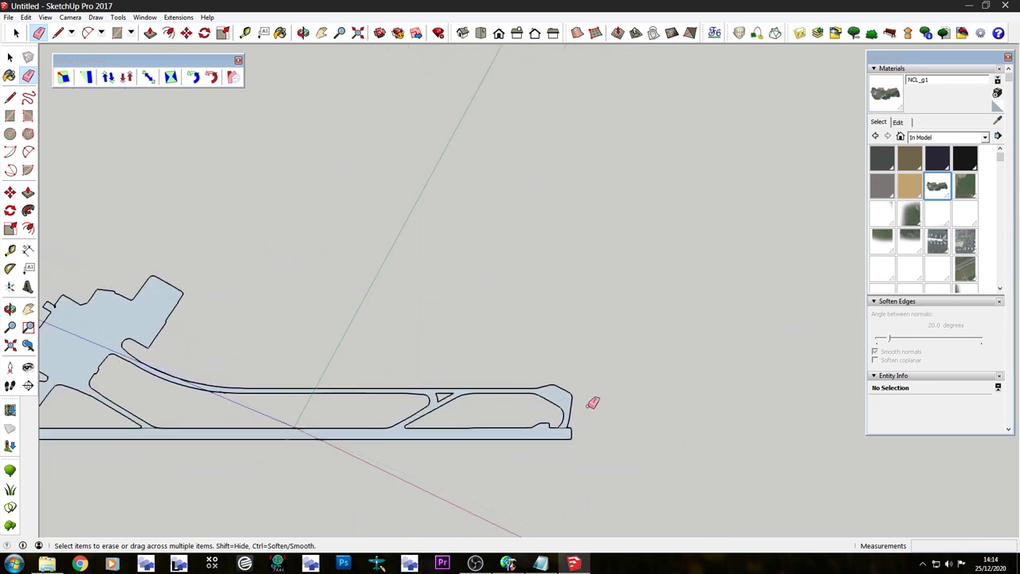
pyautogui.scroll(-8, 719, 410)
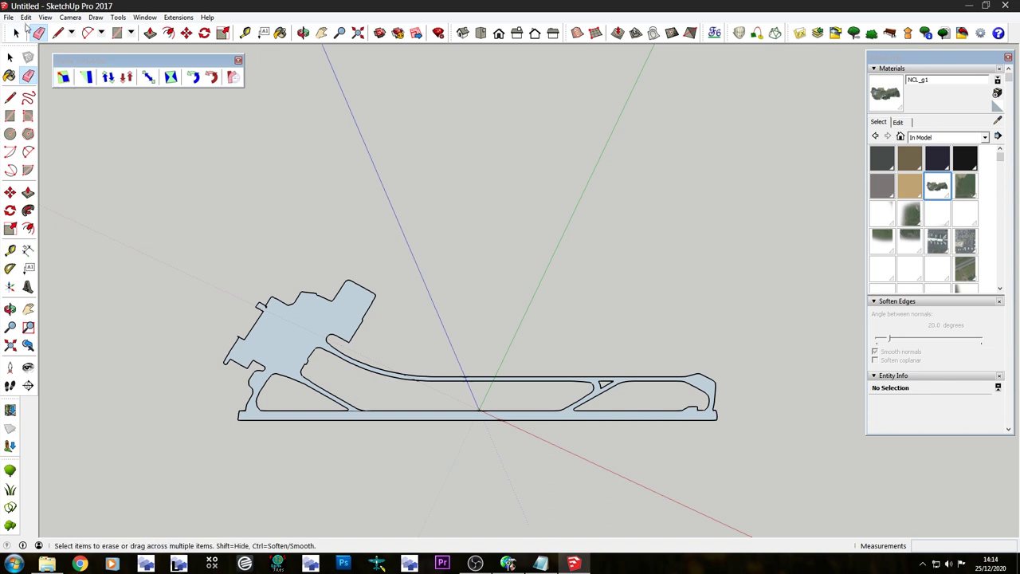
# Unhide the aerial image beneath the traced pavement.
pyautogui.click(26, 17)
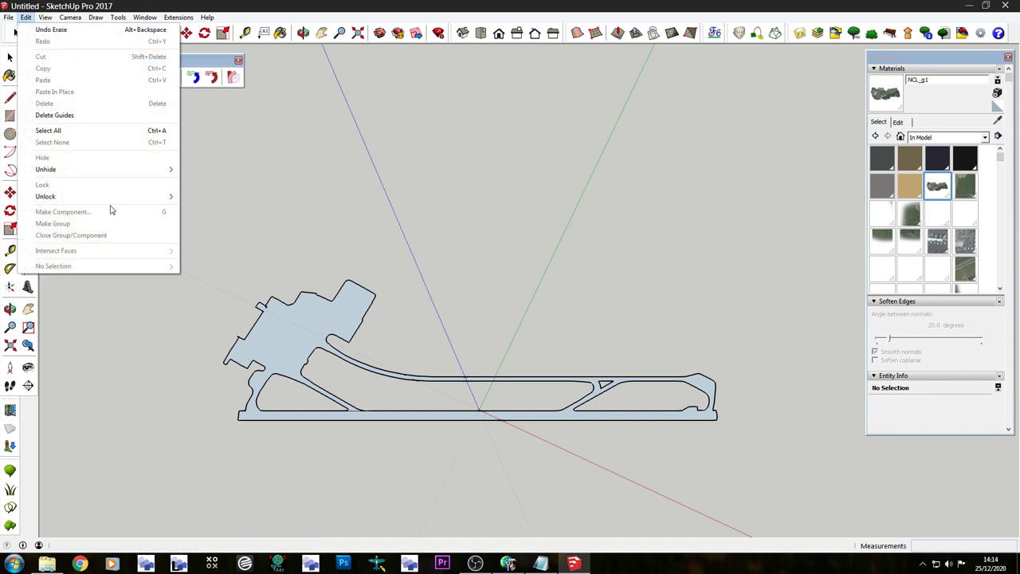
pyautogui.moveTo(134, 169)
pyautogui.click(199, 193)
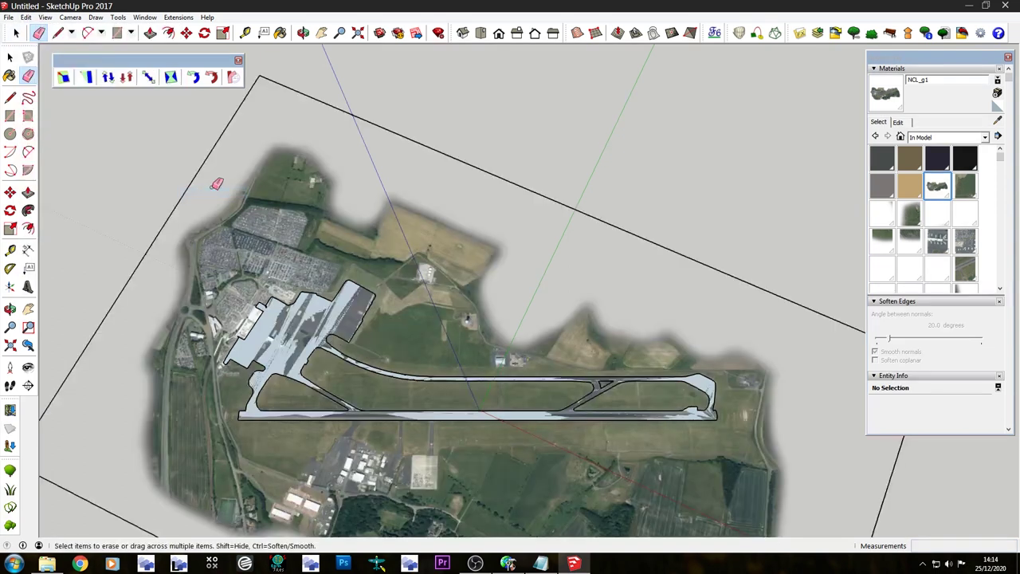
pyautogui.moveTo(288, 283); pyautogui.dragTo(559, 243, button='middle')
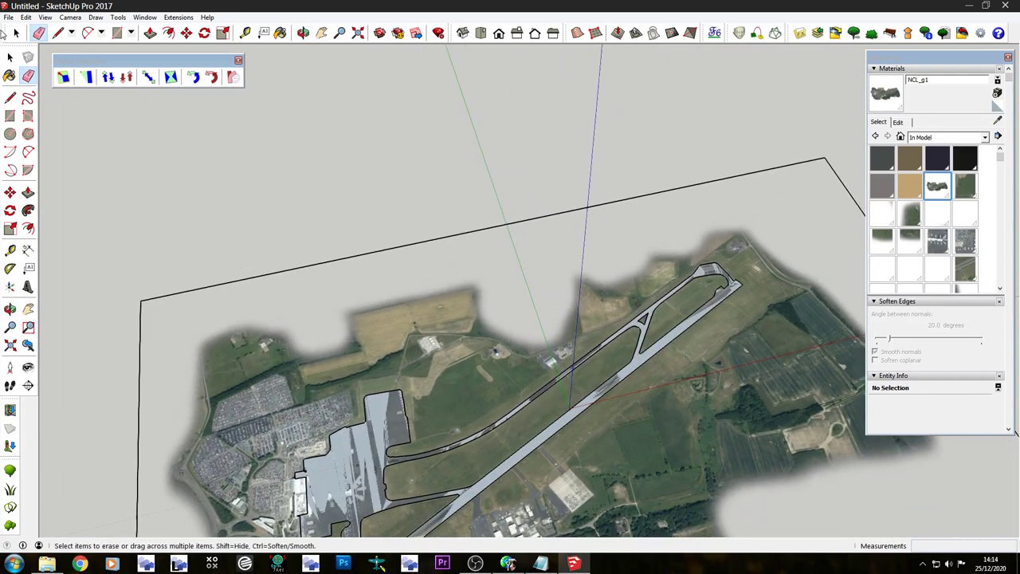
# Select the entire traced pavement with its edges and move it up 0.1 m along the blue axis, clear of the aerial image.
pyautogui.click(16, 32)
pyautogui.scroll(5, 354, 436)
pyautogui.tripleClick(354, 436)
pyautogui.moveTo(354, 436); pyautogui.dragTo(351, 375, button='middle')
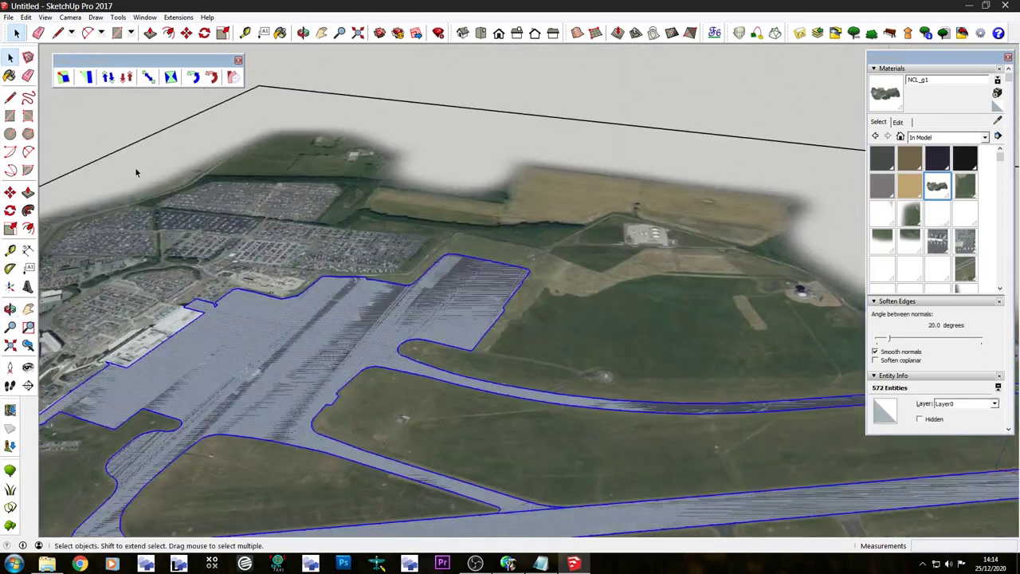
pyautogui.click(186, 33)
pyautogui.scroll(6, 319, 338)
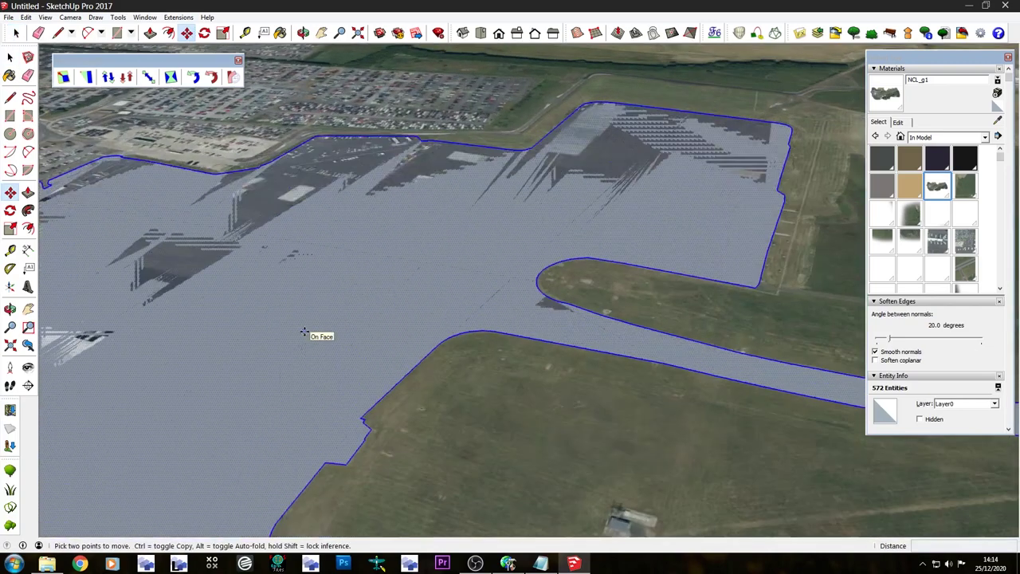
pyautogui.moveTo(534, 325); pyautogui.dragTo(476, 162, button='middle')
pyautogui.scroll(-2, 476, 162)
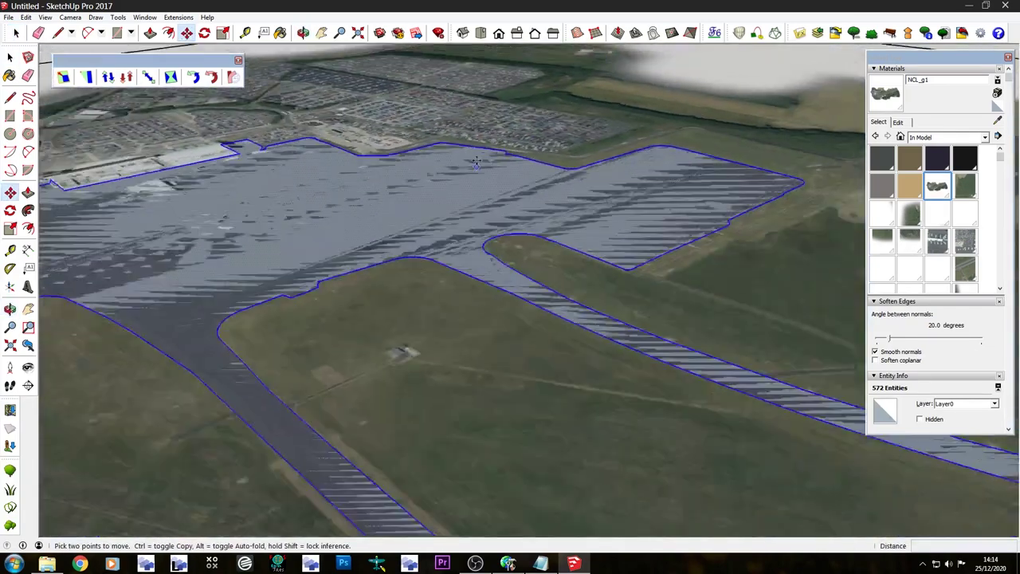
pyautogui.scroll(-1, 476, 162)
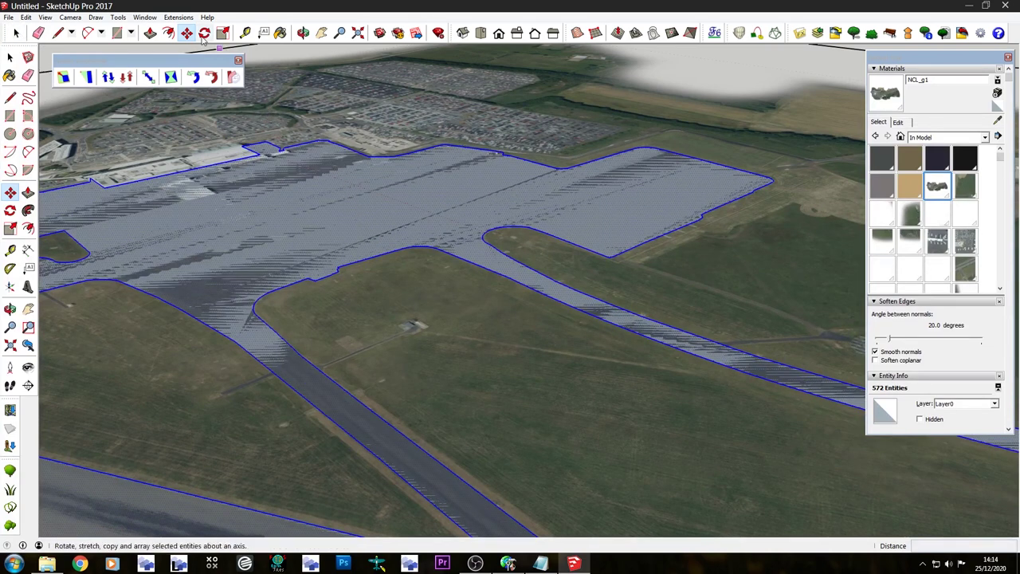
pyautogui.scroll(3, 368, 252)
pyautogui.scroll(4, 368, 251)
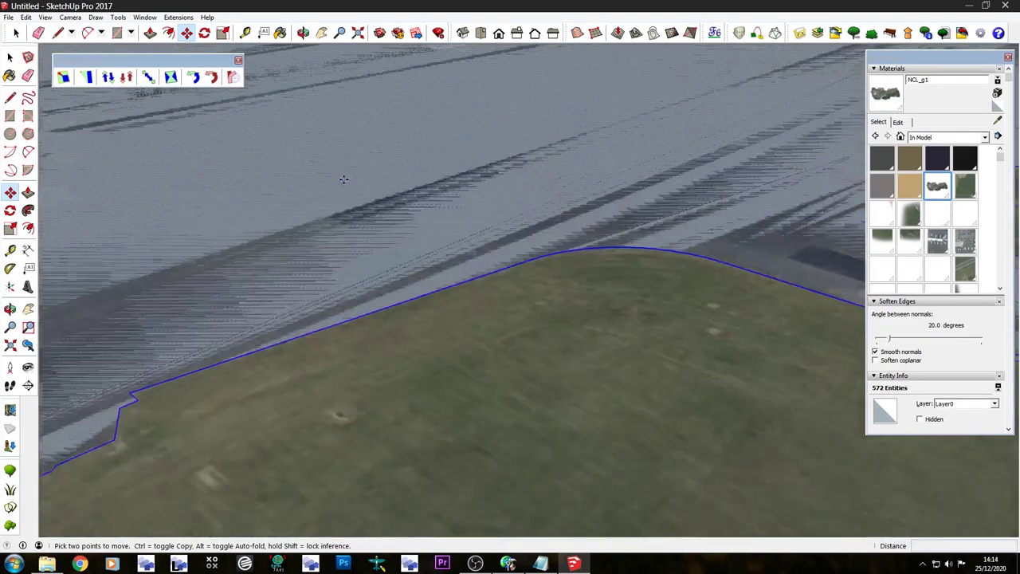
pyautogui.click(452, 403)
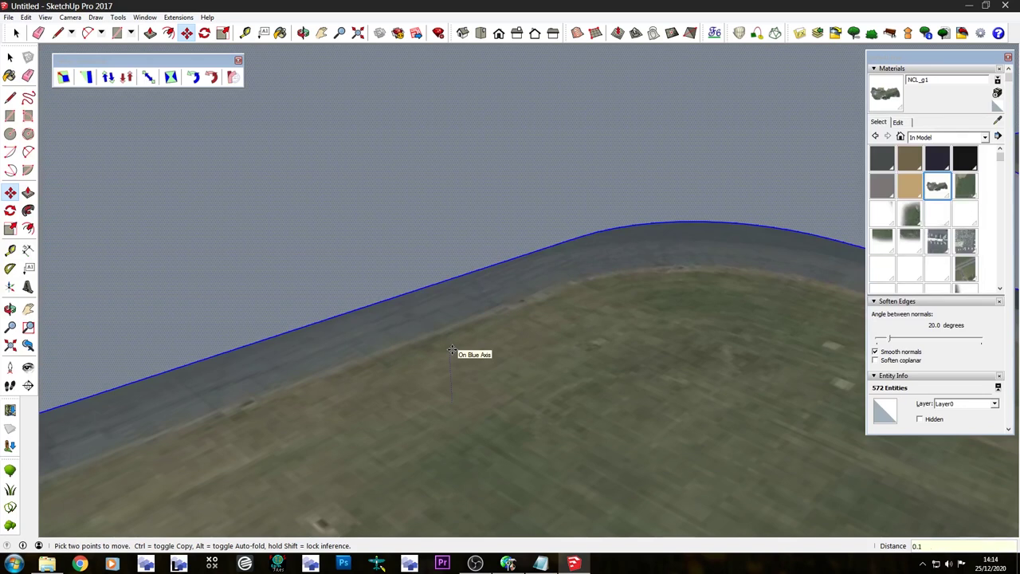
pyautogui.press('Return')
pyautogui.moveTo(452, 349); pyautogui.dragTo(341, 191, button='middle')
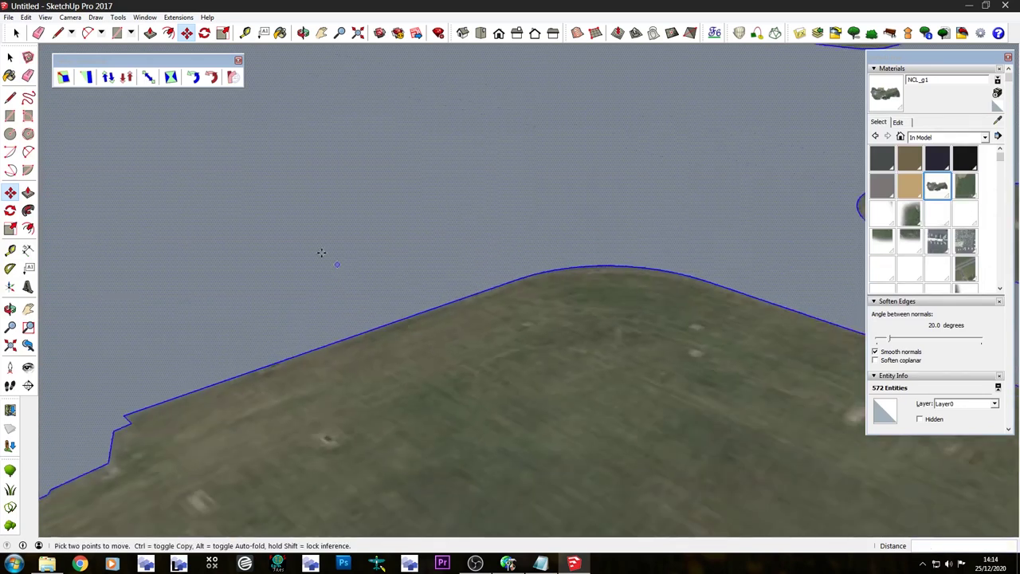
# Reverse the selected pavement's face and make the whole pavement a group.
pyautogui.click(16, 32)
pyautogui.rightClick(302, 213)
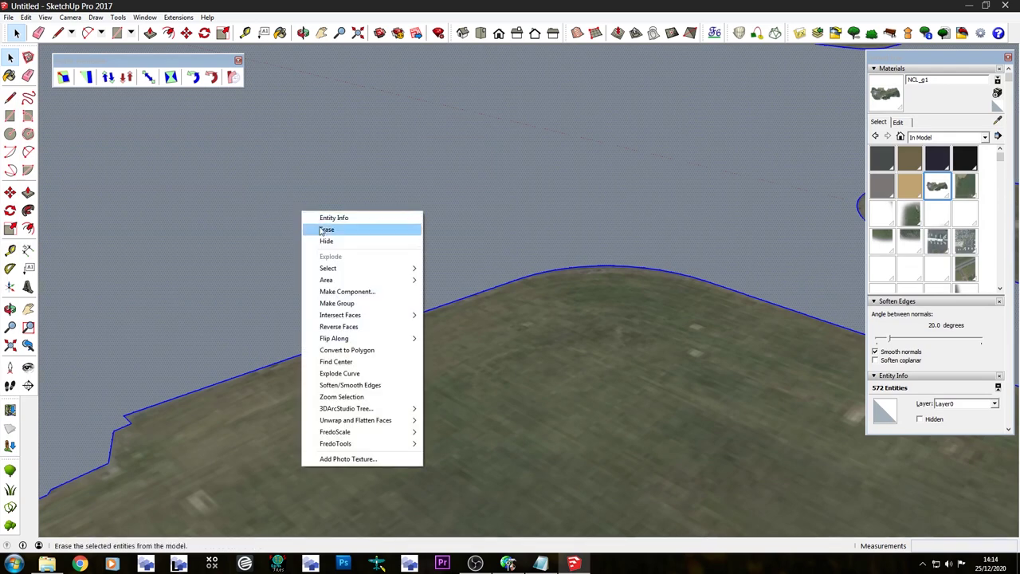
pyautogui.click(360, 327)
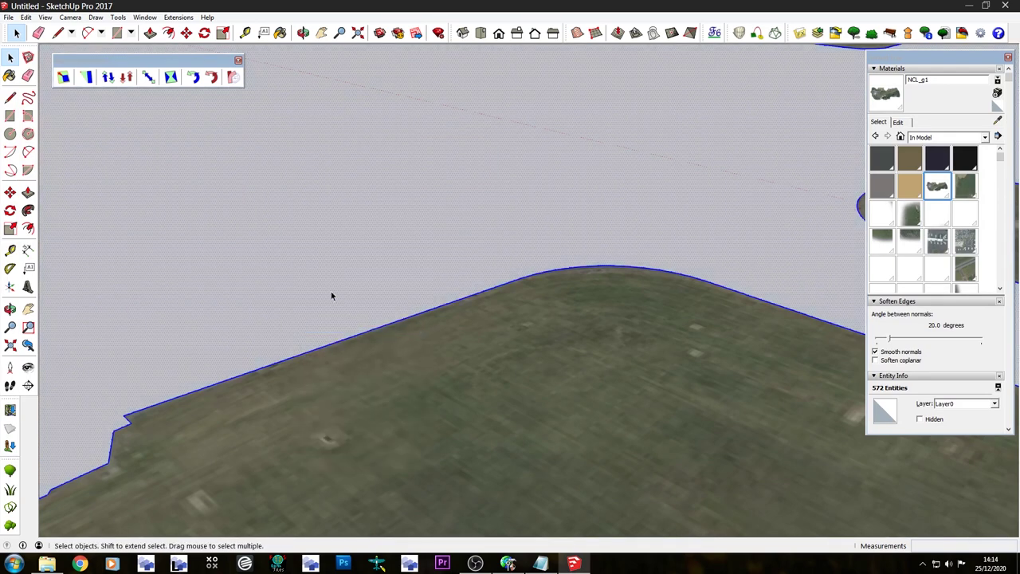
pyautogui.rightClick(321, 226)
pyautogui.click(369, 324)
pyautogui.scroll(-8, 359, 334)
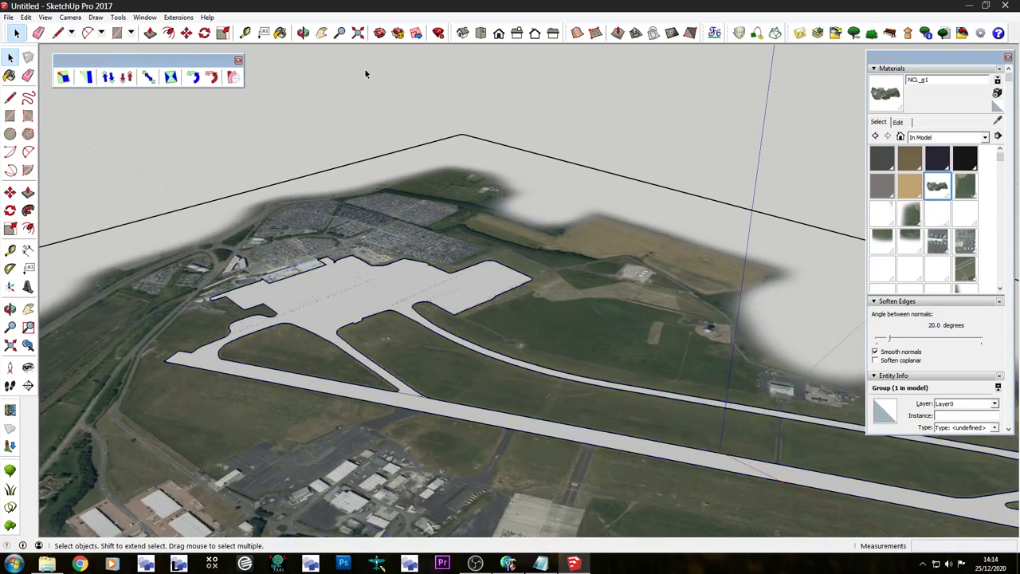
pyautogui.moveTo(365, 74); pyautogui.dragTo(523, 319, button='middle')
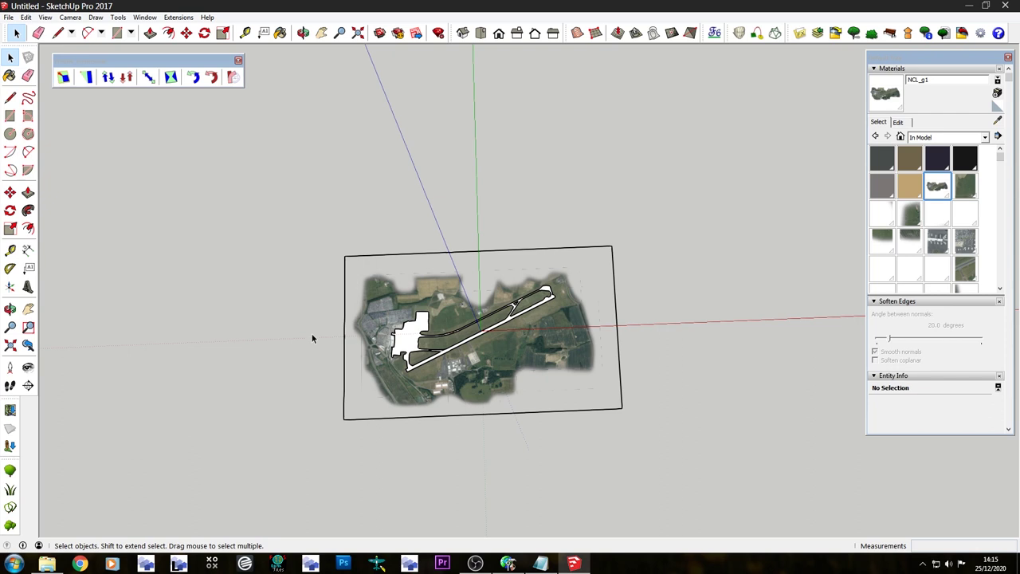
pyautogui.scroll(5, 380, 423)
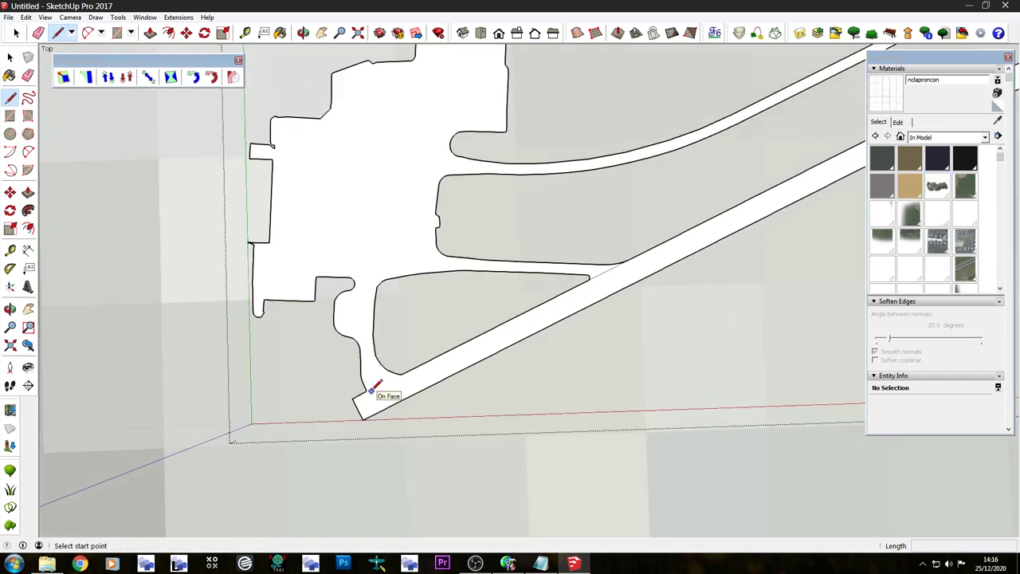
pyautogui.scroll(-6, 373, 388)
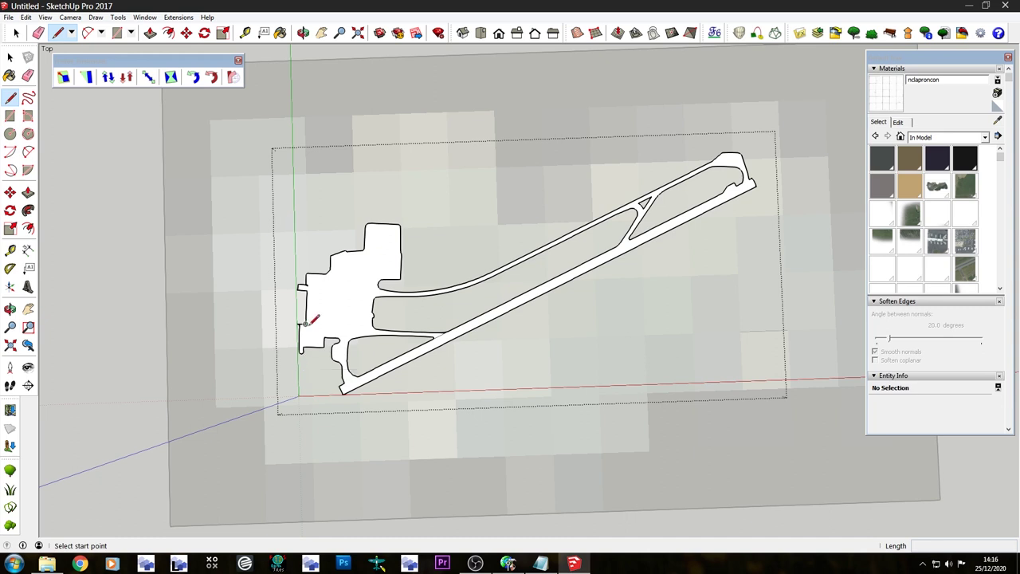
pyautogui.scroll(3, 311, 322)
pyautogui.press('space')
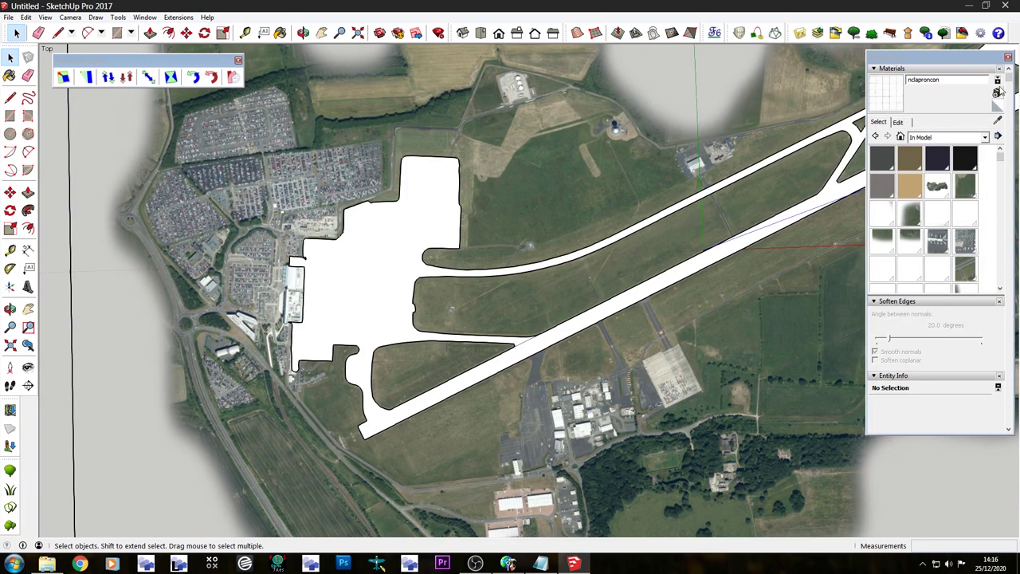
# Create a material named HDasphNCL using the texture image HD Asphalt6.png.
pyautogui.click(997, 92)
pyautogui.click(226, 268)
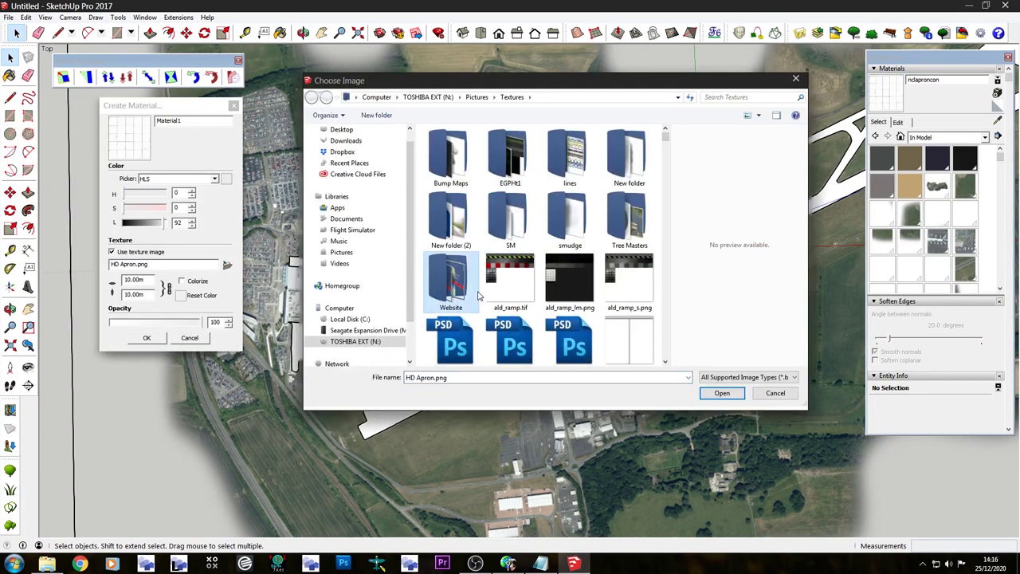
pyautogui.write('hd')
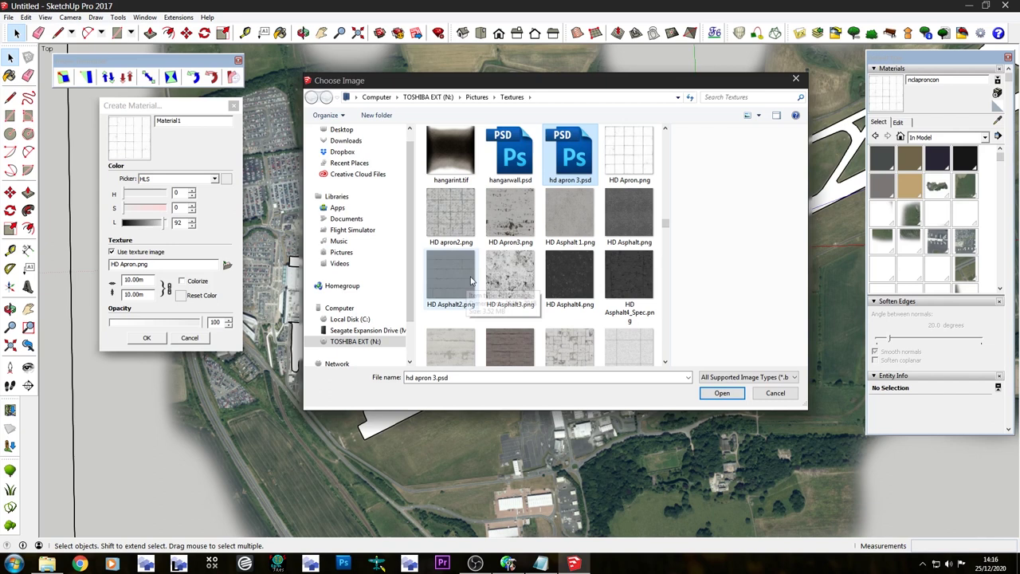
pyautogui.click(620, 213)
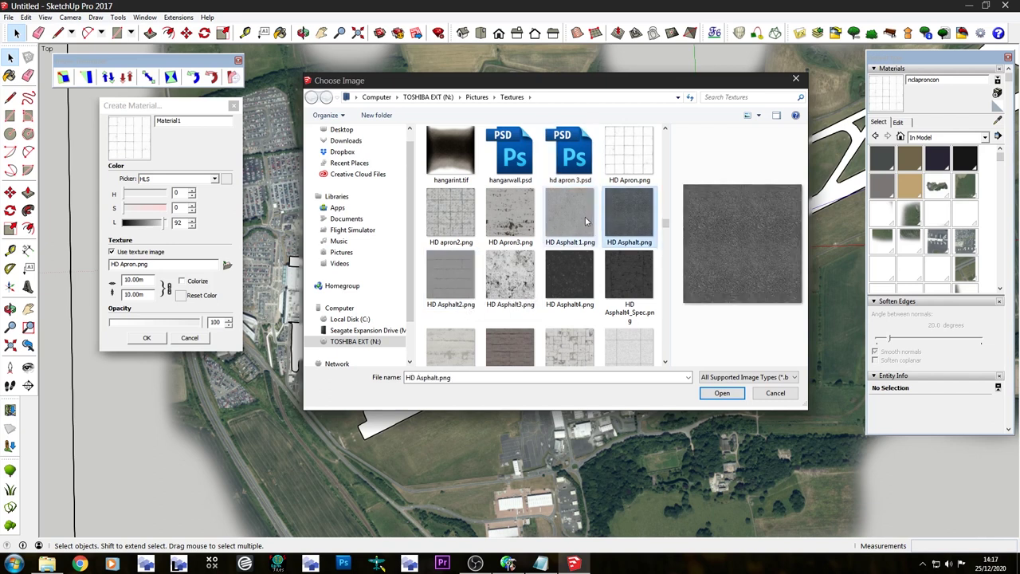
pyautogui.click(557, 278)
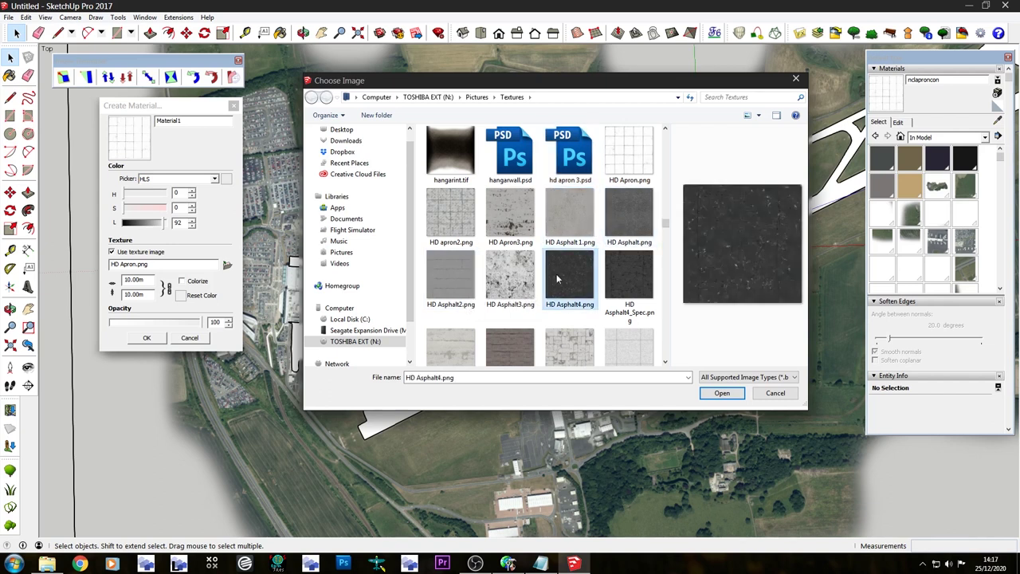
pyautogui.scroll(-2, 552, 278)
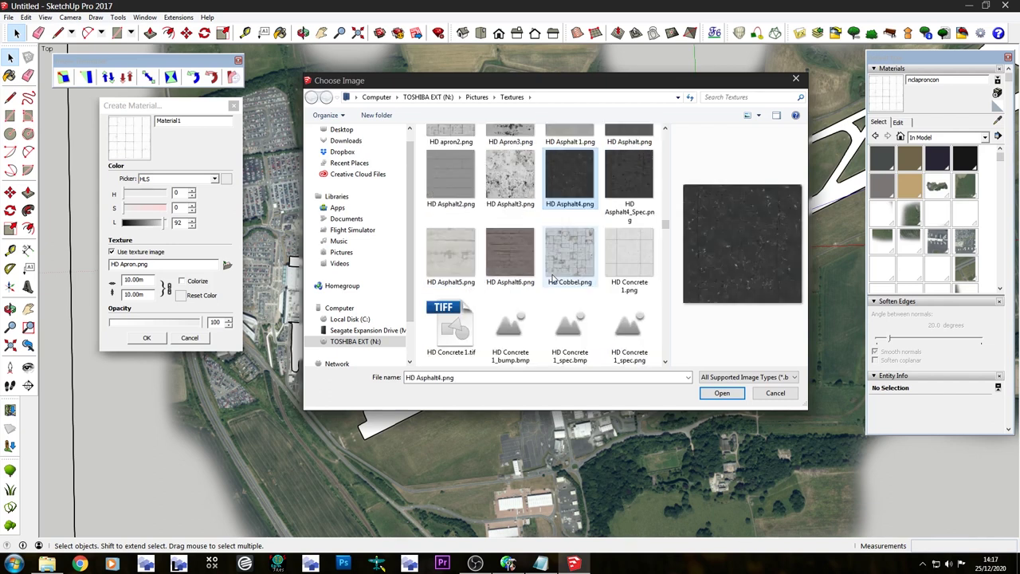
pyautogui.click(494, 263)
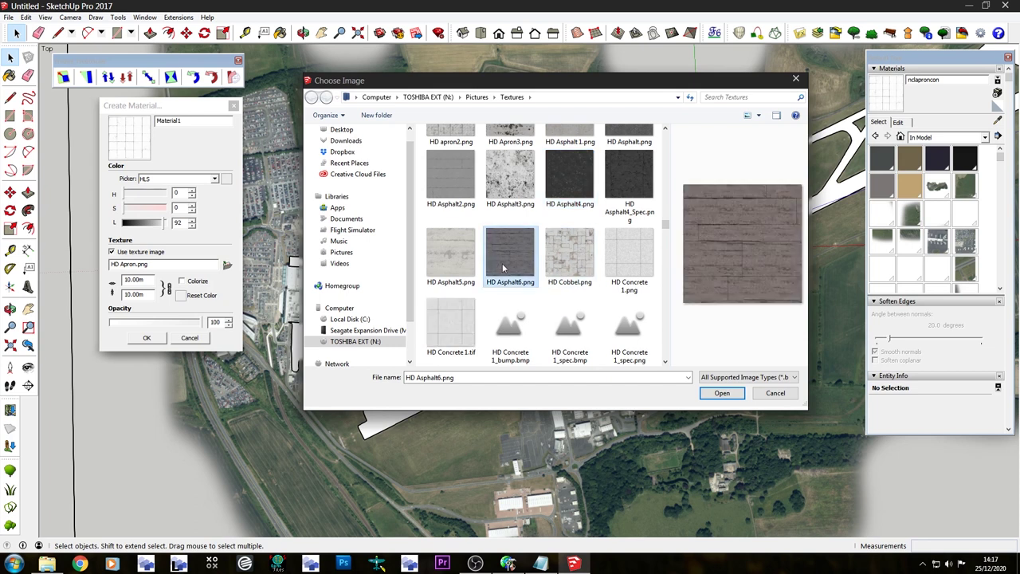
pyautogui.click(722, 394)
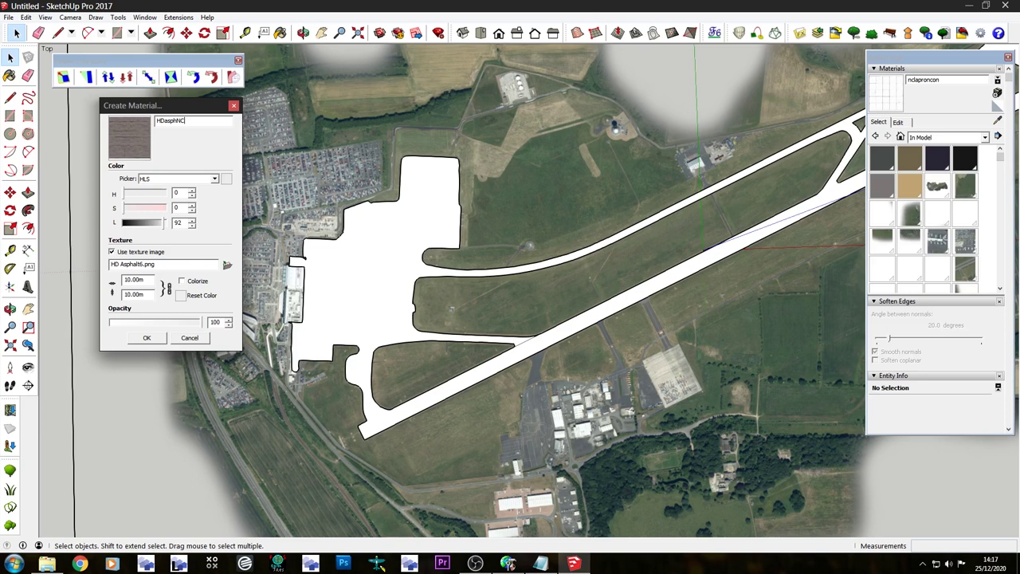
pyautogui.click(157, 341)
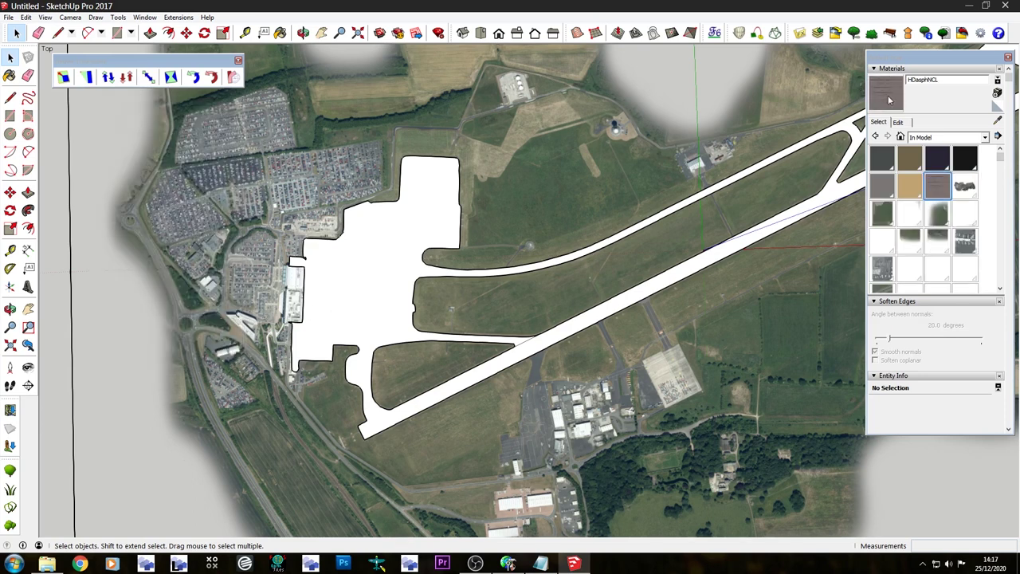
# Open the pavement group for editing and draw a line about 78 m long across the western taxiway's mouth at the runway edge.
pyautogui.click(16, 32)
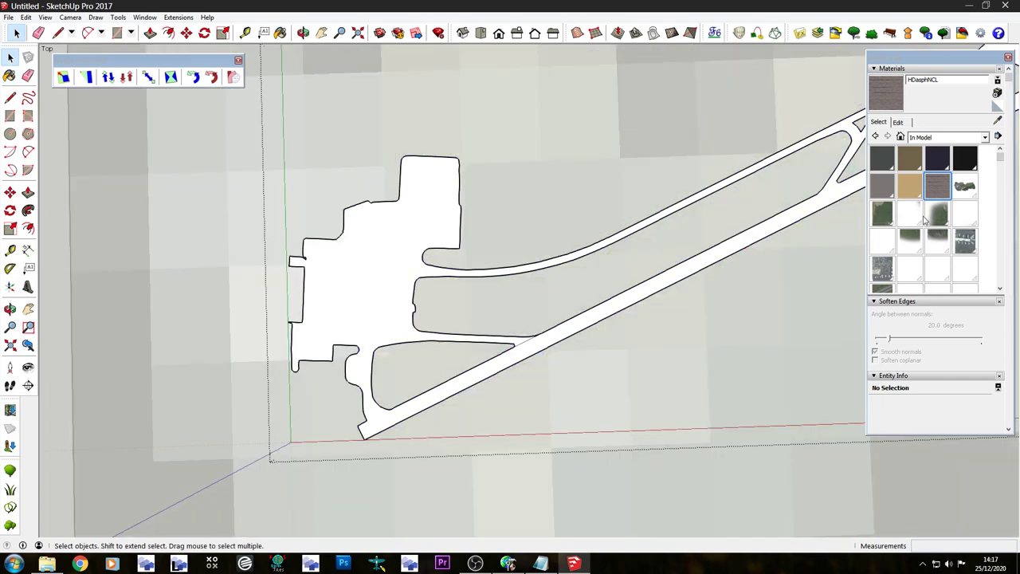
pyautogui.click(937, 186)
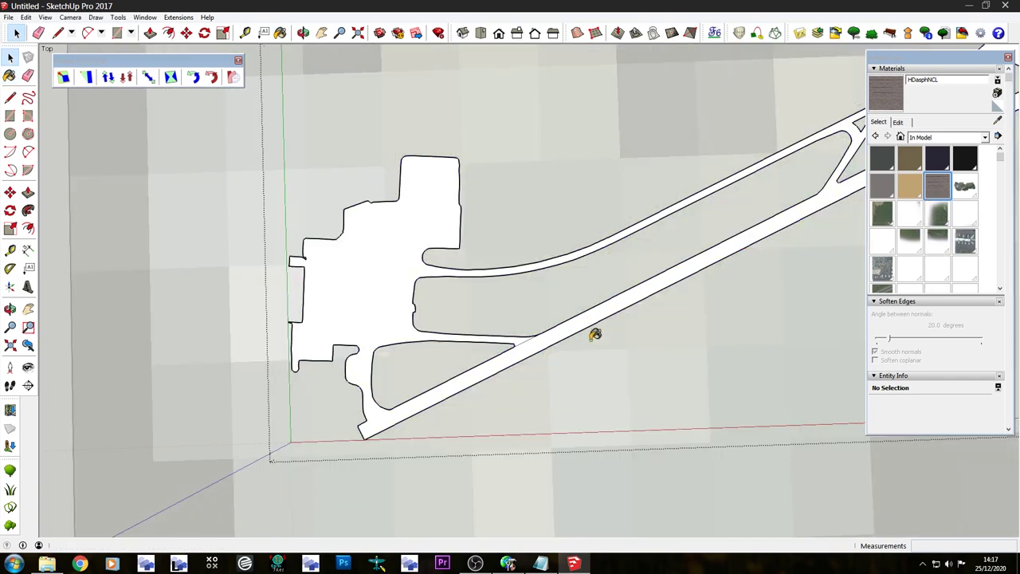
pyautogui.moveTo(592, 337); pyautogui.dragTo(398, 337, button='middle')
pyautogui.scroll(3, 368, 370)
pyautogui.scroll(1, 369, 370)
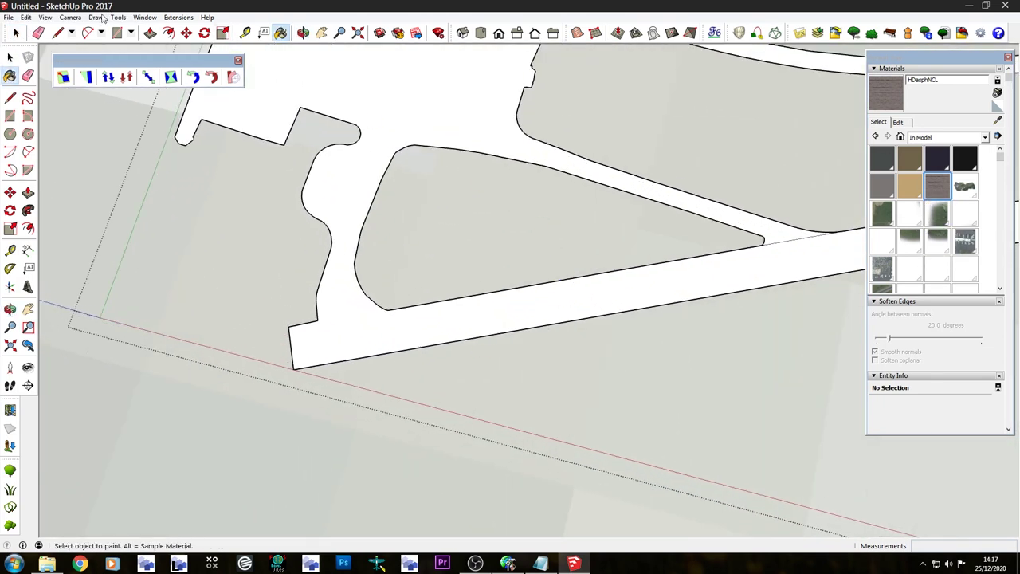
pyautogui.click(57, 33)
pyautogui.scroll(3, 399, 295)
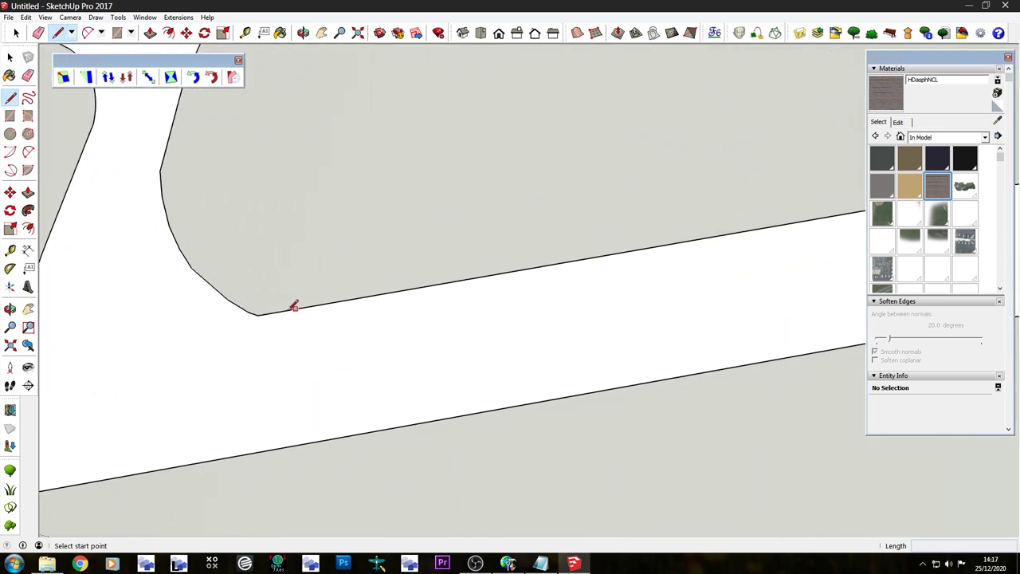
pyautogui.click(257, 315)
pyautogui.scroll(-3, 524, 274)
pyautogui.click(264, 315)
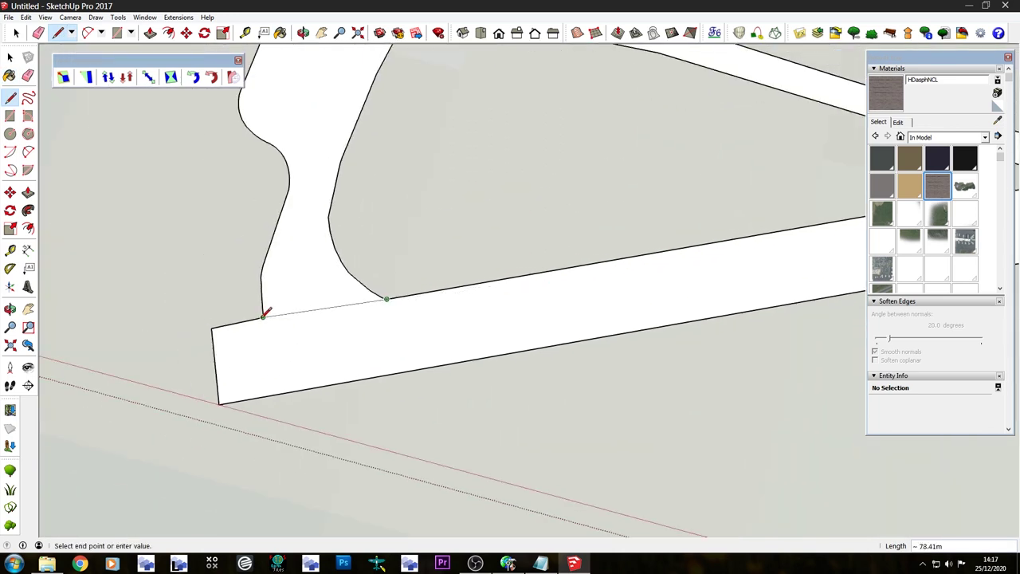
# Draw a line about 78 m long along the runway edge to close off the diagonal taxiway near the small triangular island.
pyautogui.scroll(-5, 136, 366)
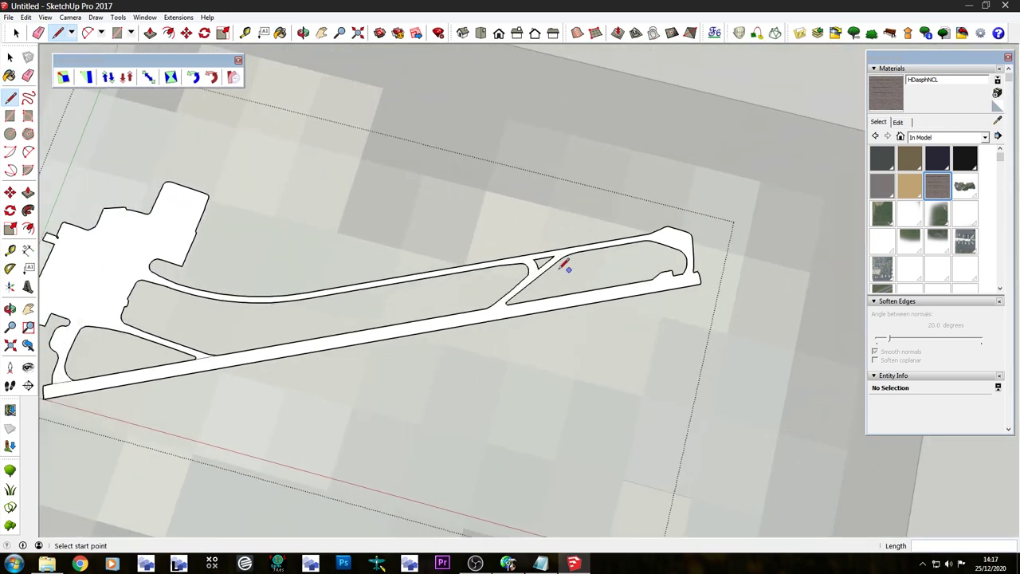
pyautogui.scroll(4, 478, 295)
pyautogui.scroll(2, 453, 314)
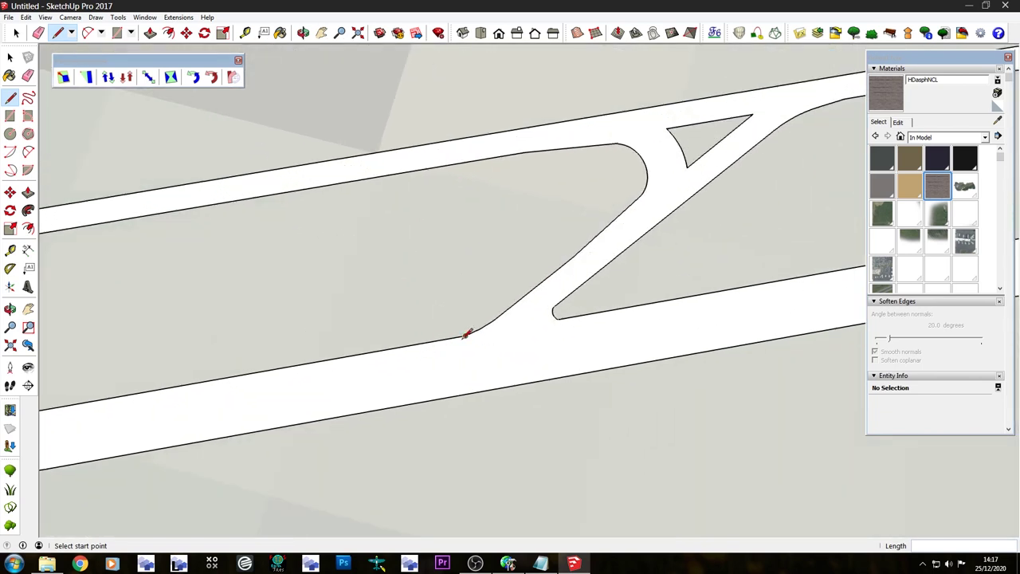
pyautogui.scroll(5, 515, 327)
pyautogui.click(229, 360)
pyautogui.scroll(-2, 231, 359)
pyautogui.scroll(3, 583, 298)
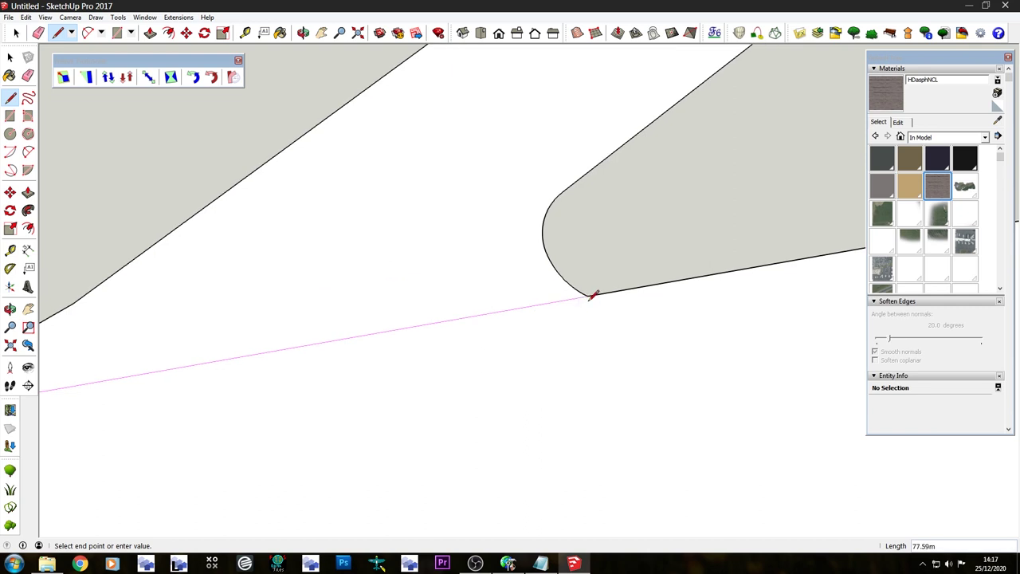
pyautogui.click(591, 295)
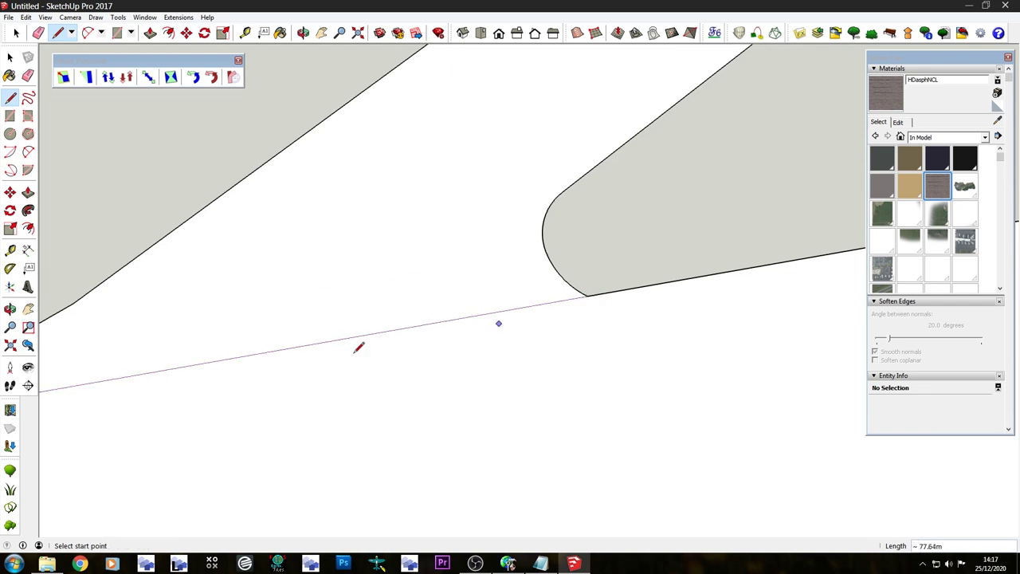
# Draw a line about 40 m long across the mouth of the taxiway at the runway's eastern end.
pyautogui.moveTo(359, 348); pyautogui.dragTo(105, 399, button='middle')
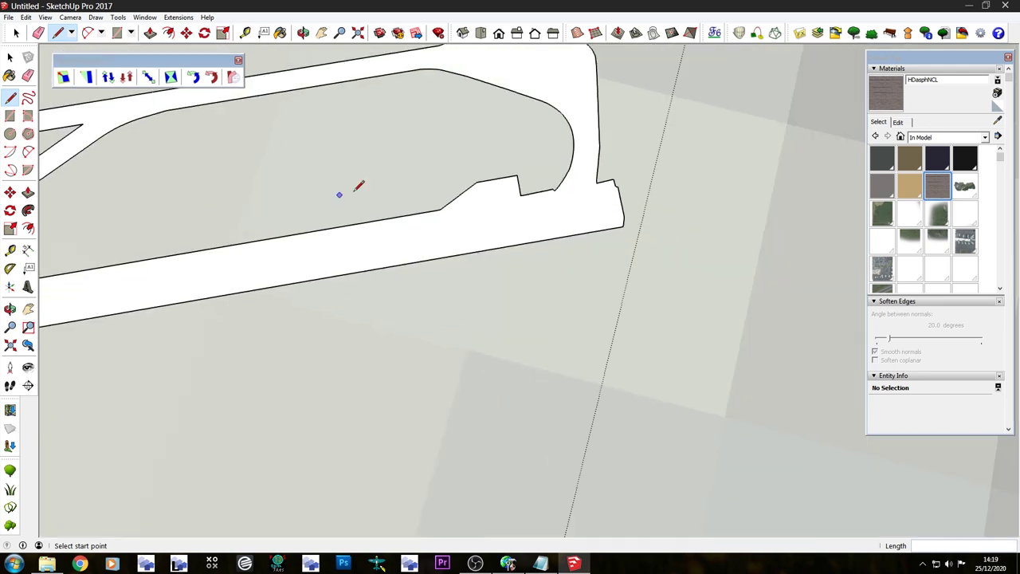
pyautogui.scroll(8, 603, 160)
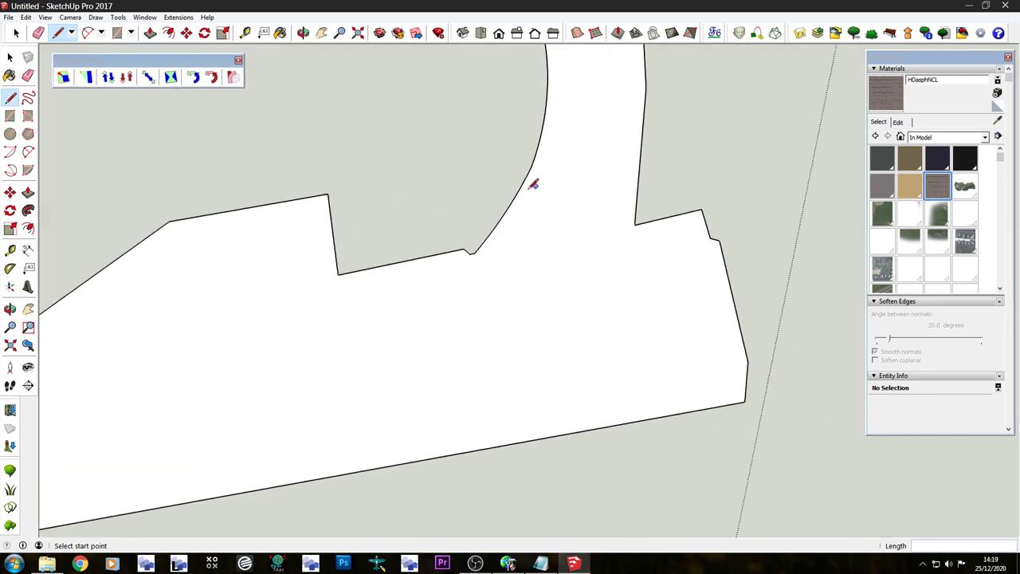
pyautogui.click(461, 268)
pyautogui.click(659, 232)
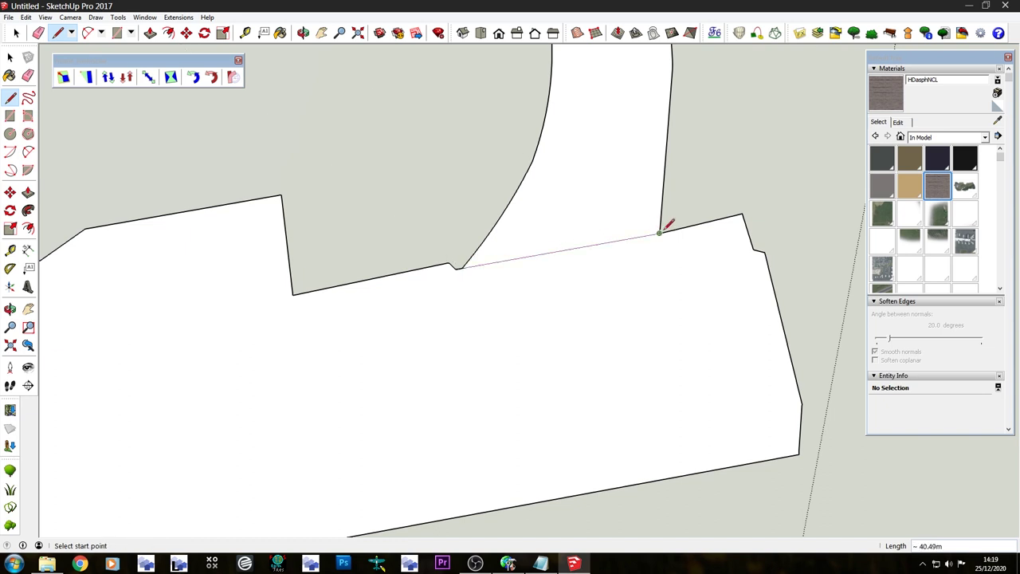
pyautogui.scroll(-6, 752, 256)
pyautogui.scroll(-6, 807, 250)
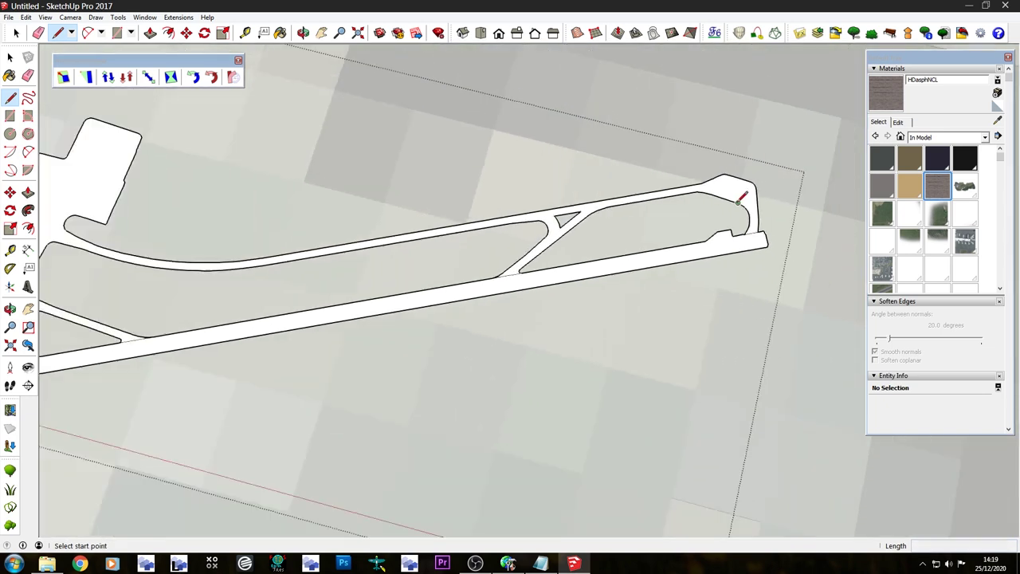
# Paint the closed-off runway face with the HDasphNCL material.
pyautogui.scroll(3, 479, 216)
pyautogui.press('space')
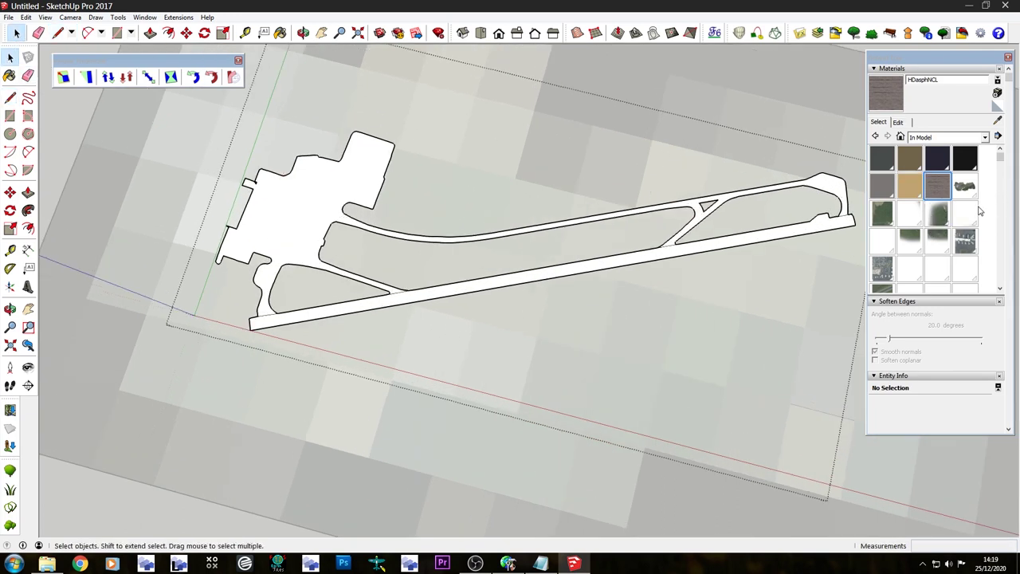
pyautogui.click(939, 190)
pyautogui.scroll(6, 367, 290)
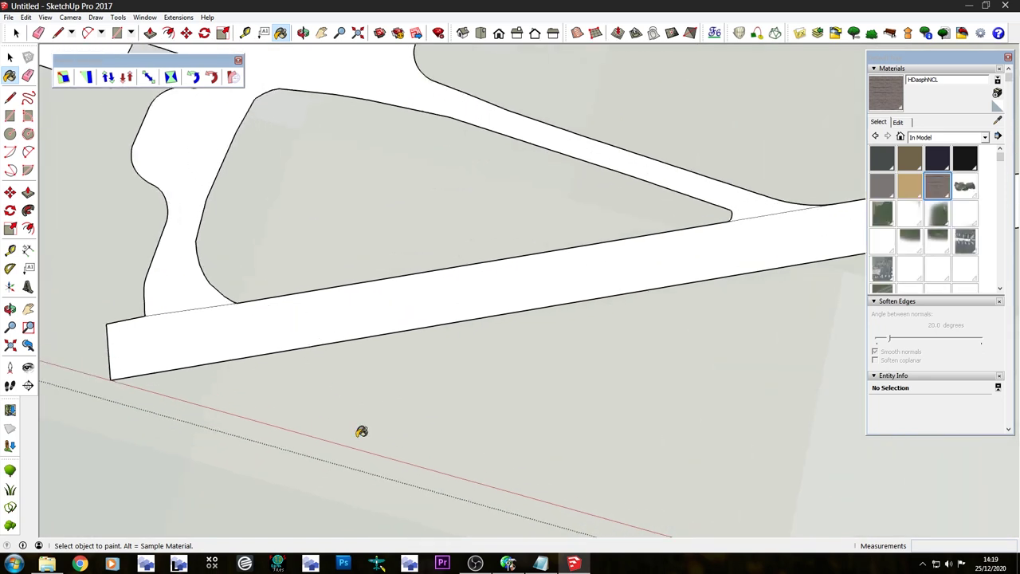
pyautogui.click(349, 335)
# Start positioning the runway face's texture with fixed pins and move its origin onto the runway's southern edge near the western end.
pyautogui.scroll(5, 184, 381)
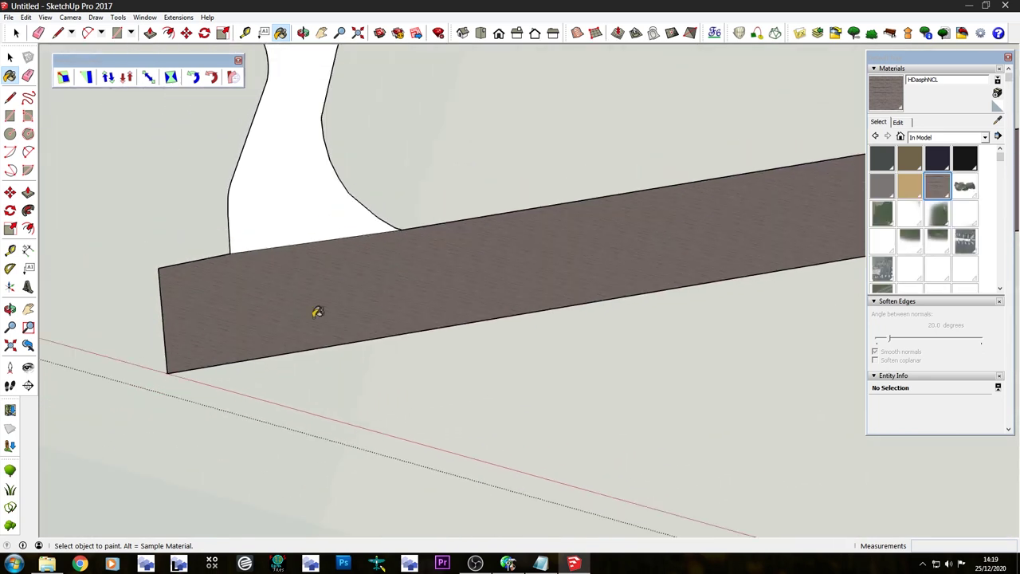
pyautogui.rightClick(188, 327)
pyautogui.moveTo(283, 467)
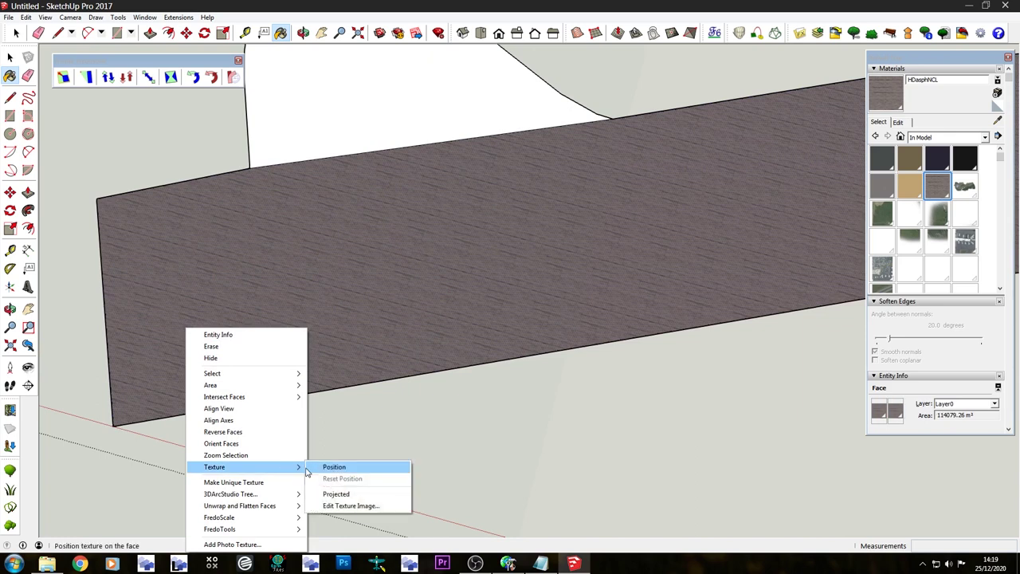
pyautogui.click(339, 466)
pyautogui.rightClick(191, 309)
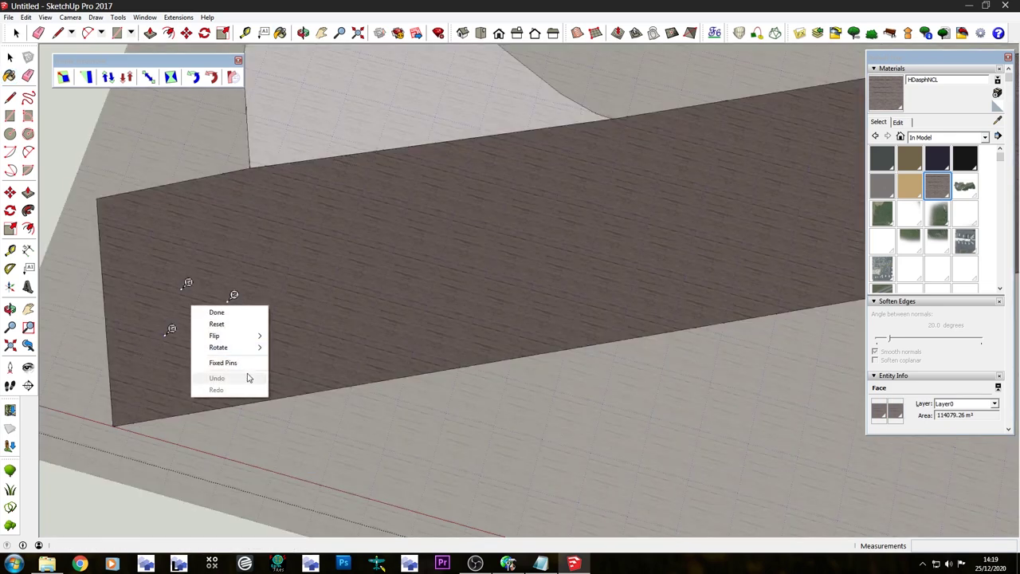
pyautogui.click(222, 359)
pyautogui.moveTo(173, 328); pyautogui.dragTo(282, 392)
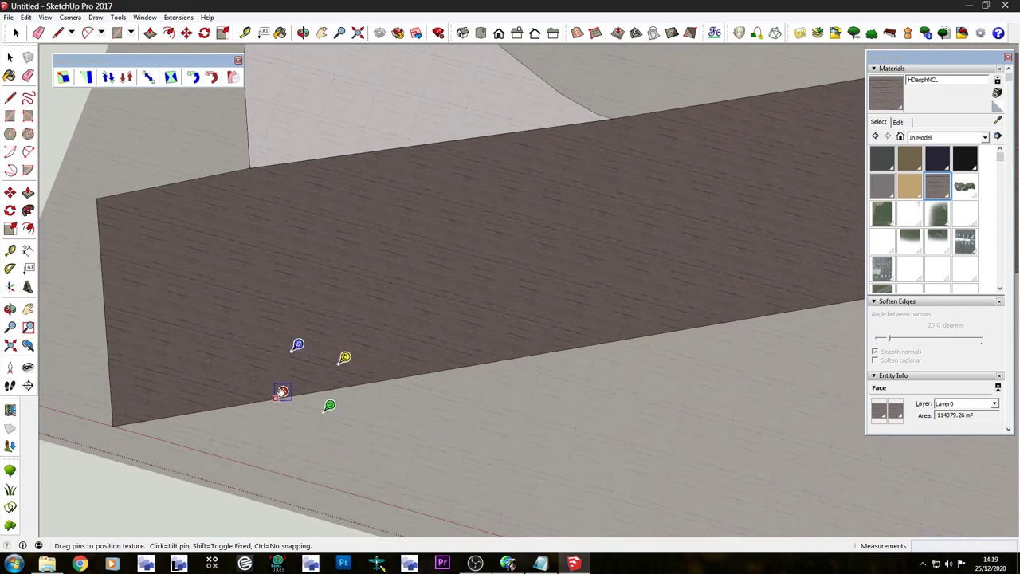
# Rotate and enlarge the runway texture so its pattern runs parallel to the runway's long southern edge.
pyautogui.scroll(5, 319, 381)
pyautogui.moveTo(364, 441); pyautogui.dragTo(557, 340)
pyautogui.scroll(-5, 432, 354)
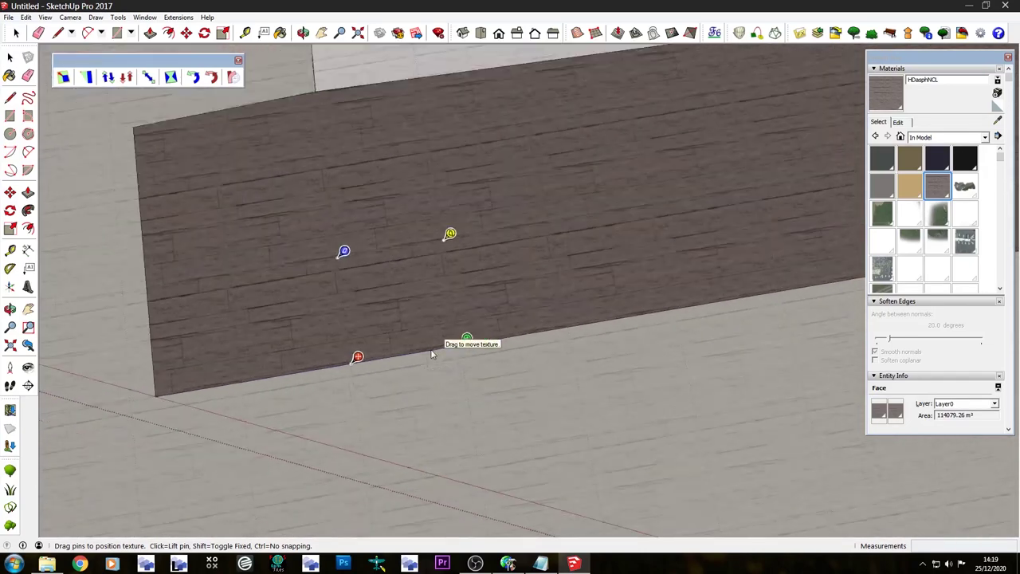
pyautogui.scroll(-3, 431, 354)
pyautogui.moveTo(412, 311)
pyautogui.mouseDown(button='middle')
pyautogui.moveTo(604, 173)
pyautogui.moveTo(614, 242)
pyautogui.moveTo(670, 164)
pyautogui.moveTo(664, 183)
pyautogui.moveTo(463, 284)
pyautogui.mouseUp(button='middle')
pyautogui.scroll(3, 408, 304)
pyautogui.moveTo(408, 305); pyautogui.dragTo(335, 215, button='middle')
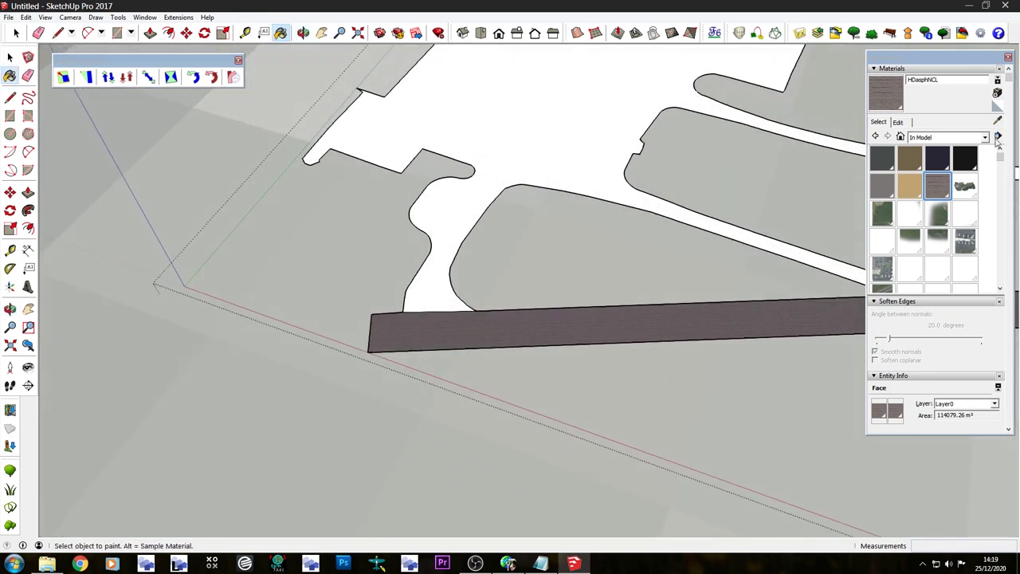
# Sample the runway's material and paint the connected taxiway and apron face with it.
pyautogui.click(997, 120)
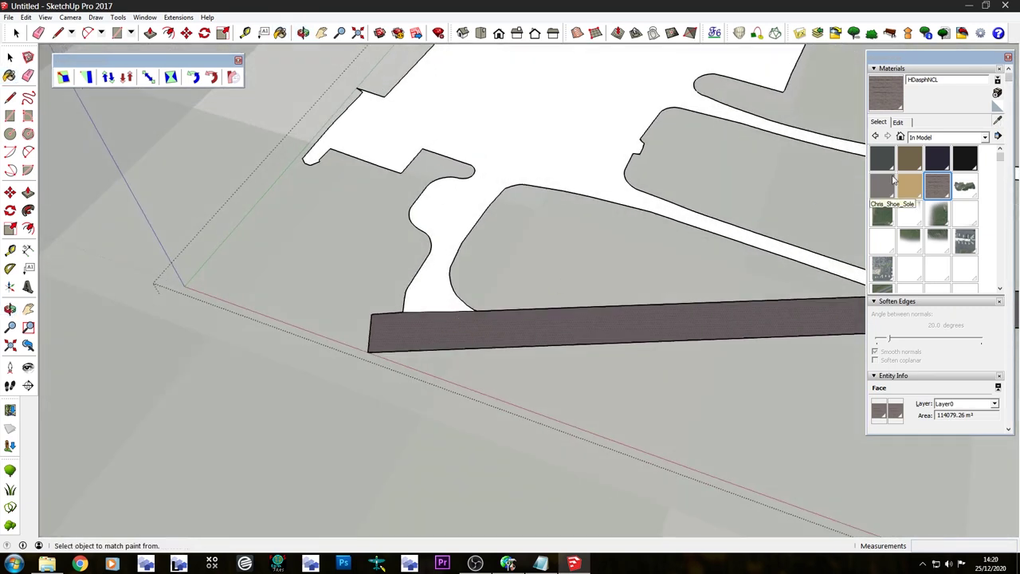
pyautogui.click(489, 317)
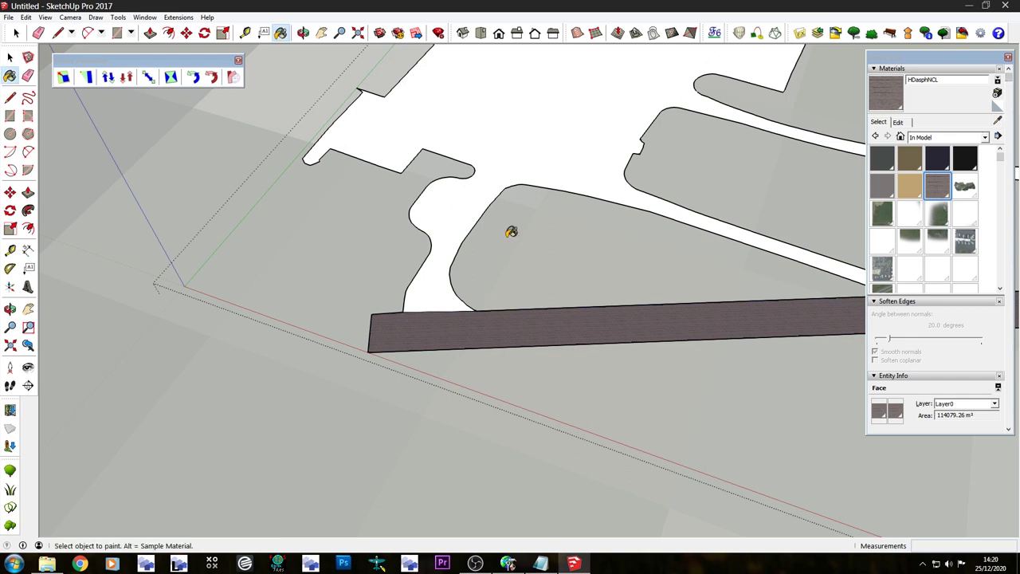
pyautogui.click(408, 255)
# Reposition the apron texture with its origin on the apron's edge above the rounded inner corner and rotate it parallel to that edge.
pyautogui.moveTo(369, 239)
pyautogui.mouseDown(button='middle')
pyautogui.moveTo(452, 381)
pyautogui.moveTo(497, 165)
pyautogui.mouseUp(button='middle')
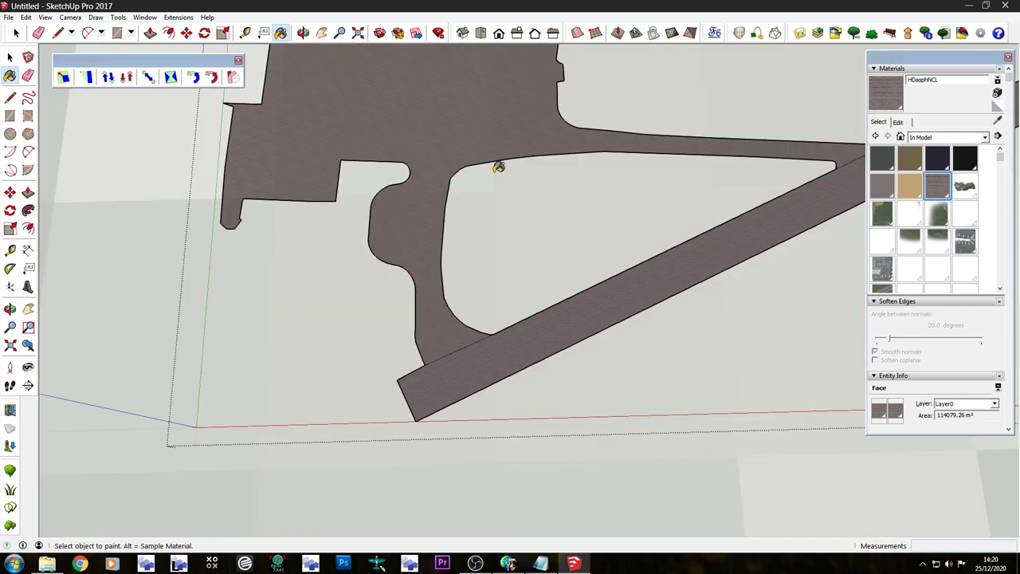
pyautogui.scroll(8, 478, 314)
pyautogui.rightClick(279, 260)
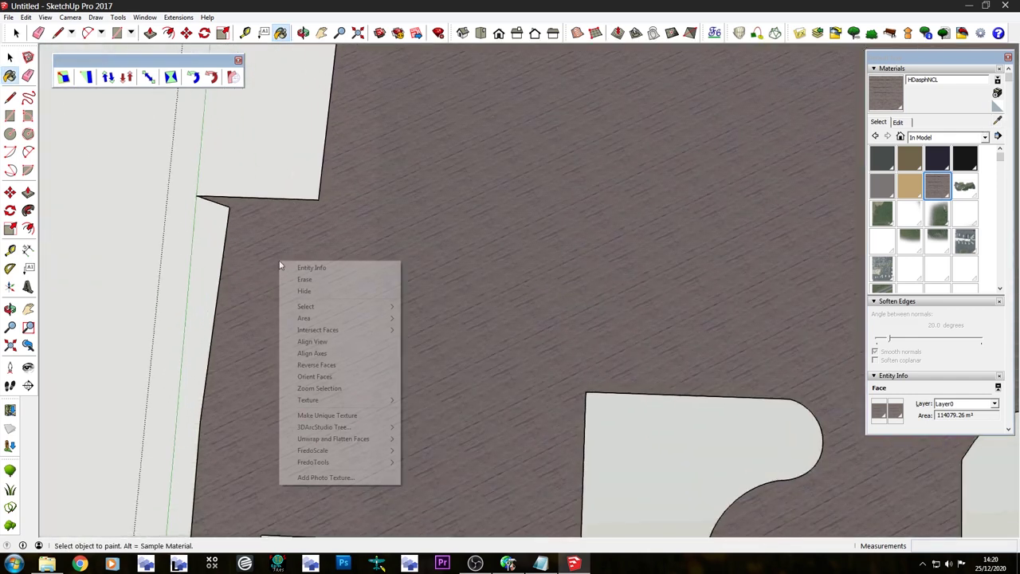
pyautogui.moveTo(364, 400)
pyautogui.click(428, 400)
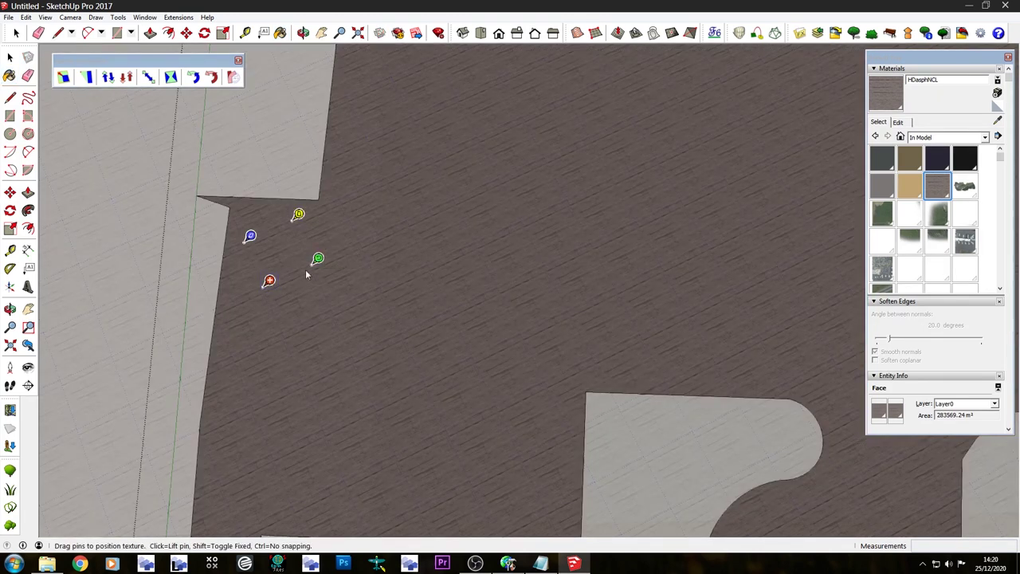
pyautogui.scroll(-10, 322, 411)
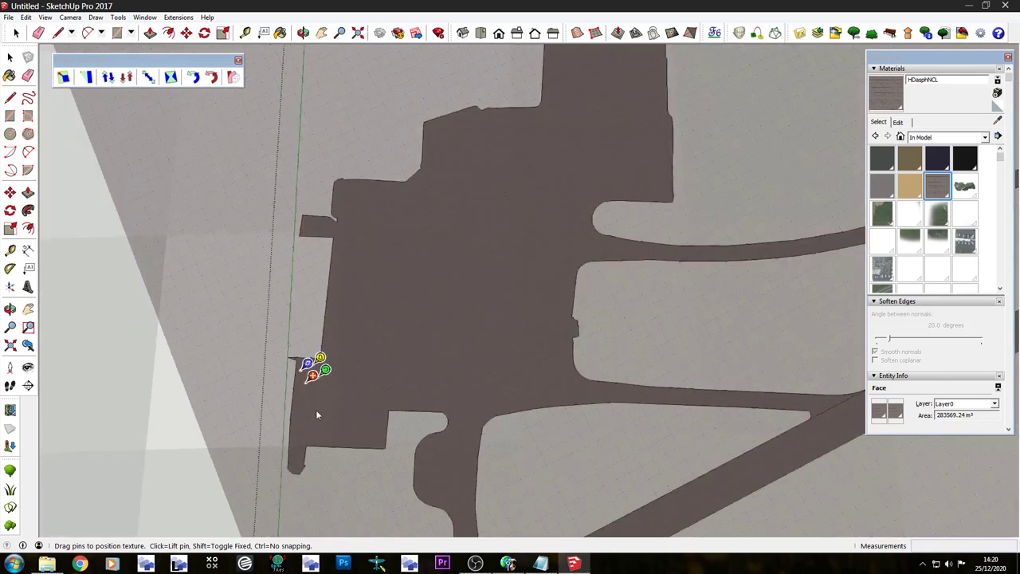
pyautogui.moveTo(328, 347); pyautogui.dragTo(519, 155)
pyautogui.scroll(4, 479, 168)
pyautogui.scroll(5, 476, 174)
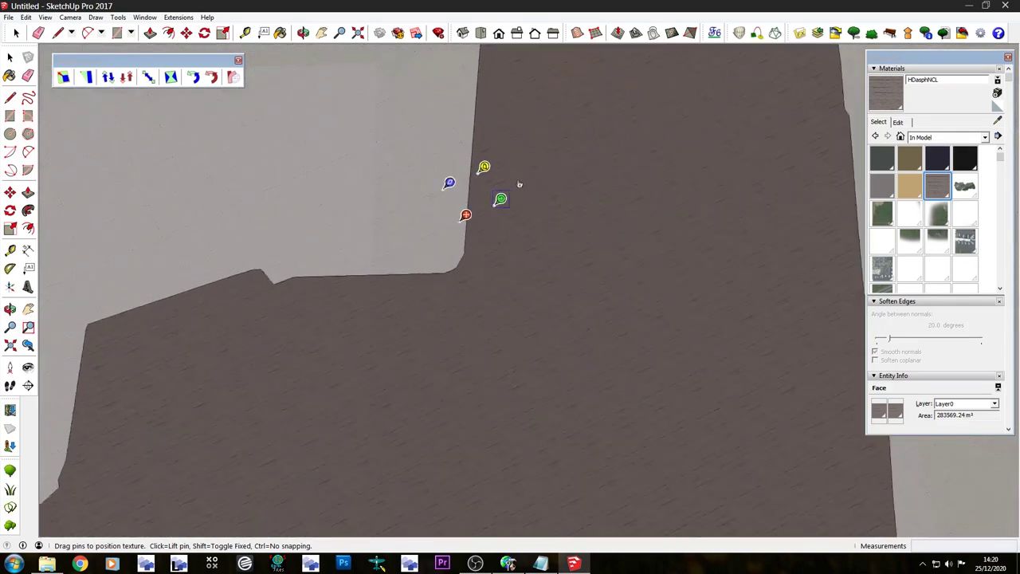
pyautogui.moveTo(380, 267); pyautogui.dragTo(398, 262)
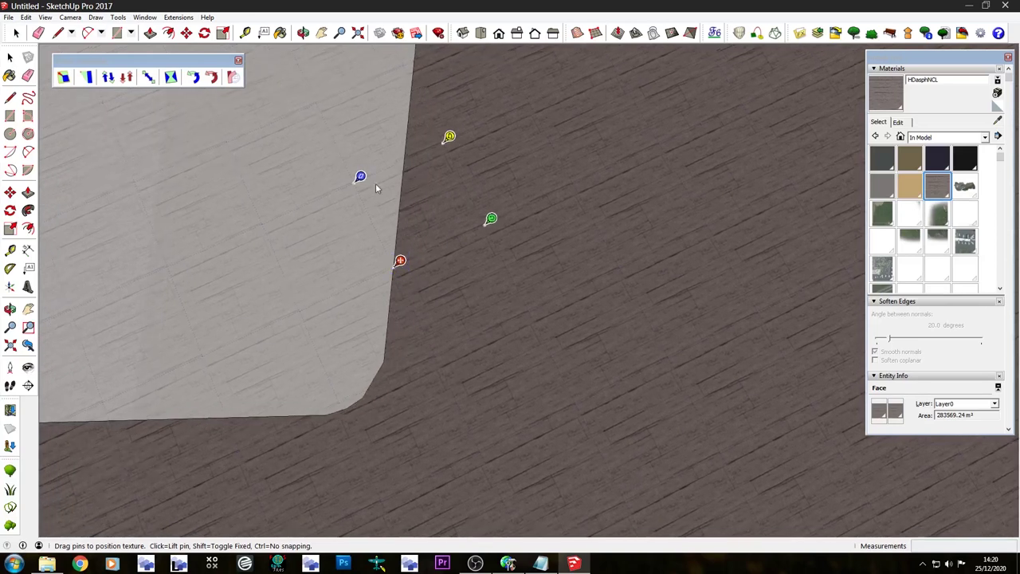
pyautogui.moveTo(492, 219)
pyautogui.mouseDown()
pyautogui.moveTo(479, 198)
pyautogui.moveTo(411, 166)
pyautogui.mouseUp()
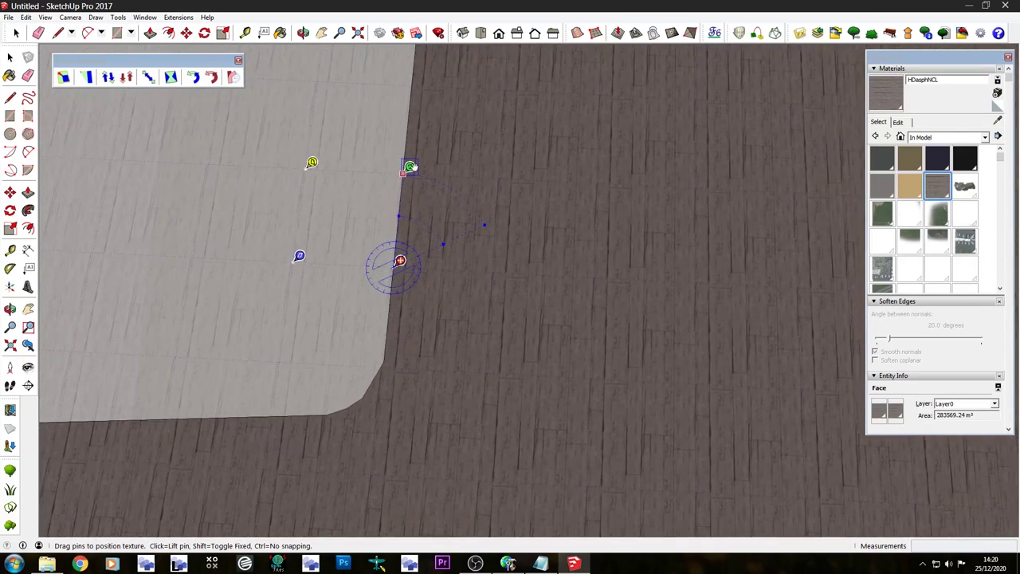
pyautogui.click(432, 239)
# Draw a closed four-sided outline about 12 m wide around the light concrete stand just south of the pier's western part.
pyautogui.scroll(-5, 302, 351)
pyautogui.scroll(3, 303, 351)
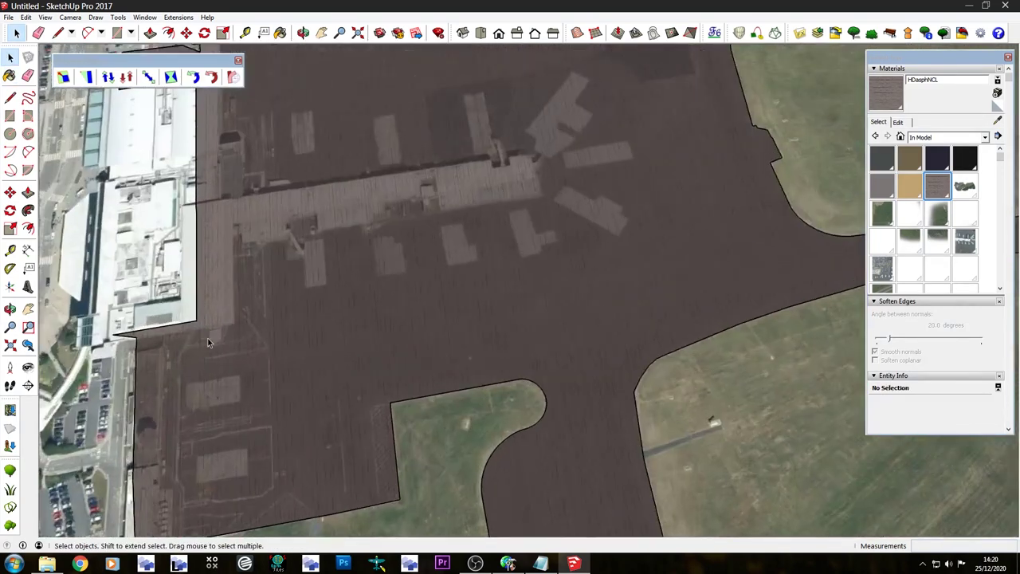
pyautogui.scroll(3, 369, 260)
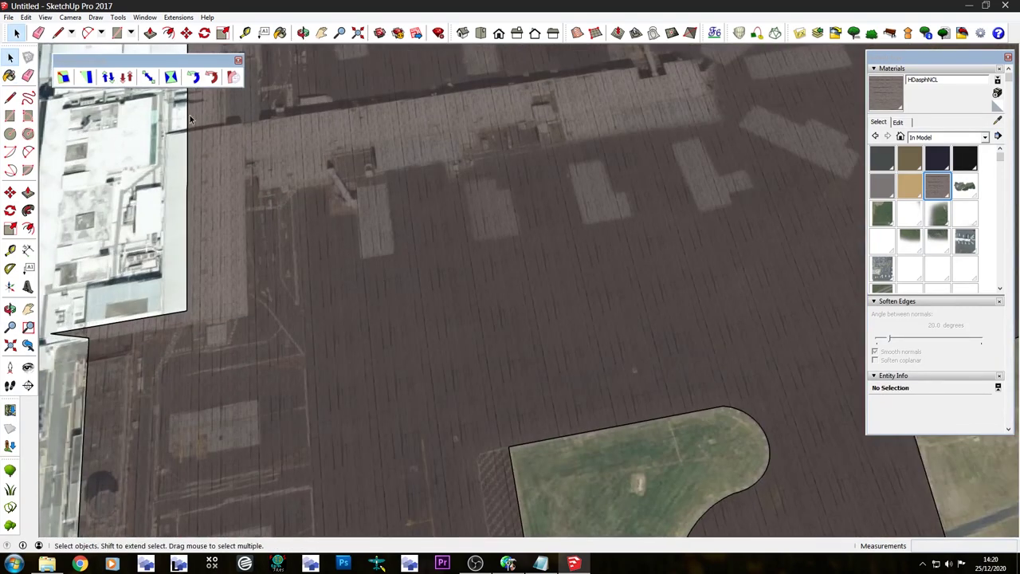
pyautogui.click(58, 32)
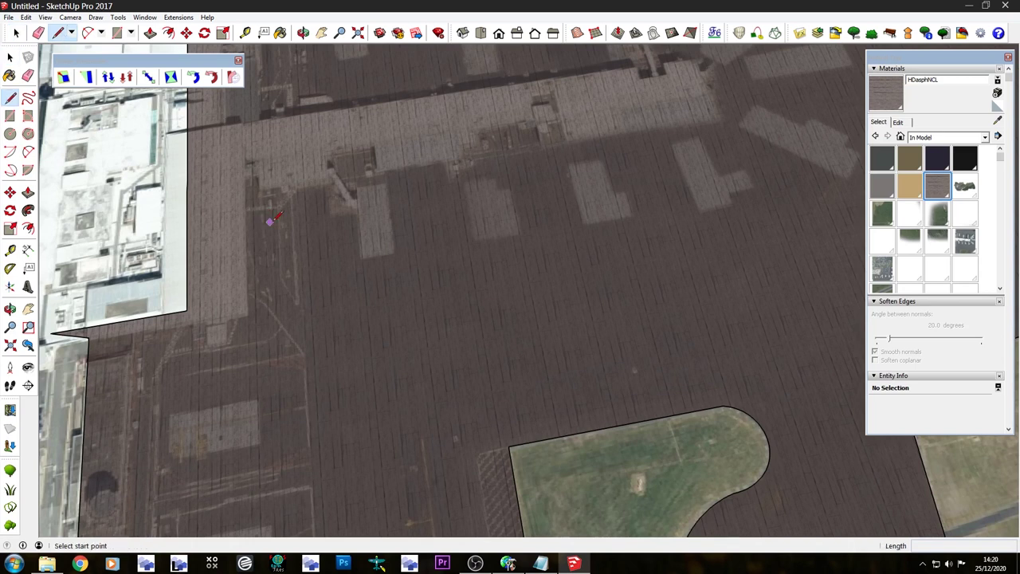
pyautogui.moveTo(425, 203); pyautogui.dragTo(412, 266, button='middle')
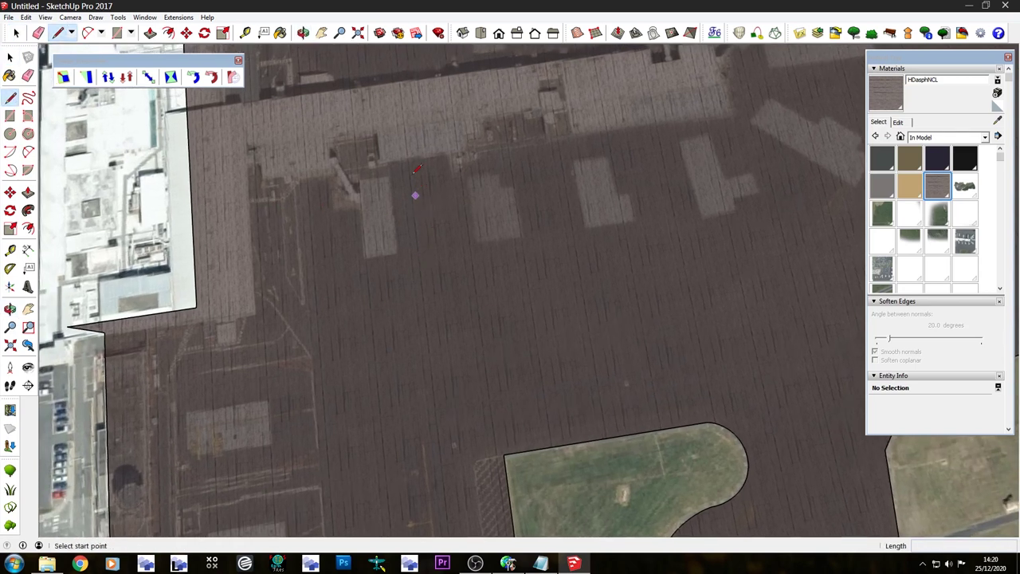
pyautogui.scroll(-5, 290, 275)
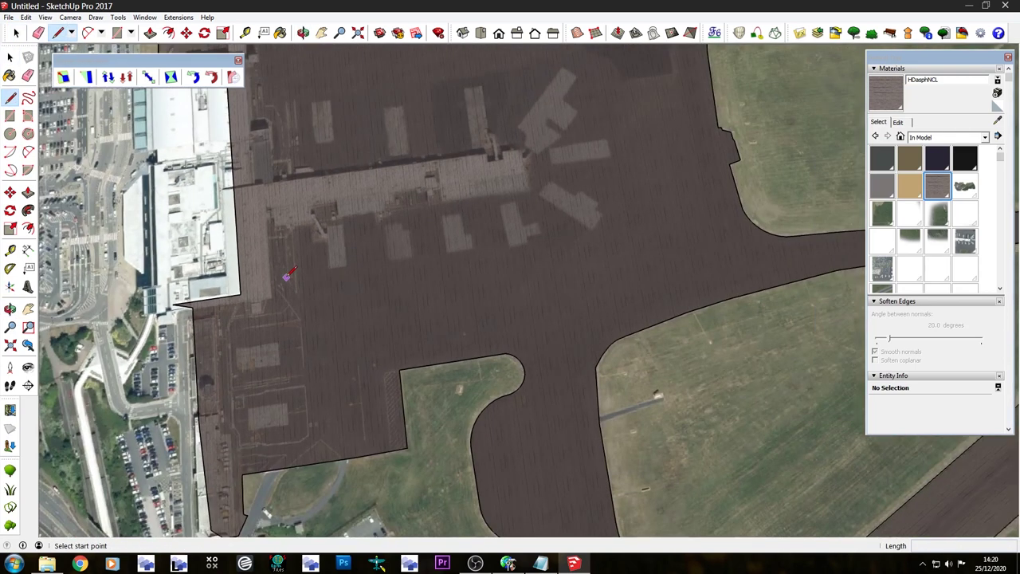
pyautogui.scroll(1, 285, 273)
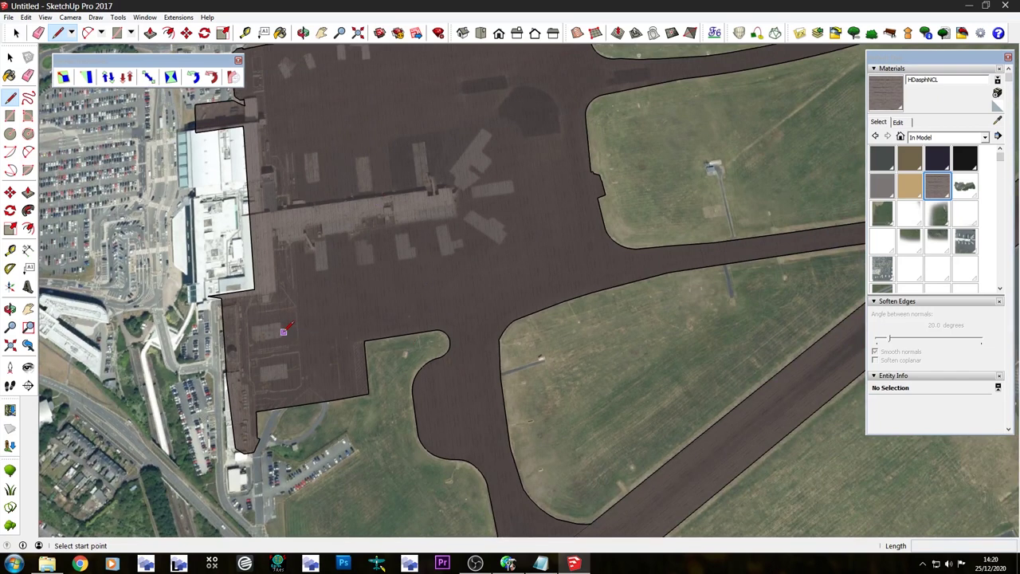
pyautogui.scroll(6, 382, 191)
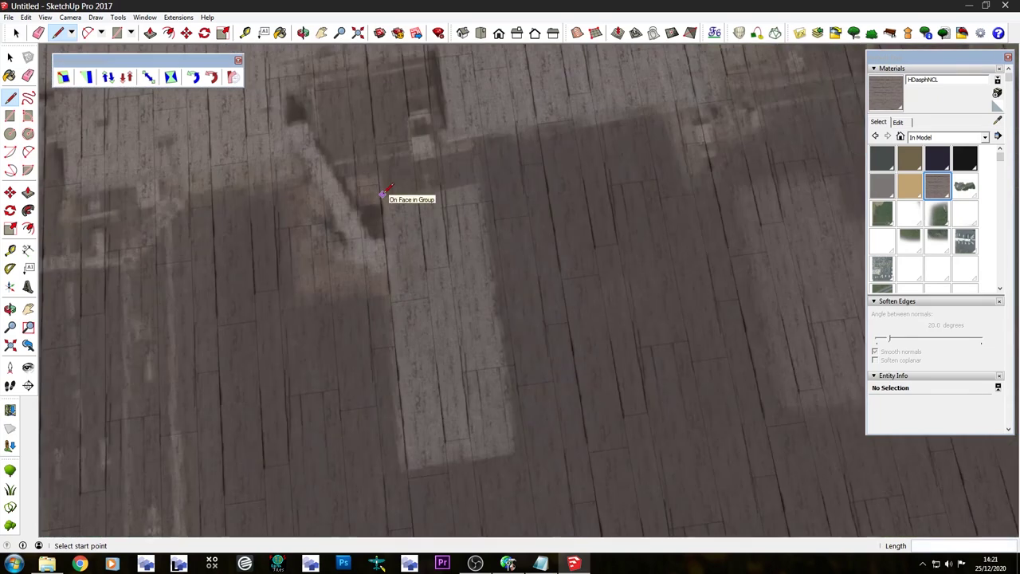
pyautogui.click(379, 193)
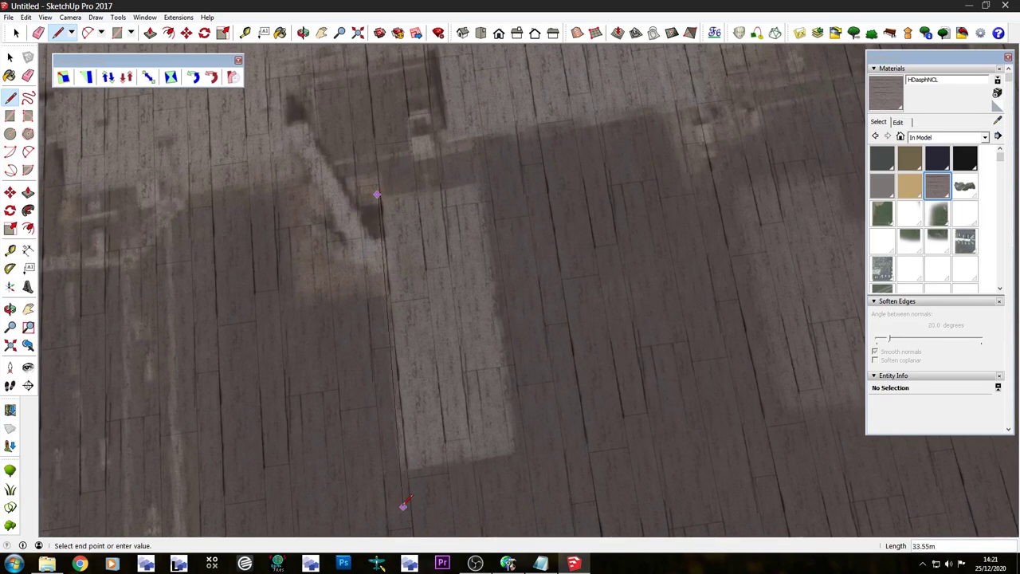
pyautogui.click(401, 471)
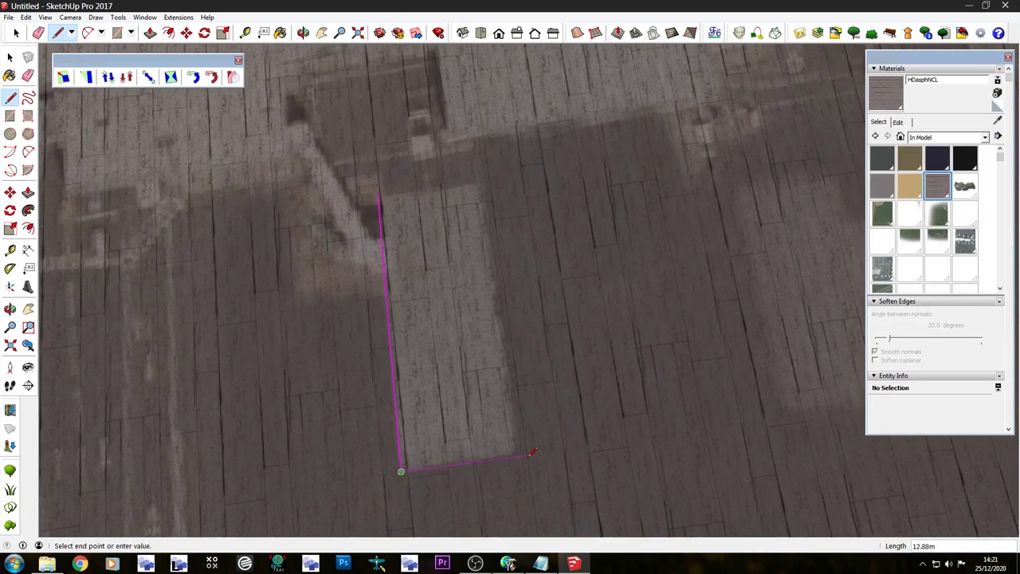
pyautogui.scroll(3, 518, 450)
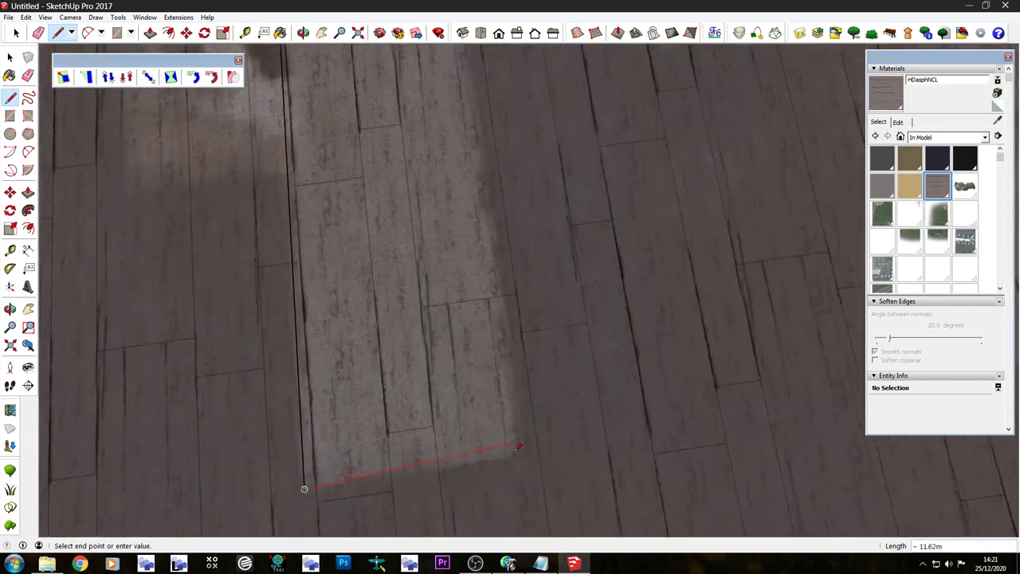
pyautogui.scroll(-4, 536, 462)
pyautogui.click(532, 461)
pyautogui.click(502, 209)
pyautogui.click(405, 227)
# Trace the neighbouring notched stand to the east, with an eastern side about 19 m long and an inward step of about 5.3 m.
pyautogui.scroll(-3, 172, 331)
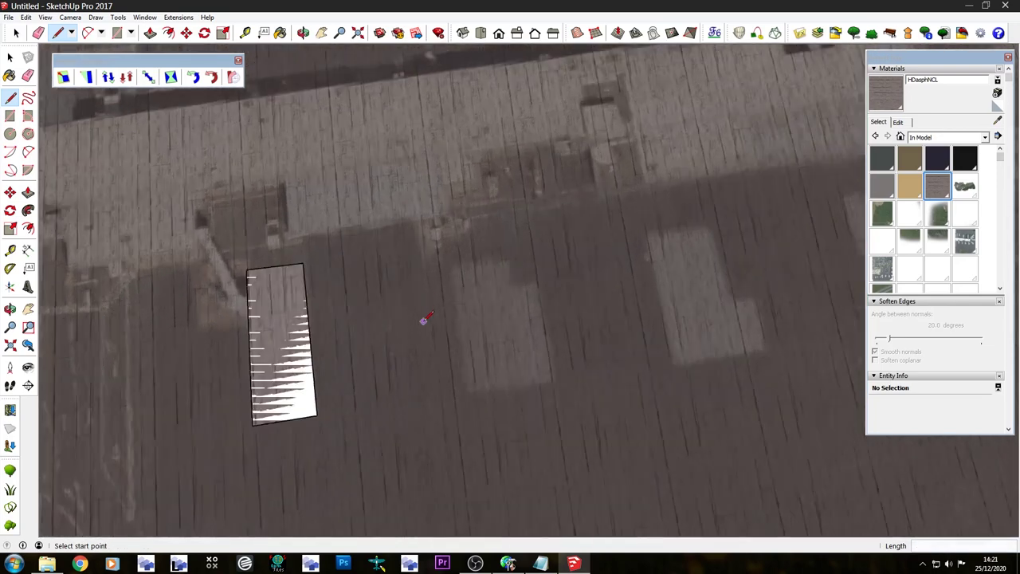
pyautogui.scroll(3, 473, 258)
pyautogui.click(453, 230)
pyautogui.scroll(-2, 431, 217)
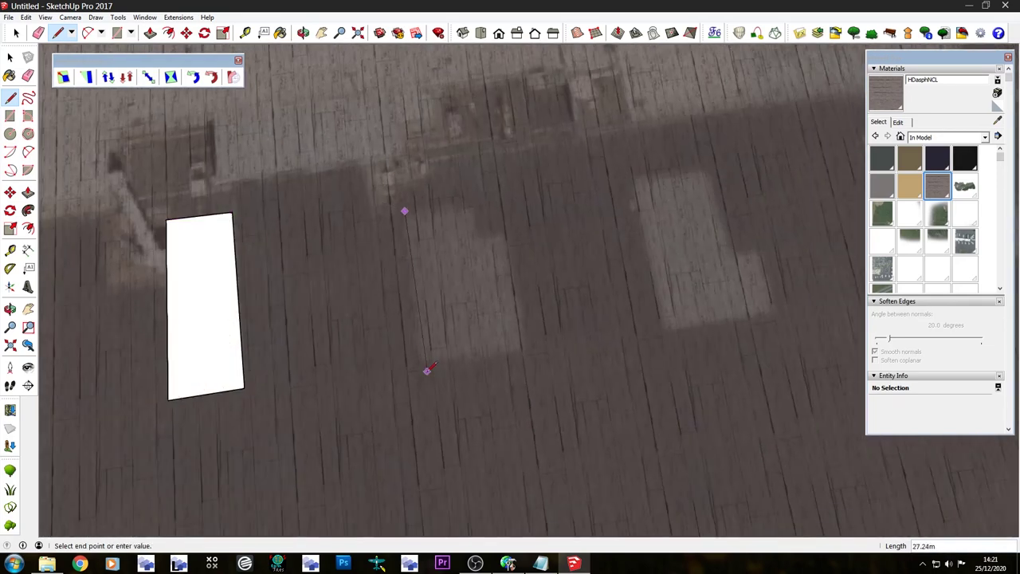
pyautogui.scroll(5, 427, 370)
pyautogui.click(425, 350)
pyautogui.scroll(-3, 694, 310)
pyautogui.scroll(5, 633, 406)
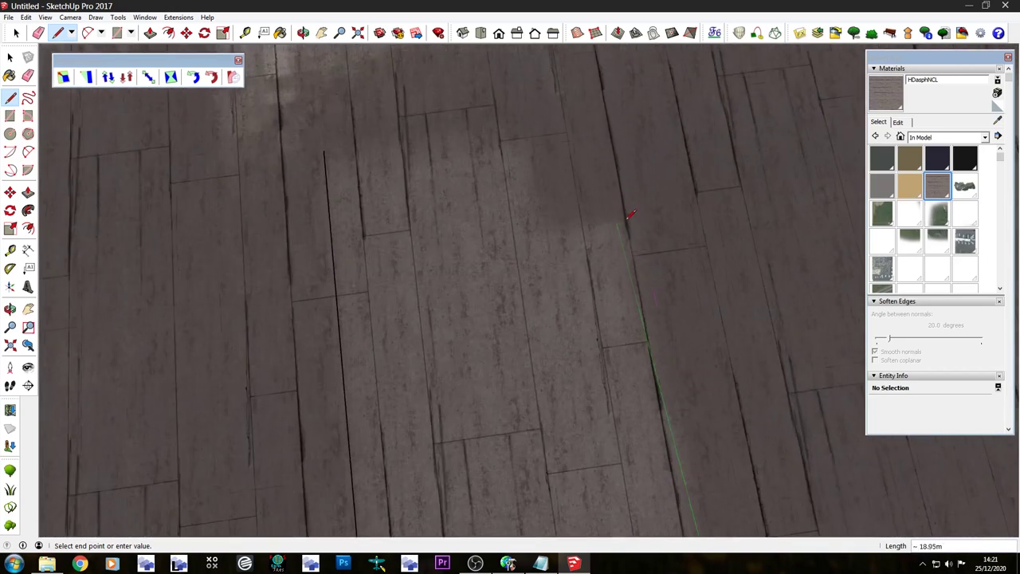
pyautogui.click(629, 217)
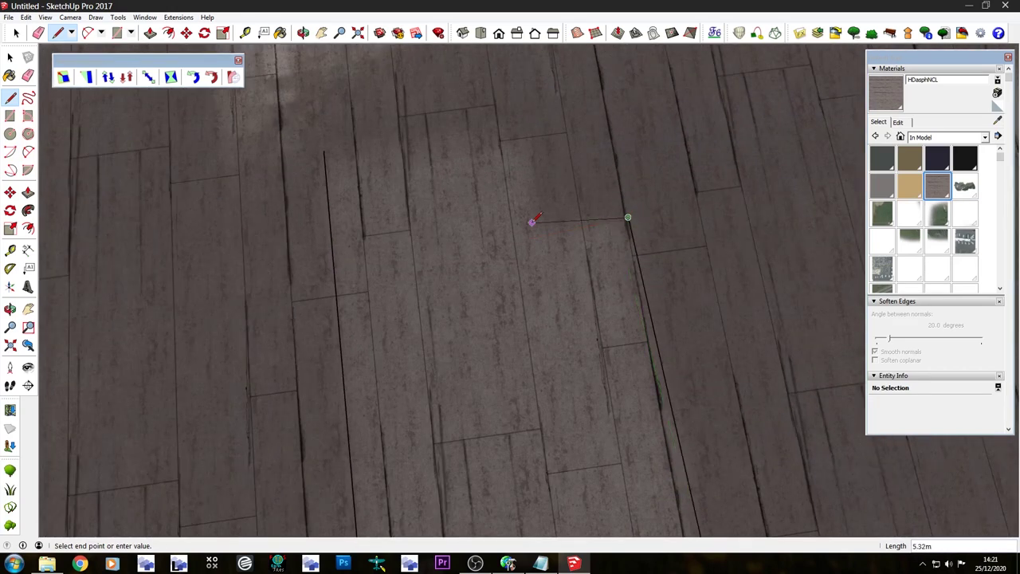
pyautogui.click(531, 222)
pyautogui.scroll(4, 512, 84)
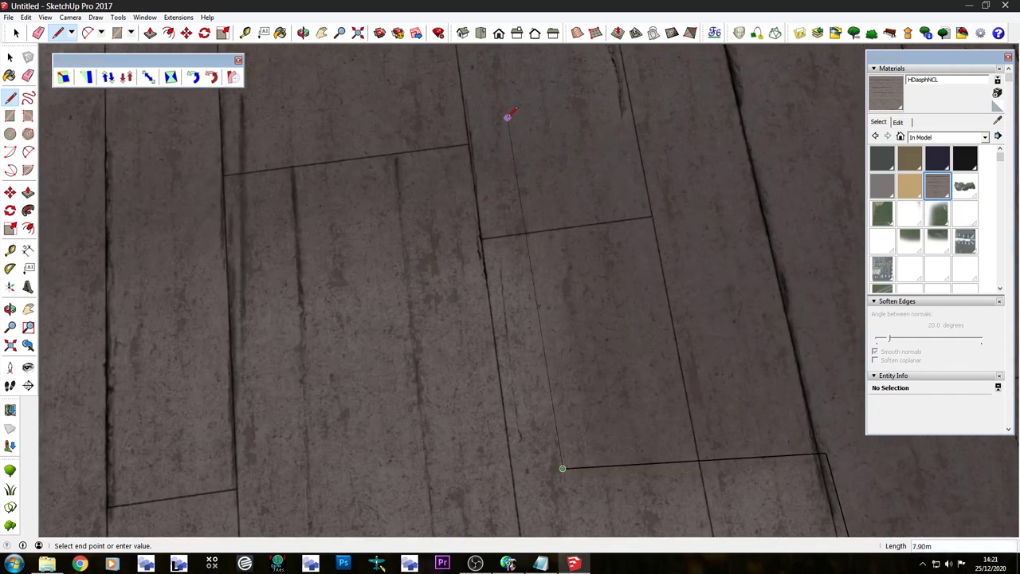
pyautogui.scroll(-3, 520, 188)
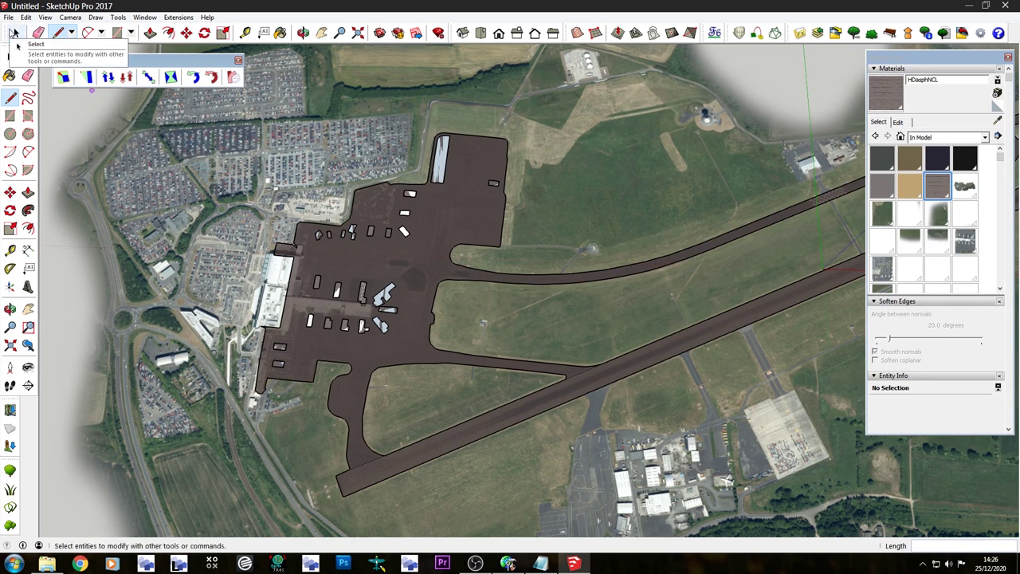
# Select the overlapping faces inside all the traced aircraft stands across the apron and delete them, keeping their outlines.
pyautogui.click(15, 32)
pyautogui.scroll(8, 448, 188)
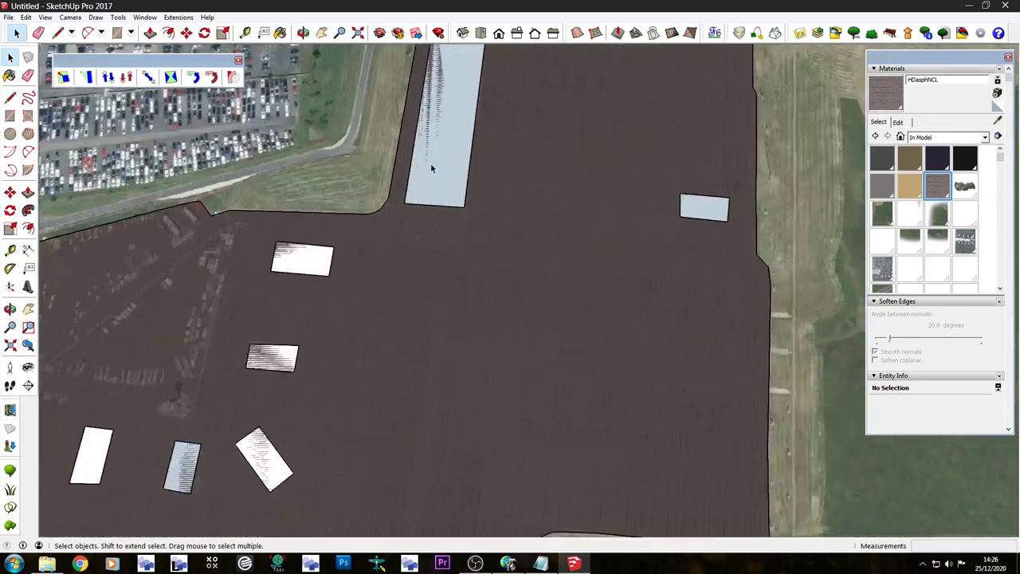
pyautogui.scroll(3, 446, 160)
pyautogui.click(216, 295)
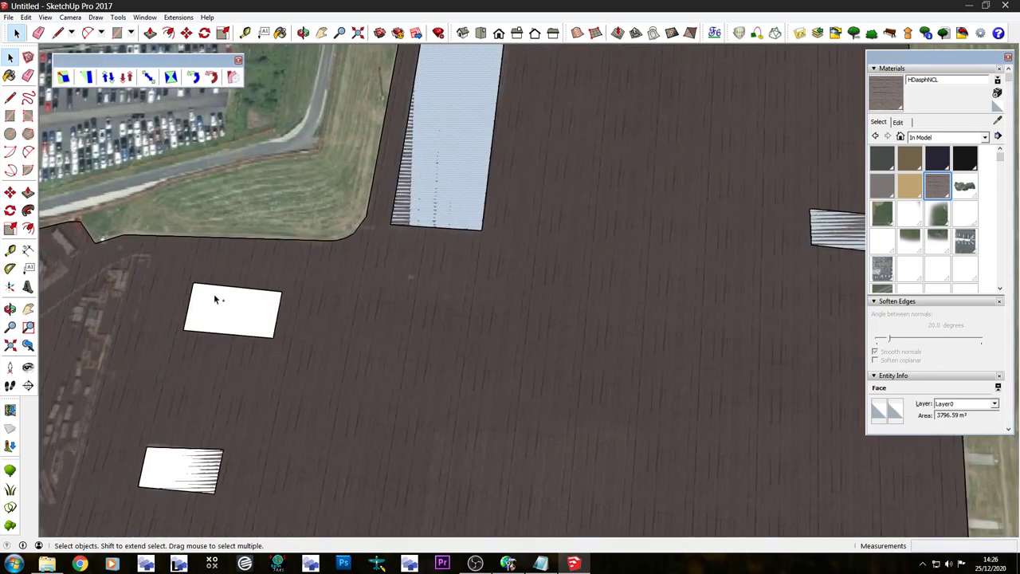
pyautogui.keyDown('shift'); pyautogui.click(183, 478); pyautogui.keyUp('shift')
pyautogui.keyDown('shift'); pyautogui.click(829, 239); pyautogui.keyUp('shift')
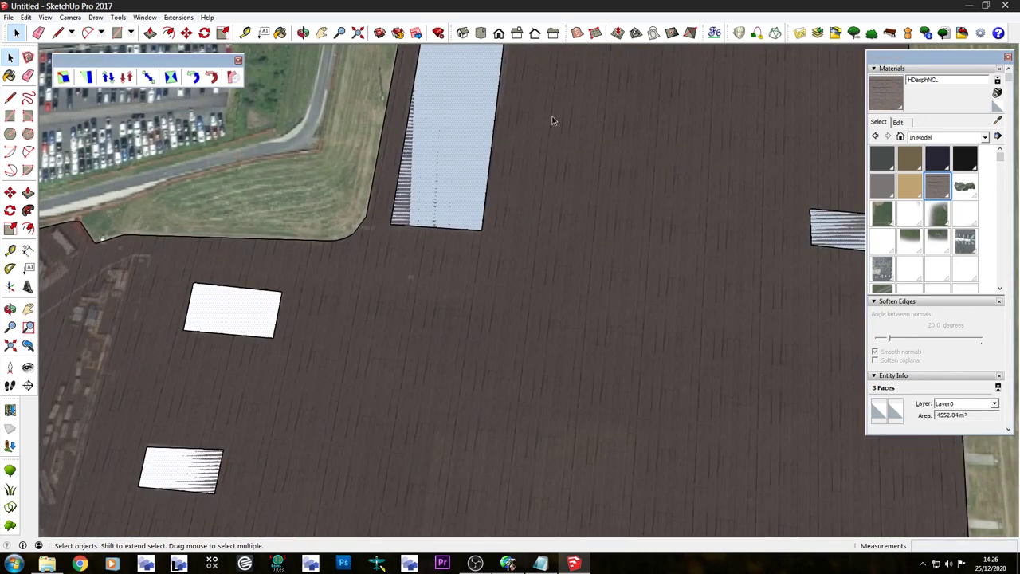
pyautogui.scroll(-6, 560, 126)
pyautogui.scroll(6, 378, 287)
pyautogui.keyDown('shift'); pyautogui.click(434, 196); pyautogui.keyUp('shift')
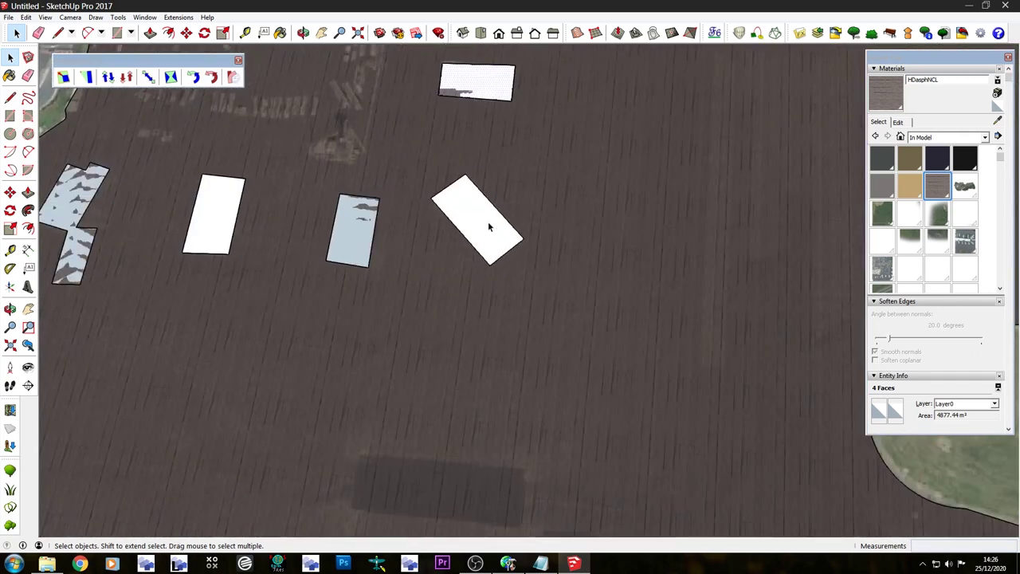
pyautogui.keyDown('shift'); pyautogui.click(362, 238); pyautogui.keyUp('shift')
pyautogui.keyDown('shift'); pyautogui.click(212, 217); pyautogui.keyUp('shift')
pyautogui.keyDown('shift'); pyautogui.click(64, 204); pyautogui.keyUp('shift')
pyautogui.scroll(-5, 212, 216)
pyautogui.scroll(5, 142, 229)
pyautogui.keyDown('shift'); pyautogui.click(141, 230); pyautogui.keyUp('shift')
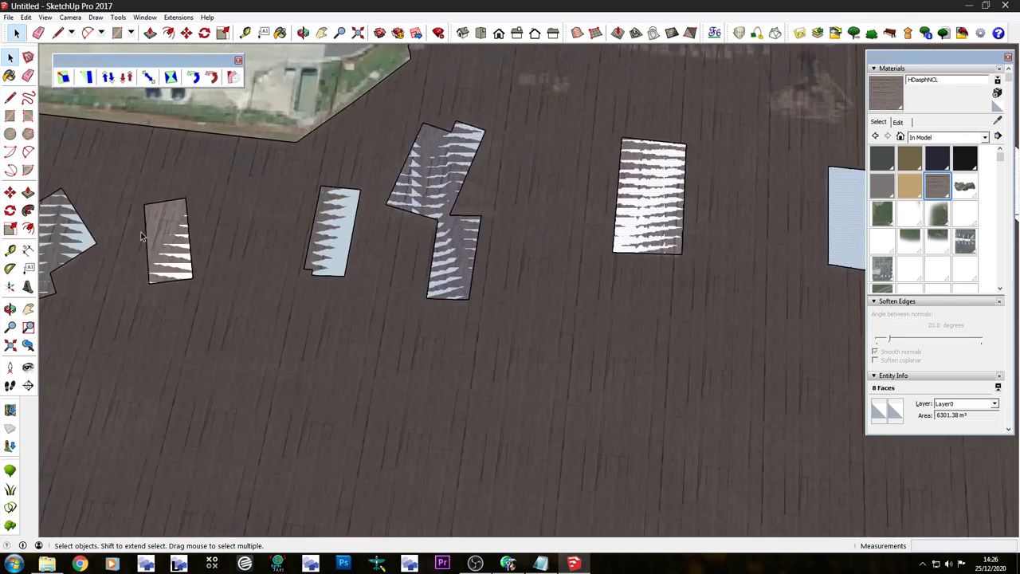
pyautogui.keyDown('shift'); pyautogui.click(57, 232); pyautogui.keyUp('shift')
pyautogui.scroll(-5, 360, 113)
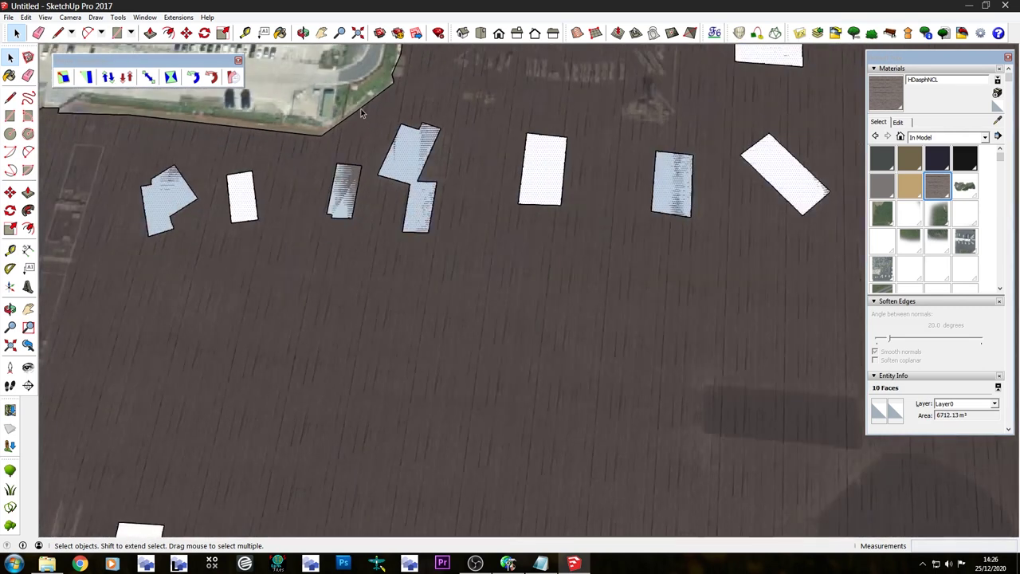
pyautogui.scroll(5, 266, 372)
pyautogui.keyDown('shift'); pyautogui.click(321, 359); pyautogui.keyUp('shift')
pyautogui.keyDown('shift'); pyautogui.click(447, 356); pyautogui.keyUp('shift')
pyautogui.keyDown('shift'); pyautogui.click(557, 386); pyautogui.keyUp('shift')
pyautogui.keyDown('shift'); pyautogui.click(581, 470); pyautogui.keyUp('shift')
pyautogui.scroll(-5, 443, 240)
pyautogui.scroll(5, 468, 415)
pyautogui.scroll(4, 469, 436)
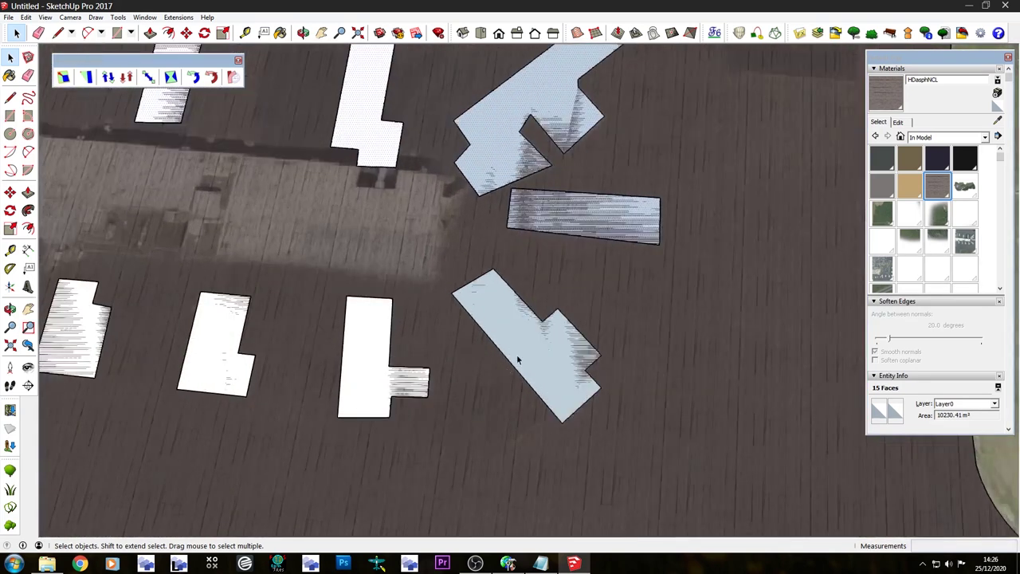
pyautogui.keyDown('shift'); pyautogui.click(403, 381); pyautogui.keyUp('shift')
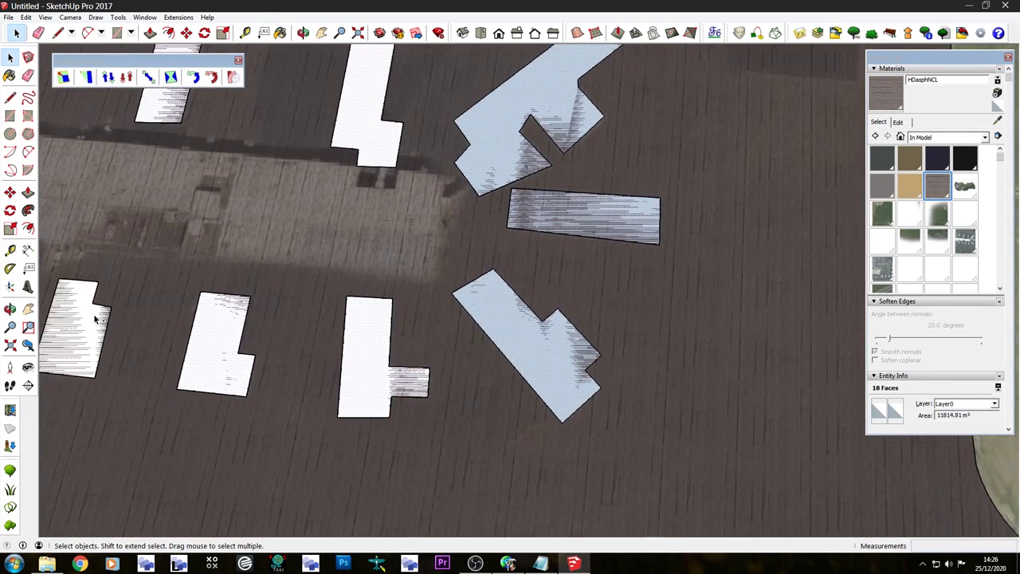
pyautogui.keyDown('shift'); pyautogui.click(76, 327); pyautogui.keyUp('shift')
pyautogui.scroll(-5, 76, 327)
pyautogui.scroll(5, 367, 278)
pyautogui.keyDown('shift'); pyautogui.click(366, 277); pyautogui.keyUp('shift')
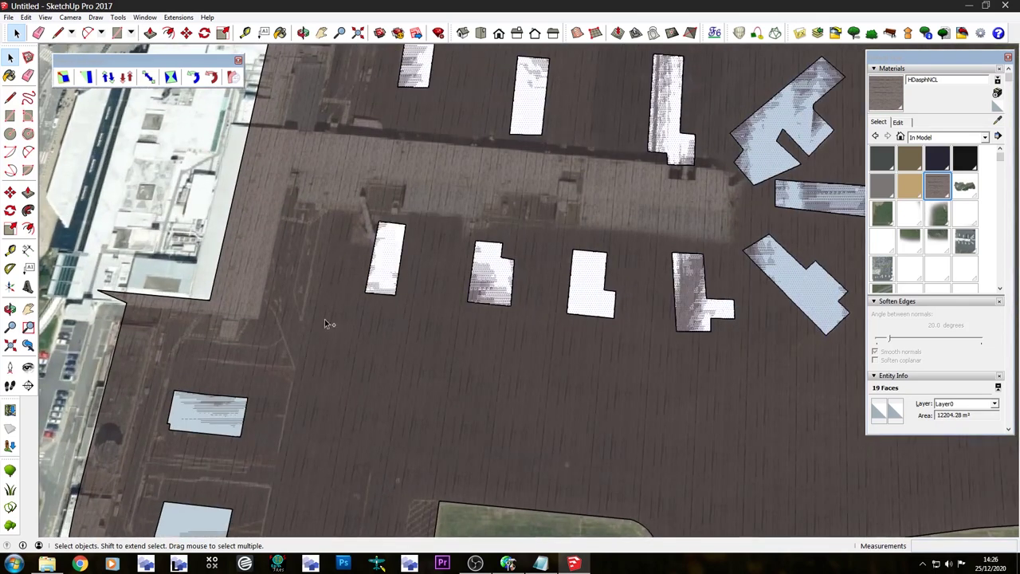
pyautogui.keyDown('shift'); pyautogui.click(199, 408); pyautogui.keyUp('shift')
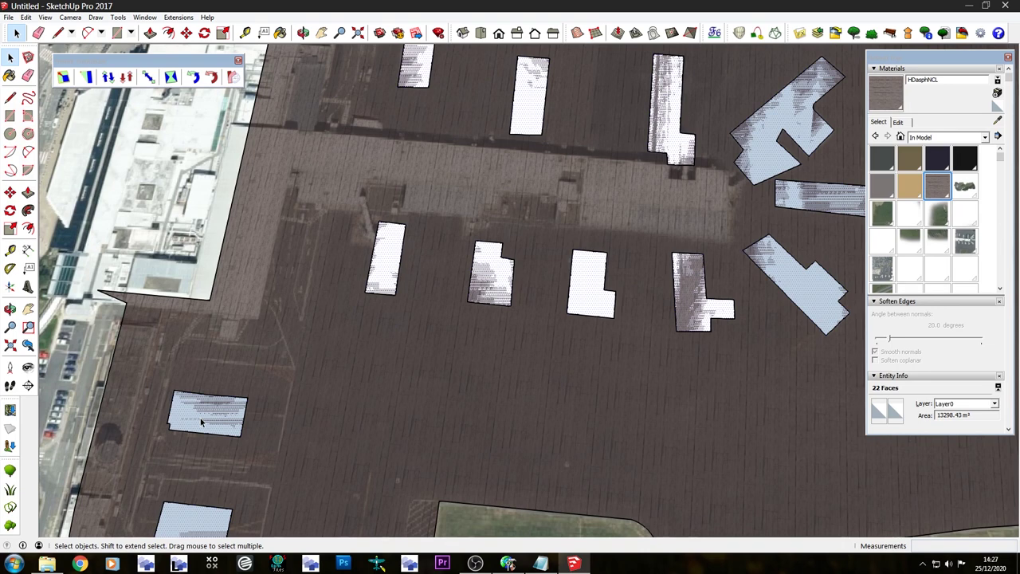
pyautogui.hotkey('ctrl', 't')
pyautogui.scroll(-5, 378, 325)
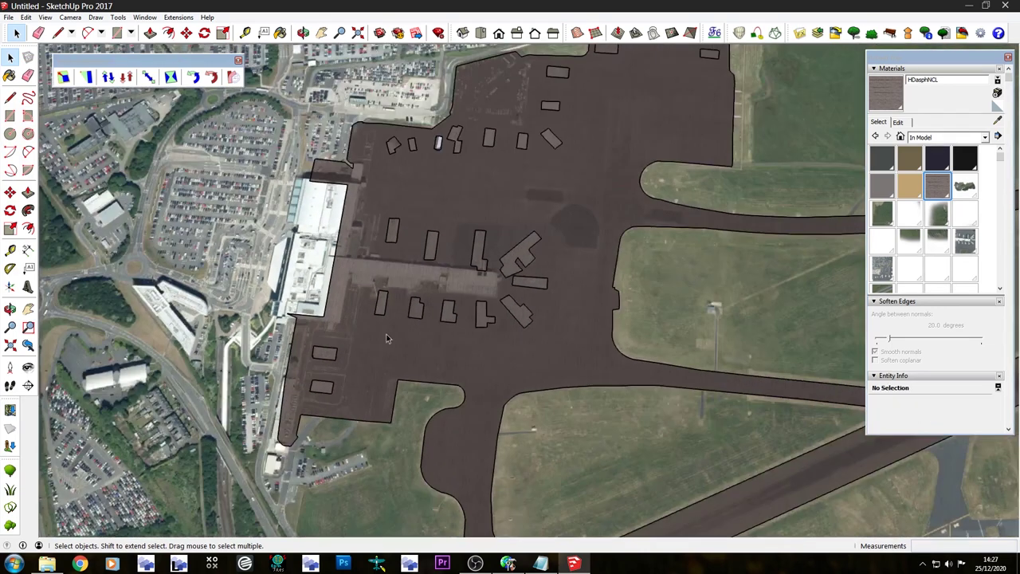
pyautogui.scroll(6, 434, 142)
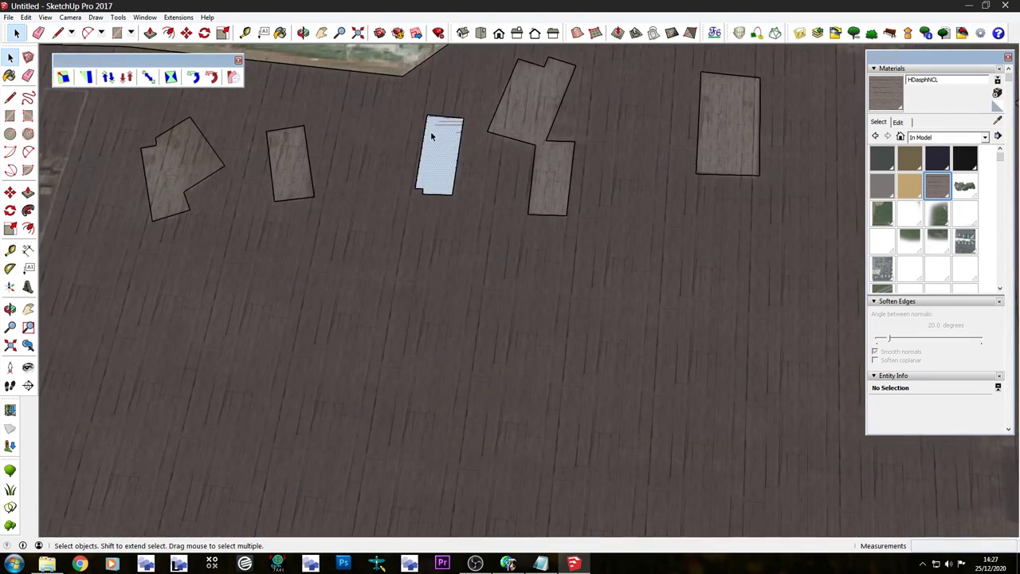
pyautogui.scroll(-10, 359, 364)
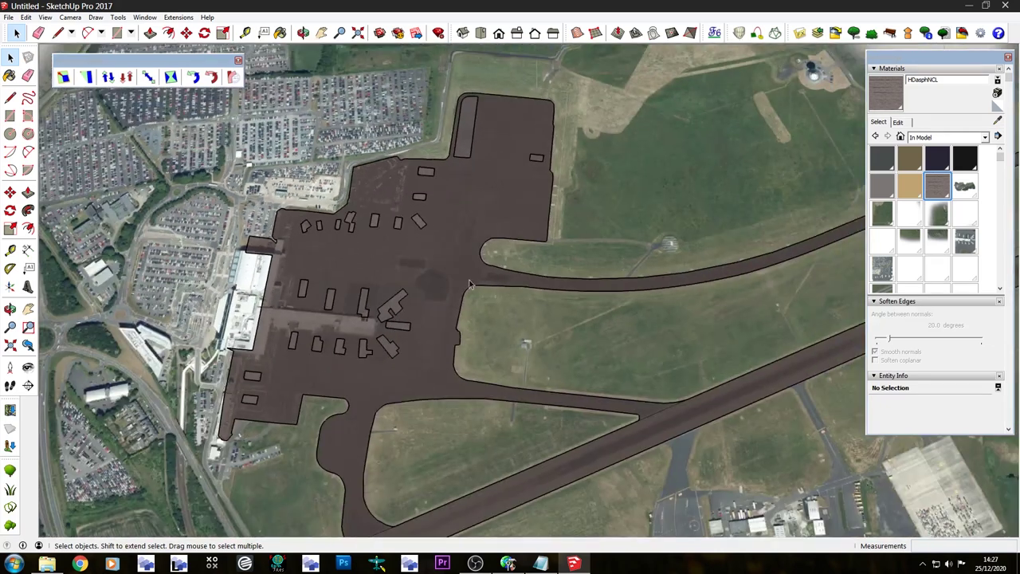
# Explode the group holding the apron and taxiway surface so it shares geometry with the stand outlines.
pyautogui.scroll(2, 558, 175)
pyautogui.scroll(2, 557, 134)
pyautogui.moveTo(556, 134); pyautogui.dragTo(473, 162, button='middle')
pyautogui.rightClick(473, 161)
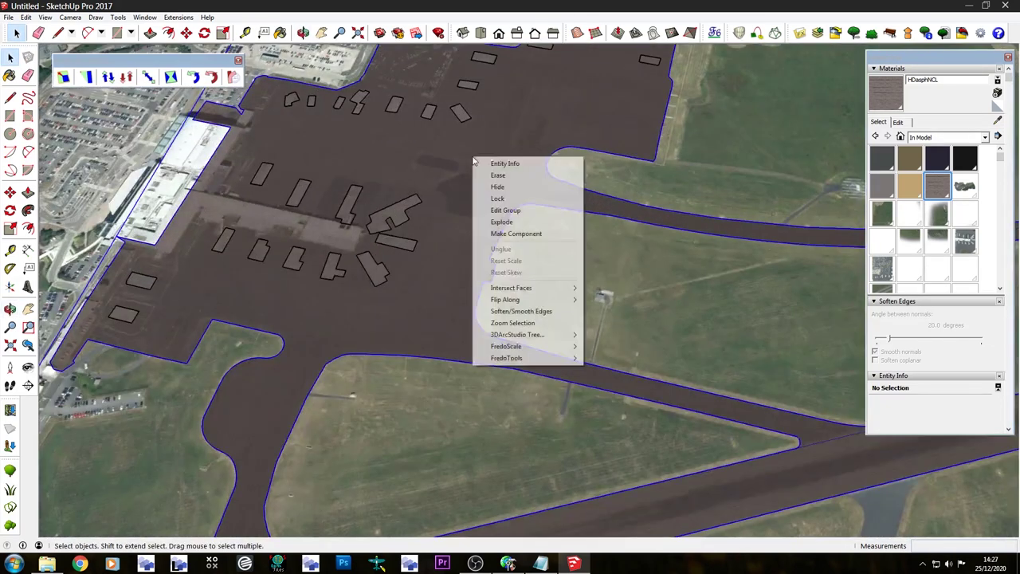
pyautogui.click(514, 221)
pyautogui.click(453, 169)
pyautogui.click(453, 179)
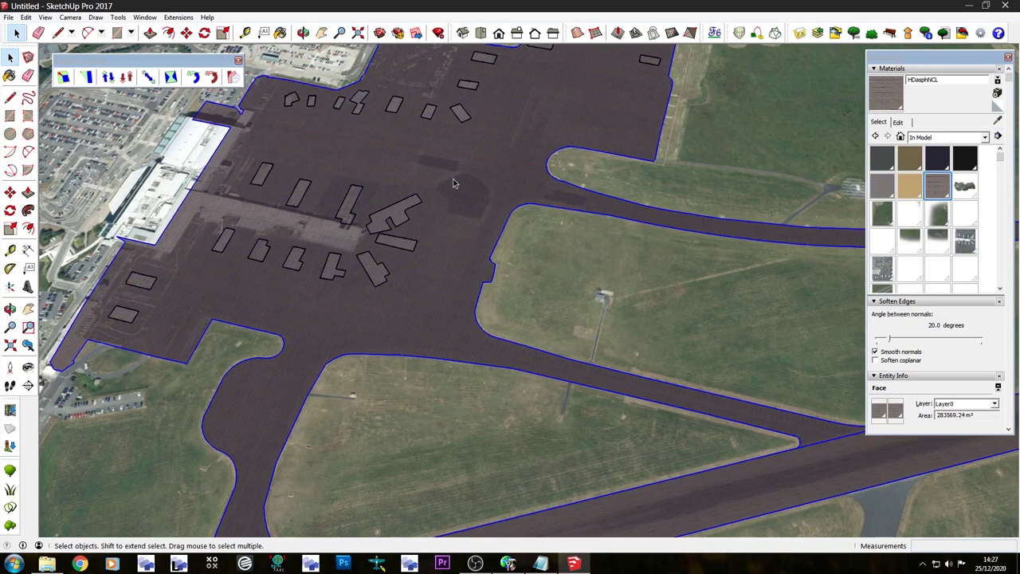
pyautogui.scroll(4, 350, 168)
pyautogui.click(170, 189)
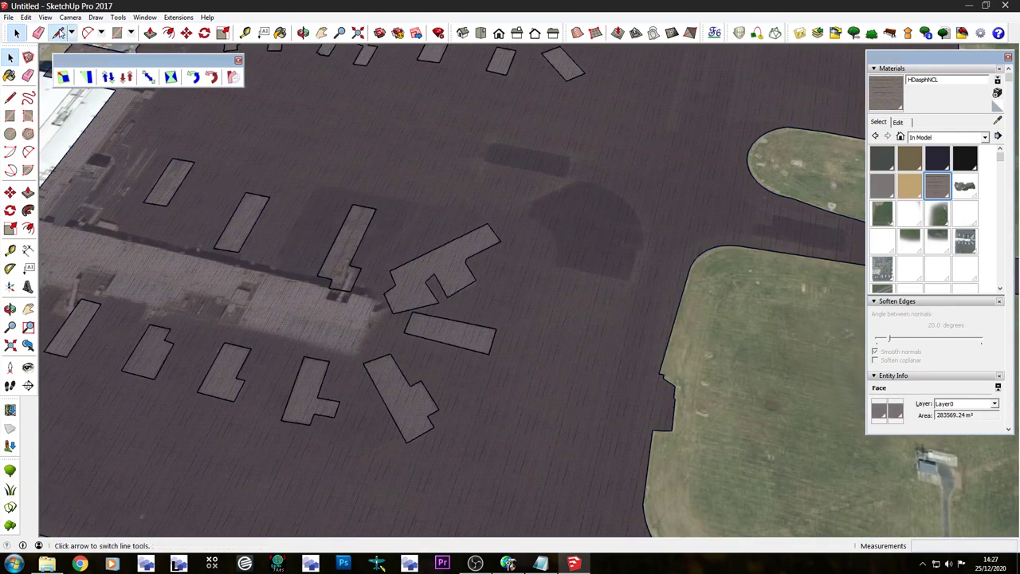
pyautogui.click(58, 33)
pyautogui.scroll(-5, 335, 231)
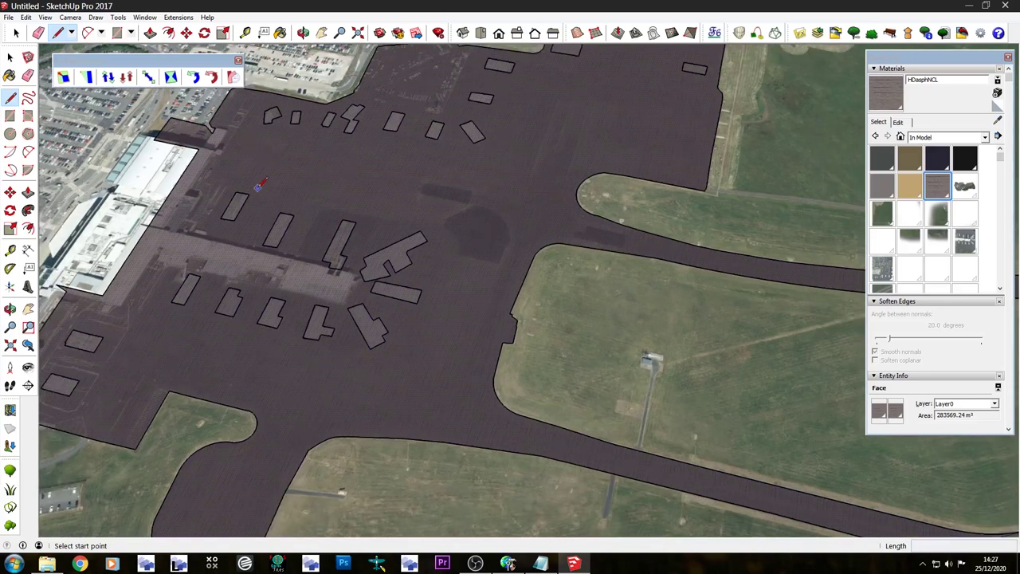
pyautogui.scroll(-2, 236, 192)
# Select all the connected apron, taxiway and runway geometry and intersect its faces with the model.
pyautogui.click(9, 57)
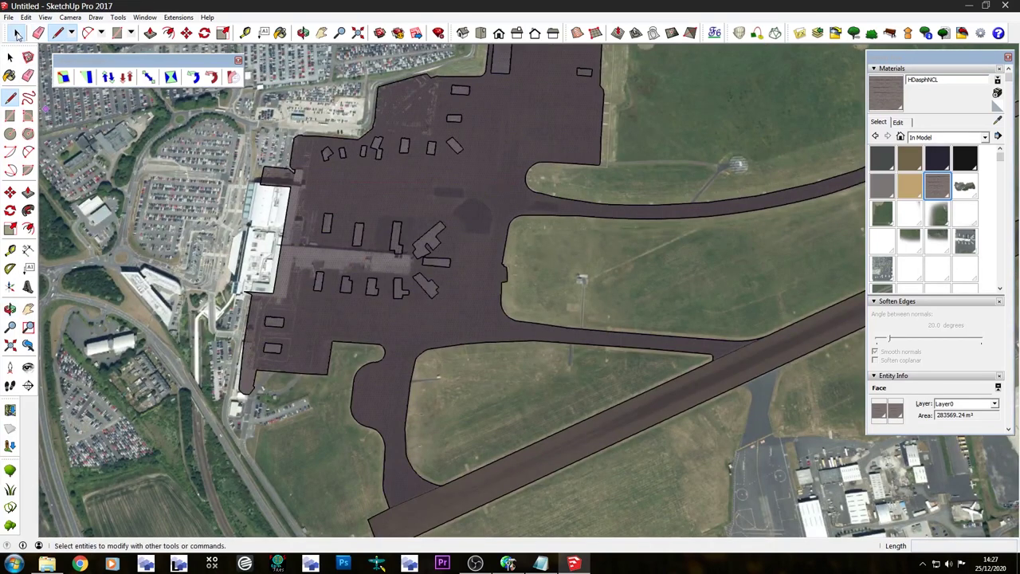
pyautogui.rightClick(404, 205)
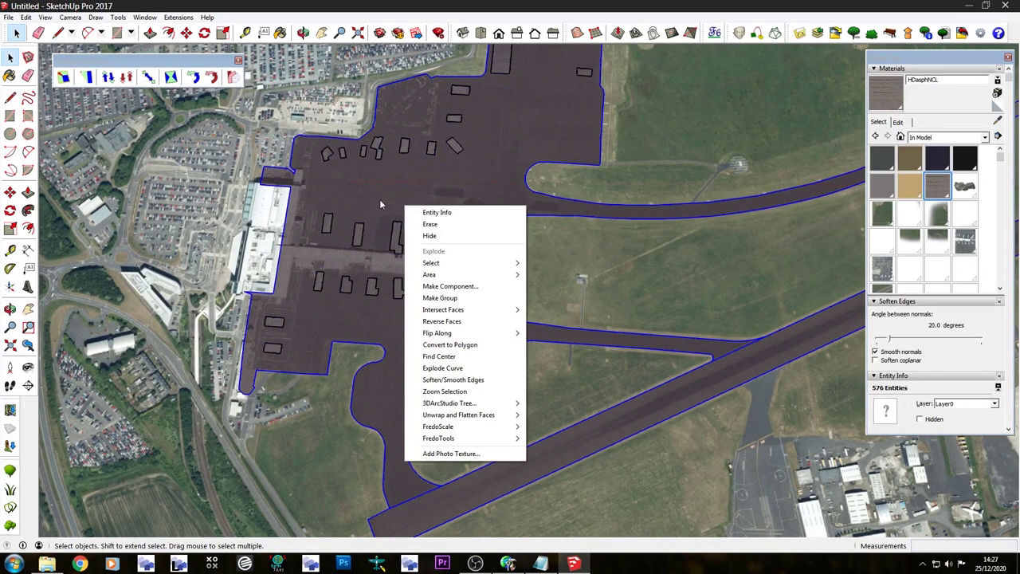
pyautogui.moveTo(478, 309)
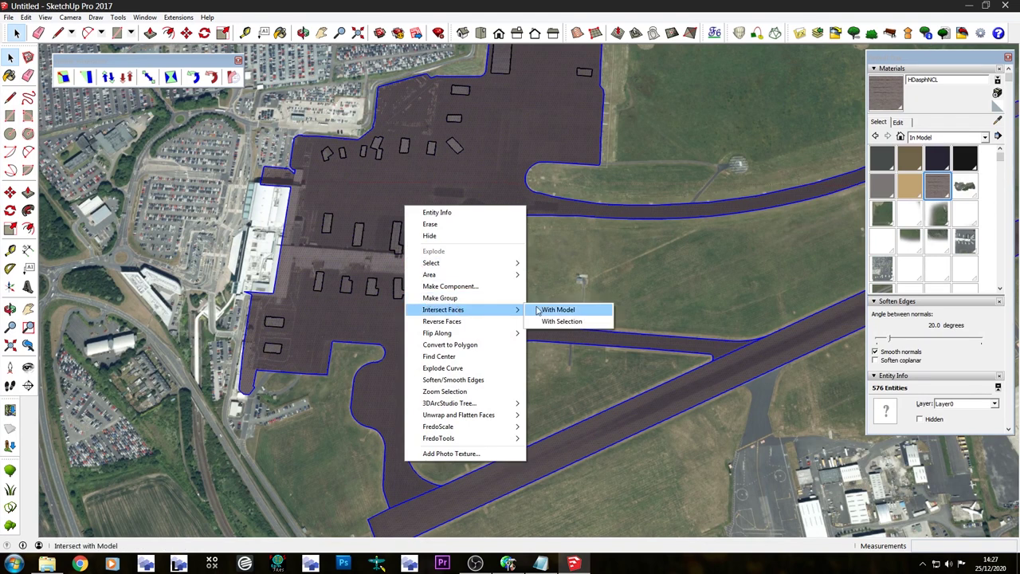
pyautogui.click(582, 312)
pyautogui.click(568, 304)
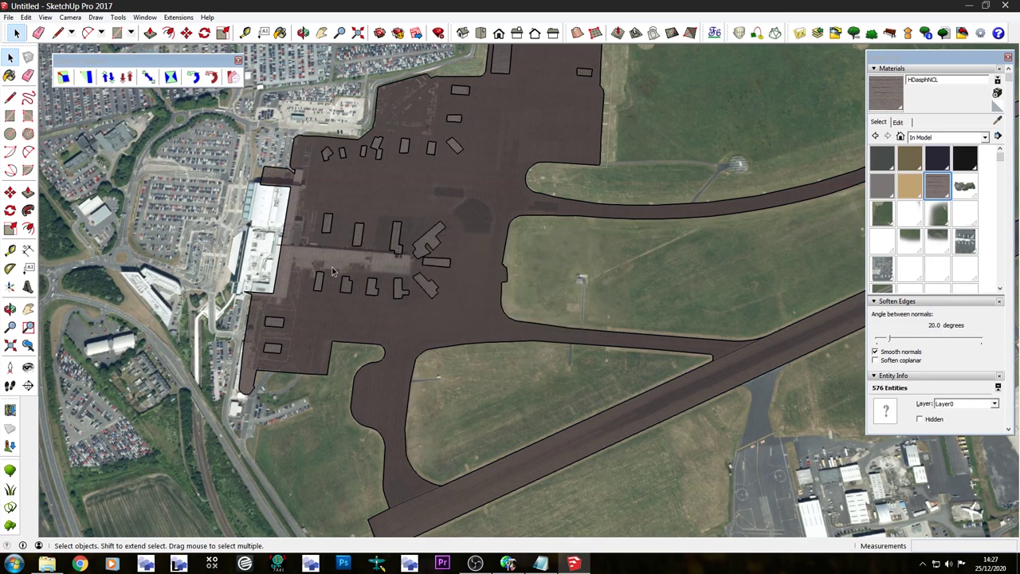
# Redraw an edge of the three stands north of the pier and the diagonal stand at its end to split off their faces.
pyautogui.click(70, 33)
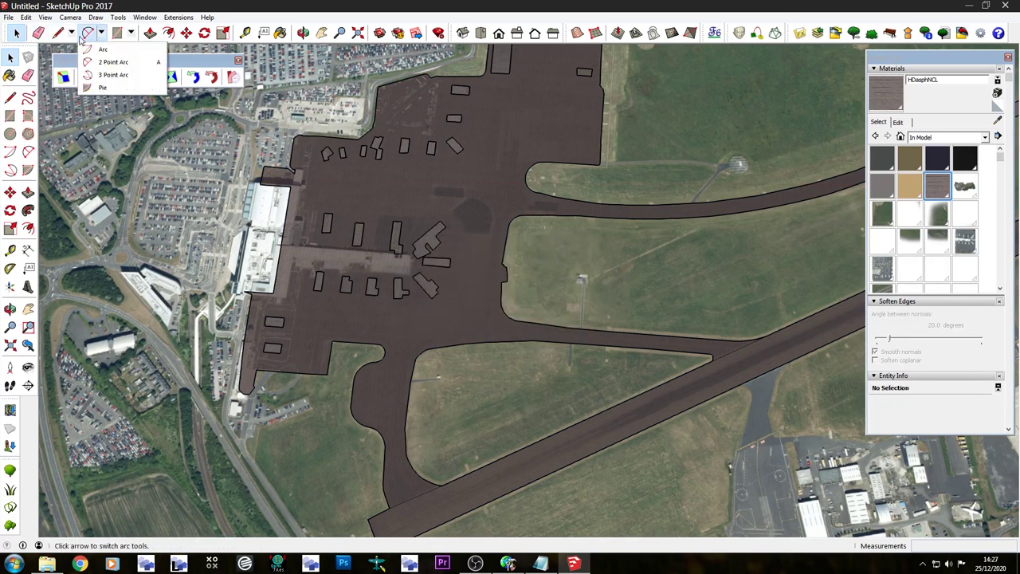
pyautogui.click(61, 34)
pyautogui.scroll(5, 313, 222)
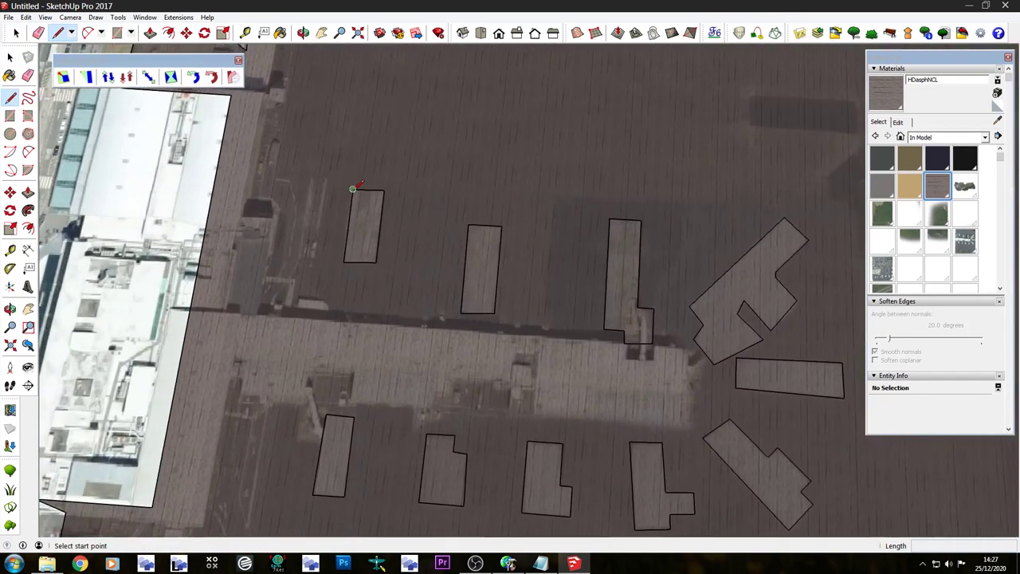
pyautogui.click(353, 190)
pyautogui.press('Escape')
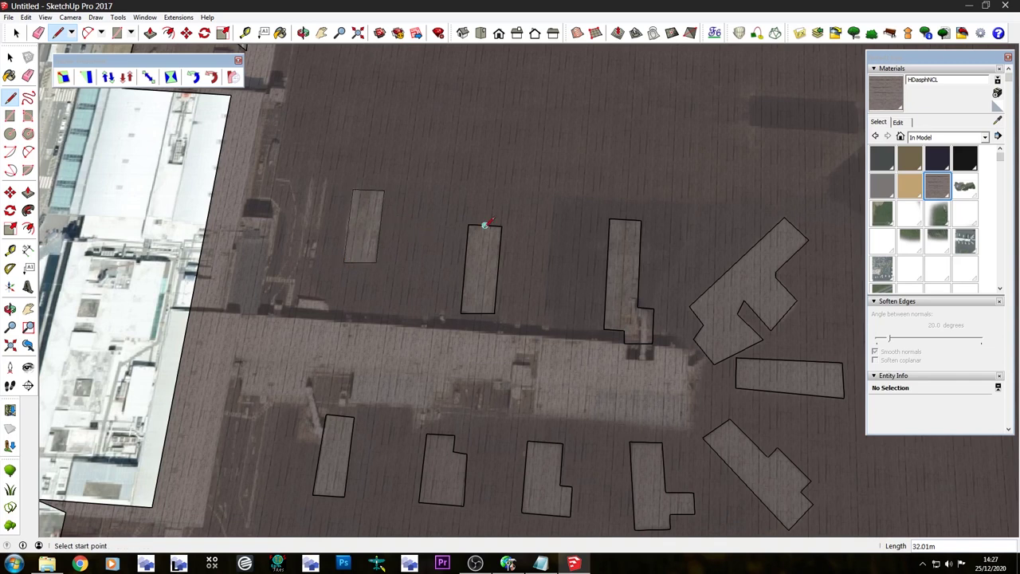
pyautogui.click(468, 224)
pyautogui.press('Escape')
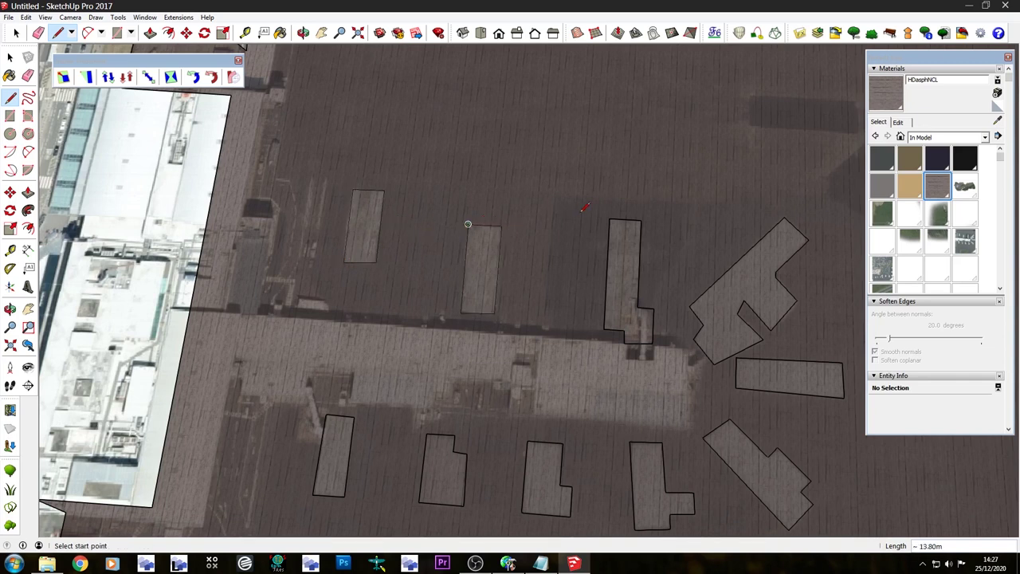
pyautogui.click(609, 218)
pyautogui.press('Escape')
pyautogui.click(689, 306)
pyautogui.press('Escape')
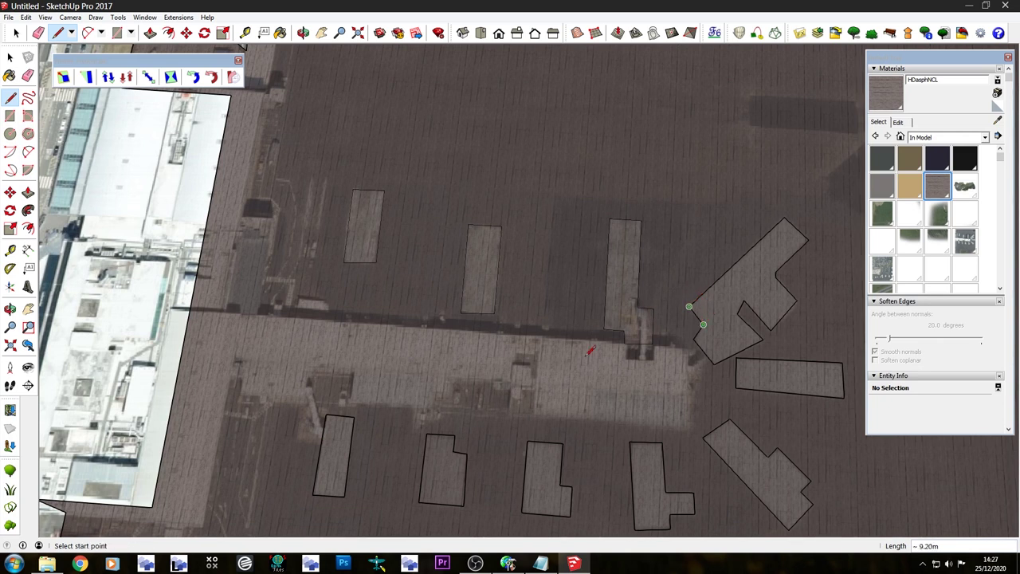
# Retrace an edge on each of the two westernmost stands south of the pier to separate their faces from the apron.
pyautogui.click(325, 413)
pyautogui.press('Escape')
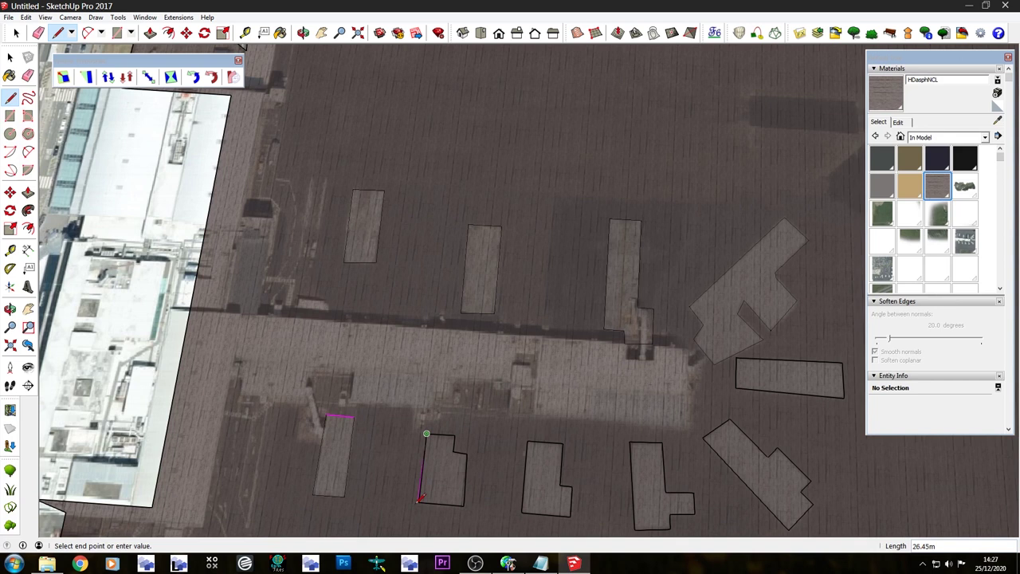
pyautogui.click(417, 504)
pyautogui.press('Escape')
pyautogui.click(419, 501)
pyautogui.press('Escape')
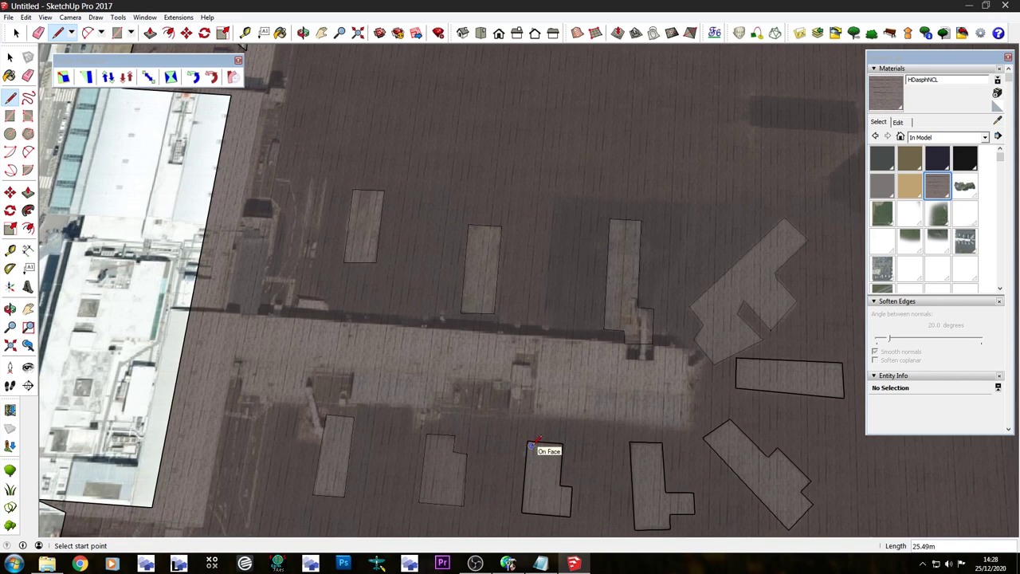
# Select the whole connected runway, taxiway, apron and stand geometry and make it one group.
pyautogui.scroll(-5, 537, 447)
pyautogui.press('space')
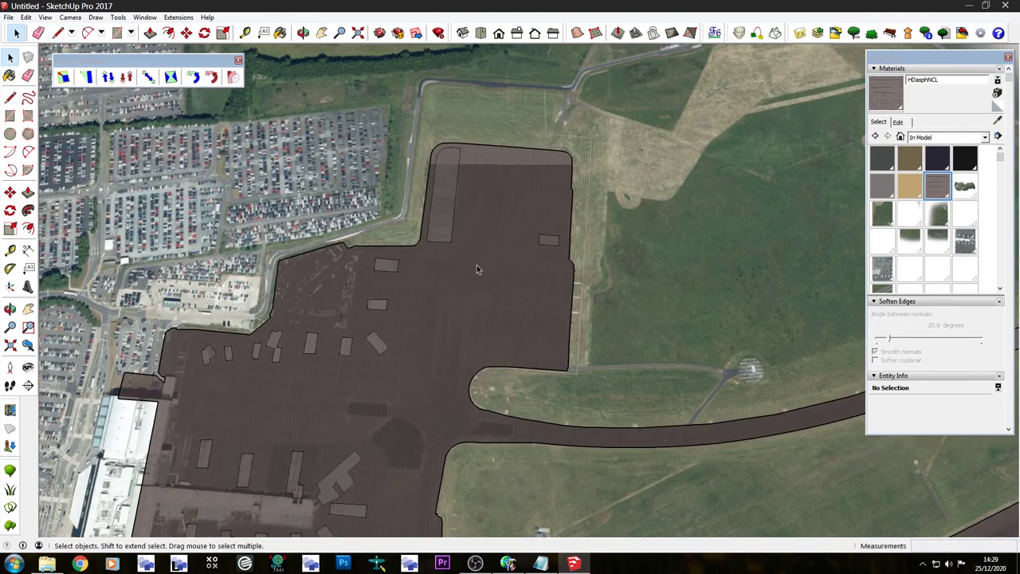
pyautogui.tripleClick(477, 266)
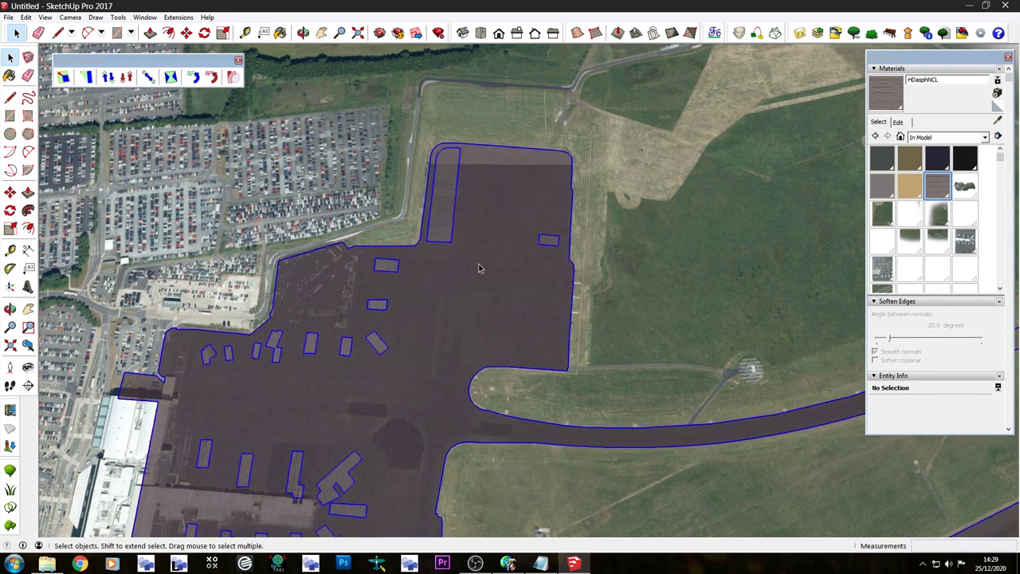
pyautogui.rightClick(479, 268)
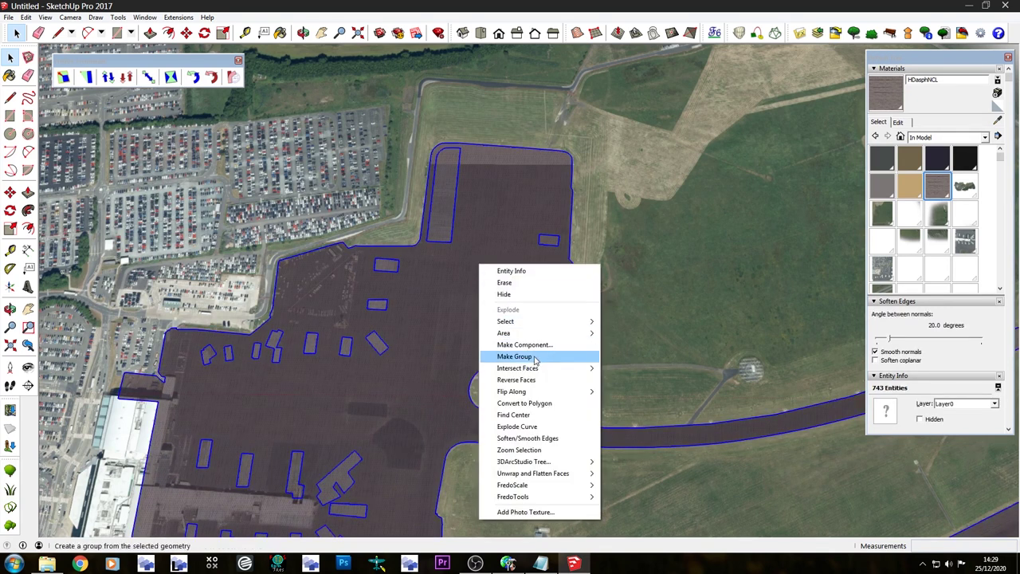
pyautogui.click(510, 355)
pyautogui.scroll(-3, 489, 258)
# Open the runway and apron group and paint the southernmost aircraft stand face with the nclaproncon concrete material.
pyautogui.scroll(5, 347, 438)
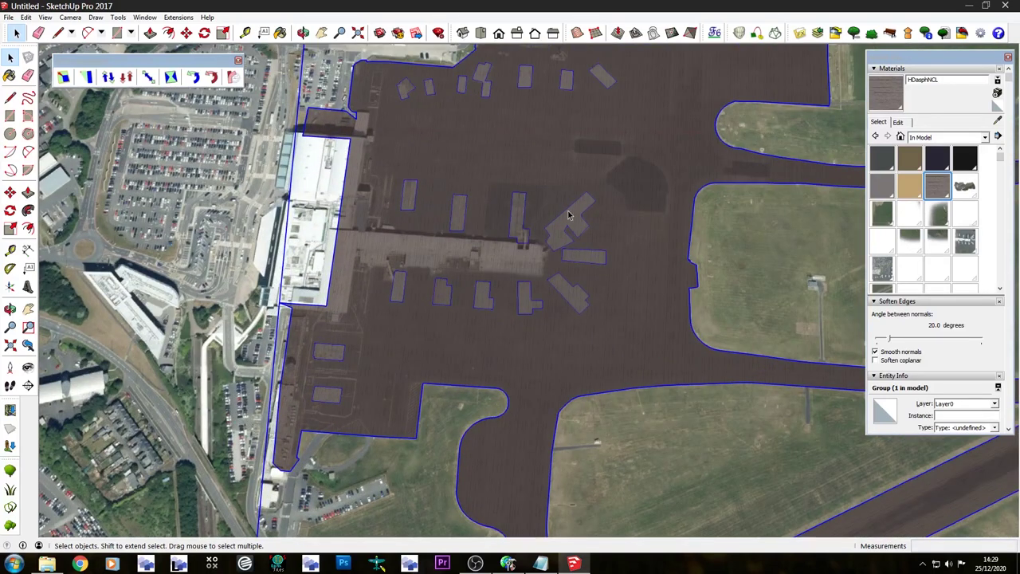
pyautogui.doubleClick(369, 348)
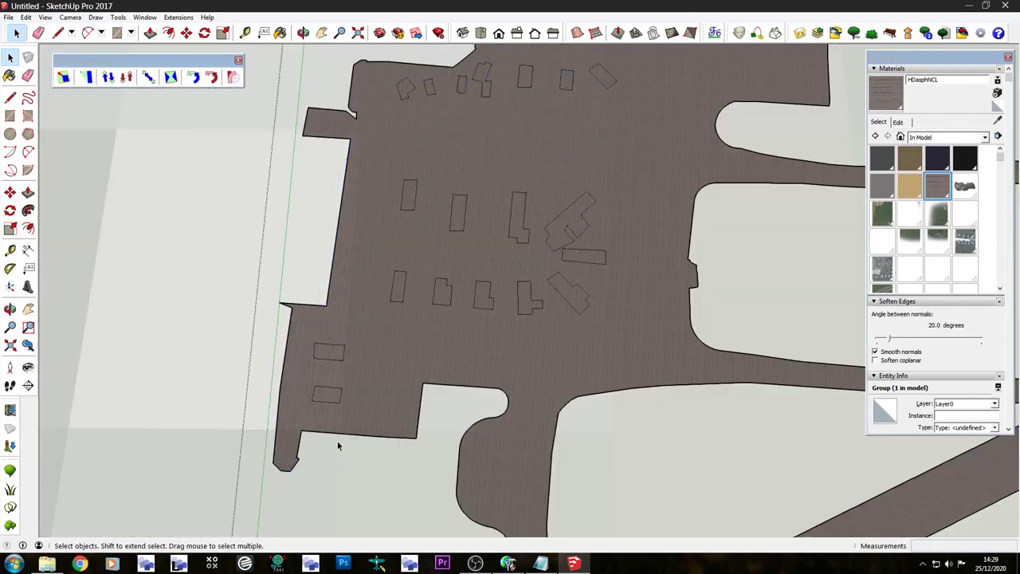
pyautogui.scroll(5, 366, 359)
pyautogui.moveTo(357, 217); pyautogui.dragTo(298, 404, button='middle')
pyautogui.scroll(4, 334, 338)
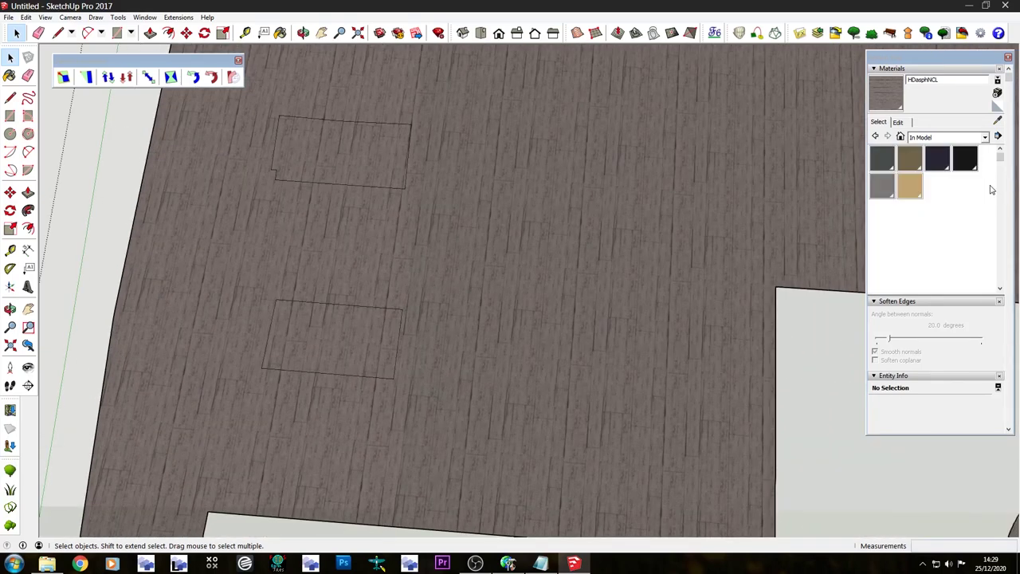
pyautogui.scroll(-3, 989, 191)
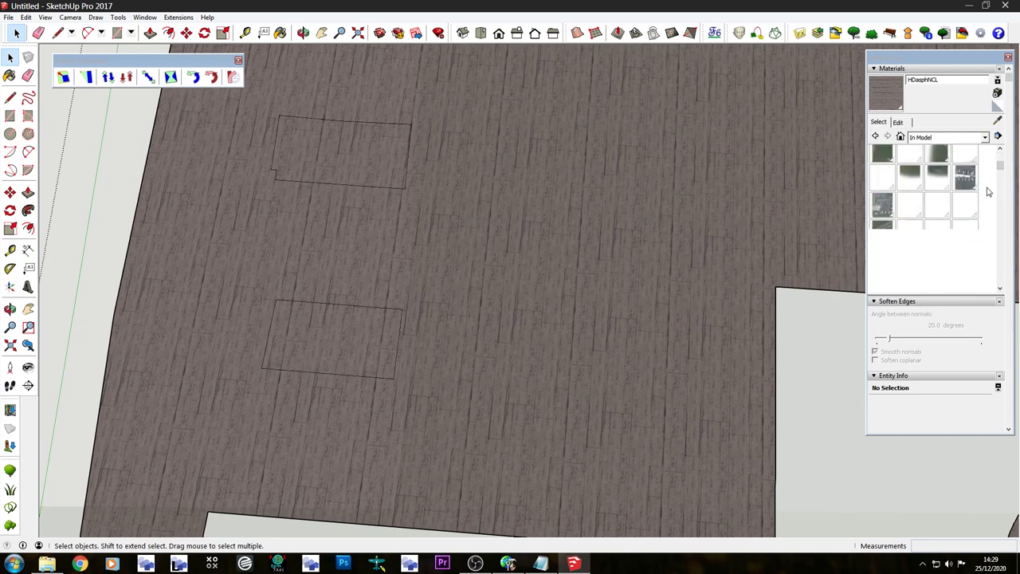
pyautogui.scroll(-5, 995, 204)
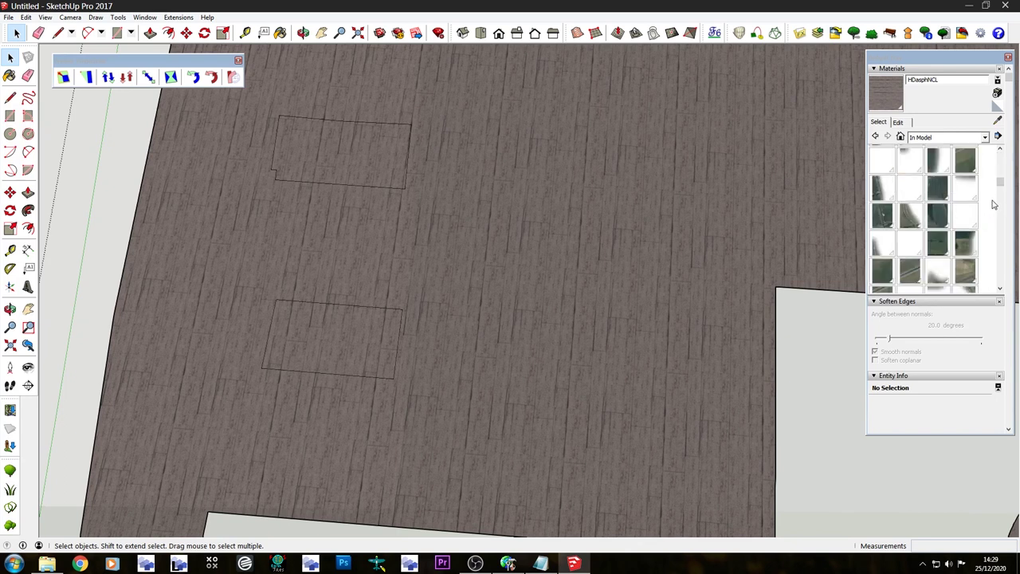
pyautogui.scroll(-5, 992, 200)
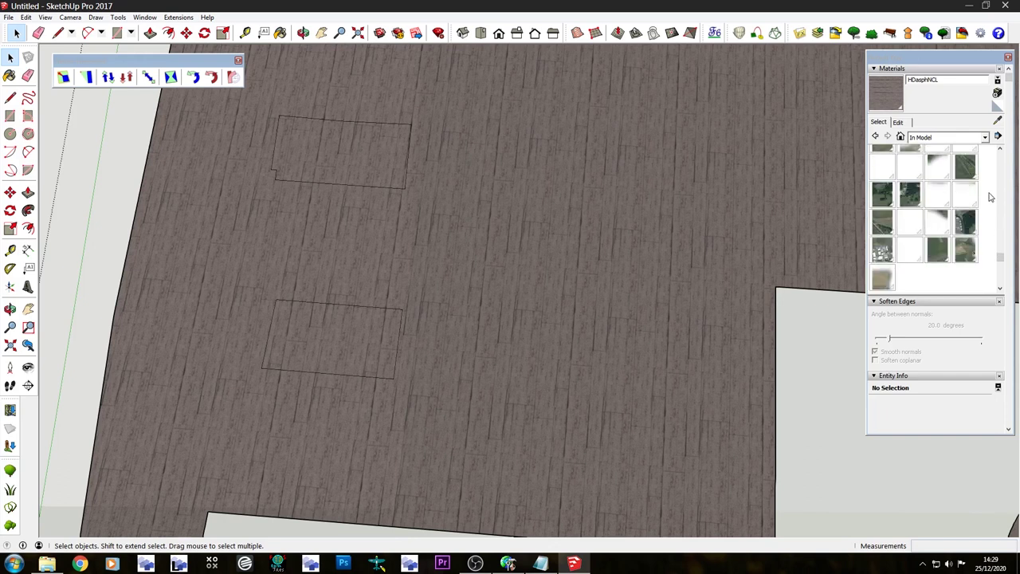
pyautogui.click(885, 159)
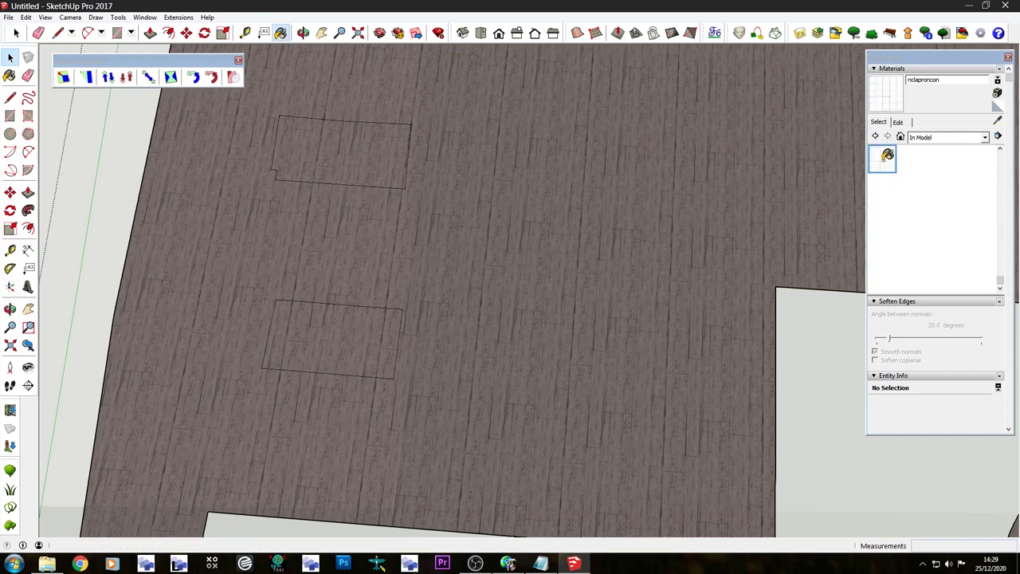
pyautogui.click(326, 330)
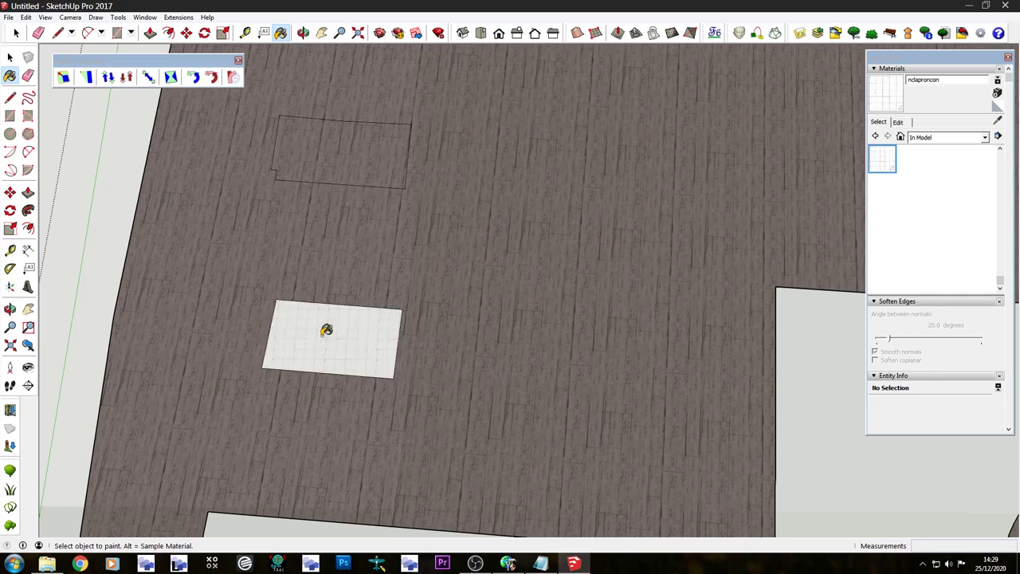
# Reposition the concrete texture on the southernmost stand so its slab lines follow the stand's edges.
pyautogui.rightClick(339, 336)
pyautogui.moveTo(431, 247)
pyautogui.click(491, 248)
pyautogui.moveTo(330, 360)
pyautogui.mouseDown()
pyautogui.moveTo(321, 358)
pyautogui.moveTo(400, 371)
pyautogui.moveTo(406, 301)
pyautogui.mouseUp()
pyautogui.click(409, 301)
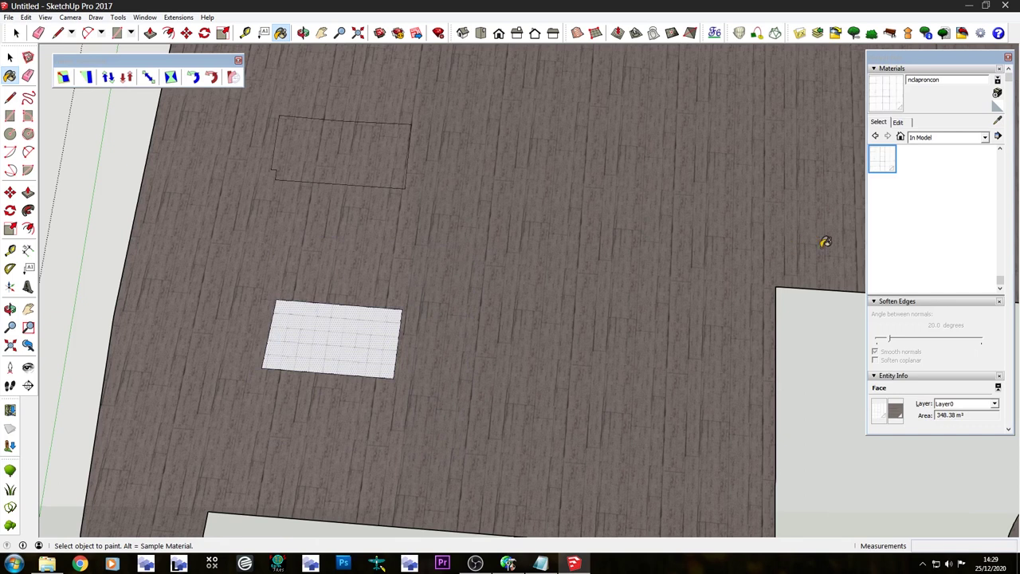
# Paint the remaining aircraft stand faces across the apron with the nclaproncon material.
pyautogui.click(335, 150)
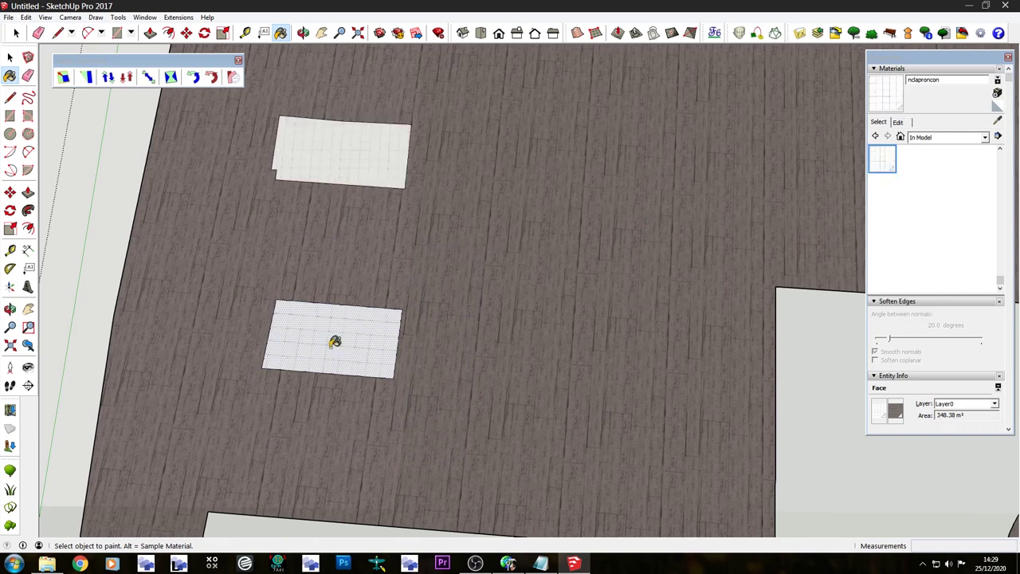
pyautogui.scroll(-4, 244, 421)
pyautogui.scroll(3, 332, 274)
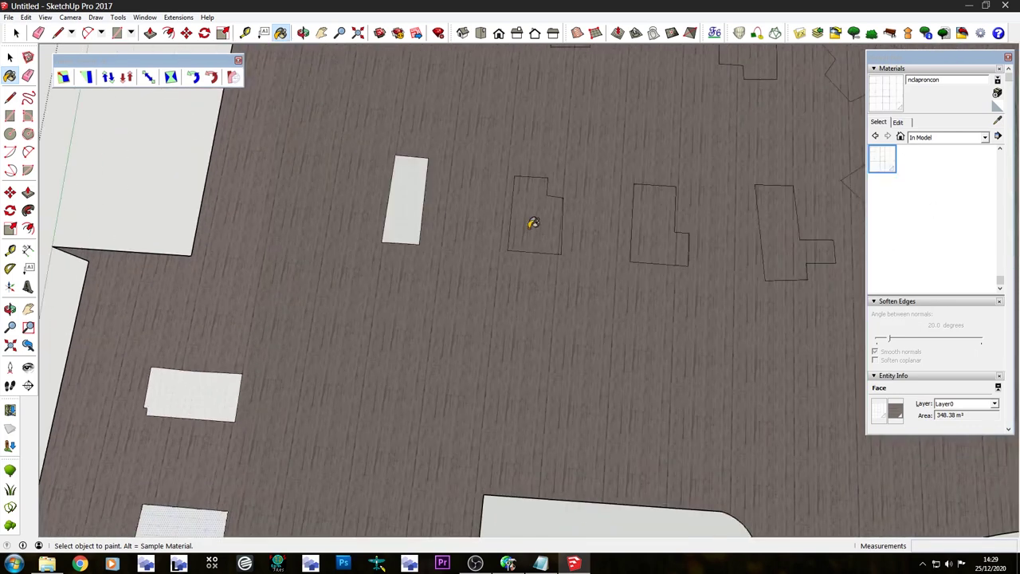
pyautogui.click(529, 222)
pyautogui.click(680, 241)
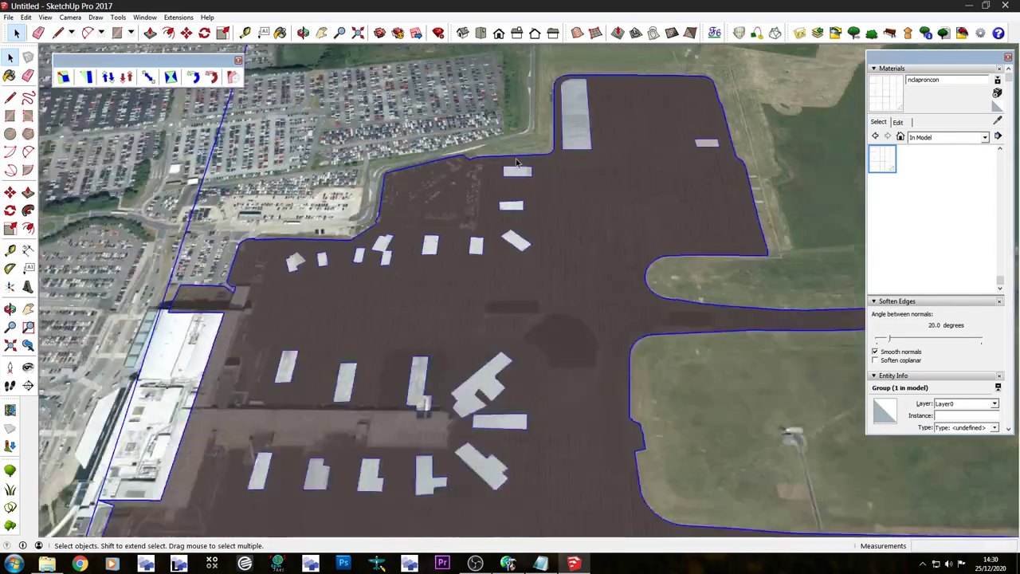
# Examine the whole airport from several angles and check the aerial-image ground and the runway and apron as separate groups.
pyautogui.scroll(-5, 516, 163)
pyautogui.moveTo(516, 162); pyautogui.dragTo(476, 97, button='middle')
pyautogui.click(486, 104)
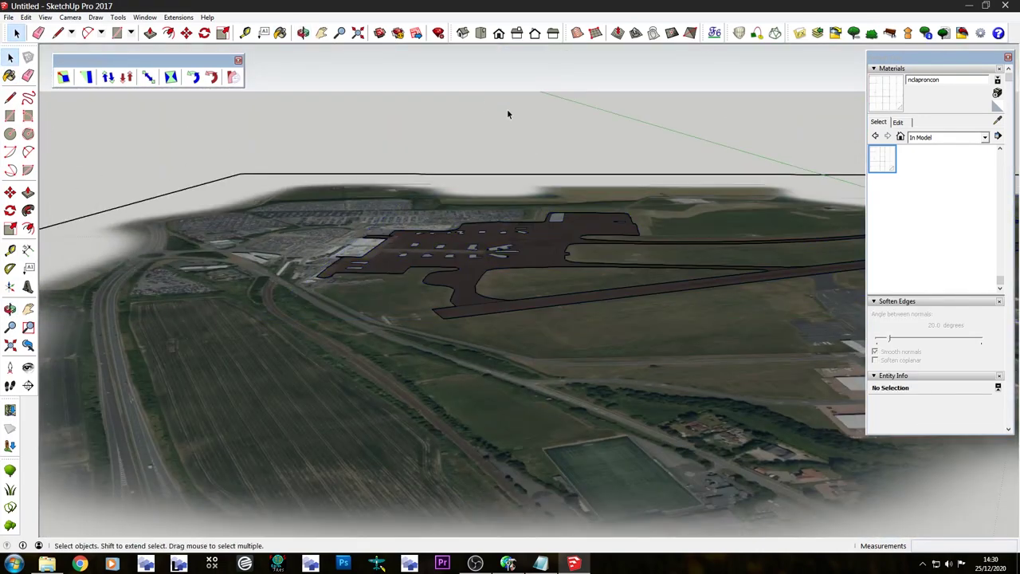
pyautogui.moveTo(532, 125); pyautogui.dragTo(398, 76, button='middle')
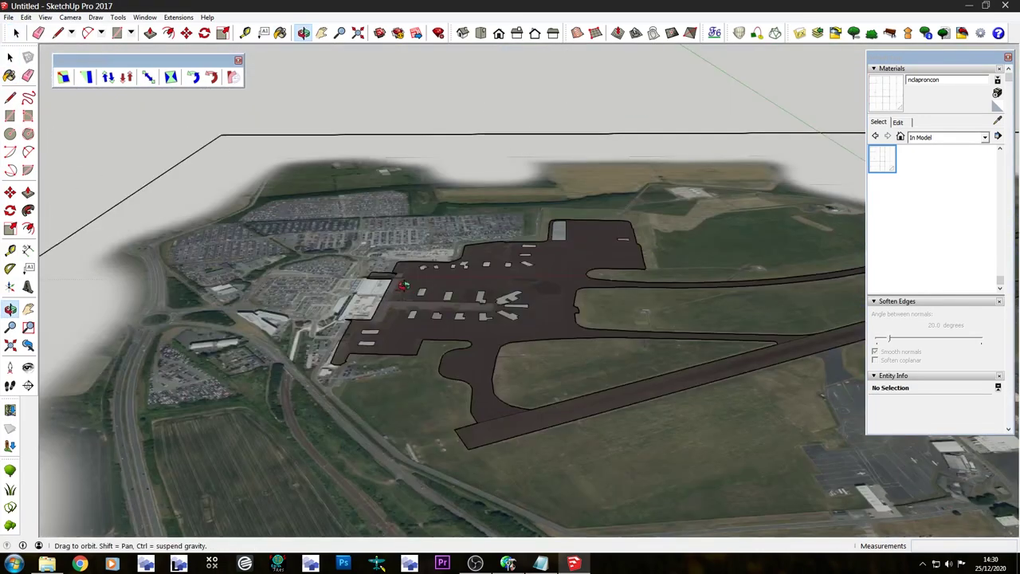
pyautogui.scroll(4, 398, 76)
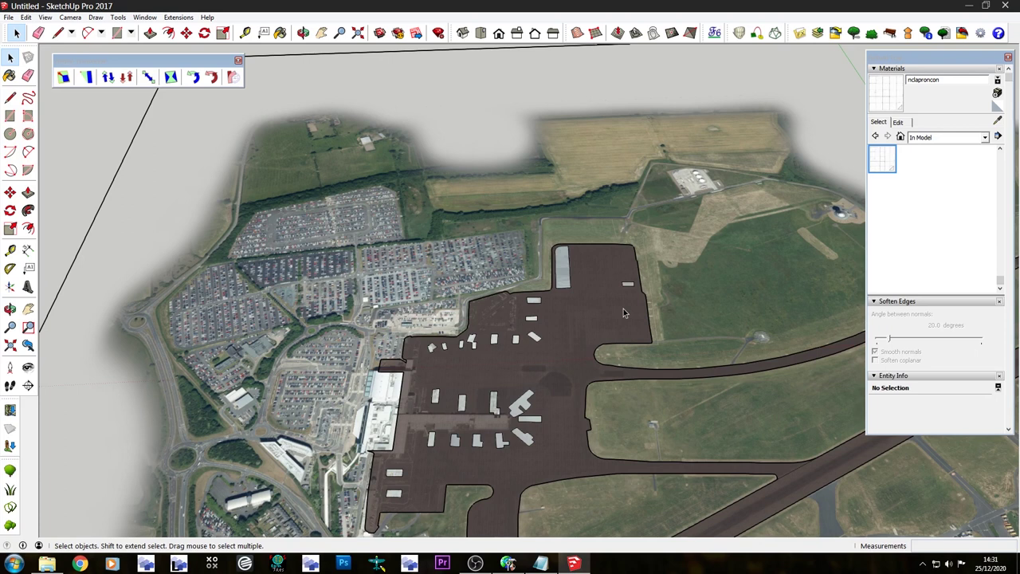
pyautogui.scroll(-10, 388, 242)
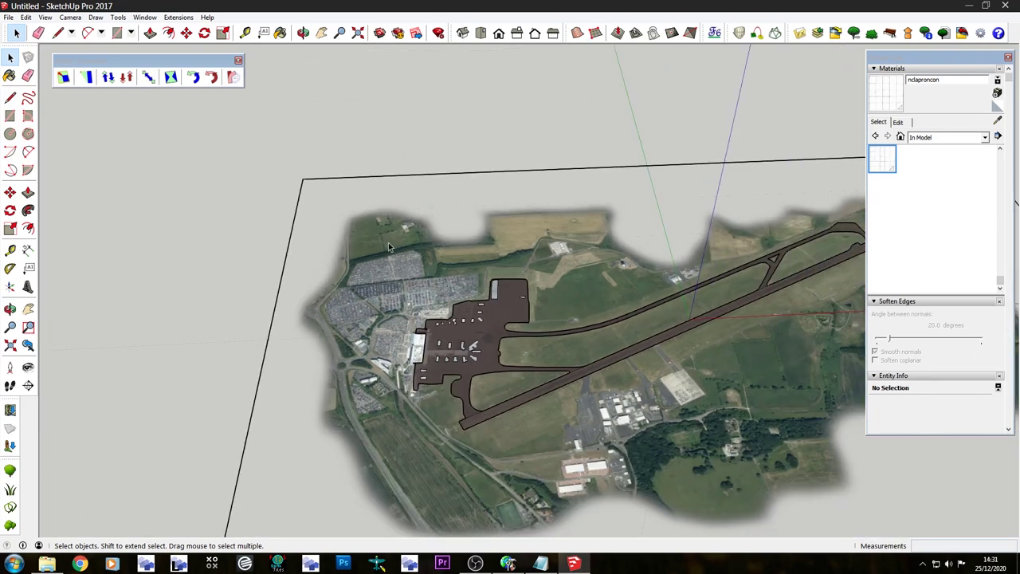
pyautogui.click(397, 226)
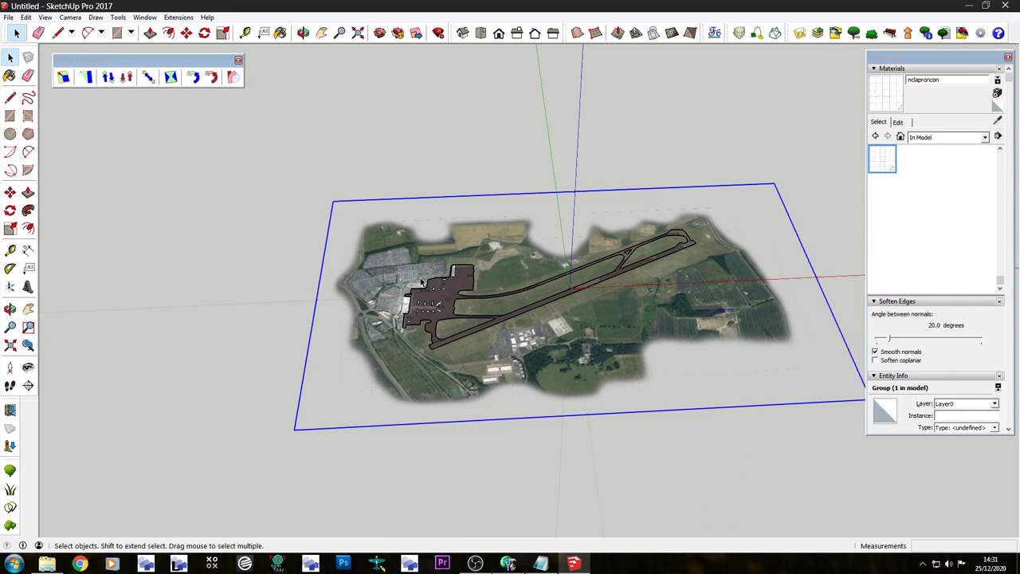
pyautogui.doubleClick(451, 301)
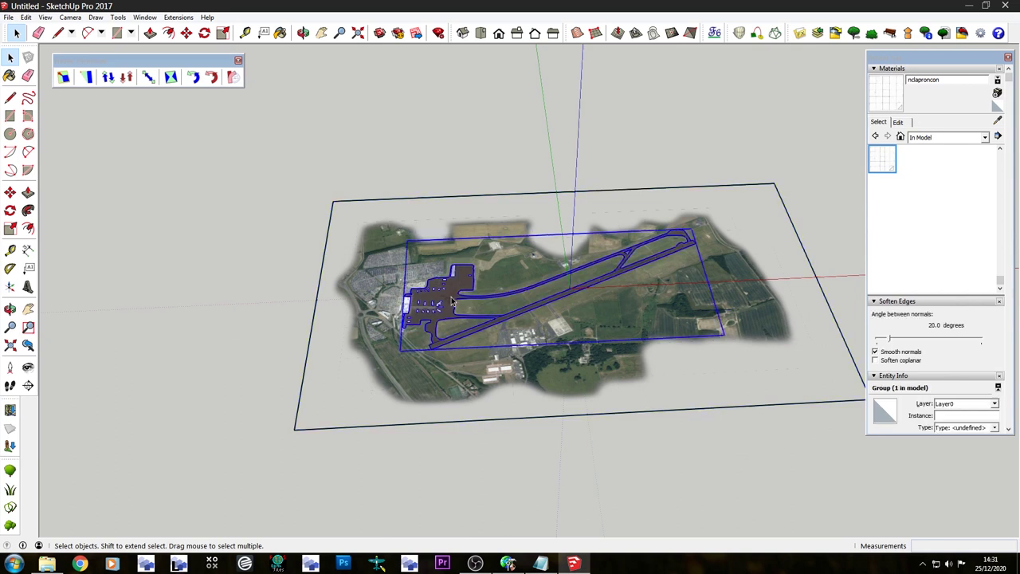
pyautogui.click(246, 259)
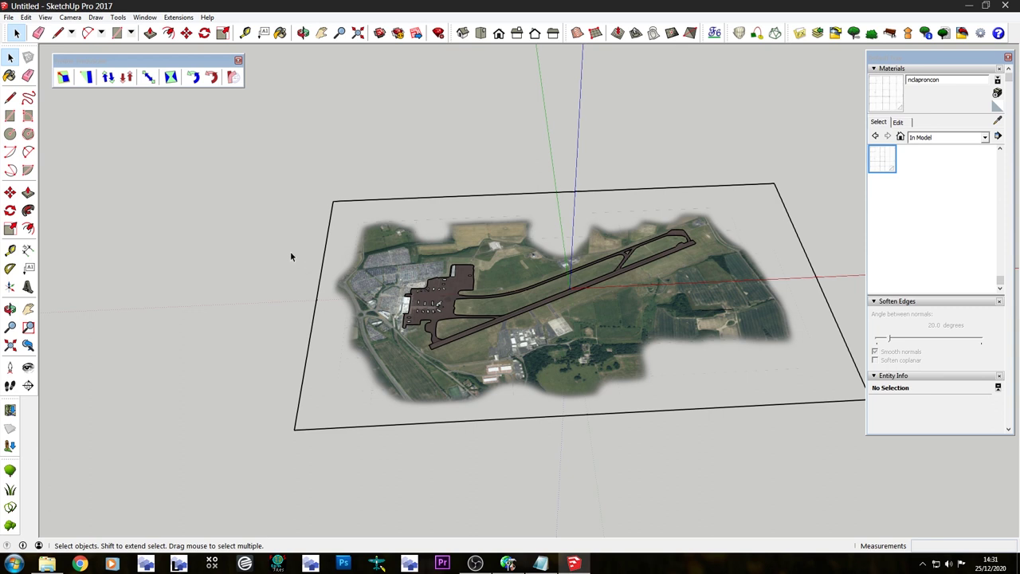
# Export the airport model to the Documents library as a COLLADA file named NCL.
pyautogui.click(541, 564)
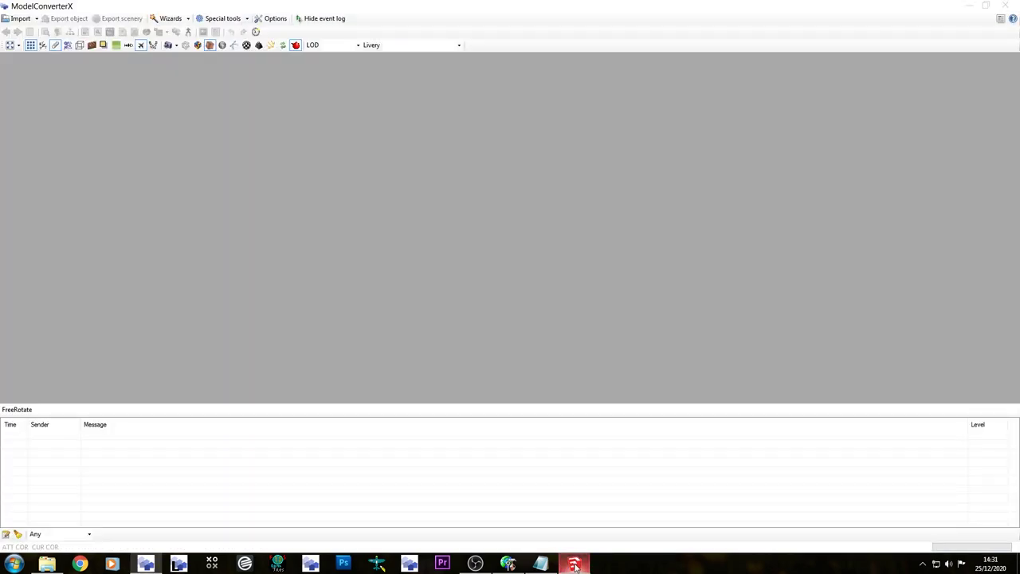
pyautogui.click(574, 564)
pyautogui.click(9, 19)
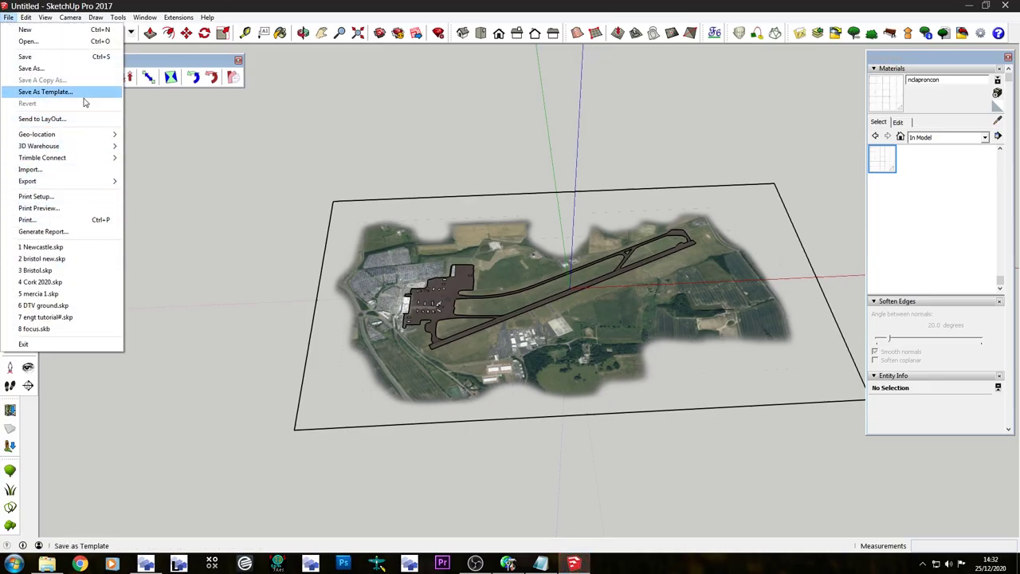
pyautogui.moveTo(83, 181)
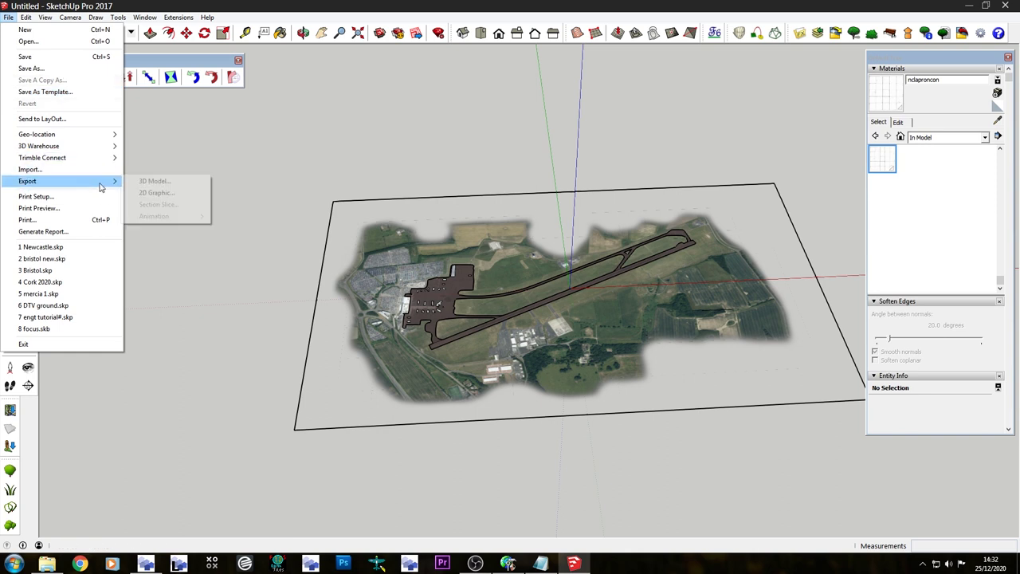
pyautogui.click(159, 187)
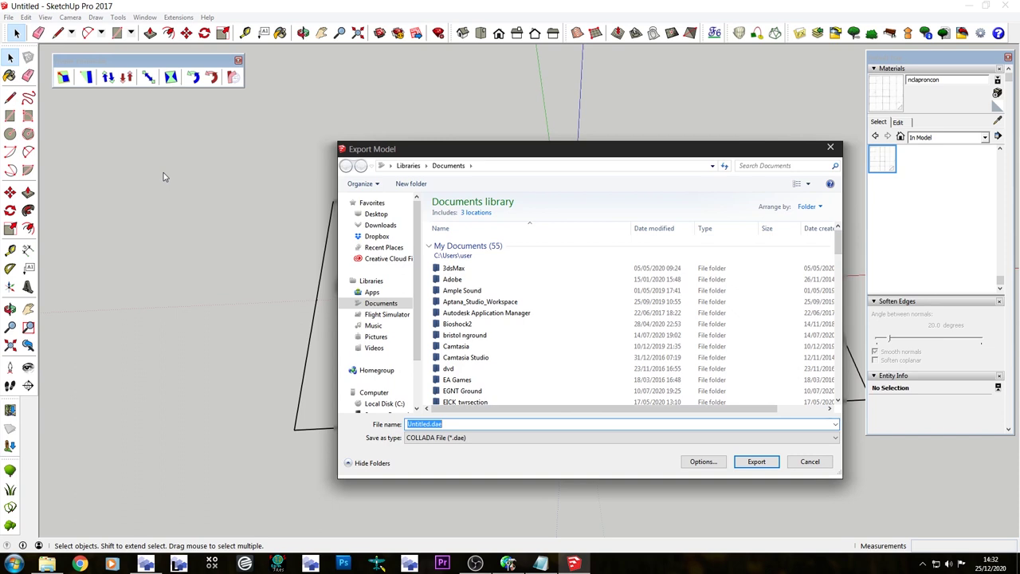
pyautogui.write('NCL')
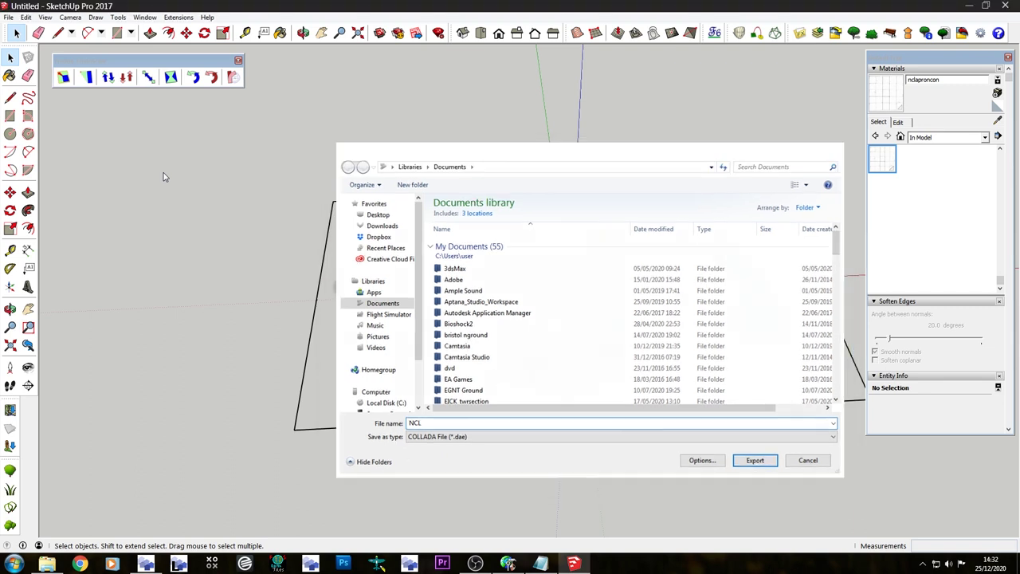
pyautogui.press('Return')
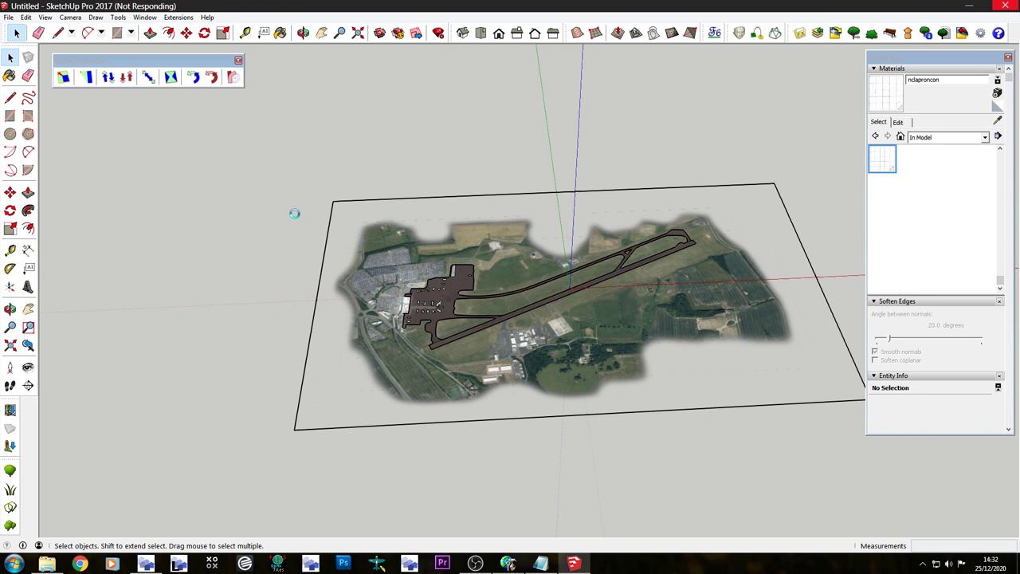
# Switch to ModelConverterX and load NCL.dae from the Documents library.
pyautogui.click(145, 564)
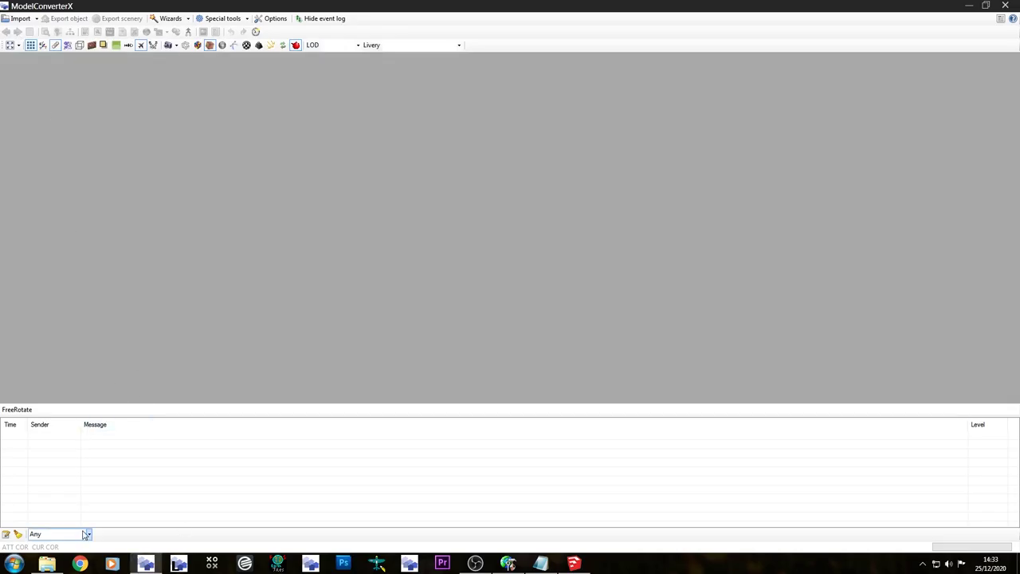
pyautogui.click(48, 564)
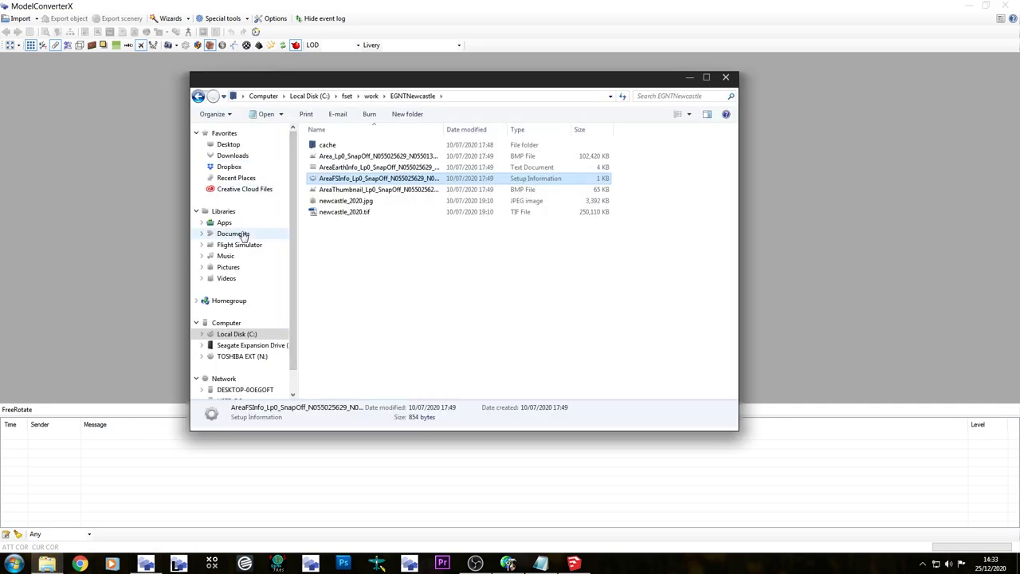
pyautogui.click(239, 236)
pyautogui.click(369, 276)
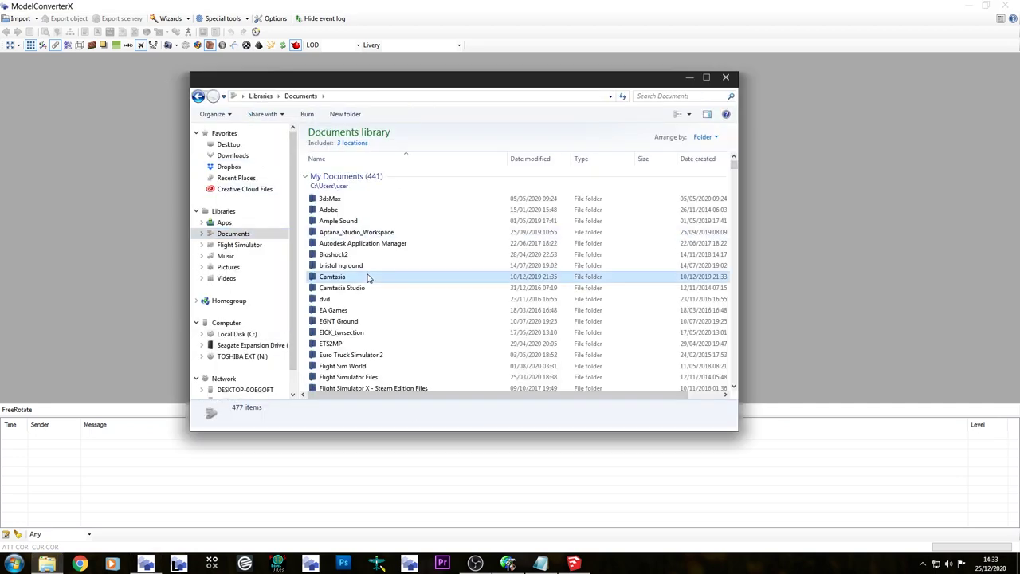
pyautogui.scroll(-15, 363, 271)
pyautogui.click(327, 182)
pyautogui.click(345, 228)
pyautogui.scroll(-15, 348, 232)
pyautogui.click(363, 194)
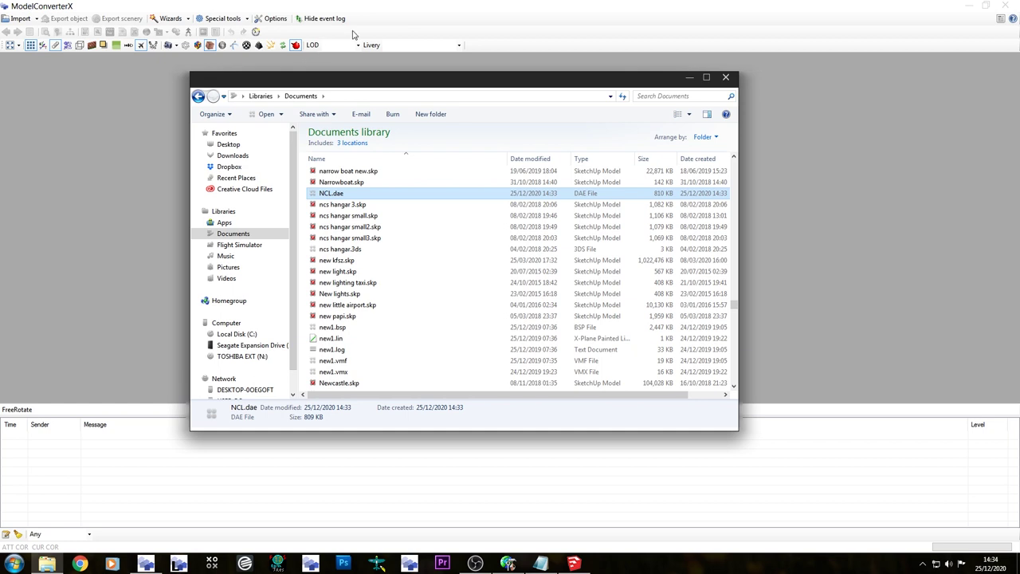
pyautogui.press('Return')
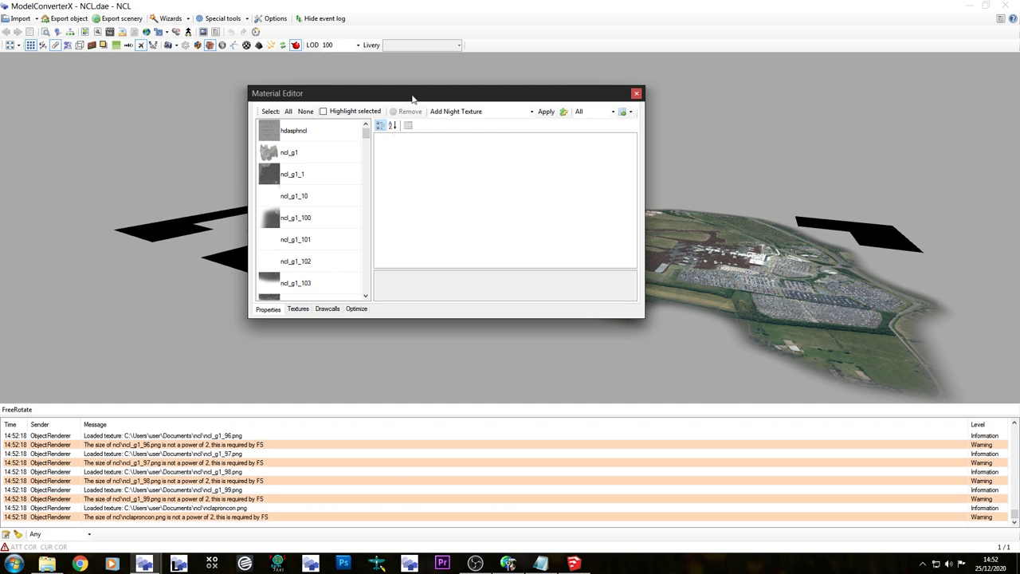
# Remove the ncl_g1 material, which uses the large TIF texture, from the model.
pyautogui.click(298, 309)
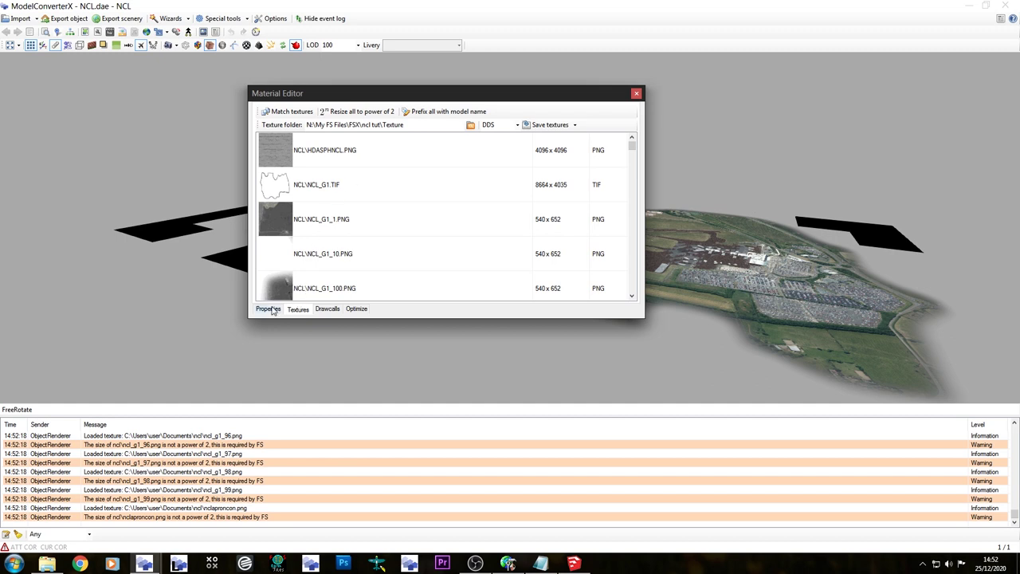
pyautogui.click(272, 310)
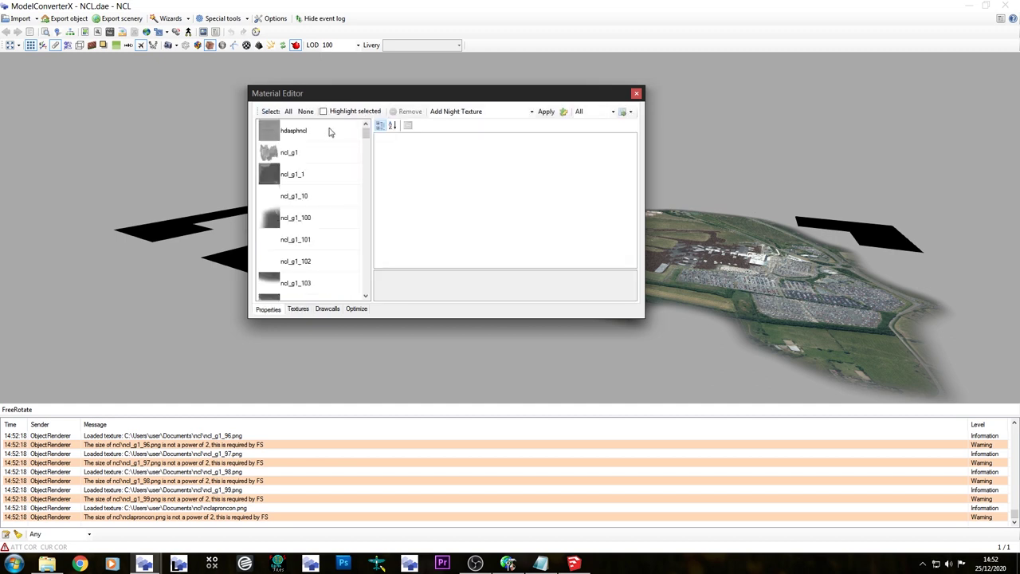
pyautogui.click(314, 153)
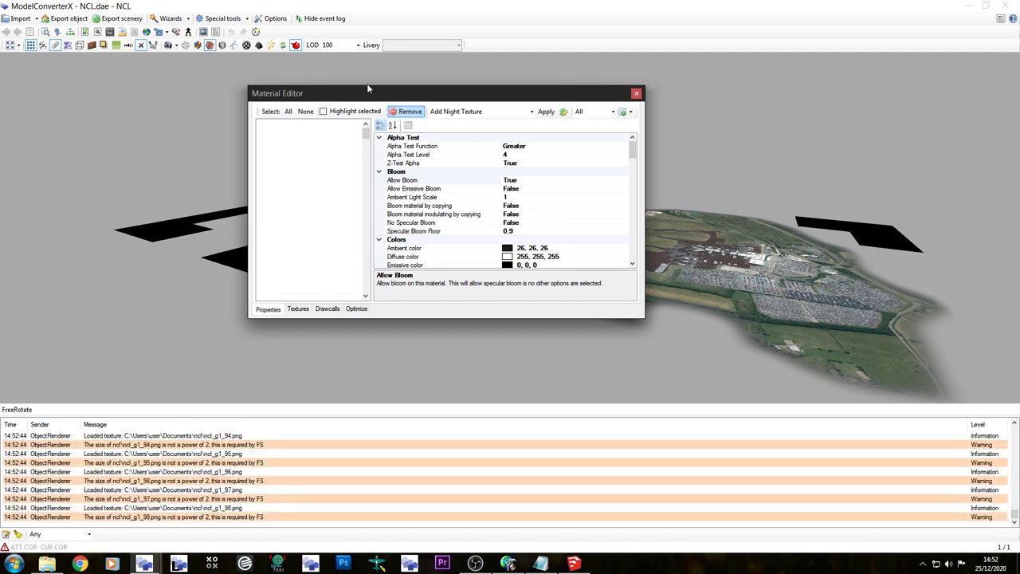
# Save all the model's textures in DXTBMP format to the ncl tut Texture folder and close the Material Editor.
pyautogui.click(299, 309)
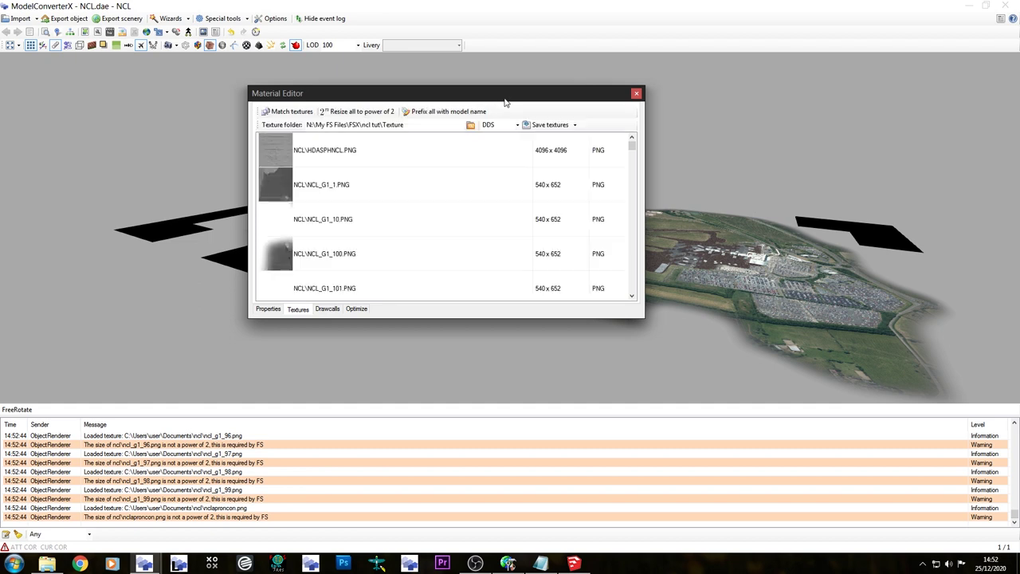
pyautogui.click(517, 125)
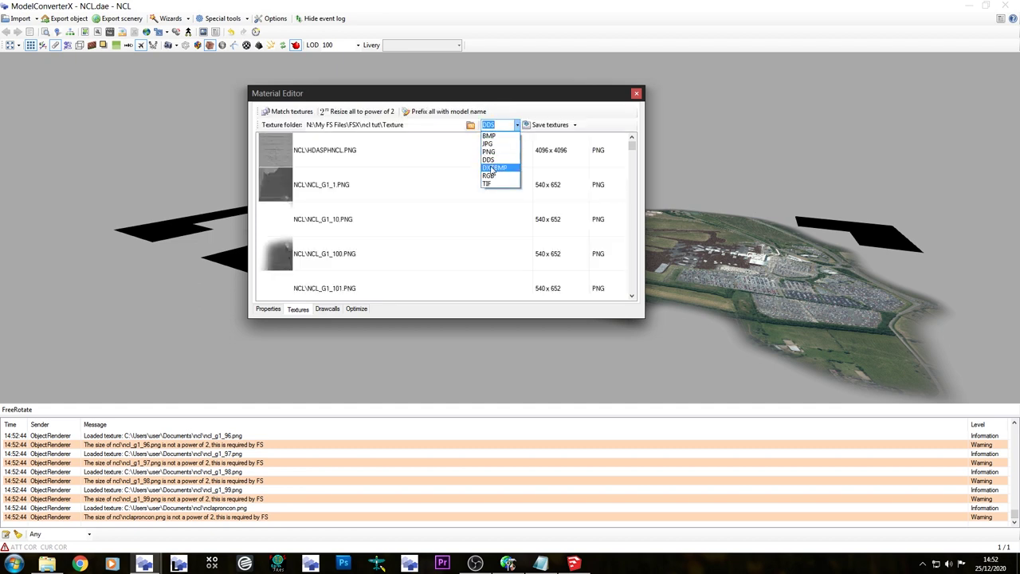
pyautogui.click(494, 167)
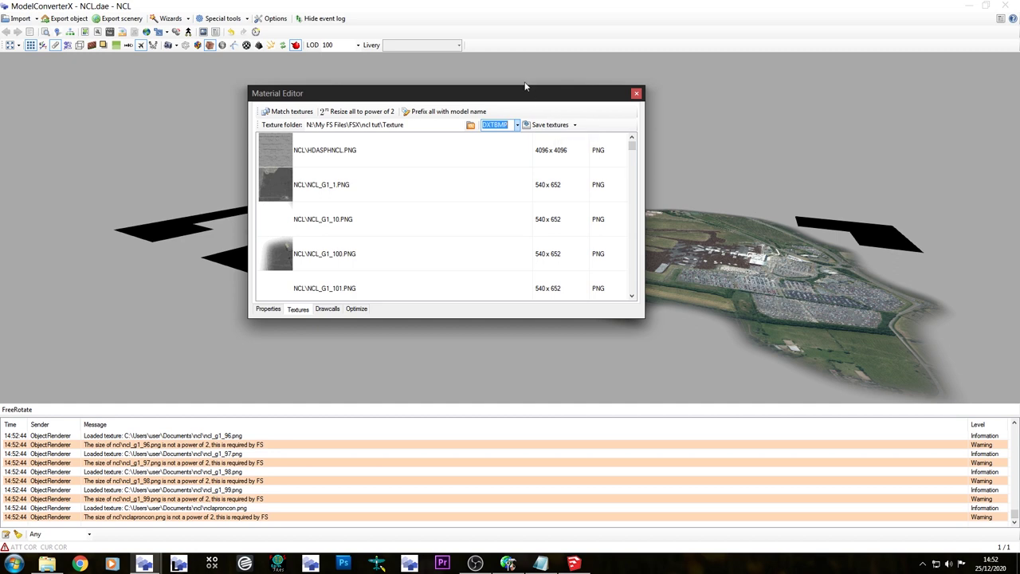
pyautogui.click(545, 126)
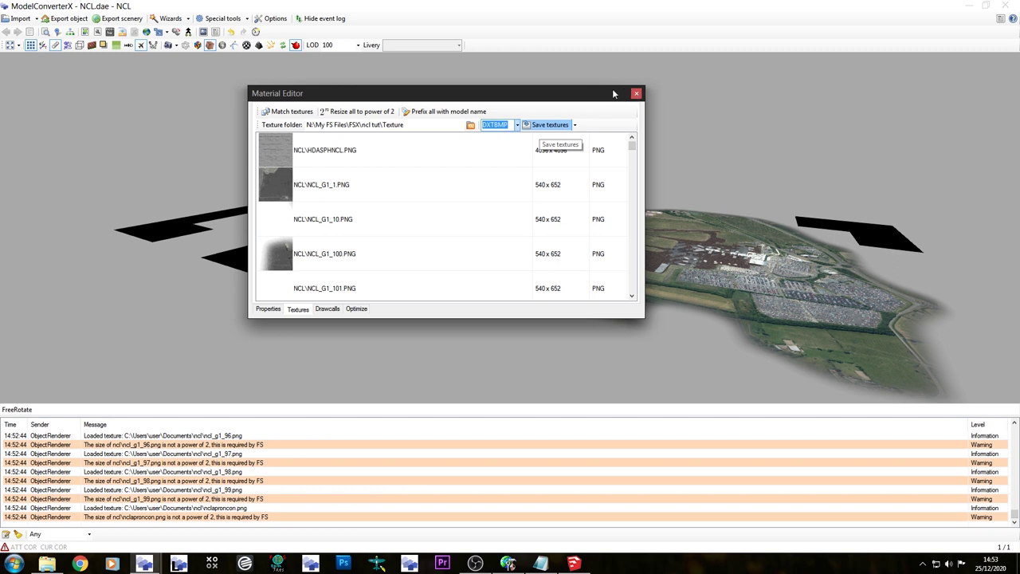
pyautogui.click(636, 93)
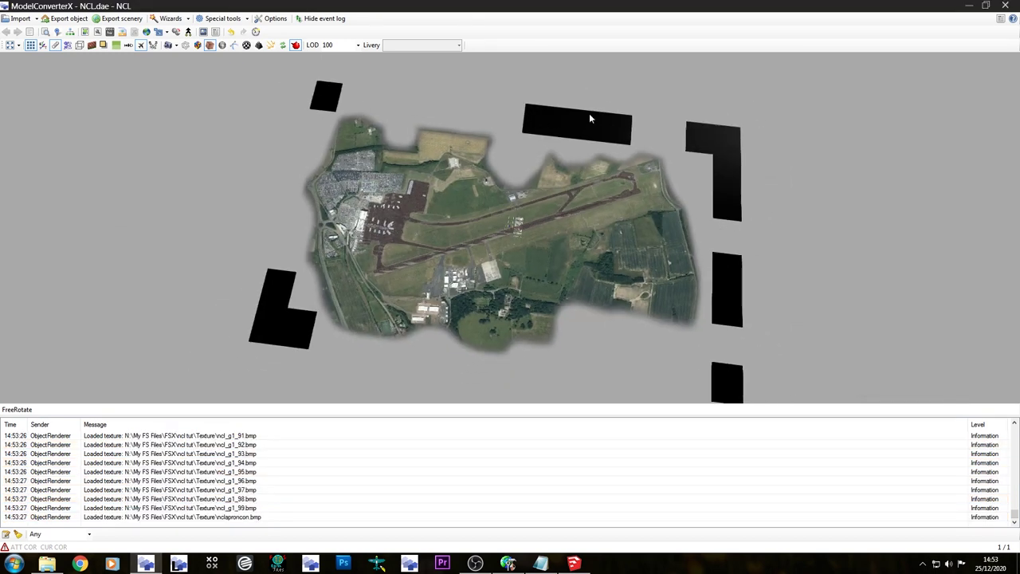
# Export the model as the FSX MDL object NCL.mdl to My FS Files\FSX\ncl tut\Scenery on drive N, replacing the existing file.
pyautogui.moveTo(302, 142); pyautogui.dragTo(296, 71)
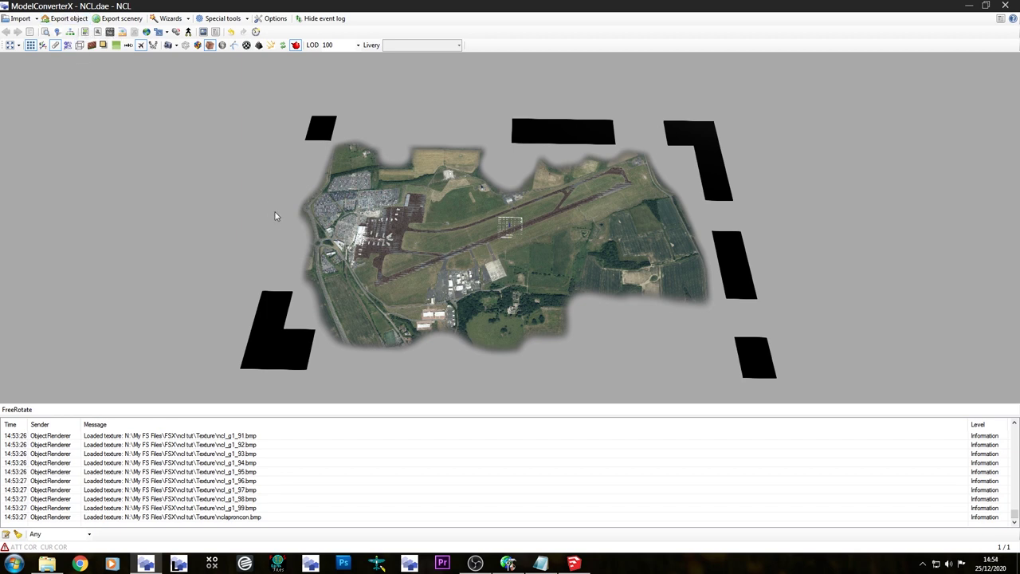
pyautogui.click(69, 19)
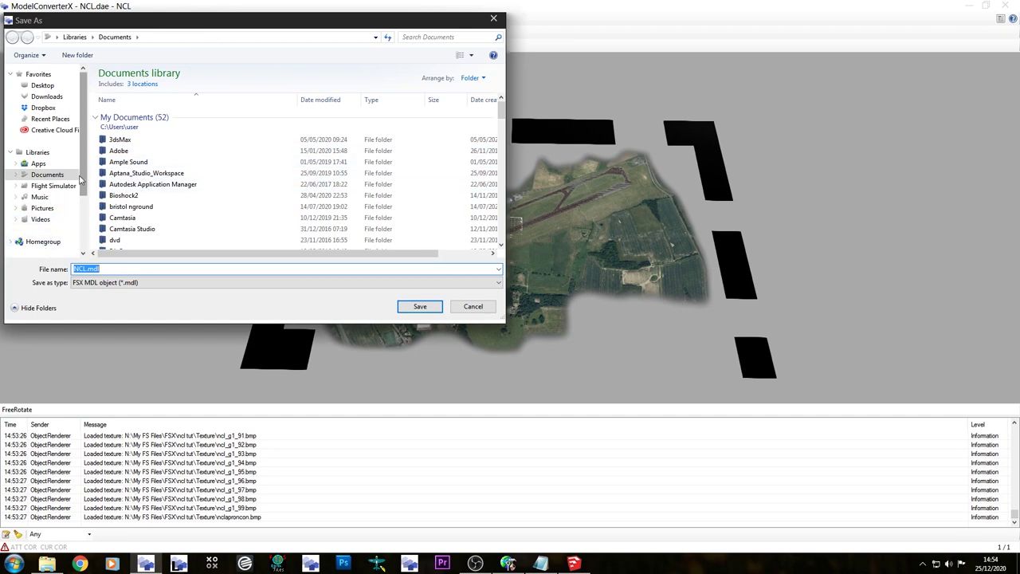
pyautogui.scroll(-3, 90, 232)
pyautogui.click(55, 225)
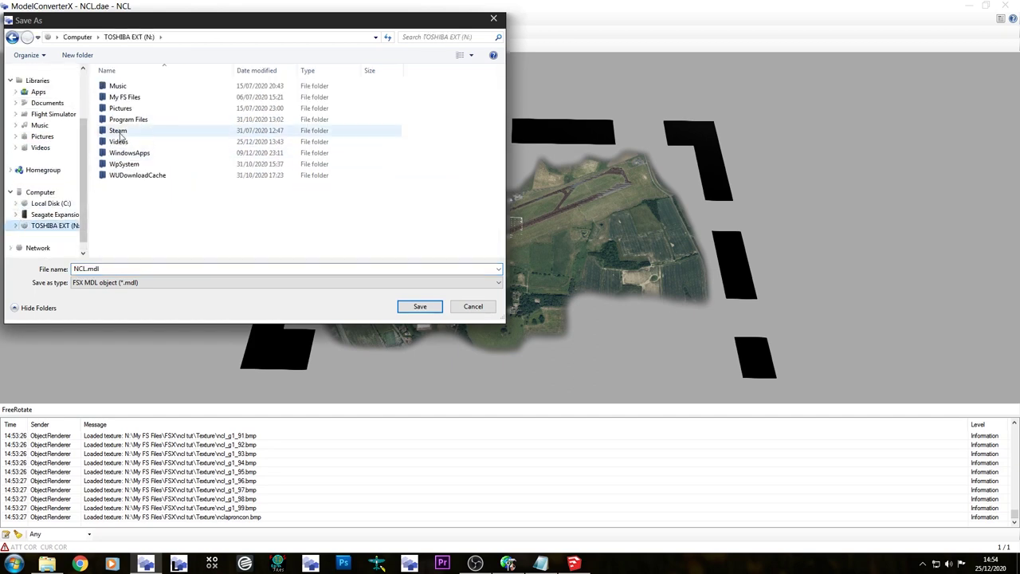
pyautogui.doubleClick(128, 98)
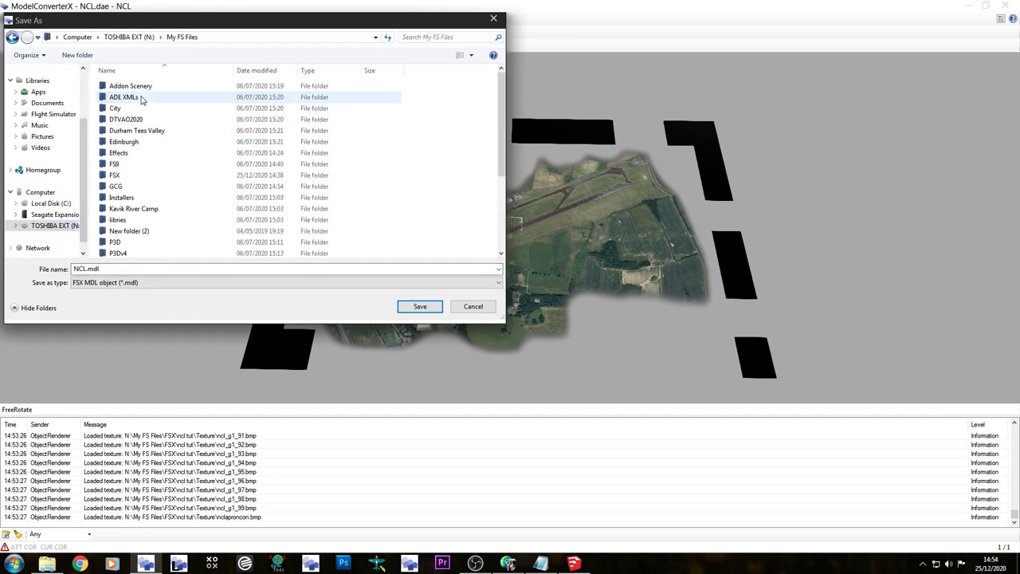
pyautogui.doubleClick(119, 176)
pyautogui.press('n')
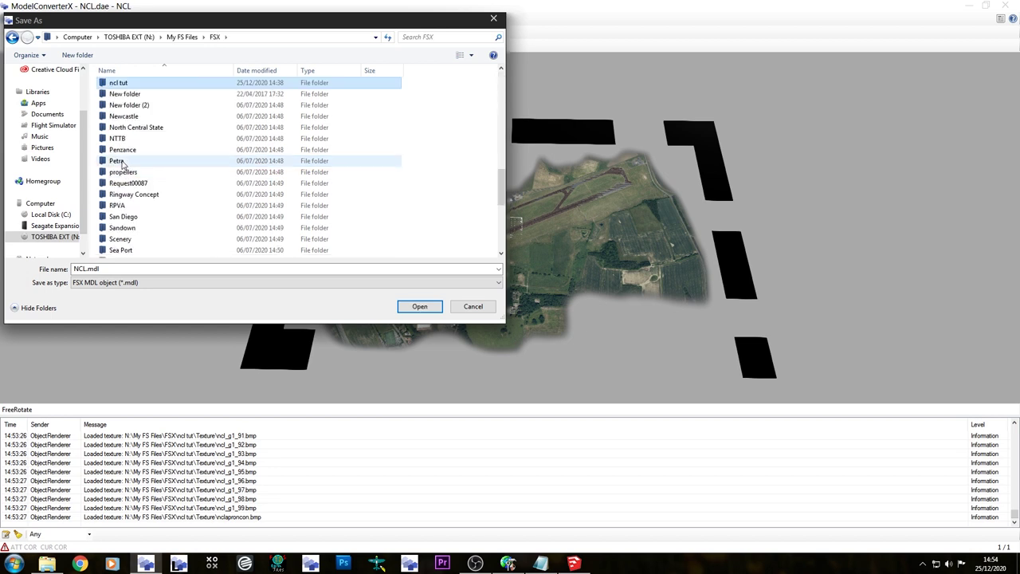
pyautogui.press('Return')
pyautogui.click(420, 306)
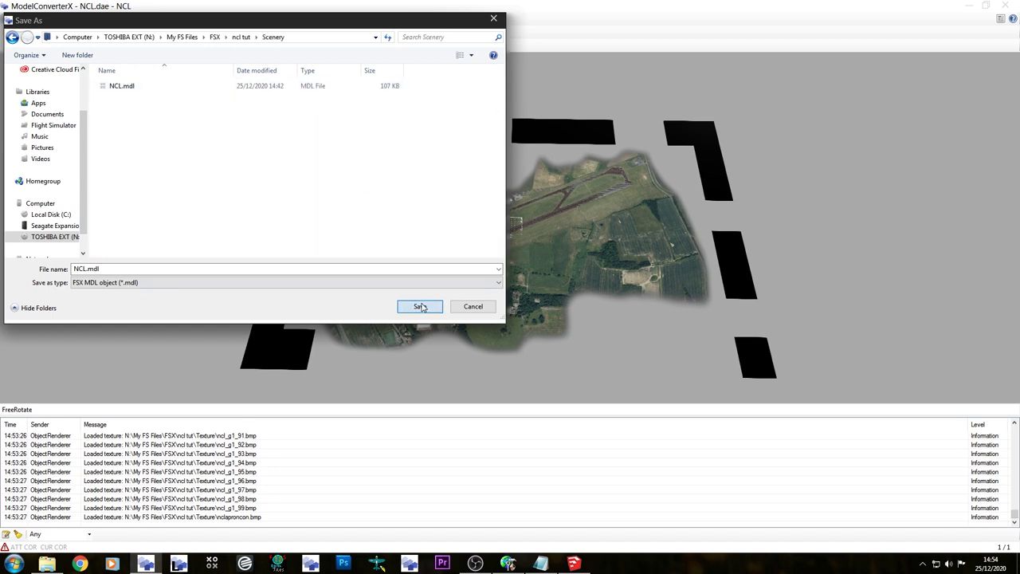
pyautogui.click(421, 307)
pyautogui.click(533, 283)
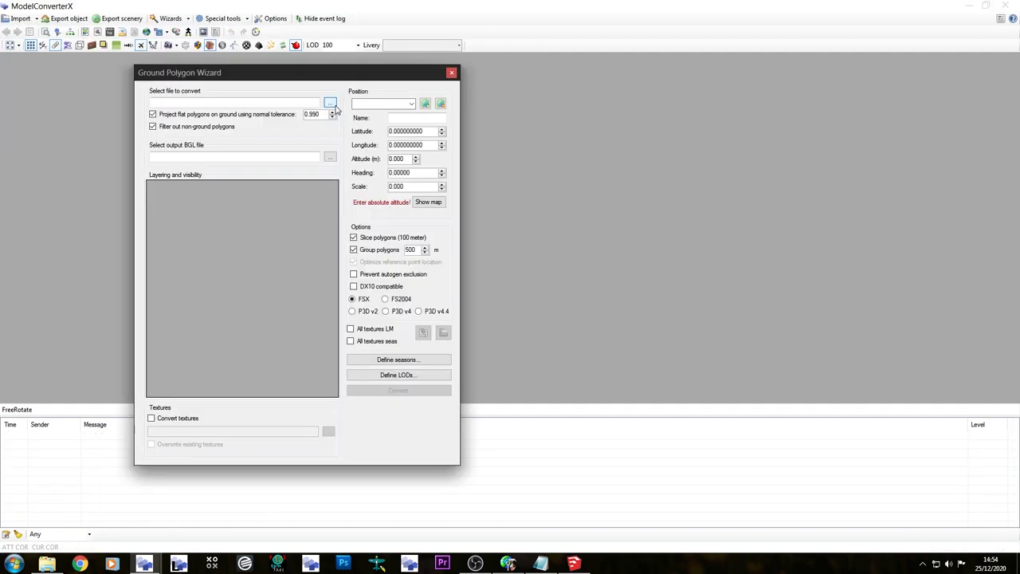
# Load NCL.mdl from the ncl tut Scenery folder as the file to convert in the Ground Polygon Wizard.
pyautogui.click(330, 102)
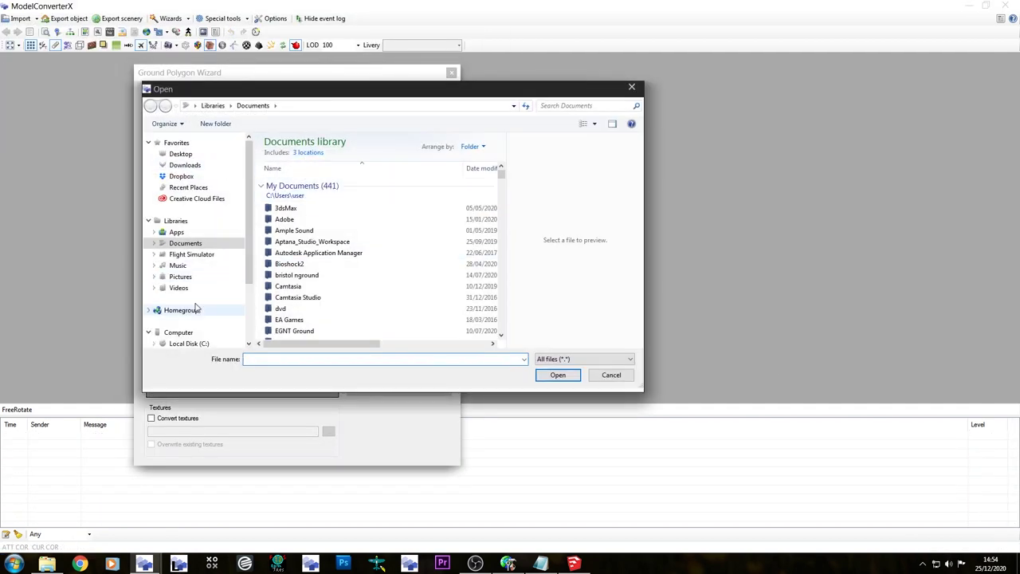
pyautogui.scroll(-3, 250, 330)
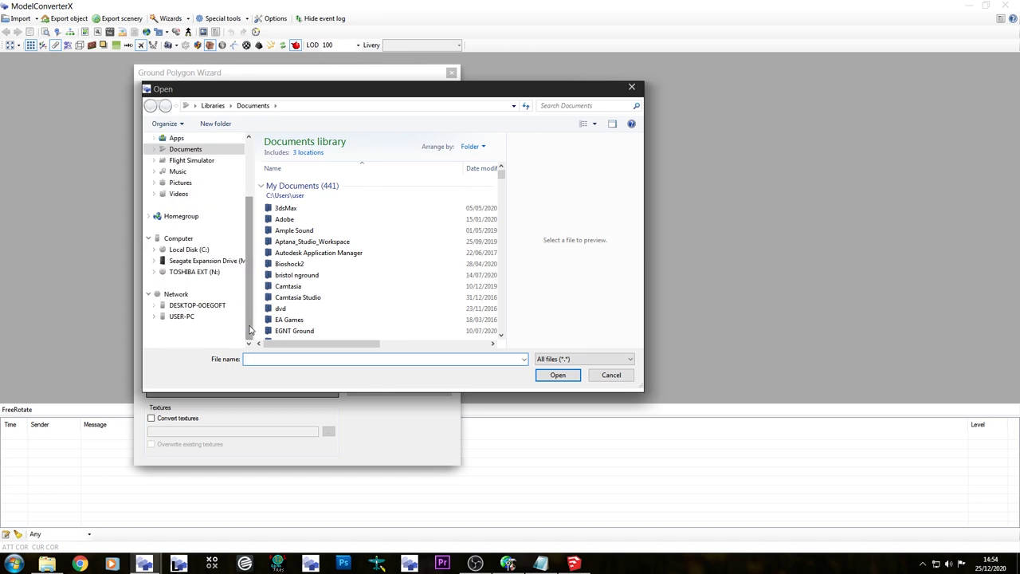
pyautogui.click(203, 261)
pyautogui.click(194, 271)
pyautogui.doubleClick(309, 166)
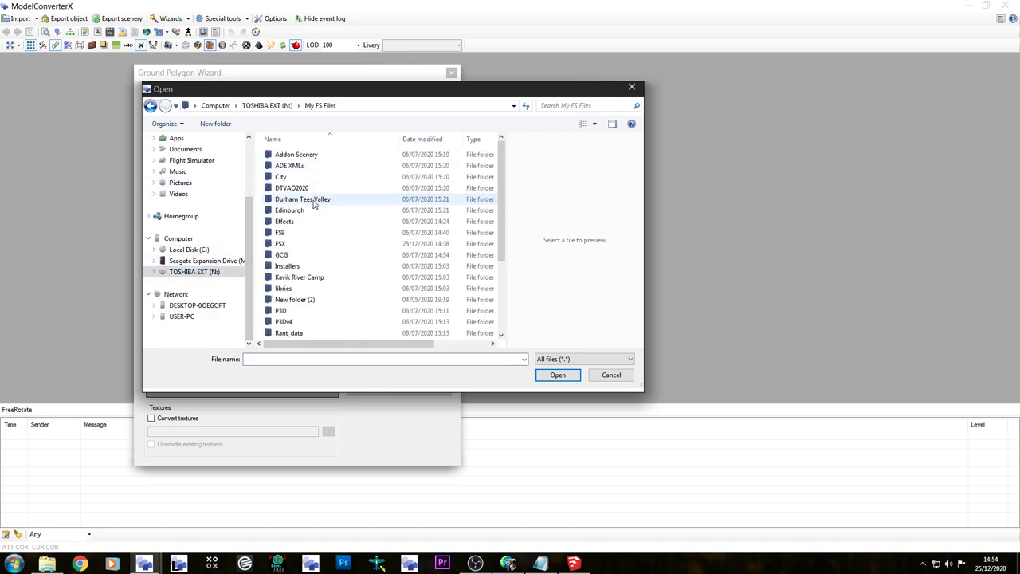
pyautogui.doubleClick(287, 244)
pyautogui.scroll(-6, 301, 188)
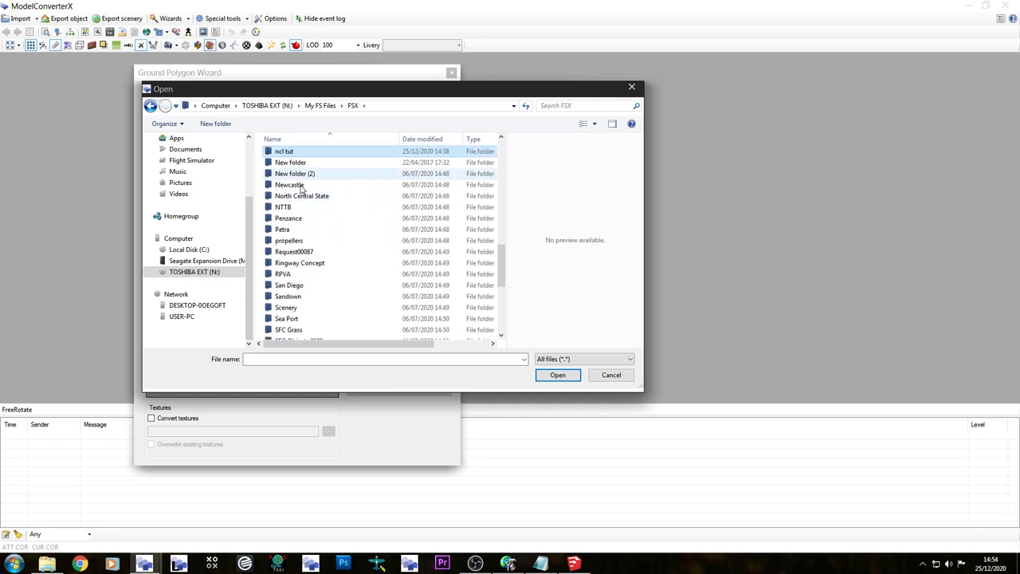
pyautogui.doubleClick(285, 151)
pyautogui.doubleClick(290, 152)
pyautogui.doubleClick(292, 154)
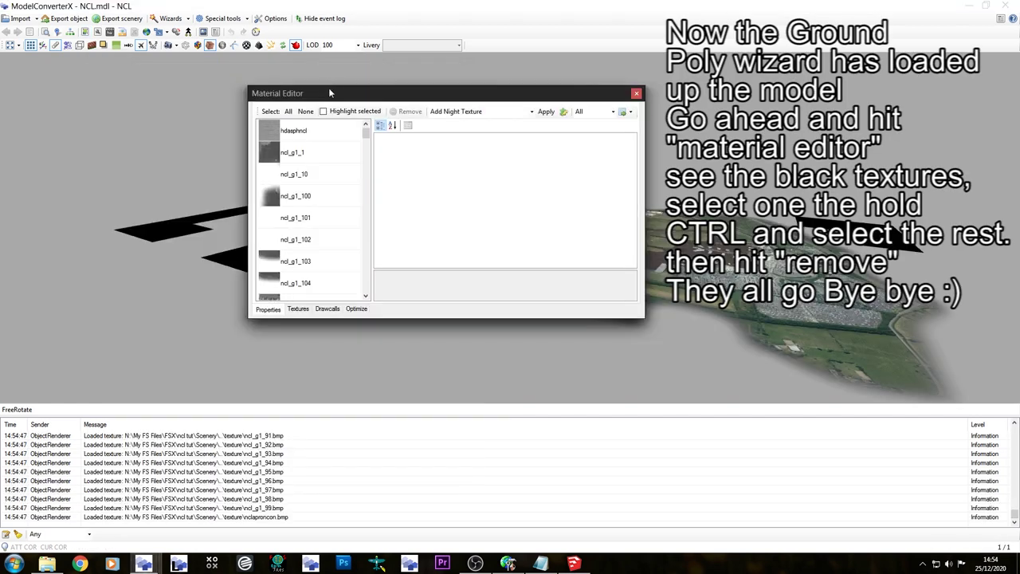
# Remove all materials with plain black textures, such as ncl_g1_109, ncl_g1_13 and ncl_g1_94, and close the Material Editor.
pyautogui.moveTo(332, 99); pyautogui.dragTo(383, 187)
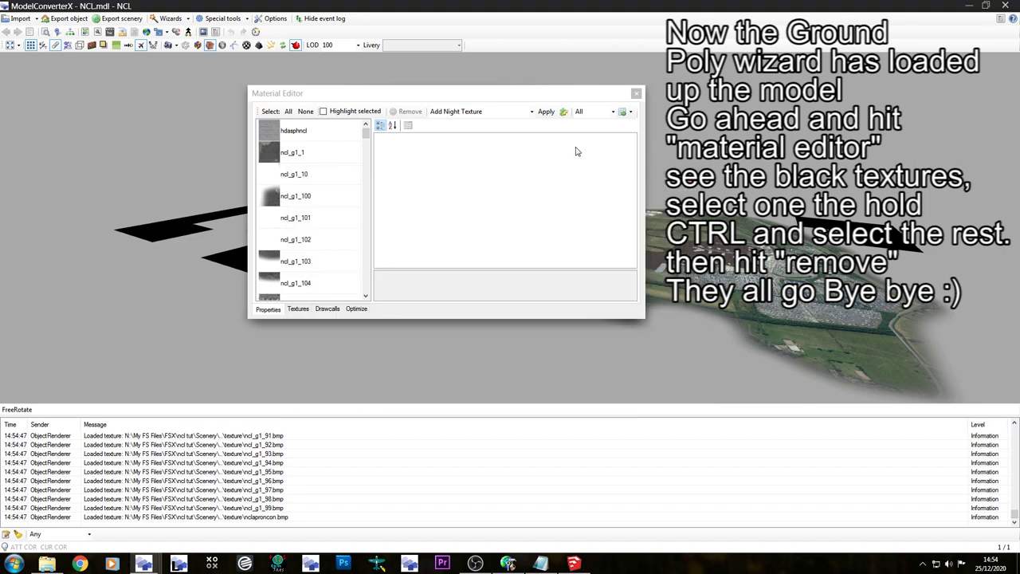
pyautogui.click(391, 101)
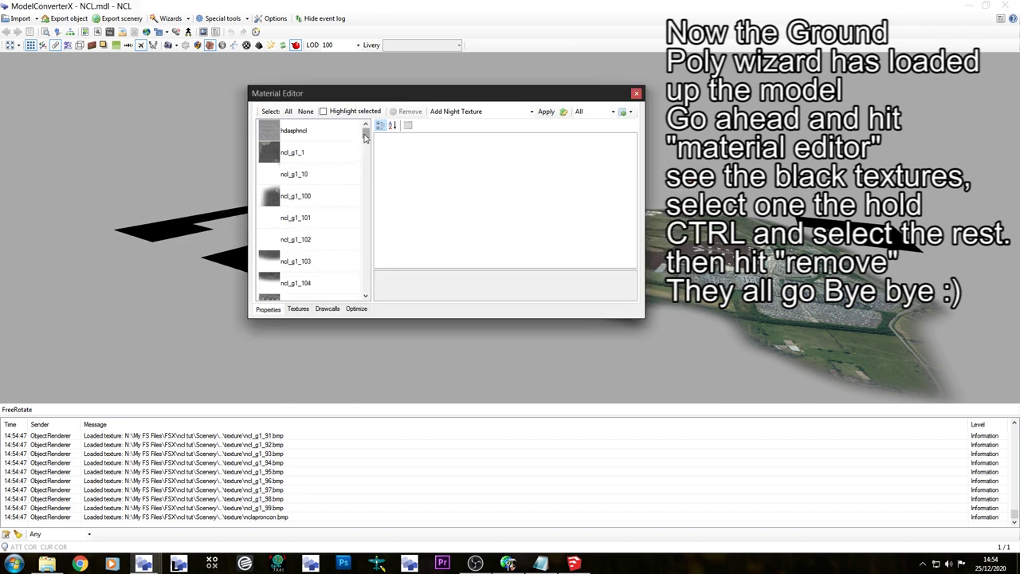
pyautogui.click(366, 142)
pyautogui.click(292, 227)
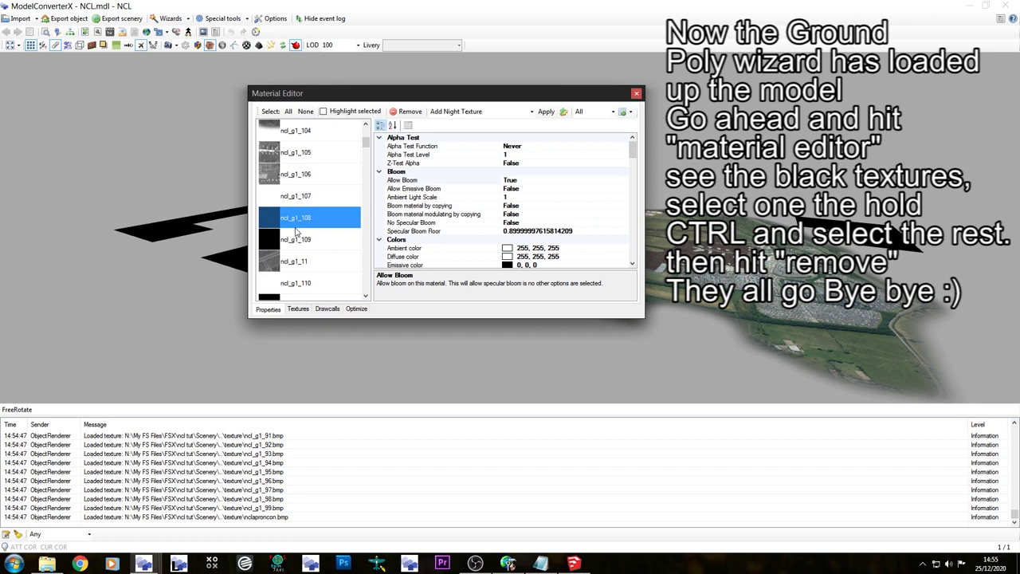
pyautogui.keyDown('ctrl'); pyautogui.click(297, 240); pyautogui.keyUp('ctrl')
pyautogui.scroll(-1, 301, 227)
pyautogui.keyDown('ctrl'); pyautogui.click(302, 239); pyautogui.keyUp('ctrl')
pyautogui.keyDown('ctrl'); pyautogui.click(303, 261); pyautogui.keyUp('ctrl')
pyautogui.scroll(-2, 304, 255)
pyautogui.keyDown('ctrl'); pyautogui.click(311, 239); pyautogui.keyUp('ctrl')
pyautogui.scroll(-3, 310, 224)
pyautogui.keyDown('ctrl'); pyautogui.click(300, 175); pyautogui.keyUp('ctrl')
pyautogui.scroll(-1, 300, 177)
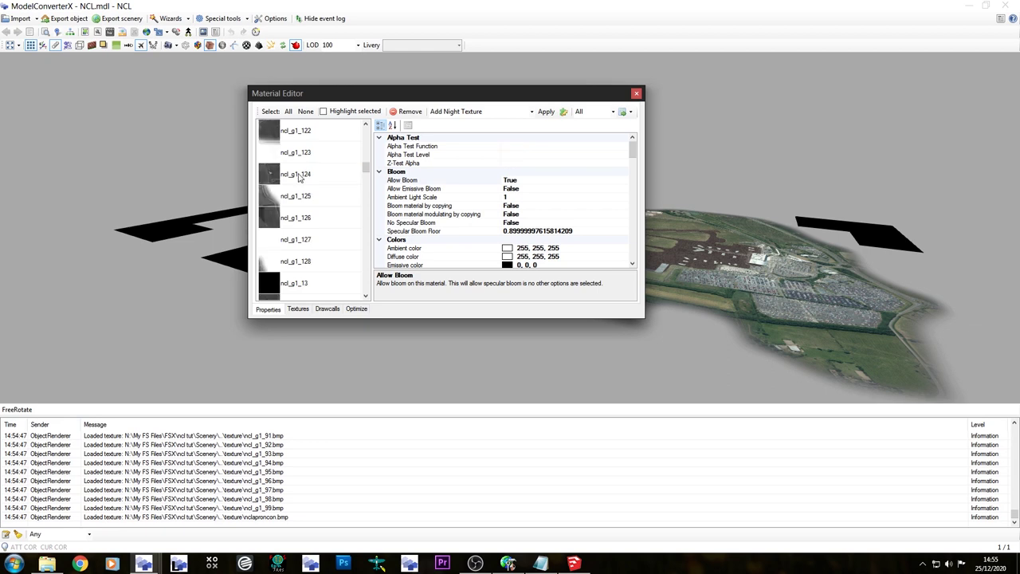
pyautogui.keyDown('ctrl'); pyautogui.click(306, 283); pyautogui.keyUp('ctrl')
pyautogui.scroll(-1, 311, 259)
pyautogui.scroll(-2, 315, 226)
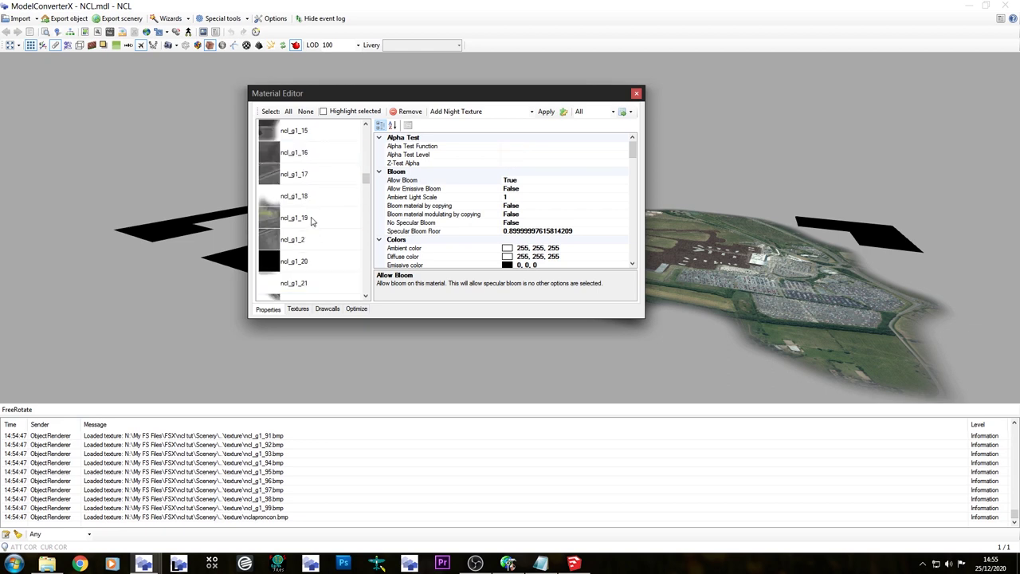
pyautogui.keyDown('ctrl'); pyautogui.click(303, 261); pyautogui.keyUp('ctrl')
pyautogui.scroll(-1, 311, 220)
pyautogui.scroll(-5, 311, 215)
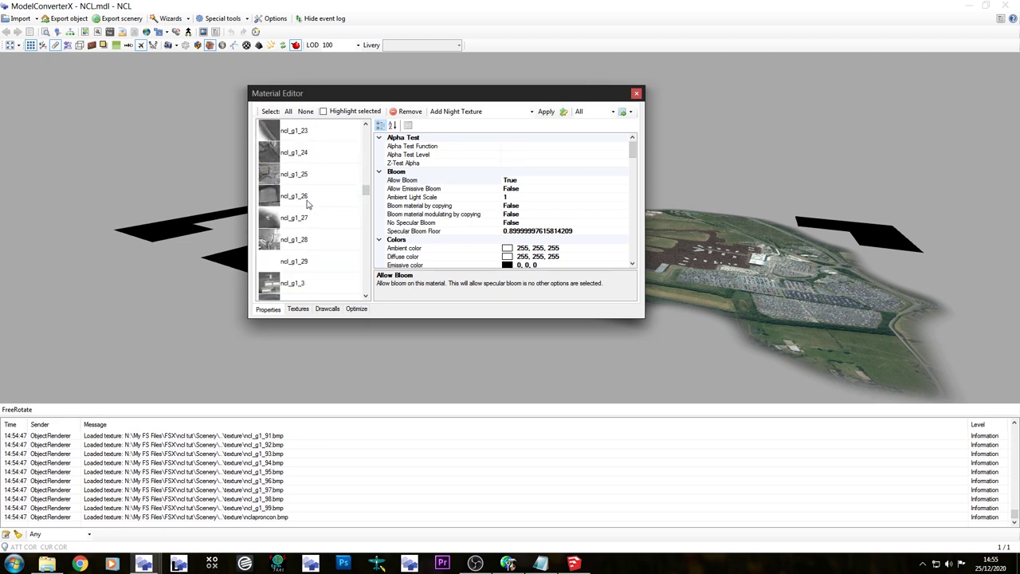
pyautogui.scroll(-4, 303, 200)
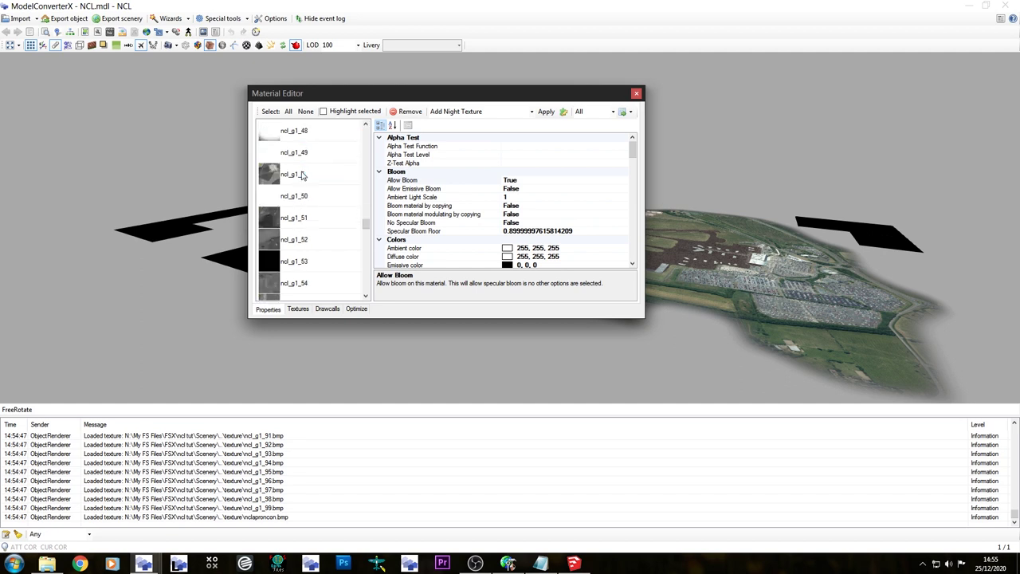
pyautogui.scroll(-5, 311, 255)
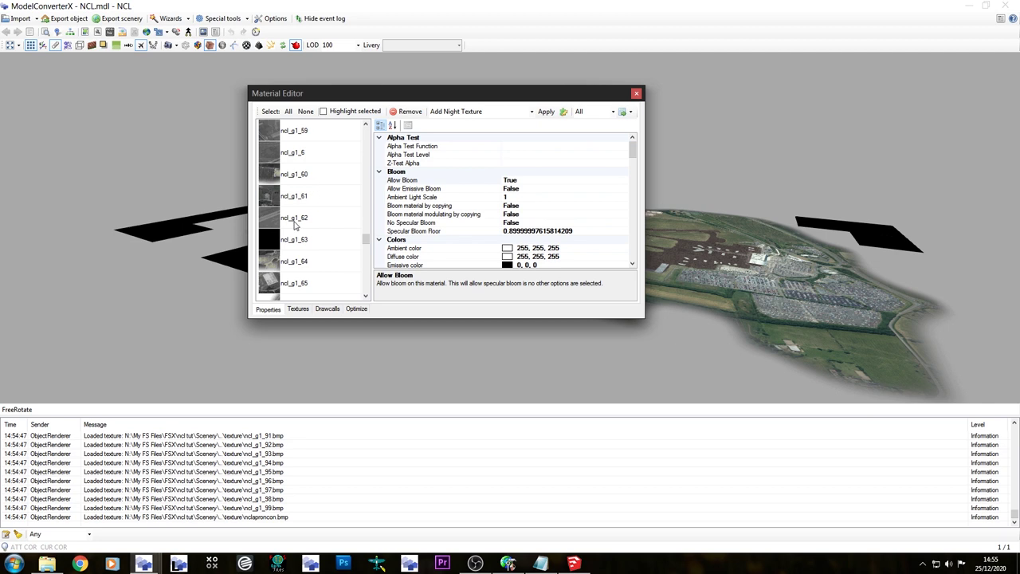
pyautogui.click(301, 239)
pyautogui.scroll(-5, 312, 191)
pyautogui.scroll(2, 299, 183)
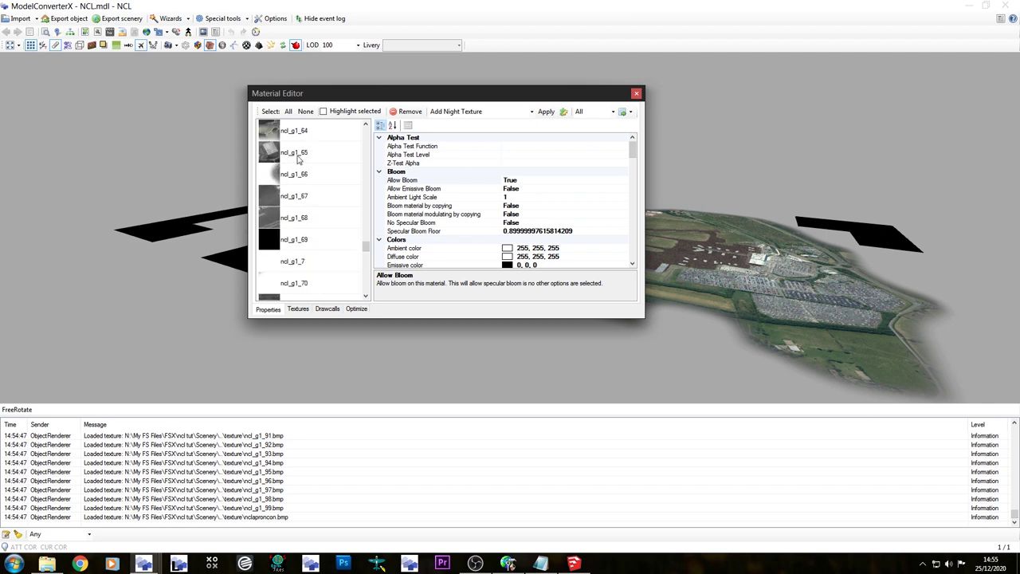
pyautogui.click(303, 239)
pyautogui.scroll(-1, 313, 187)
pyautogui.scroll(-2, 314, 187)
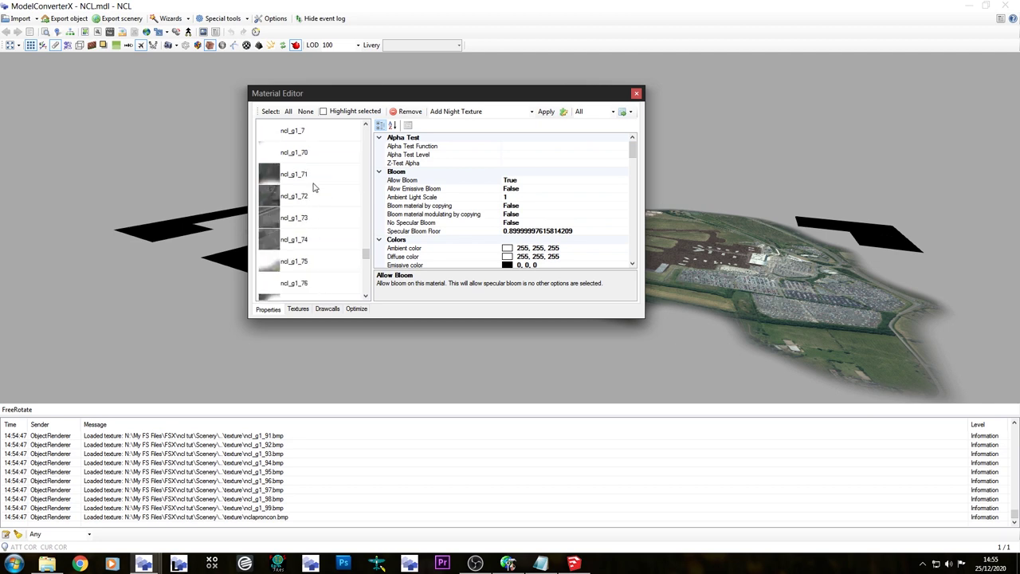
pyautogui.click(295, 284)
pyautogui.scroll(-2, 313, 228)
pyautogui.scroll(-2, 313, 229)
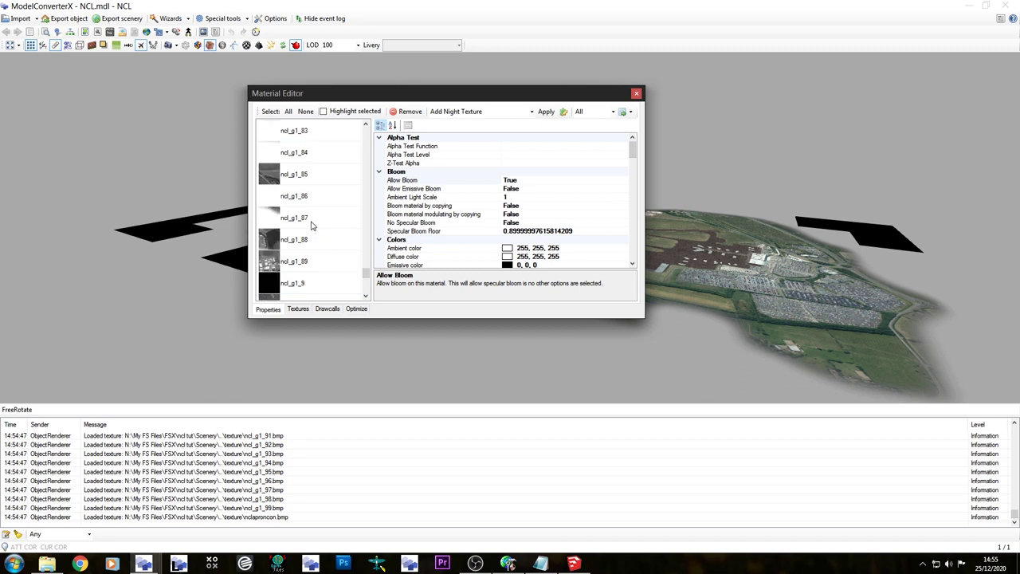
pyautogui.click(295, 284)
pyautogui.scroll(-2, 311, 229)
pyautogui.scroll(-1, 311, 229)
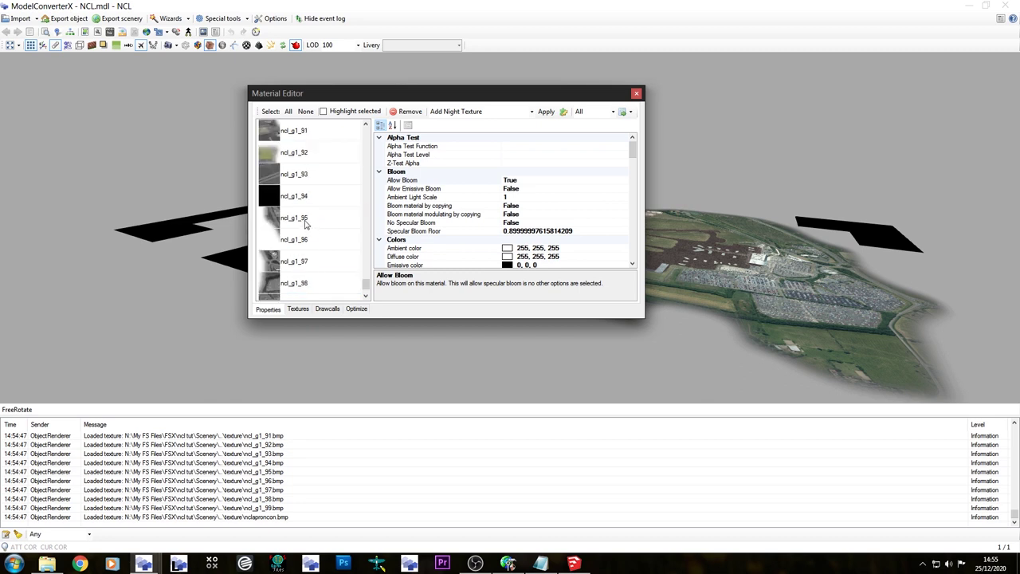
pyautogui.click(308, 225)
pyautogui.scroll(-2, 307, 225)
pyautogui.click(406, 111)
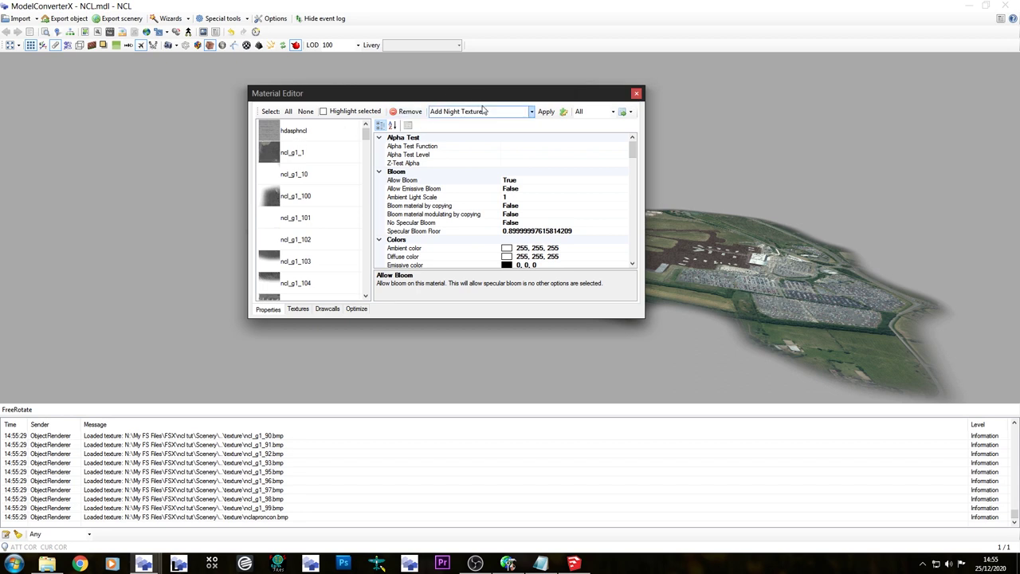
pyautogui.click(526, 112)
pyautogui.click(548, 95)
pyautogui.click(638, 93)
# Examine the cleaned ground model from several angles, checking the runway, taxiways and apron surfaces up close.
pyautogui.moveTo(635, 197); pyautogui.dragTo(446, 185)
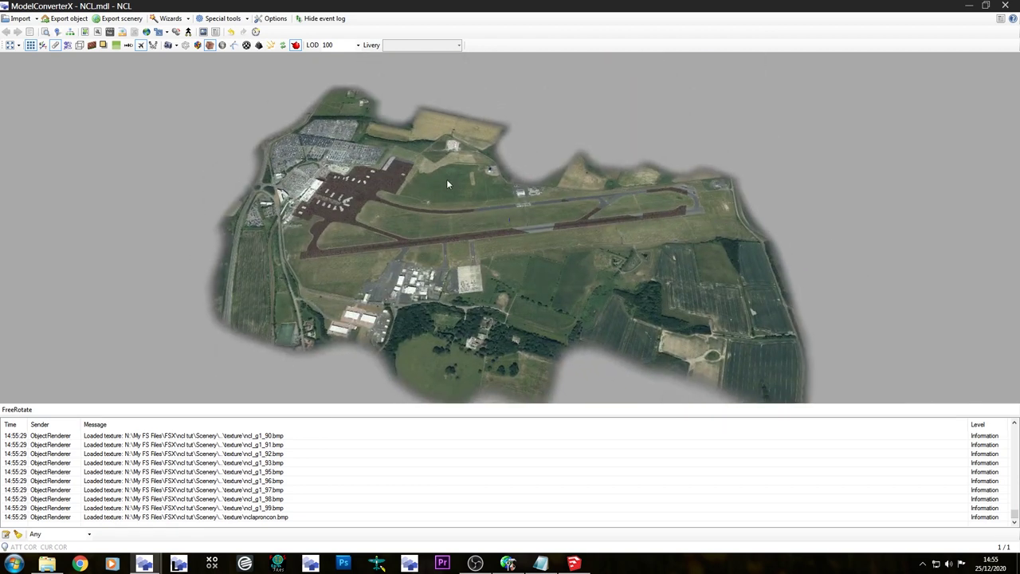
pyautogui.scroll(10, 547, 208)
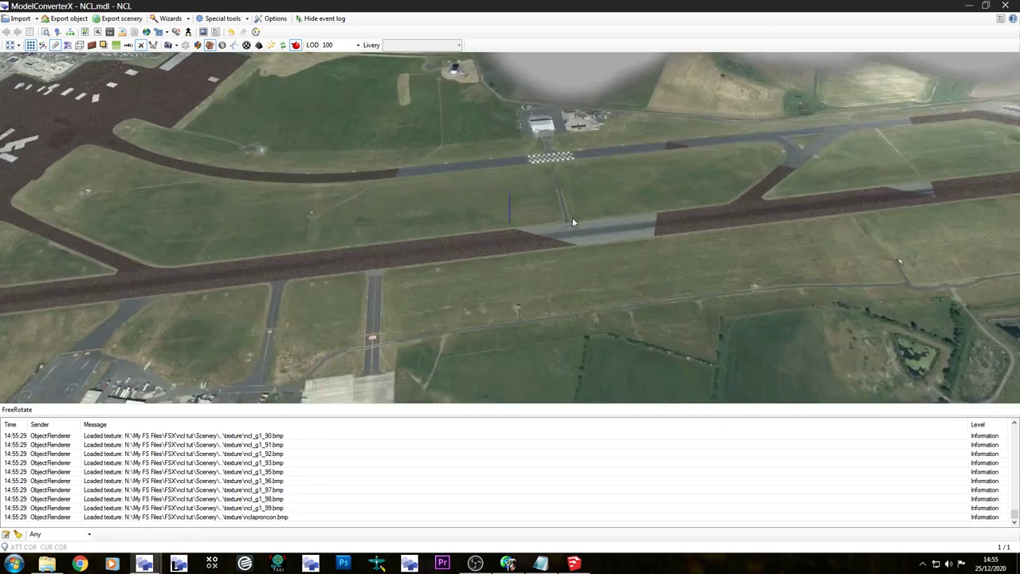
pyautogui.scroll(-10, 413, 255)
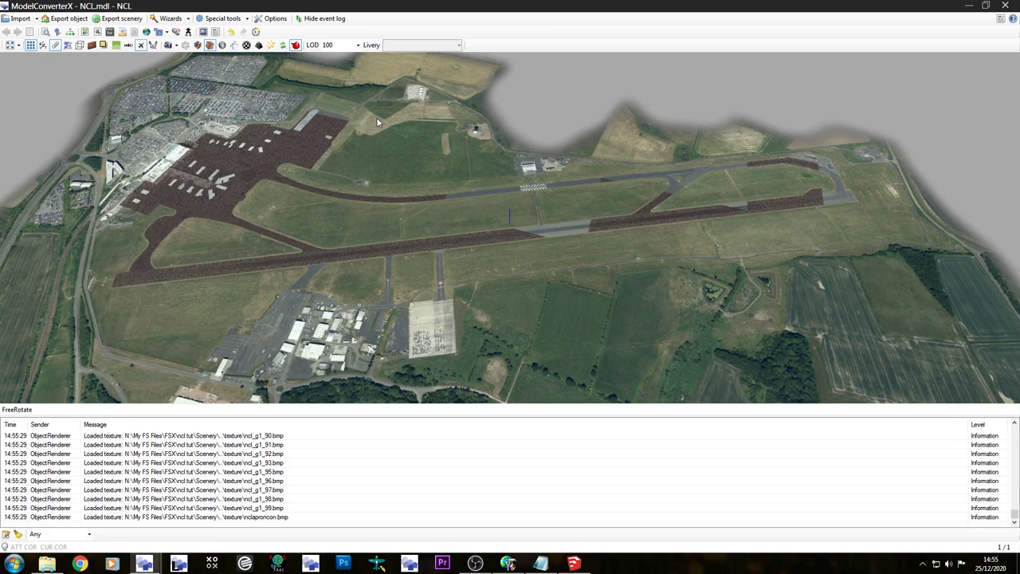
pyautogui.scroll(5, 239, 118)
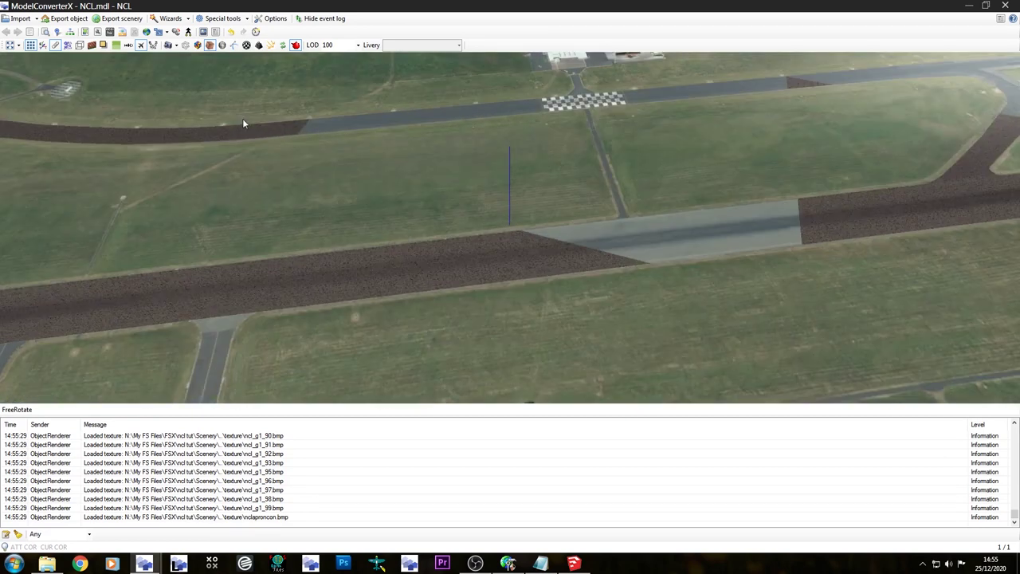
pyautogui.scroll(-5, 244, 149)
pyautogui.moveTo(271, 198); pyautogui.dragTo(443, 239)
pyautogui.moveTo(325, 167); pyautogui.dragTo(526, 199)
pyautogui.scroll(5, 455, 147)
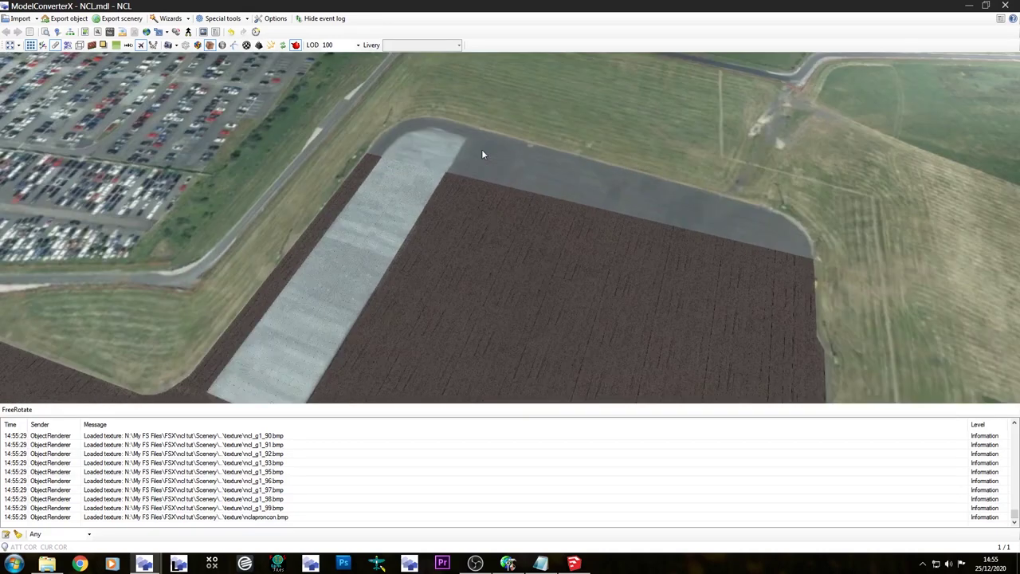
# Inspect where the concrete and asphalt textures meet the photo ground at the apron corner, and view the whole airport.
pyautogui.scroll(3, 446, 148)
pyautogui.moveTo(413, 138); pyautogui.dragTo(496, 262)
pyautogui.scroll(4, 468, 210)
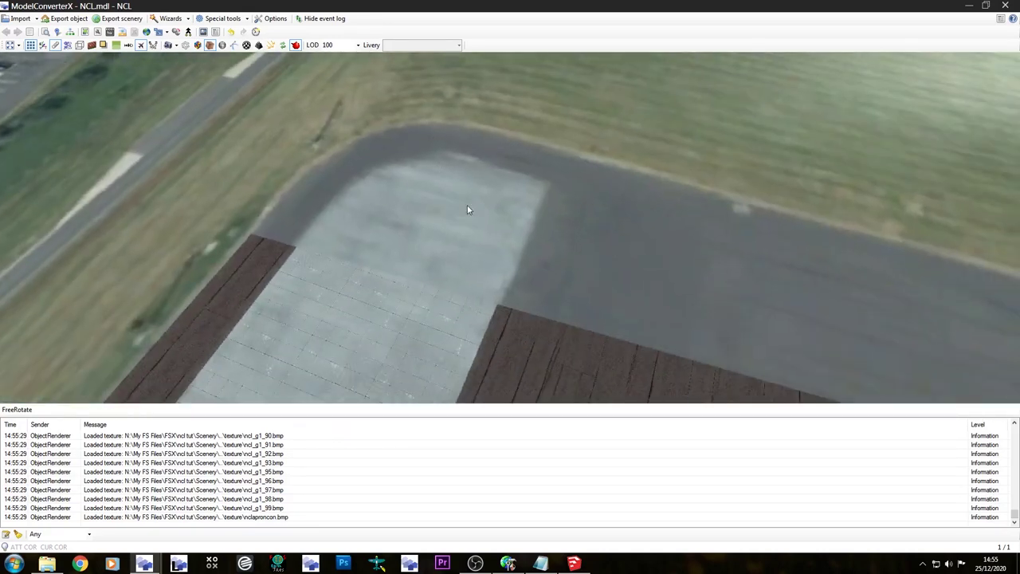
pyautogui.scroll(-5, 466, 231)
pyautogui.moveTo(466, 231); pyautogui.dragTo(356, 181)
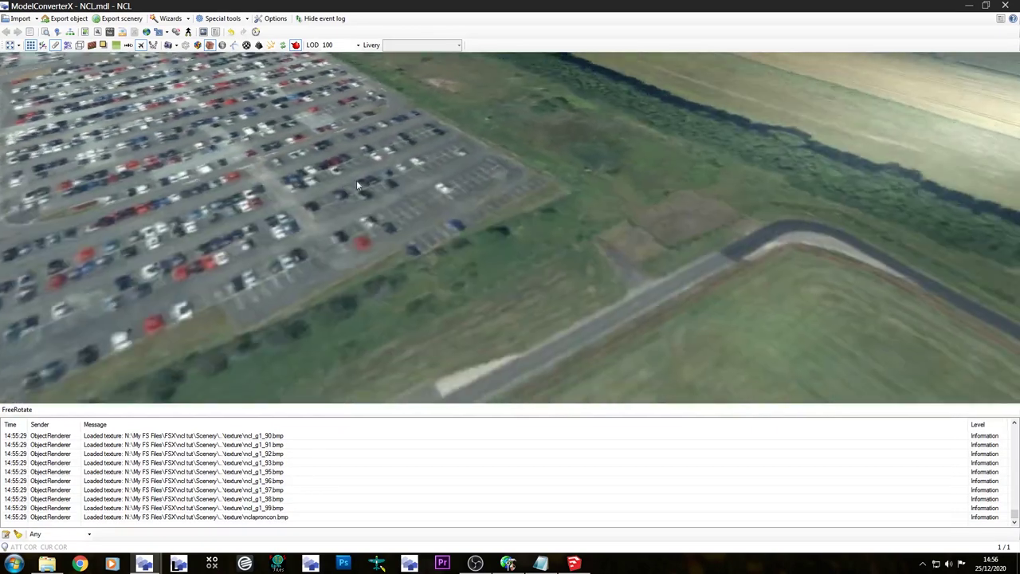
pyautogui.scroll(4, 337, 95)
pyautogui.scroll(5, 337, 95)
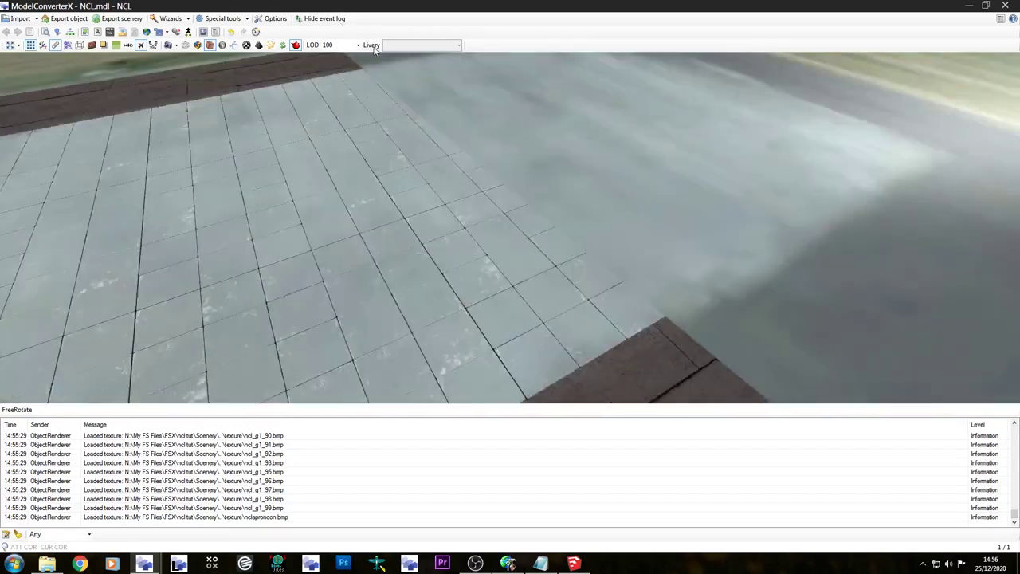
pyautogui.scroll(-5, 444, 74)
pyautogui.moveTo(444, 74); pyautogui.dragTo(368, 94)
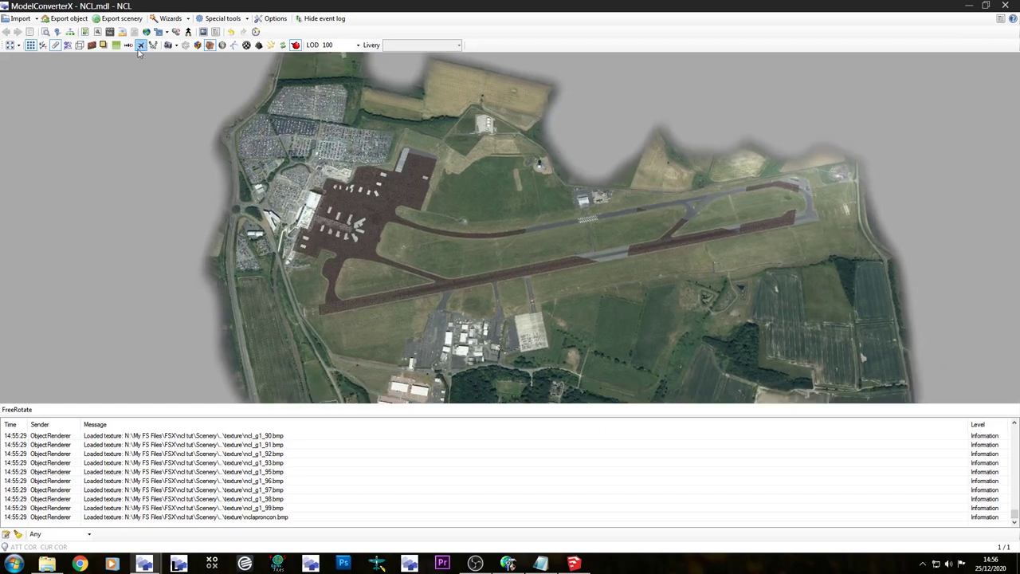
# Return to the Ground Polygon Wizard and set the hdasphncl material's layer to 12.
pyautogui.click(144, 563)
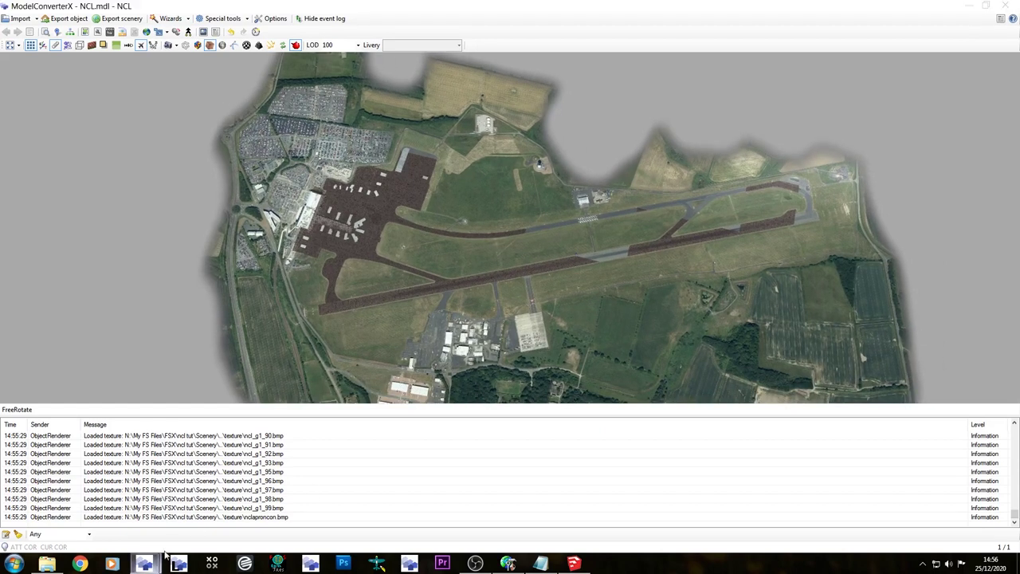
pyautogui.click(311, 502)
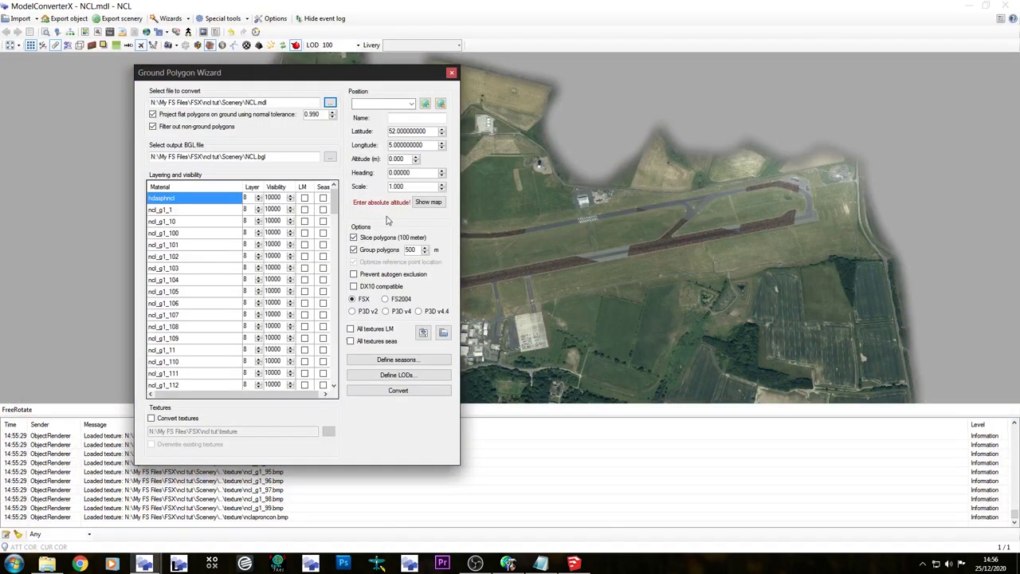
pyautogui.click(259, 201)
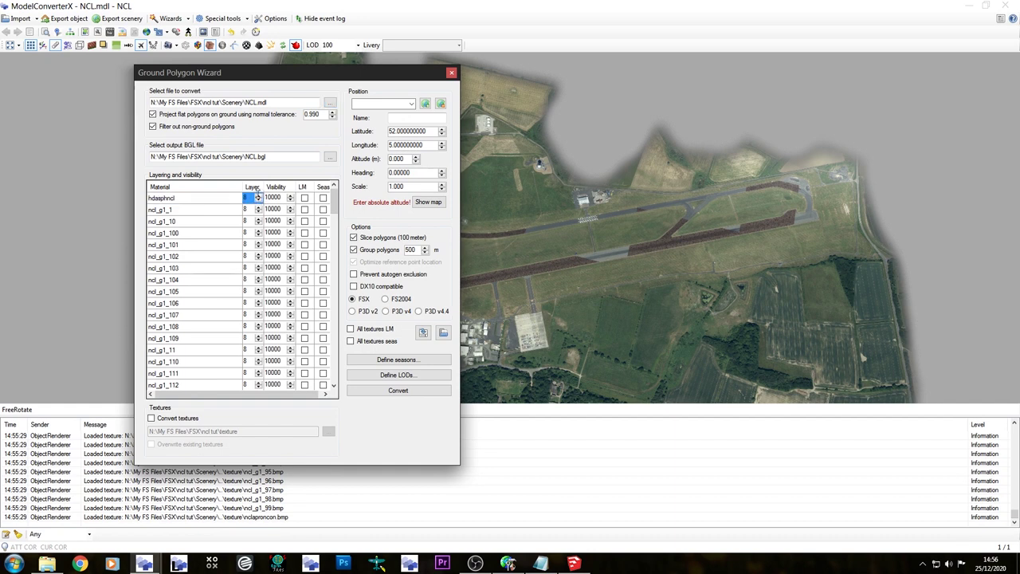
pyautogui.write('12')
pyautogui.click(229, 210)
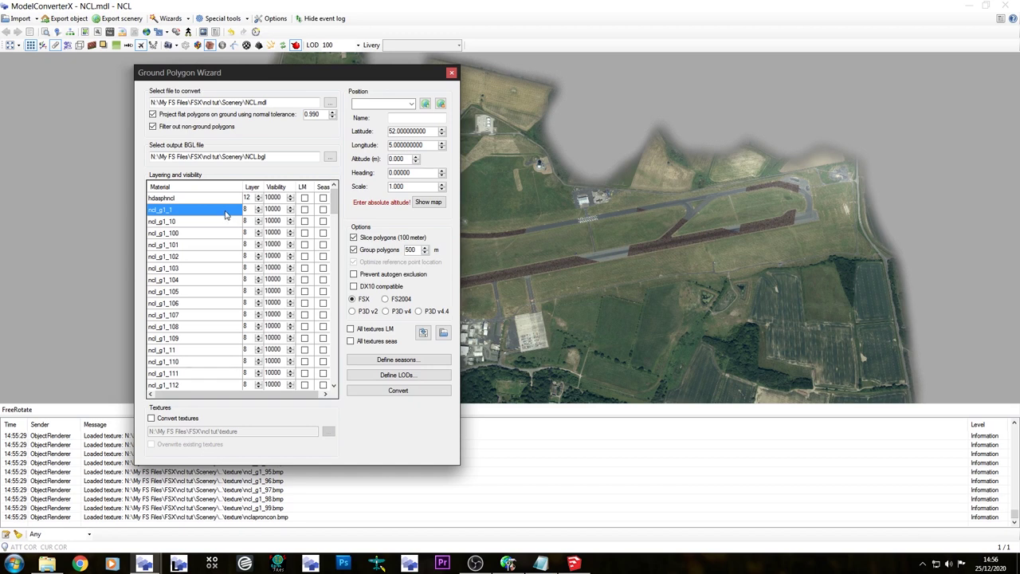
# Set the nclaproncon material's layer to 12 and disable polygon grouping for the conversion.
pyautogui.scroll(-20, 227, 267)
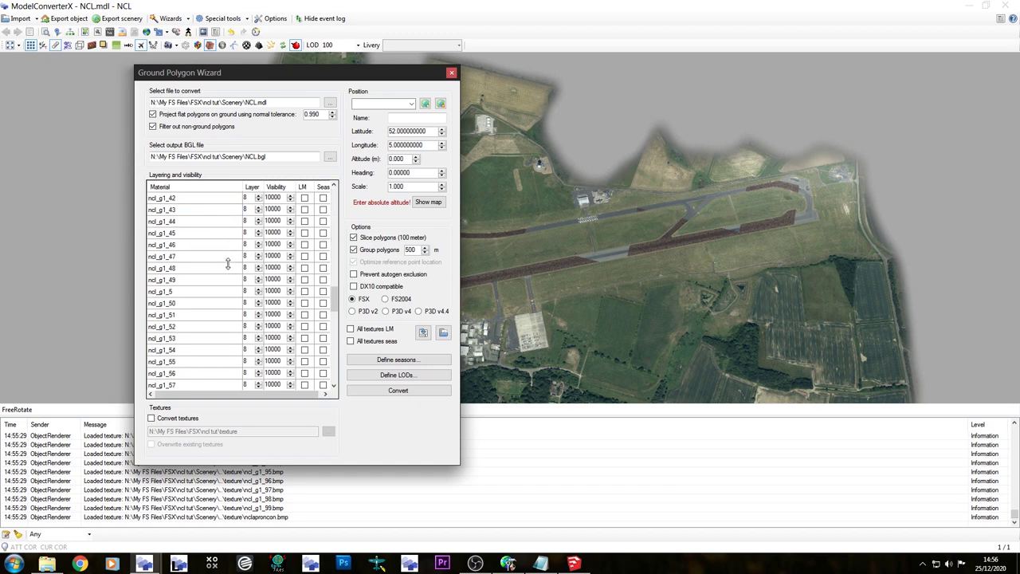
pyautogui.scroll(-4, 231, 283)
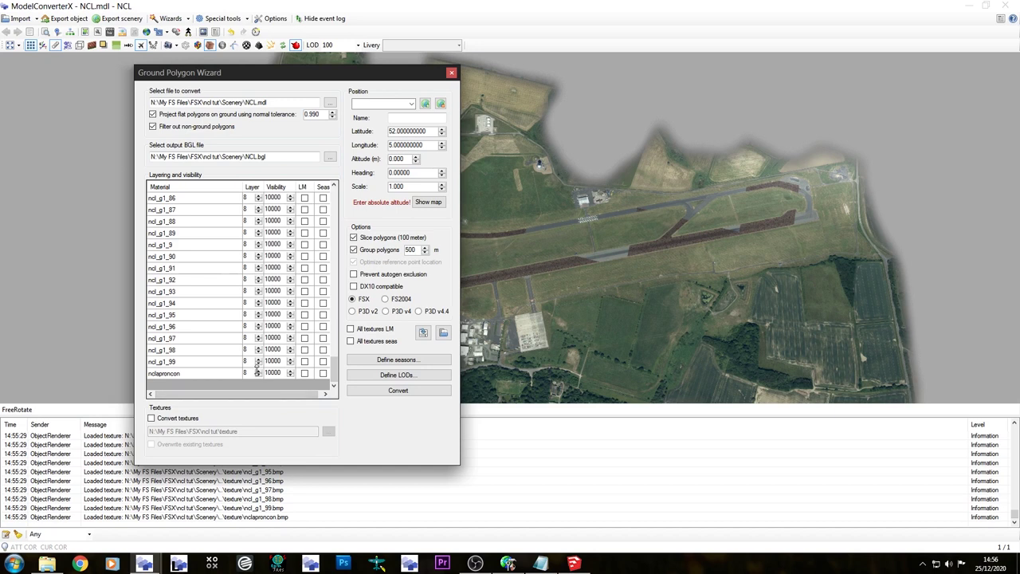
pyautogui.click(258, 372)
pyautogui.write('12')
pyautogui.click(217, 371)
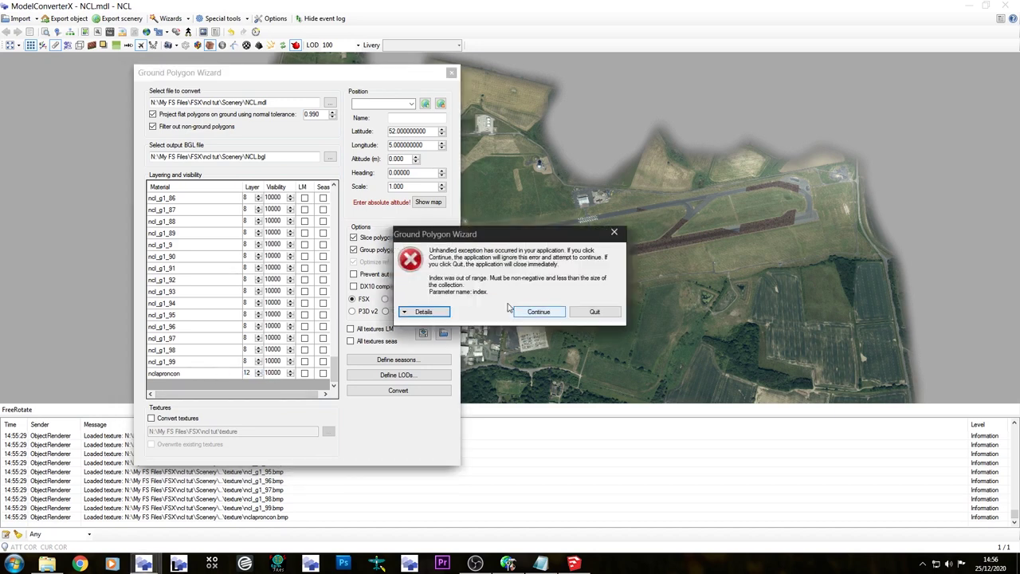
pyautogui.click(541, 312)
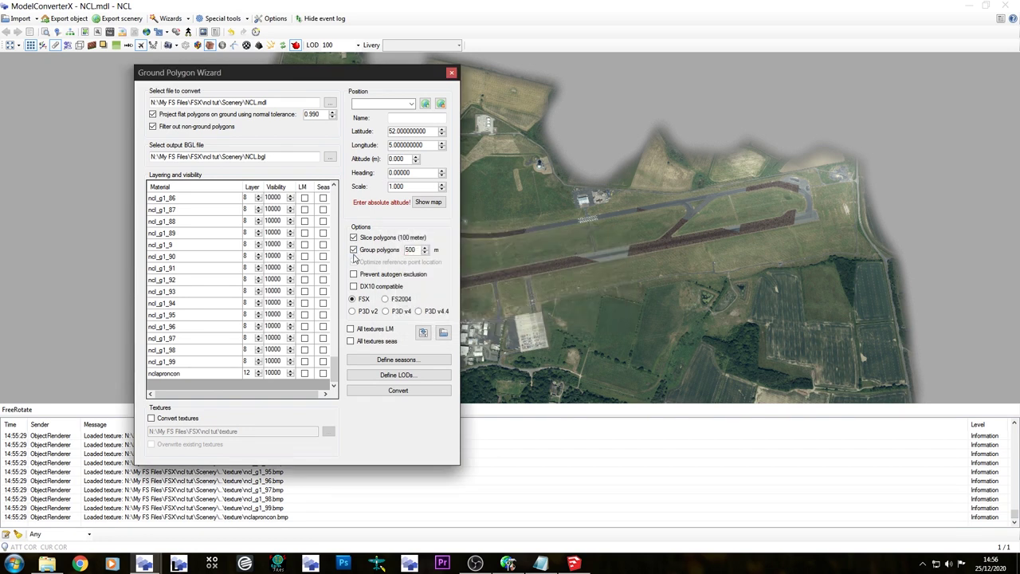
pyautogui.click(353, 250)
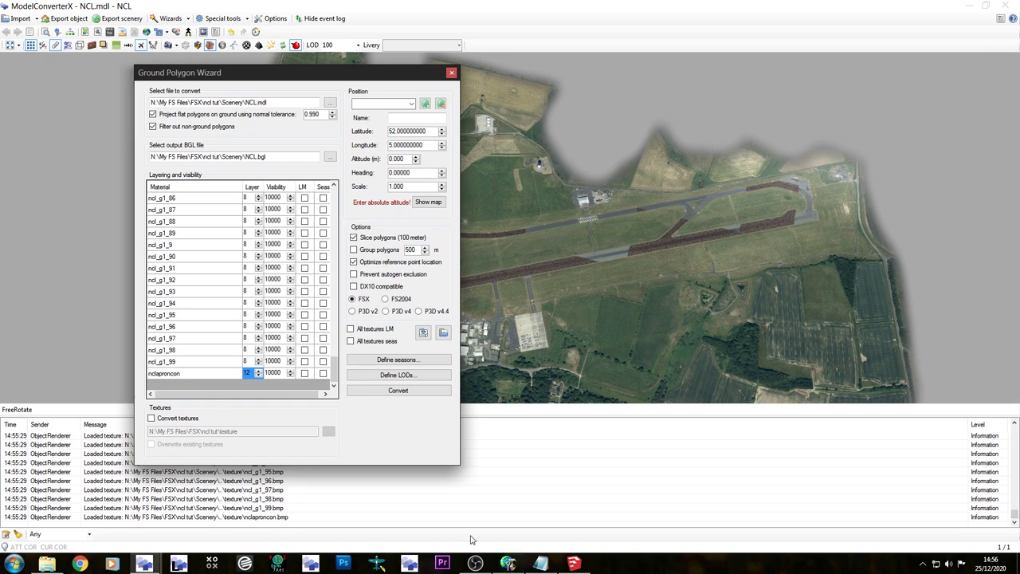
# Switch to Airport Design Editor X and copy the background image's latitude, 55.038148463, into the Ground Polygon Wizard's position.
pyautogui.click(508, 565)
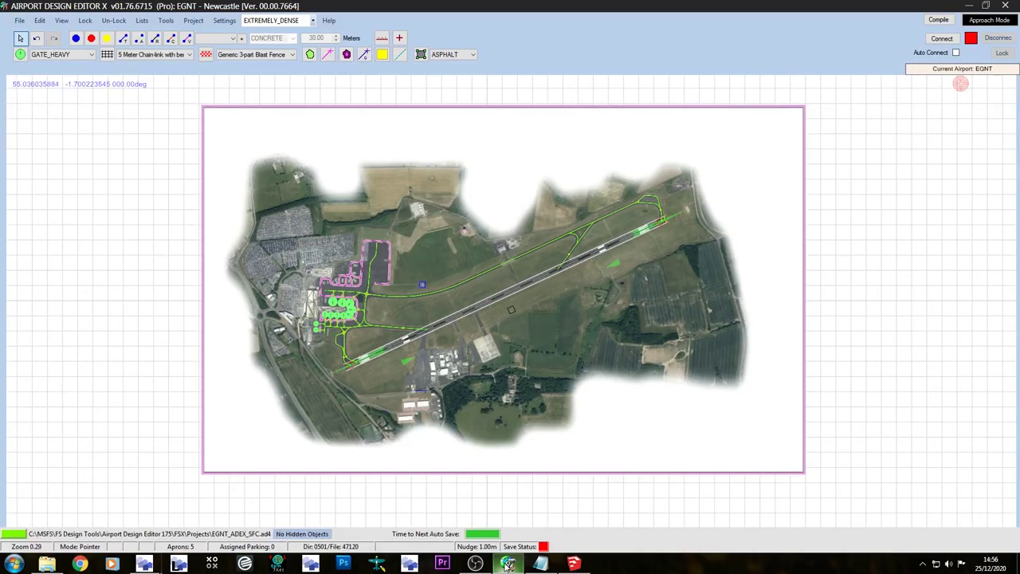
pyautogui.doubleClick(470, 195)
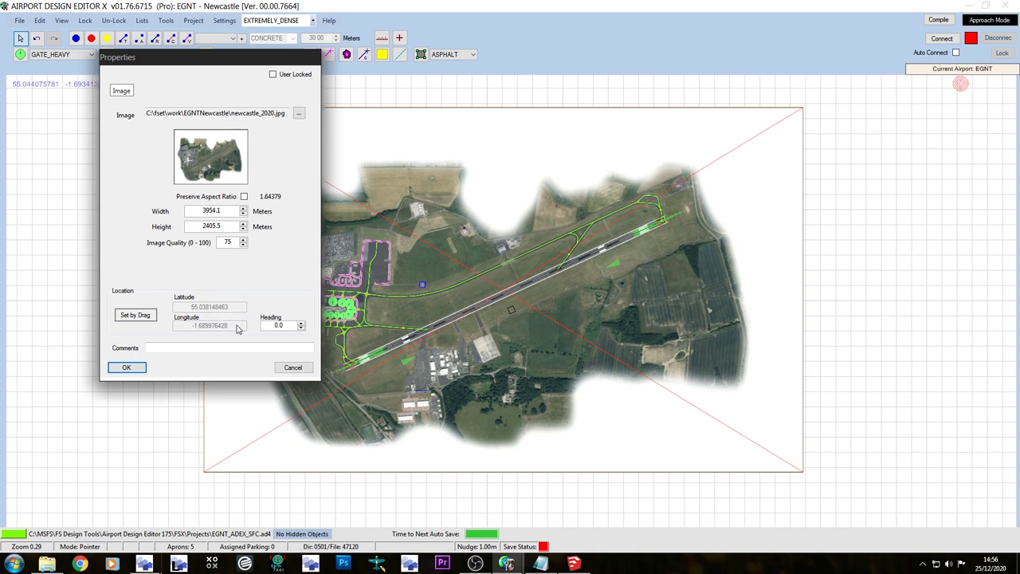
pyautogui.click(140, 315)
pyautogui.moveTo(234, 307); pyautogui.dragTo(191, 307)
pyautogui.hotkey('ctrl', 'c')
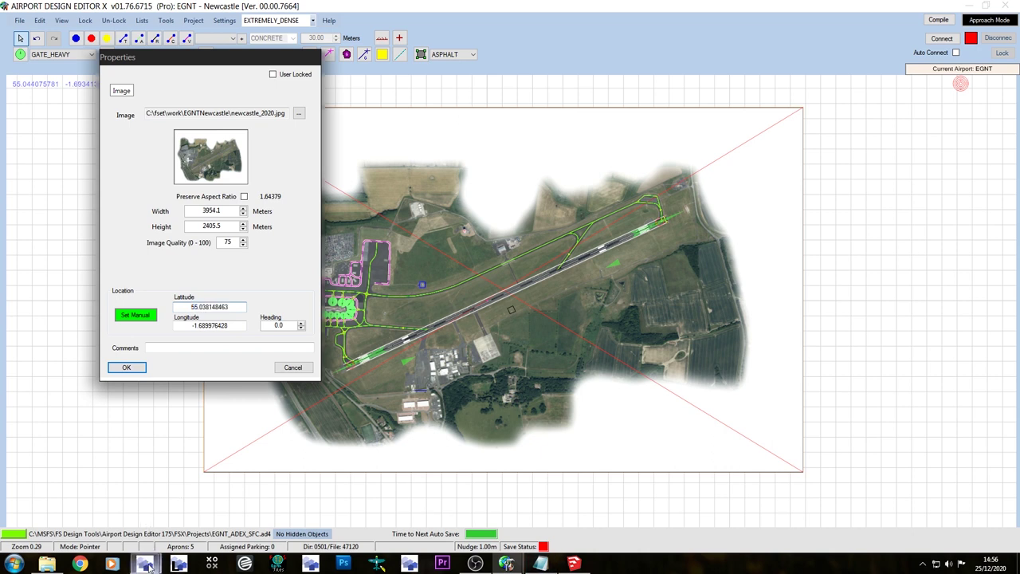
pyautogui.moveTo(144, 563)
pyautogui.click(207, 506)
pyautogui.moveTo(431, 132); pyautogui.dragTo(362, 122)
pyautogui.hotkey('ctrl', 'v')
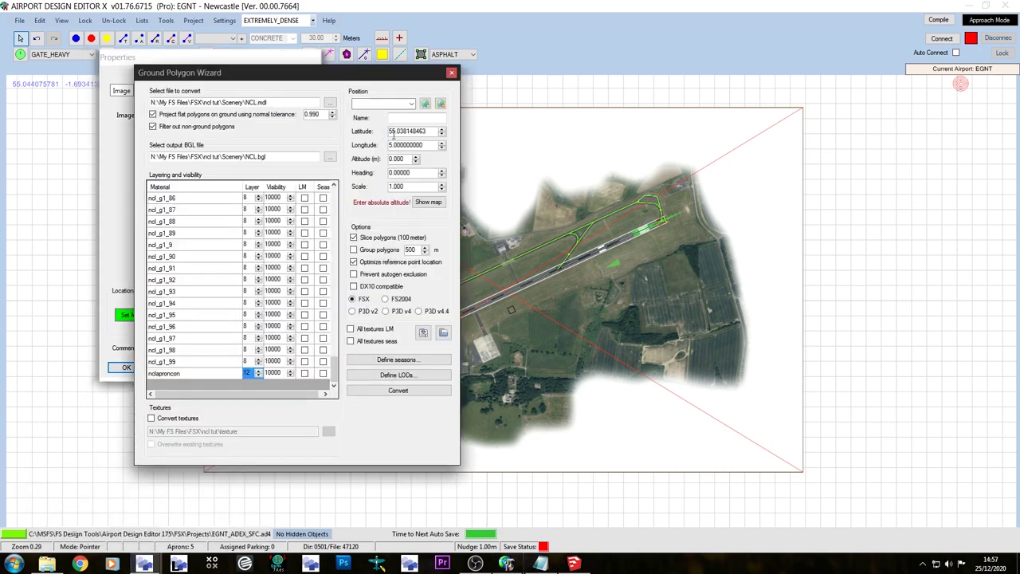
# Copy the background image's longitude, -1.689976428, into the wizard's position and dismiss the image properties without changes.
pyautogui.click(199, 56)
pyautogui.moveTo(233, 326); pyautogui.dragTo(89, 300)
pyautogui.hotkey('ctrl', 'c')
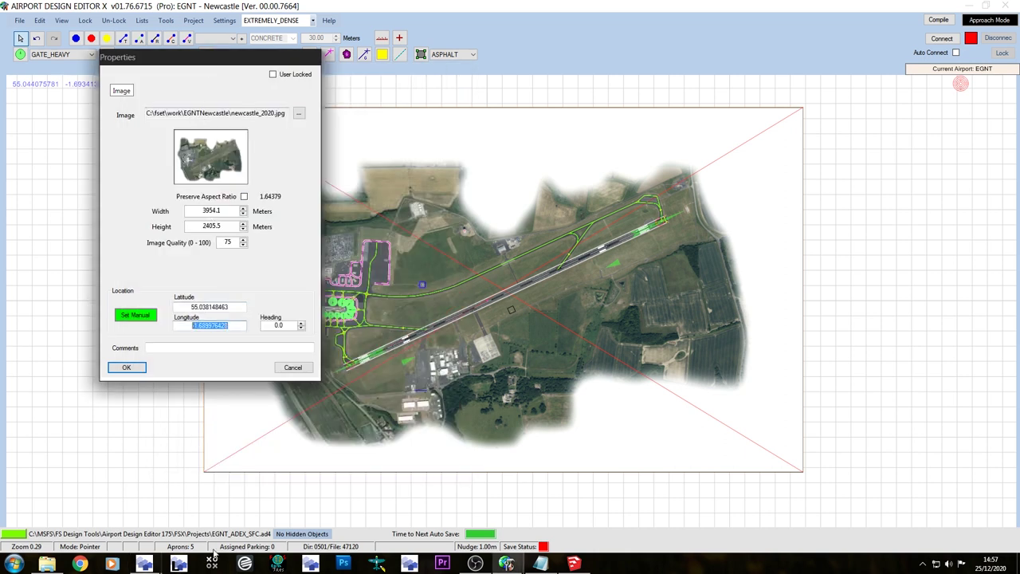
pyautogui.moveTo(144, 564)
pyautogui.click(225, 514)
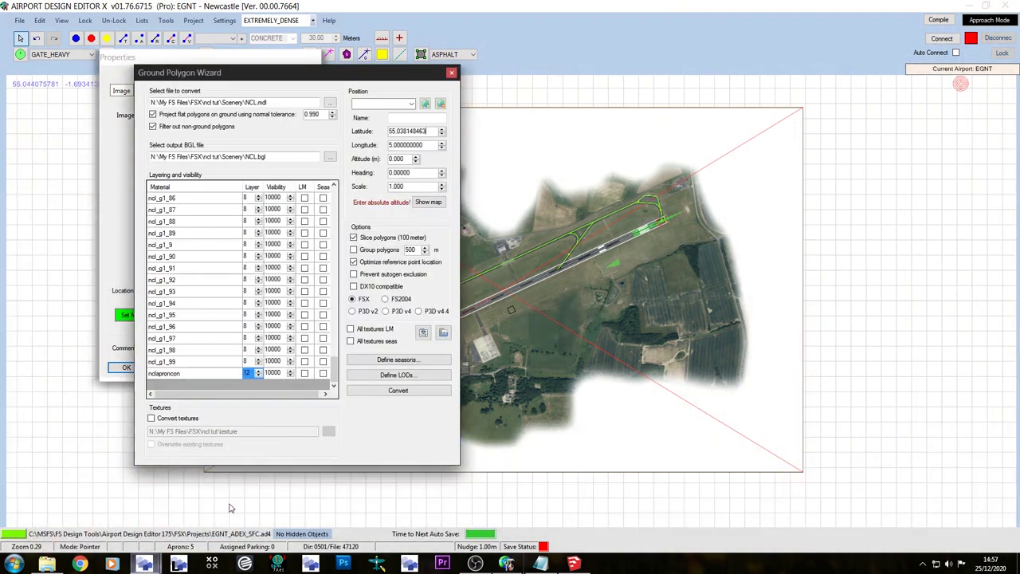
pyautogui.doubleClick(430, 145)
pyautogui.hotkey('ctrl', 'v')
pyautogui.click(227, 58)
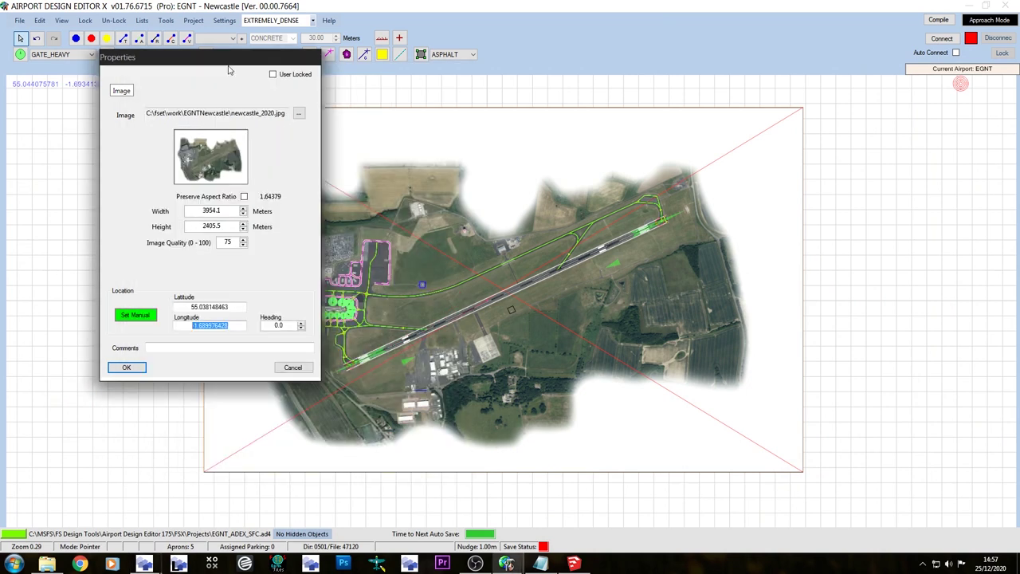
pyautogui.click(288, 368)
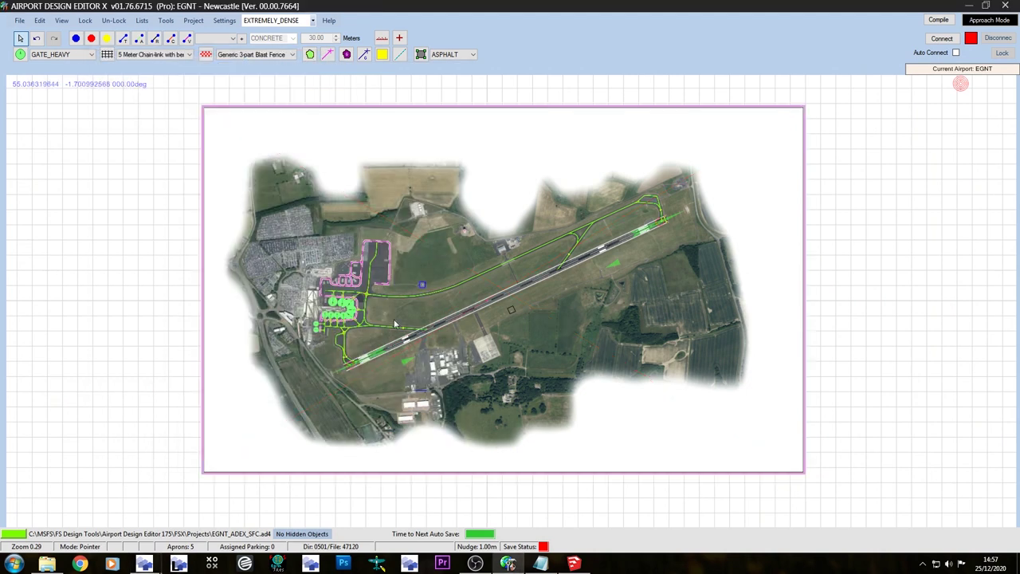
# Copy runway 07/25's altitude, 81.076 m, from its properties into the Ground Polygon Wizard's altitude.
pyautogui.scroll(4, 458, 327)
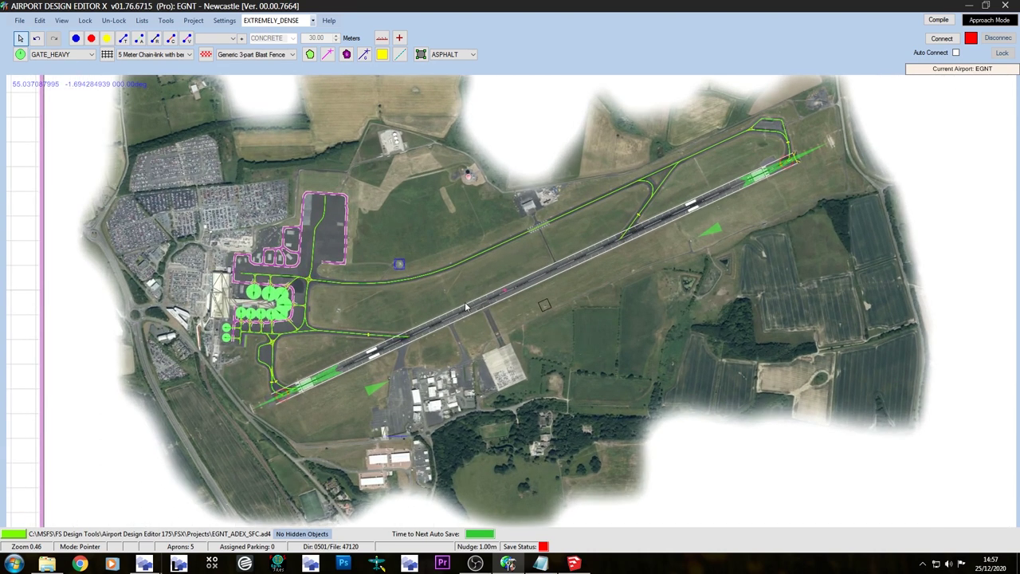
pyautogui.doubleClick(475, 300)
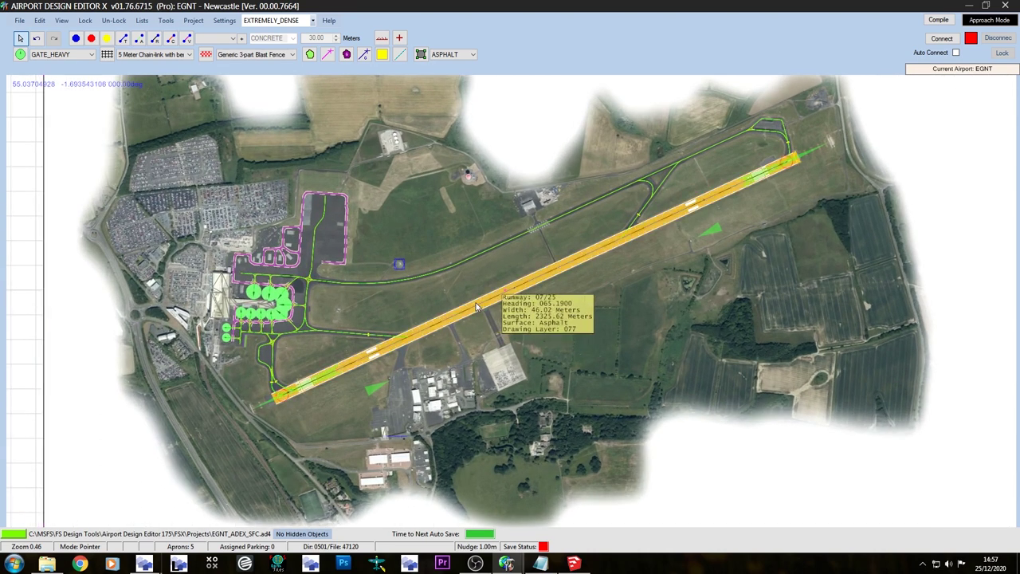
pyautogui.doubleClick(283, 307)
pyautogui.hotkey('ctrl', 'c')
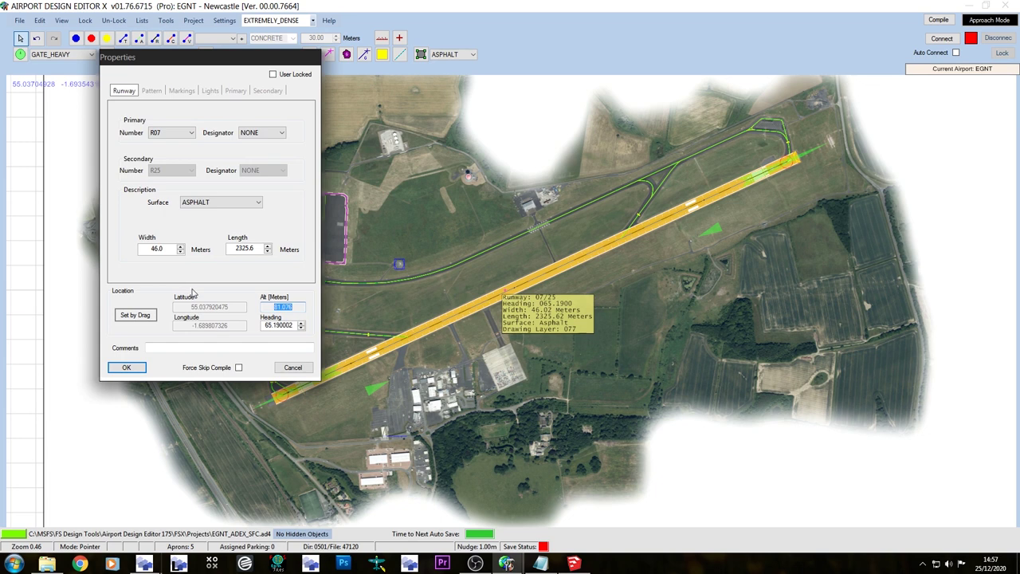
pyautogui.click(292, 368)
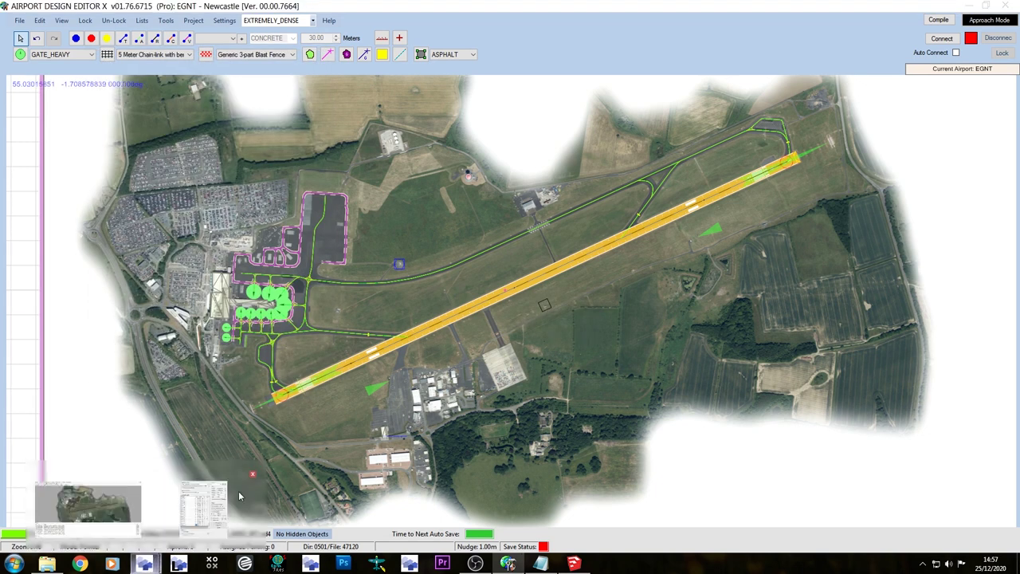
pyautogui.click(80, 502)
pyautogui.doubleClick(411, 158)
pyautogui.hotkey('ctrl', 'v')
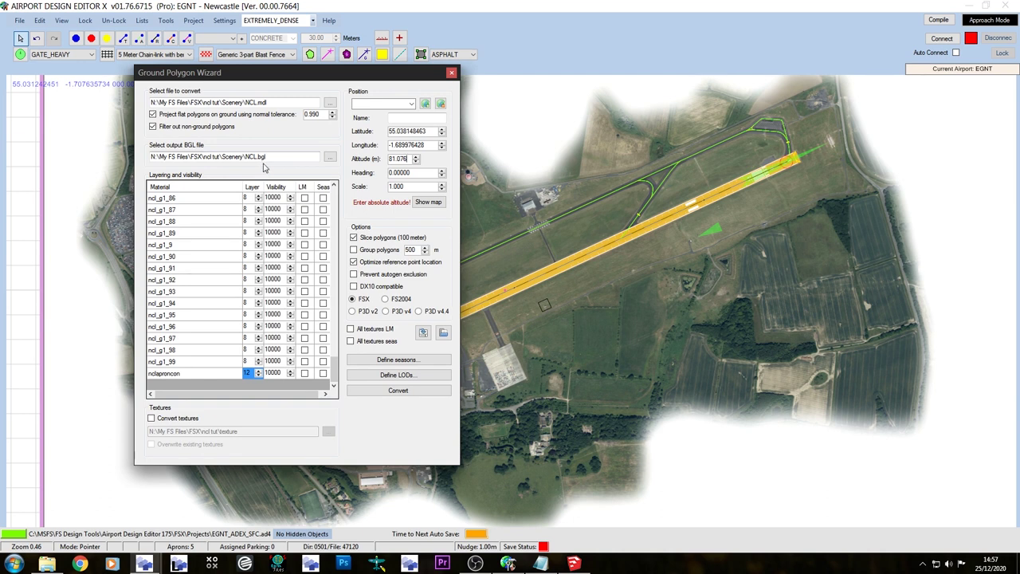
# Convert NCL.mdl into the ground polygon file NCL.bgl, close the wizard and return to ModelConverterX.
pyautogui.click(398, 390)
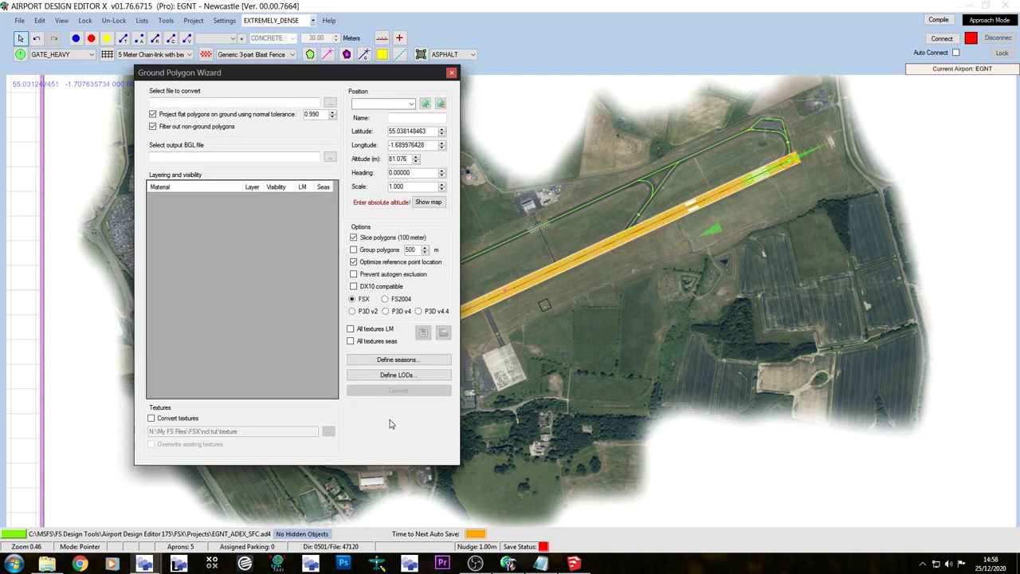
pyautogui.click(451, 74)
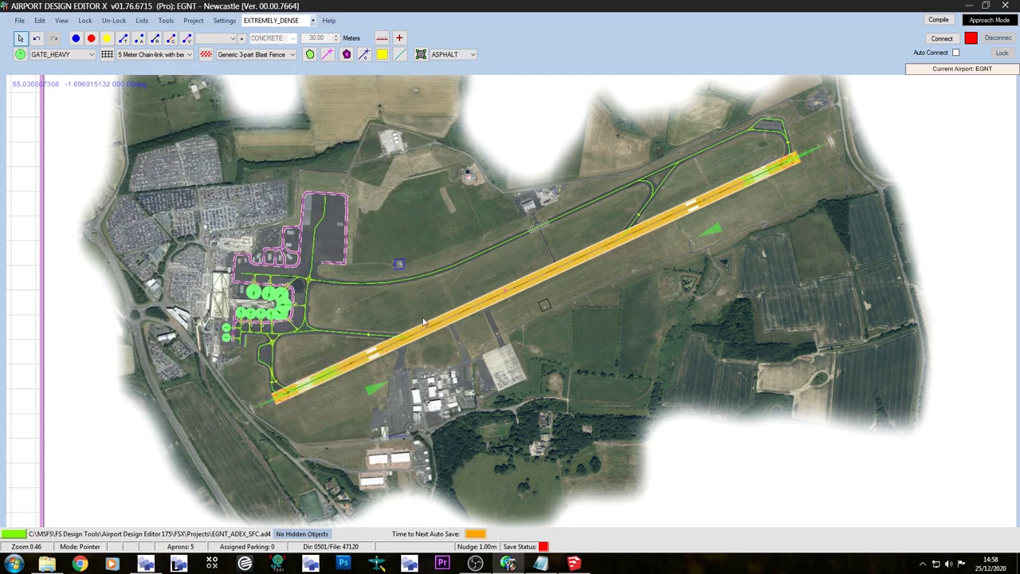
pyautogui.hotkey('alt', 'Tab')
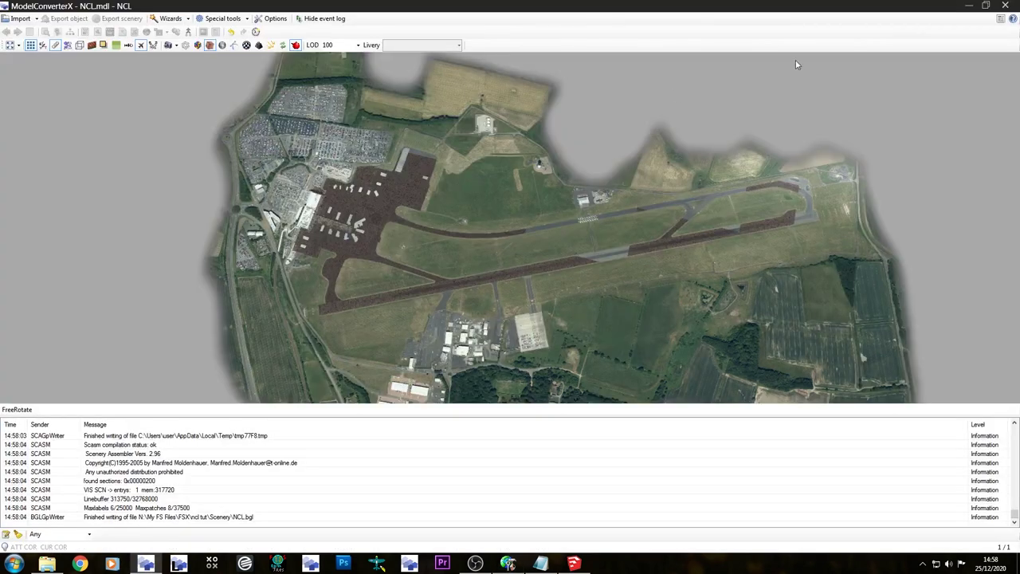
# Switch to SketchUp and save the airport ground model as ncl tut in the Documents library.
pyautogui.hotkey('alt', 'Tab')
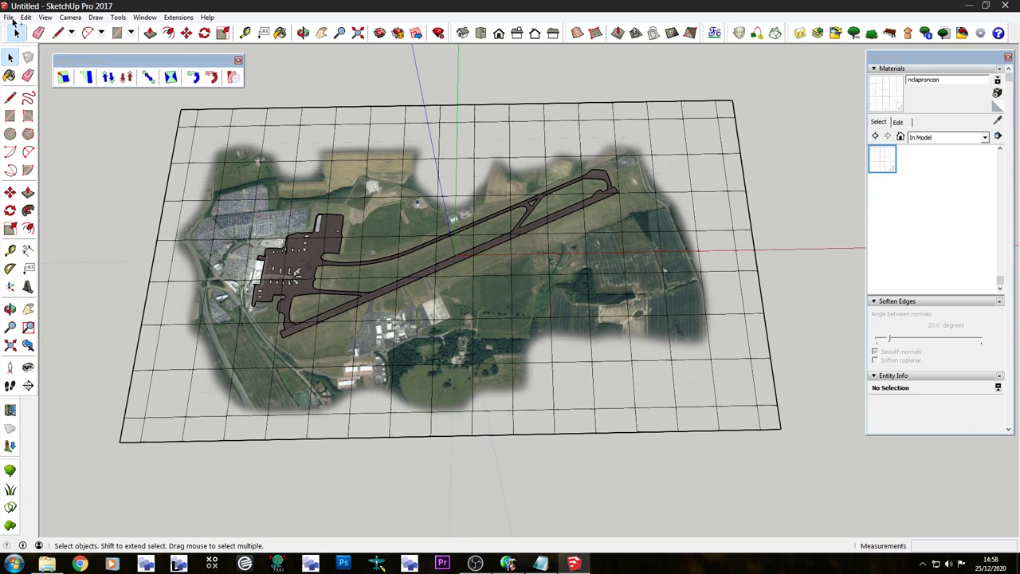
pyautogui.hotkey('ctrl', 's')
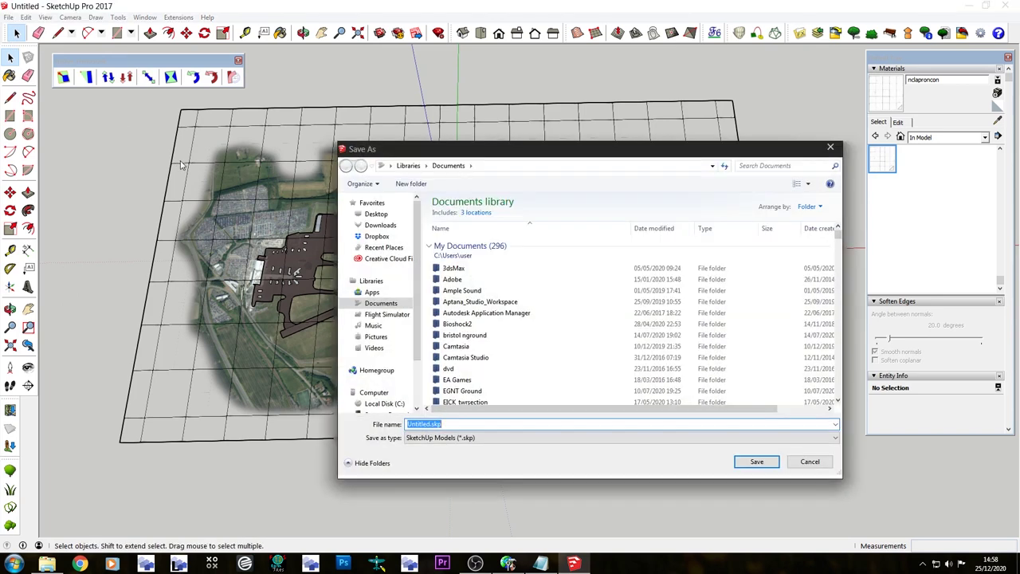
pyautogui.write('ncl tut')
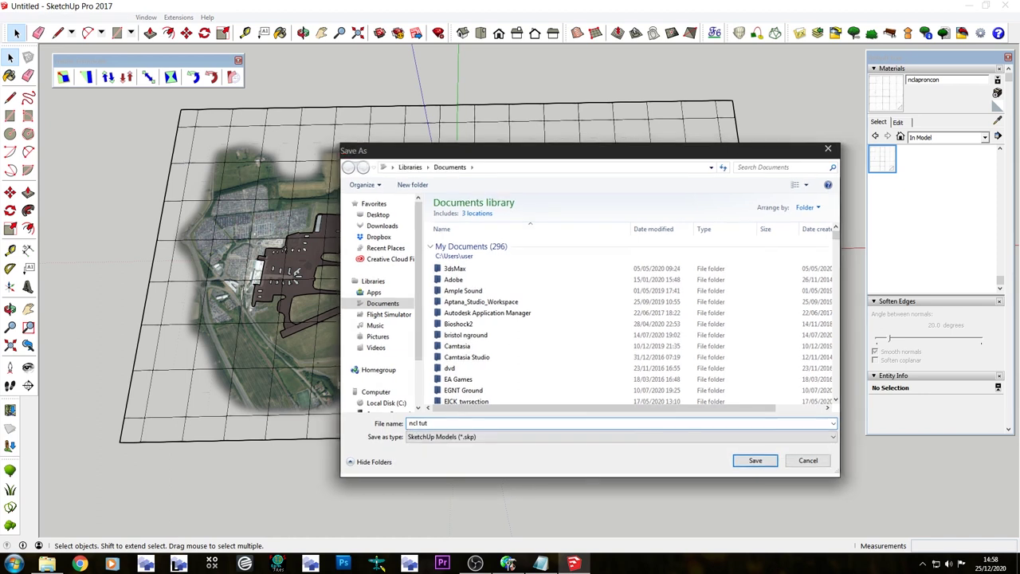
pyautogui.press('Return')
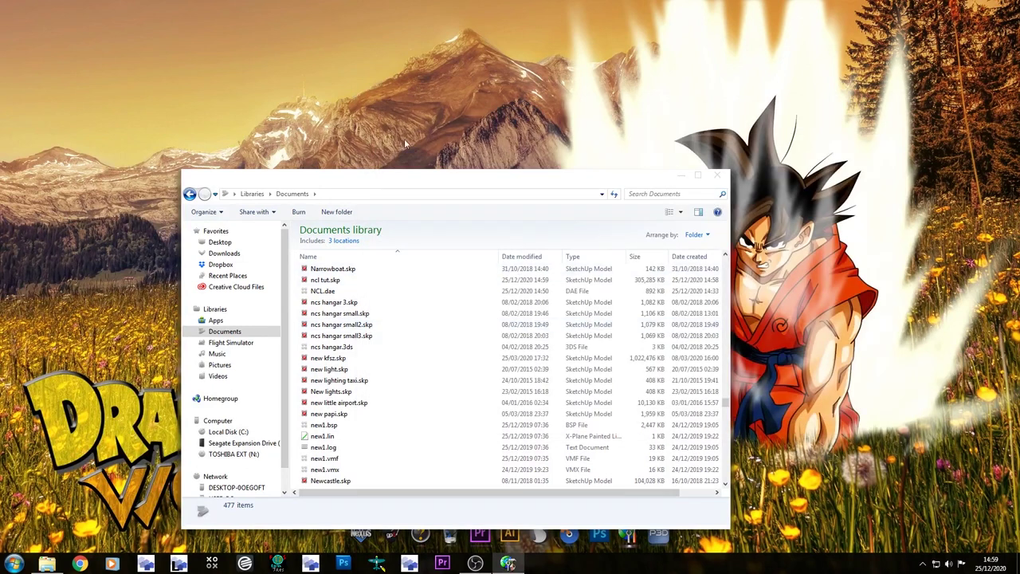
pyautogui.moveTo(400, 187); pyautogui.dragTo(371, 118)
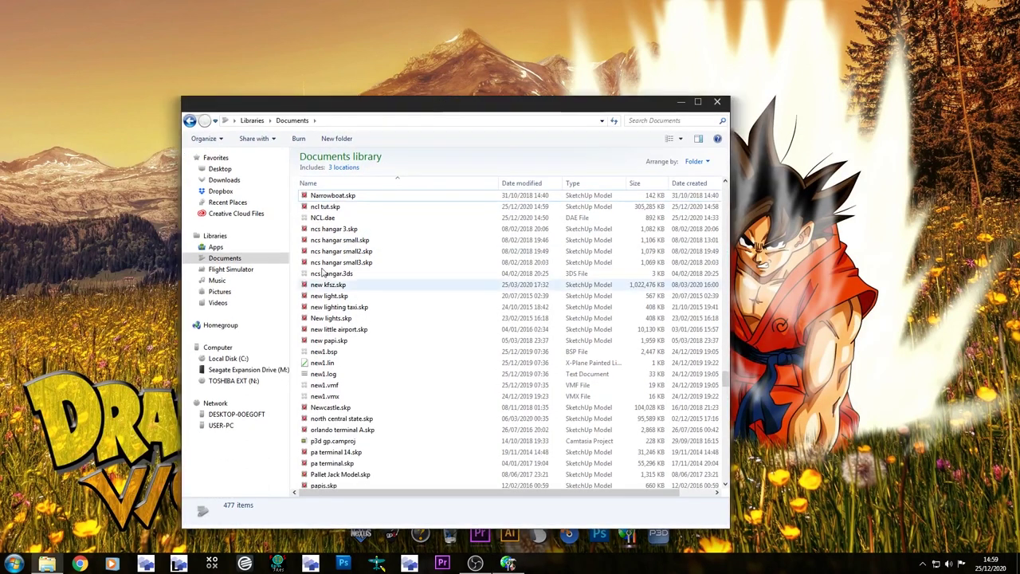
pyautogui.doubleClick(389, 96)
pyautogui.doubleClick(379, 9)
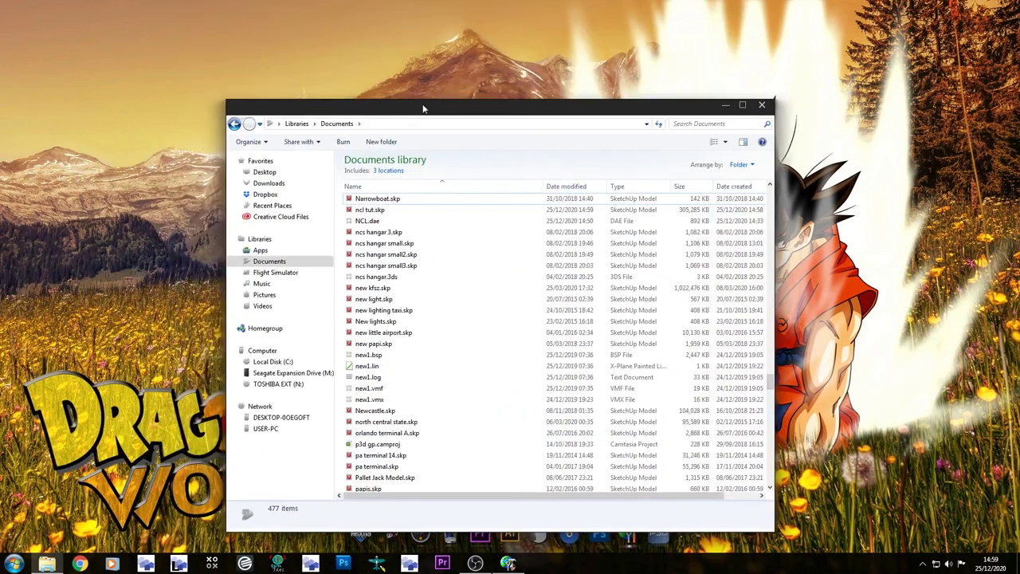
# In the file manager, open the Scenery folder of ncl tut under My FS Files\FSX on the TOSHIBA EXT (N:) drive.
pyautogui.moveTo(443, 86); pyautogui.dragTo(563, 74)
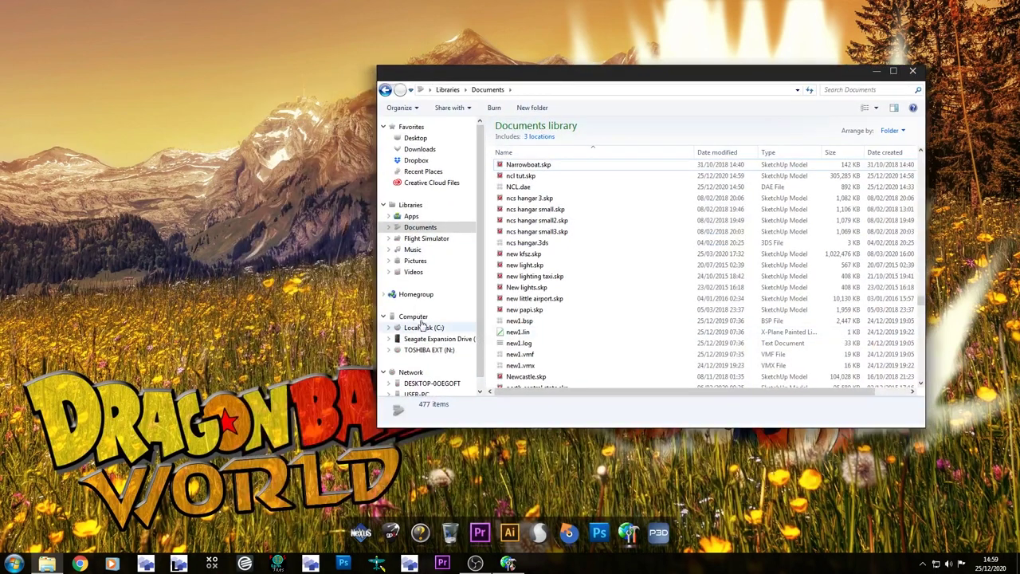
pyautogui.click(429, 350)
pyautogui.click(534, 151)
pyautogui.doubleClick(534, 150)
pyautogui.doubleClick(525, 229)
pyautogui.press('n')
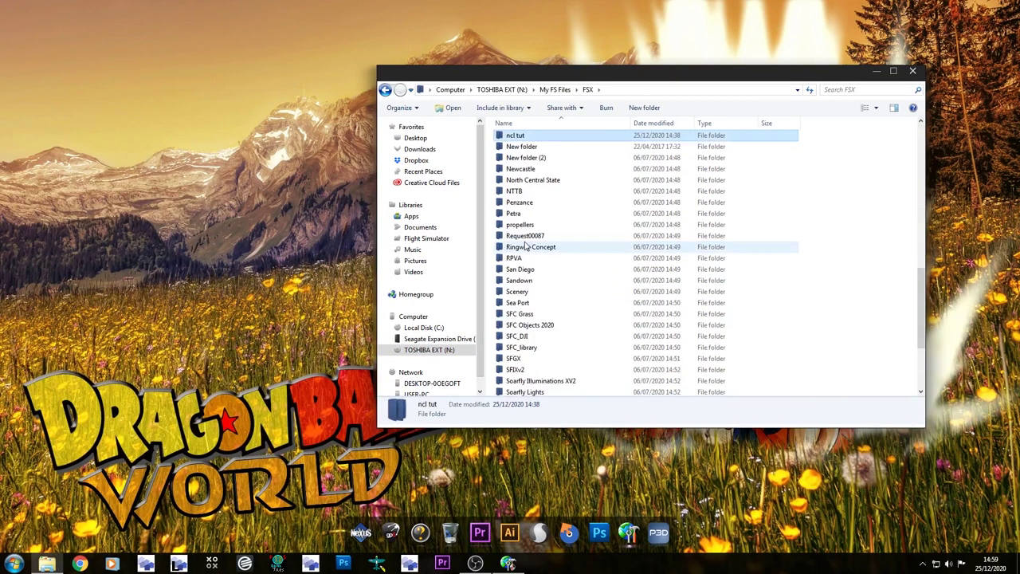
pyautogui.doubleClick(513, 135)
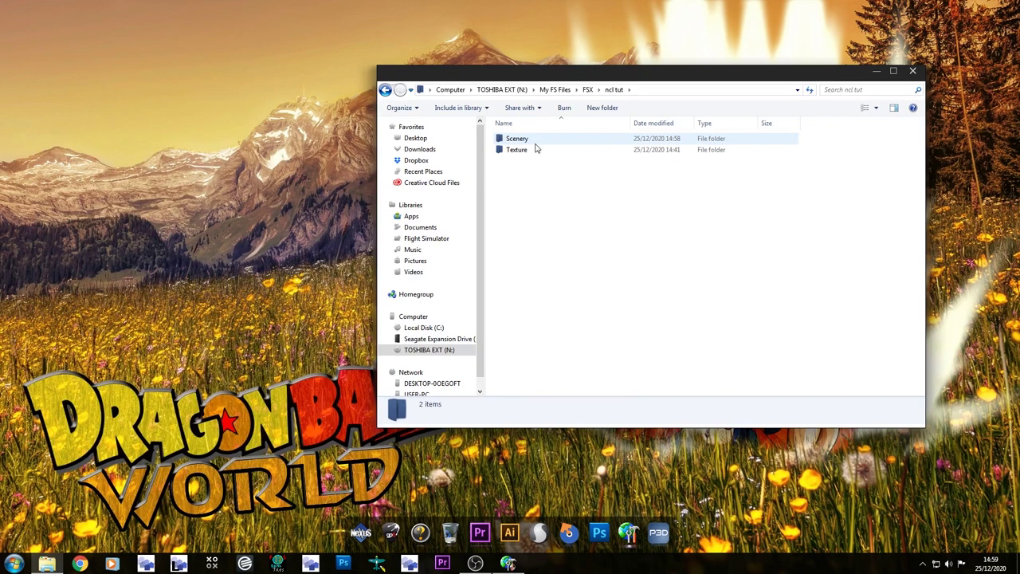
pyautogui.click(530, 148)
pyautogui.doubleClick(519, 140)
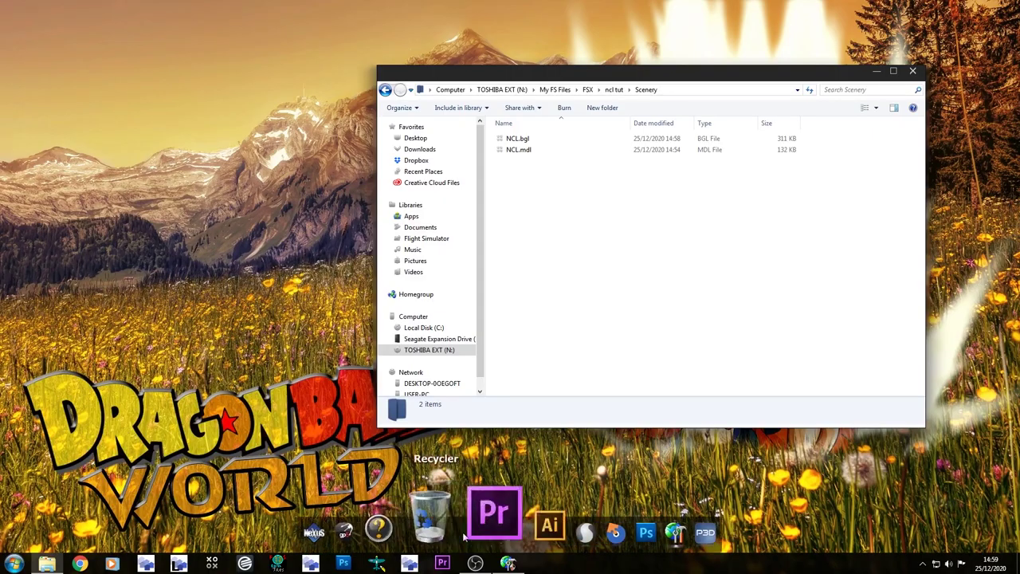
# Minimize Airport Design Editor and select NCL.bgl in the ncl tut Scenery folder.
pyautogui.hotkey('alt', 'Tab')
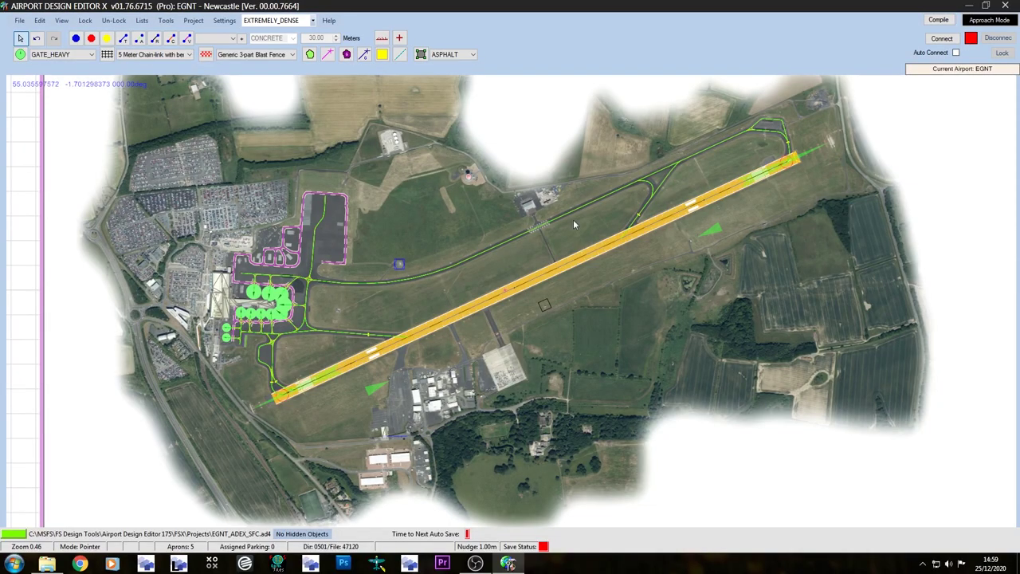
pyautogui.click(970, 6)
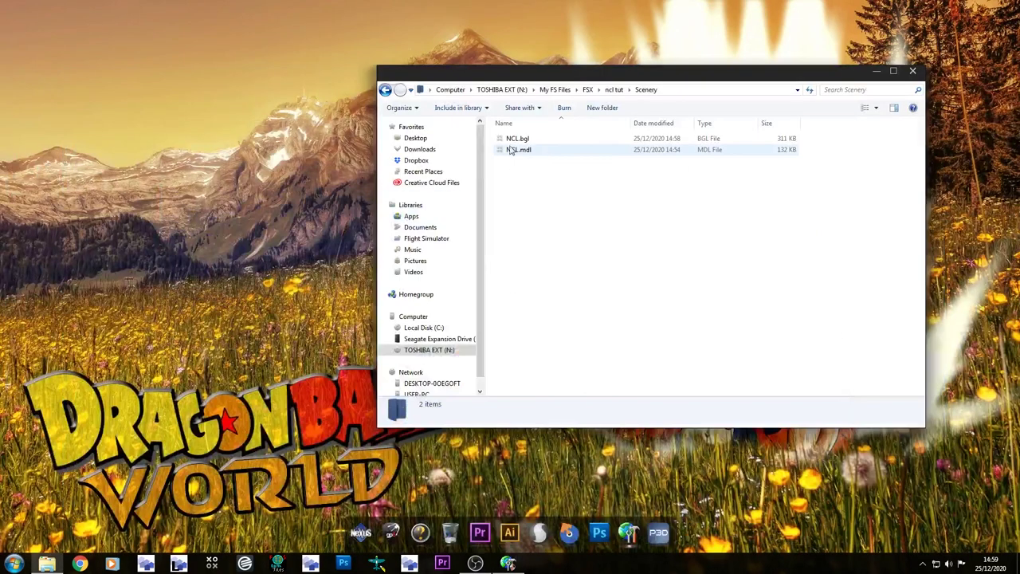
pyautogui.click(526, 140)
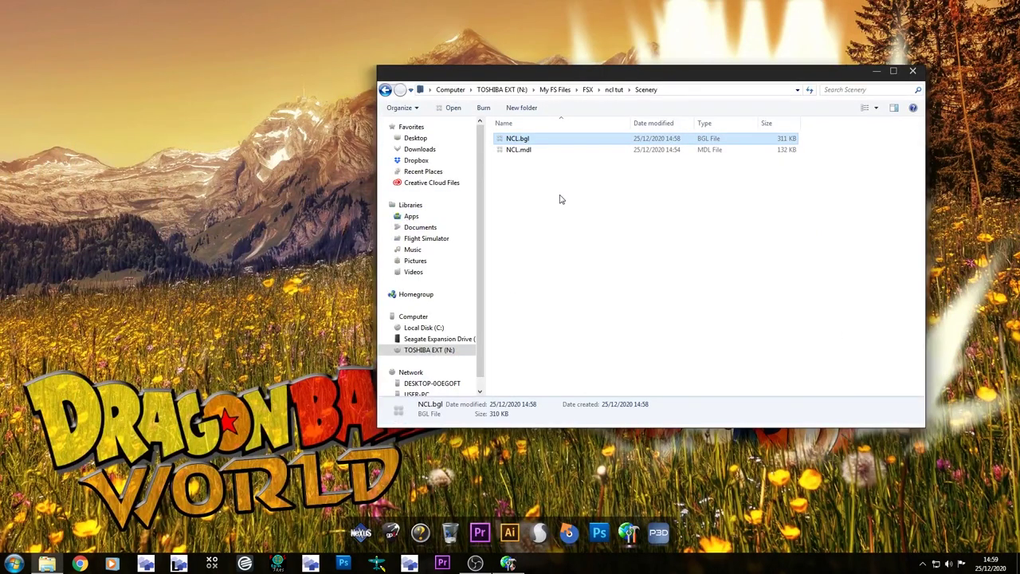
# Open a second file manager window and browse to the Steam folder in Program Files (x86) on the C: drive.
pyautogui.hotkey('ctrl', 'n')
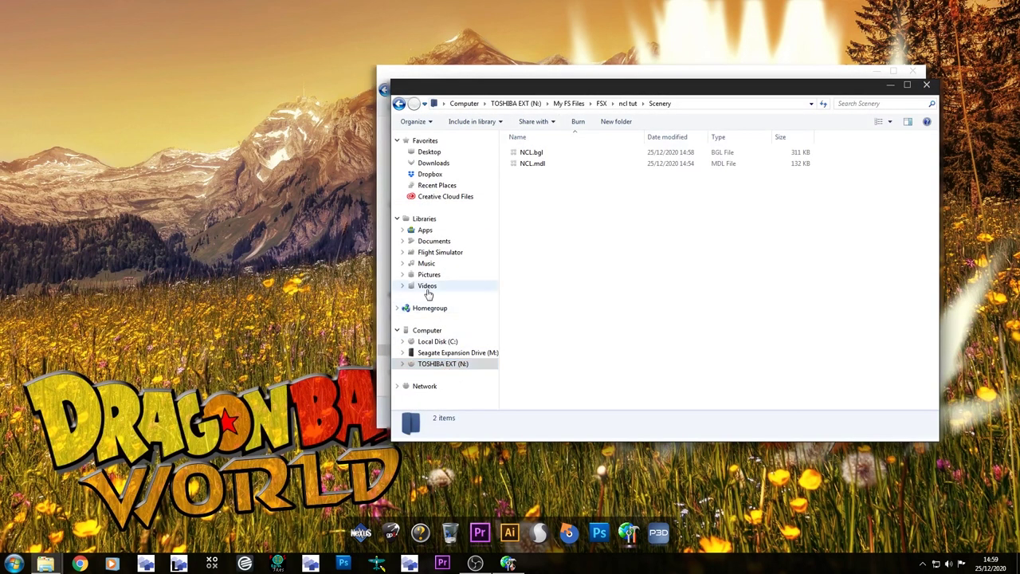
pyautogui.click(425, 343)
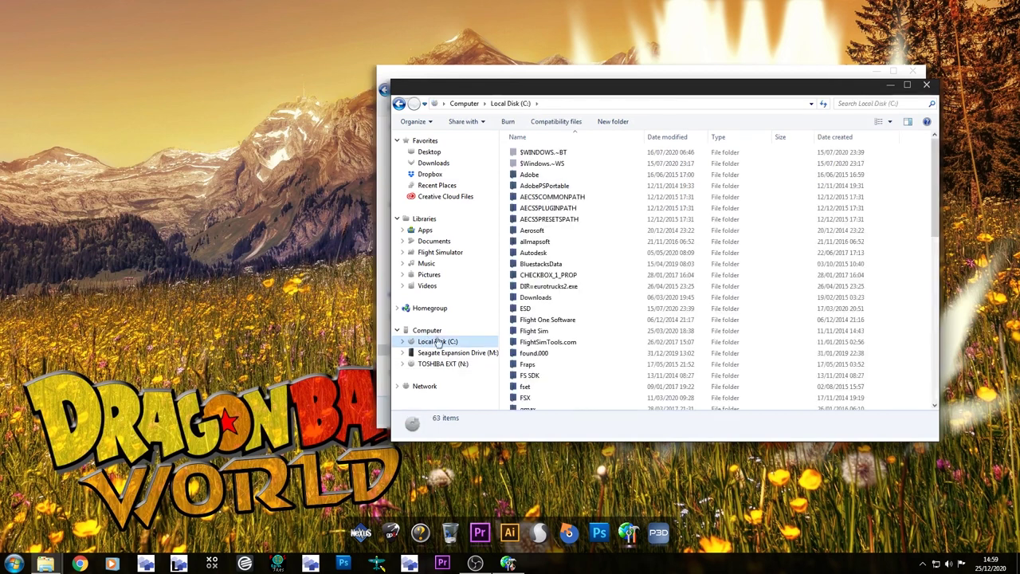
pyautogui.click(553, 300)
pyautogui.scroll(-7, 554, 319)
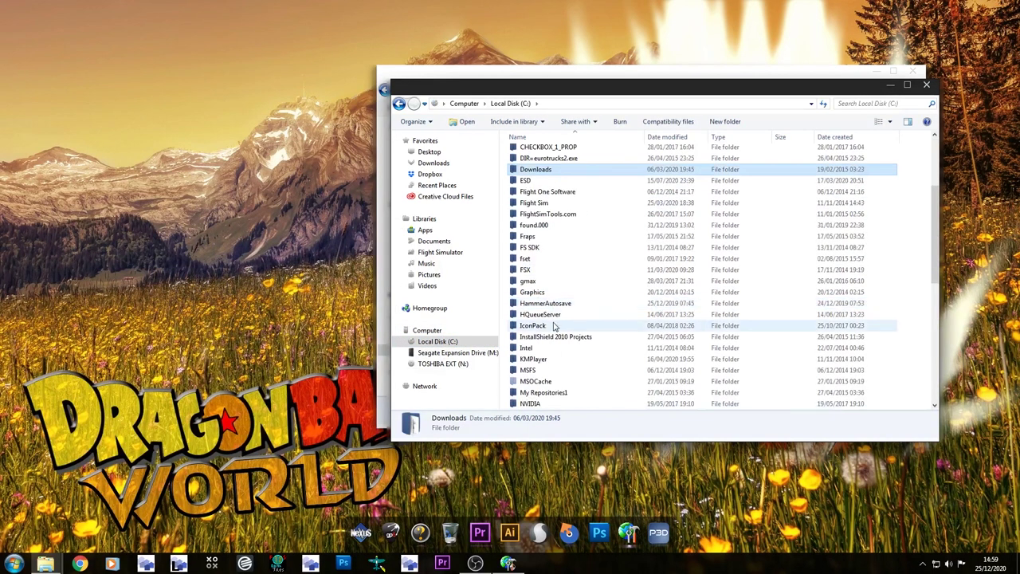
pyautogui.doubleClick(556, 383)
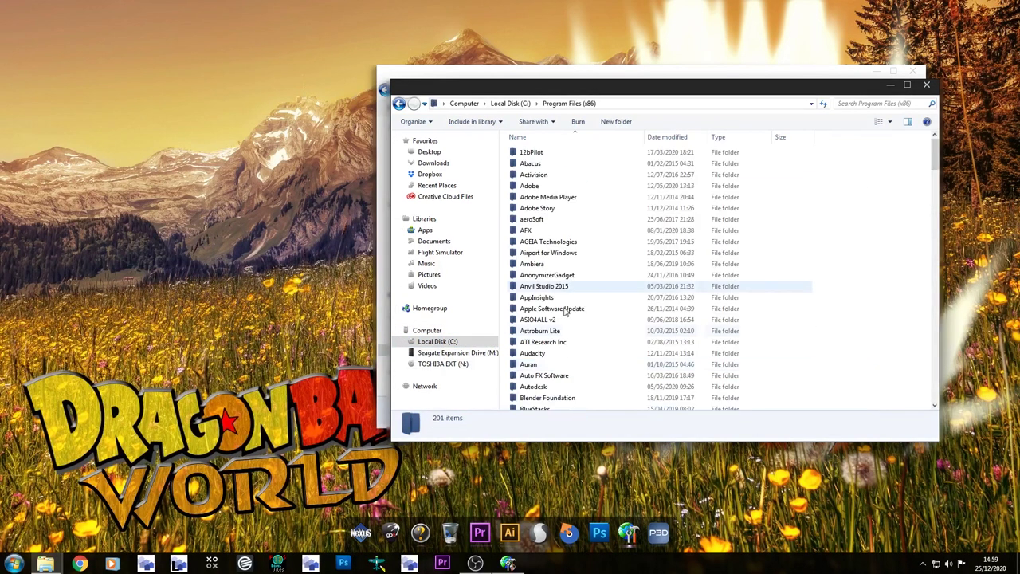
pyautogui.click(555, 254)
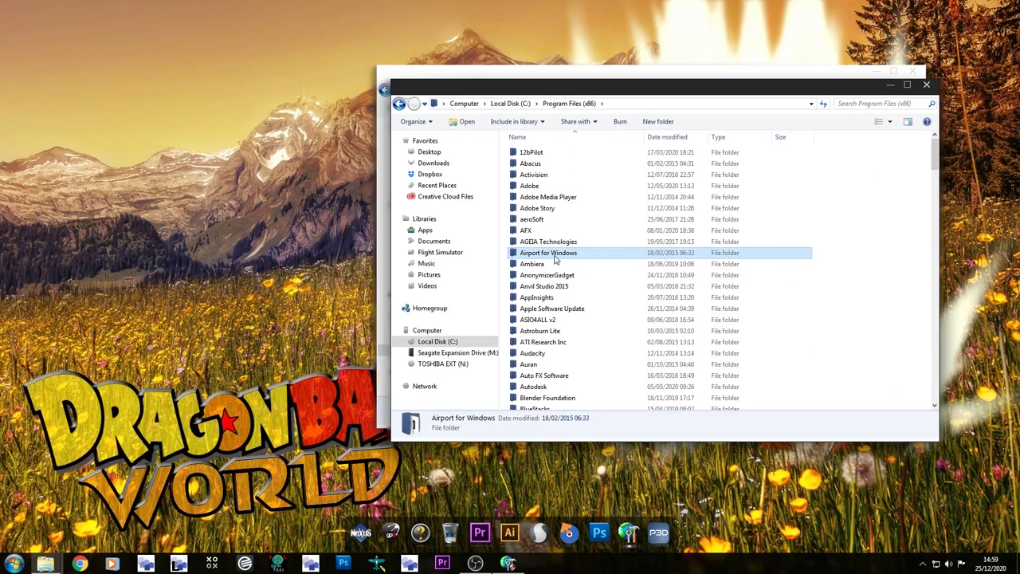
pyautogui.scroll(-4, 556, 263)
pyautogui.click(552, 277)
pyautogui.write('steam')
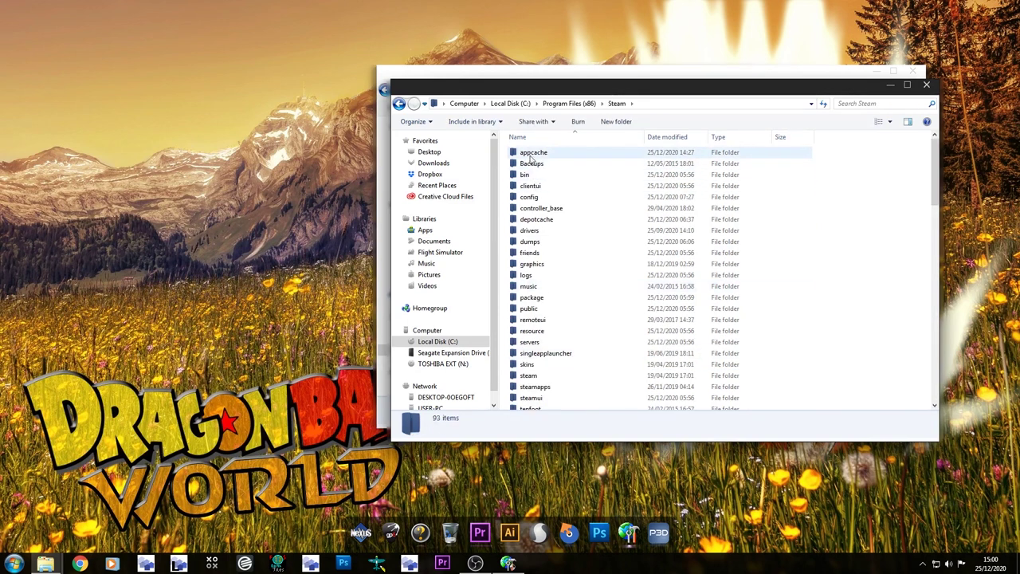
# Browse through steamapps\common\FSX\Soarfly Concepts Scenery\Newcastle to its Scenery folder.
pyautogui.doubleClick(537, 388)
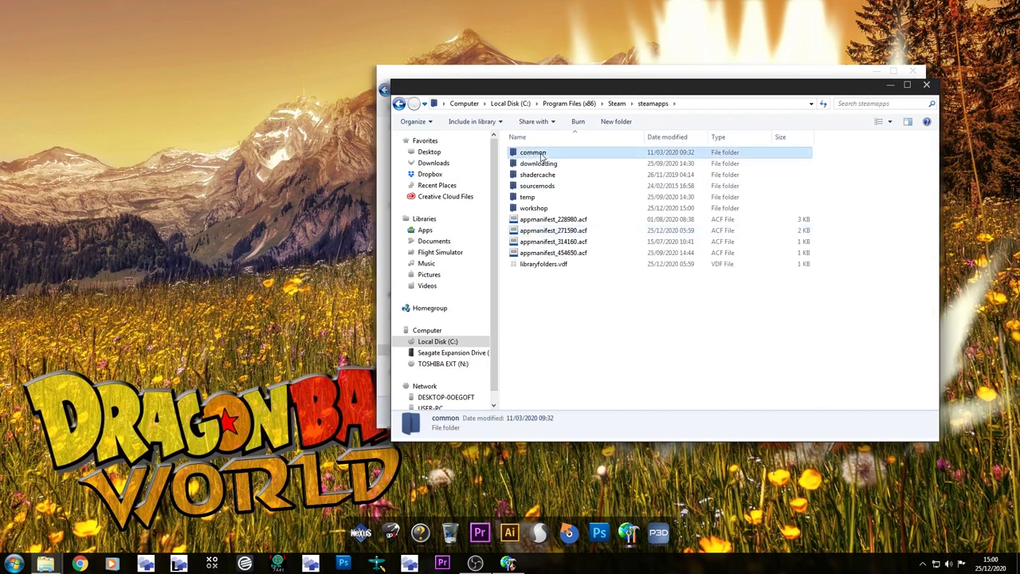
pyautogui.doubleClick(534, 154)
pyautogui.doubleClick(526, 331)
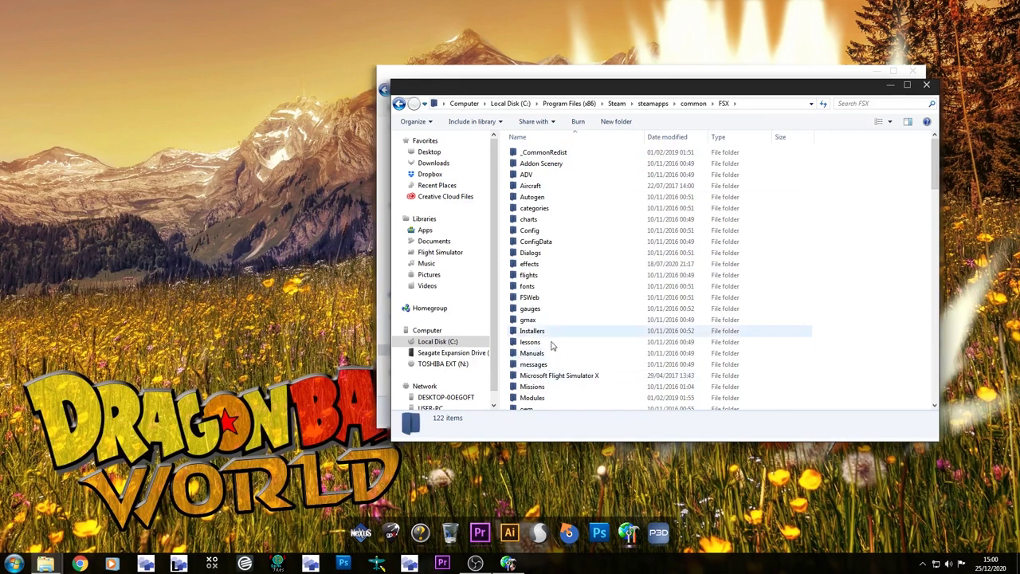
pyautogui.scroll(-4, 546, 280)
pyautogui.doubleClick(546, 392)
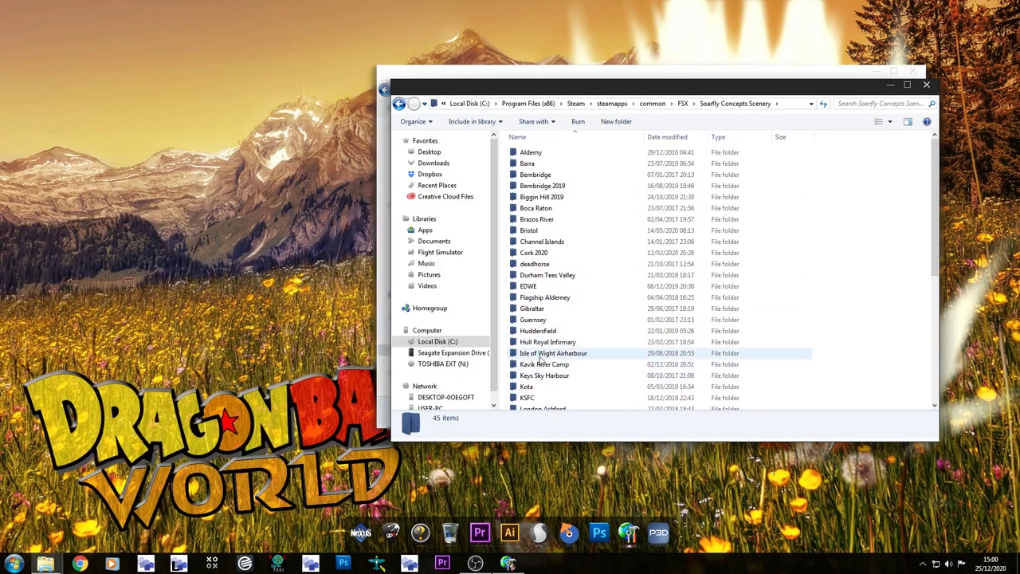
pyautogui.click(527, 264)
pyautogui.scroll(-7, 527, 255)
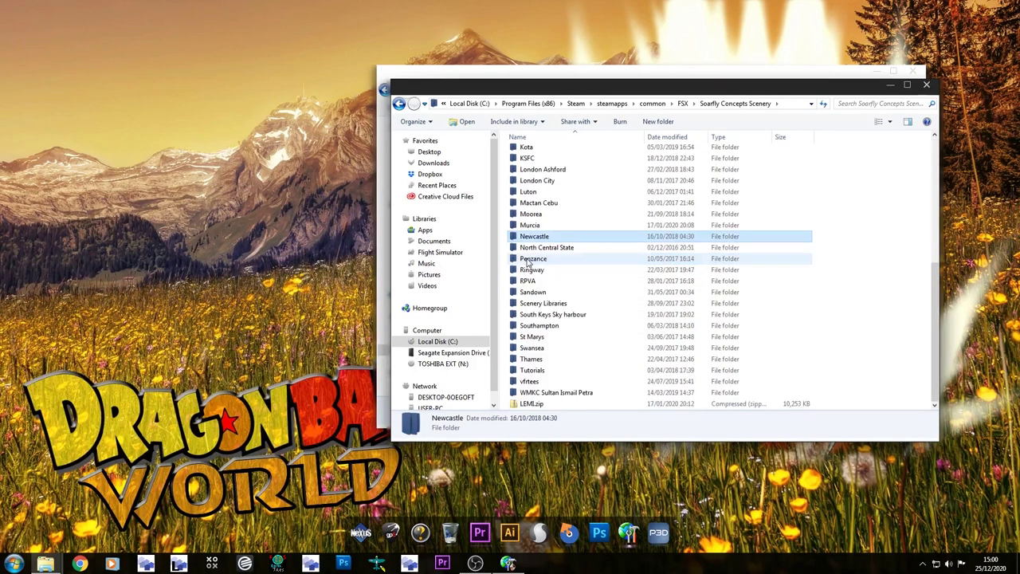
pyautogui.doubleClick(532, 236)
pyautogui.doubleClick(551, 152)
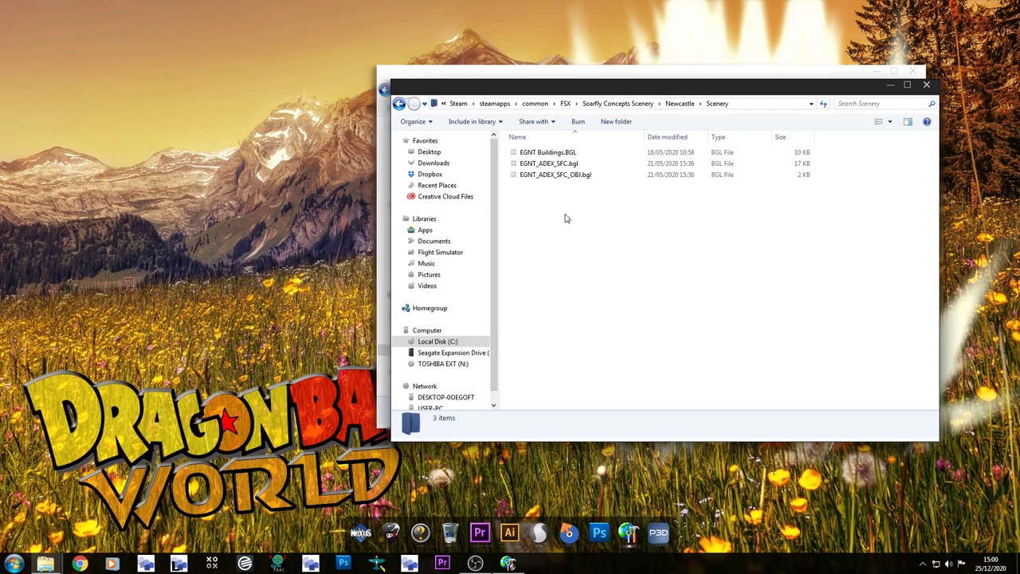
# Arrange both folder windows so they are accessible and copy NCL.bgl into the Newcastle Scenery folder.
pyautogui.moveTo(611, 90); pyautogui.dragTo(458, 131)
pyautogui.moveTo(554, 70); pyautogui.dragTo(606, 57)
pyautogui.click(570, 126)
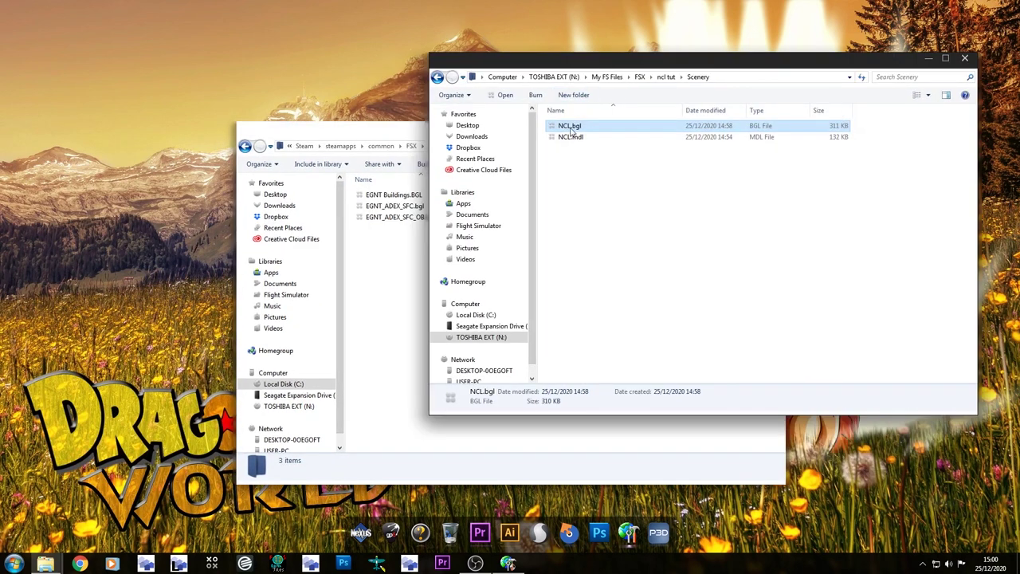
pyautogui.moveTo(584, 128); pyautogui.dragTo(391, 285)
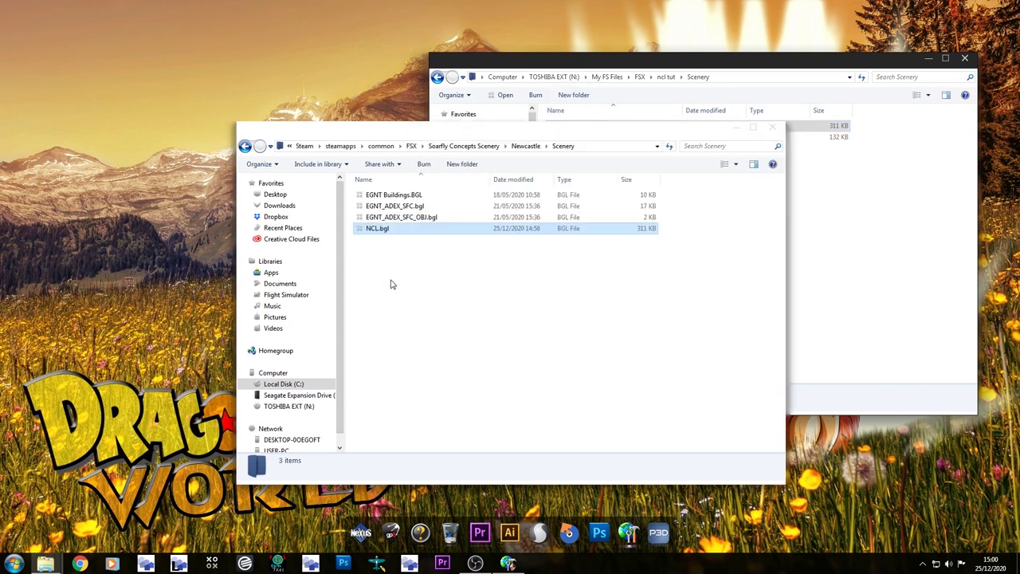
# Copy all textures, hdasphncl.bmp through nclaproncon.bmp, from the ncl tut Texture folder into Newcastle's Texture folder.
pyautogui.click(245, 146)
pyautogui.click(507, 63)
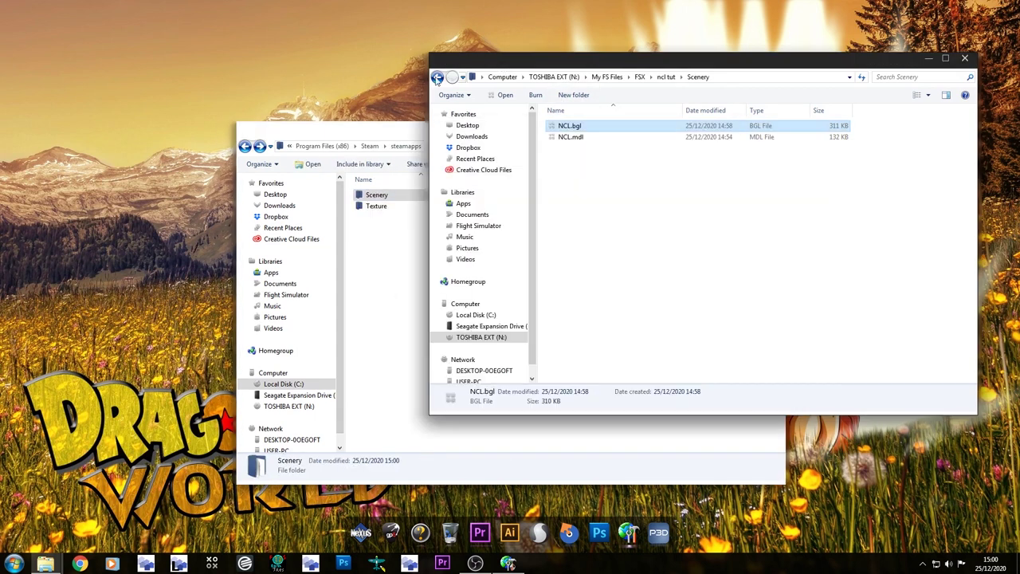
pyautogui.click(437, 77)
pyautogui.doubleClick(571, 138)
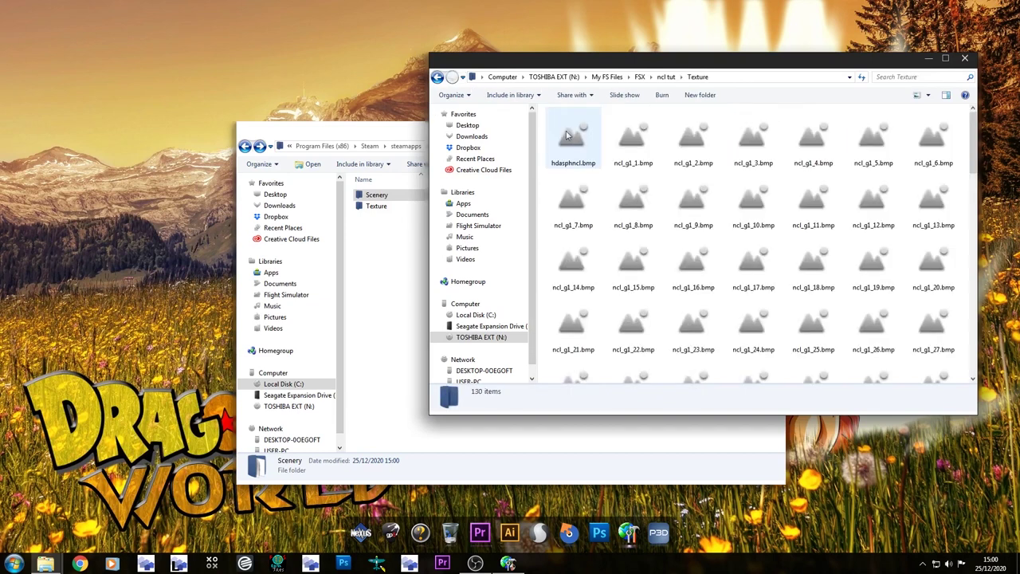
pyautogui.click(569, 138)
pyautogui.scroll(-10, 630, 232)
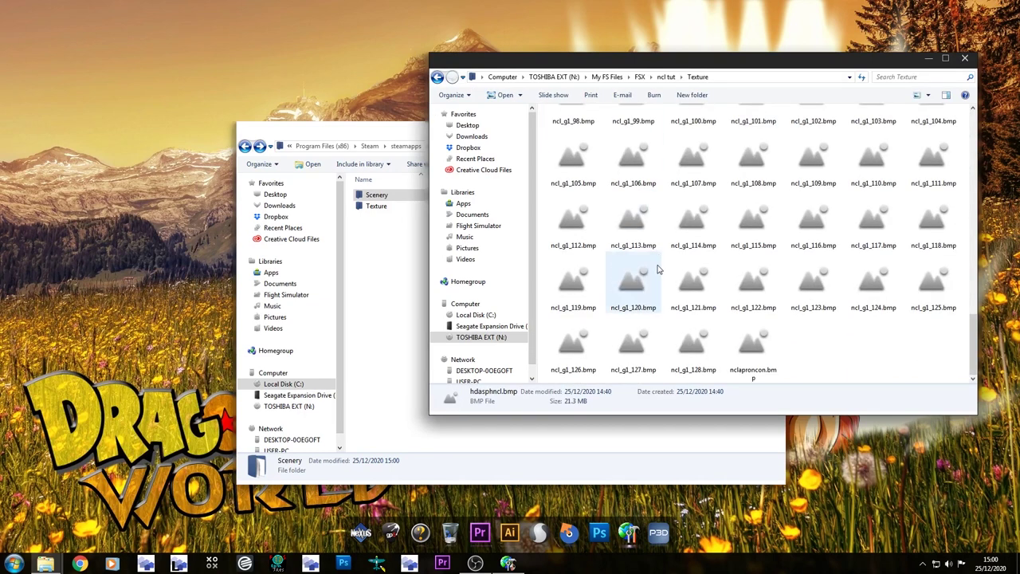
pyautogui.keyDown('shift'); pyautogui.click(749, 343); pyautogui.keyUp('shift')
pyautogui.scroll(10, 596, 123)
pyautogui.moveTo(574, 140); pyautogui.dragTo(371, 207)
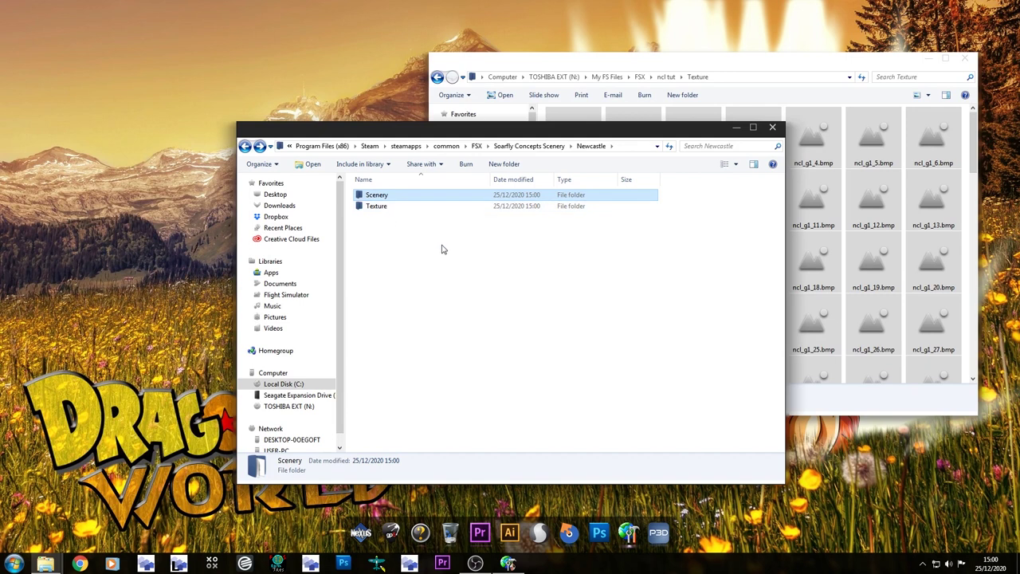
# Check the copied bitmaps in Newcastle's Texture folder, return to the Newcastle folder and close the folder windows.
pyautogui.doubleClick(387, 207)
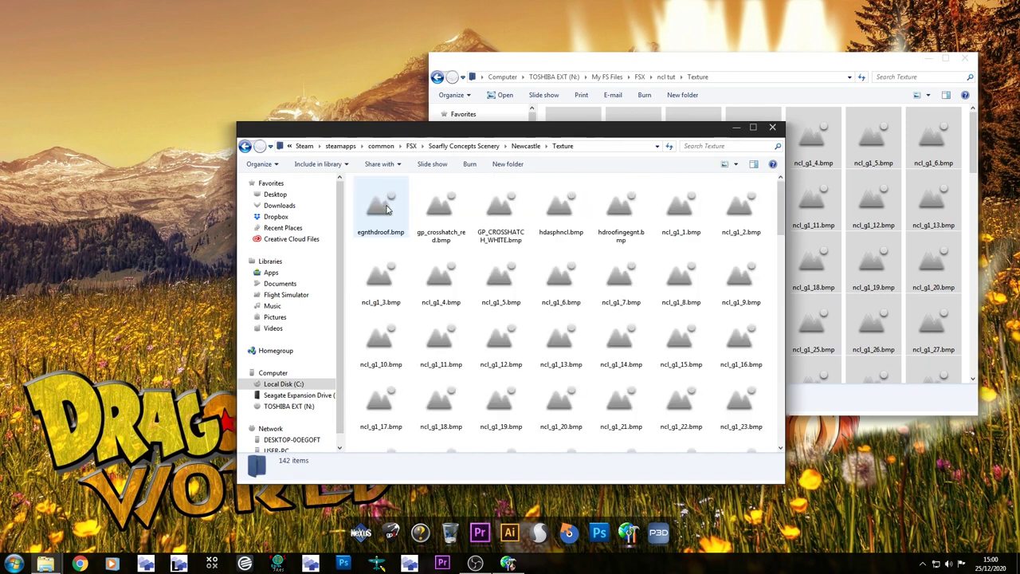
pyautogui.click(246, 147)
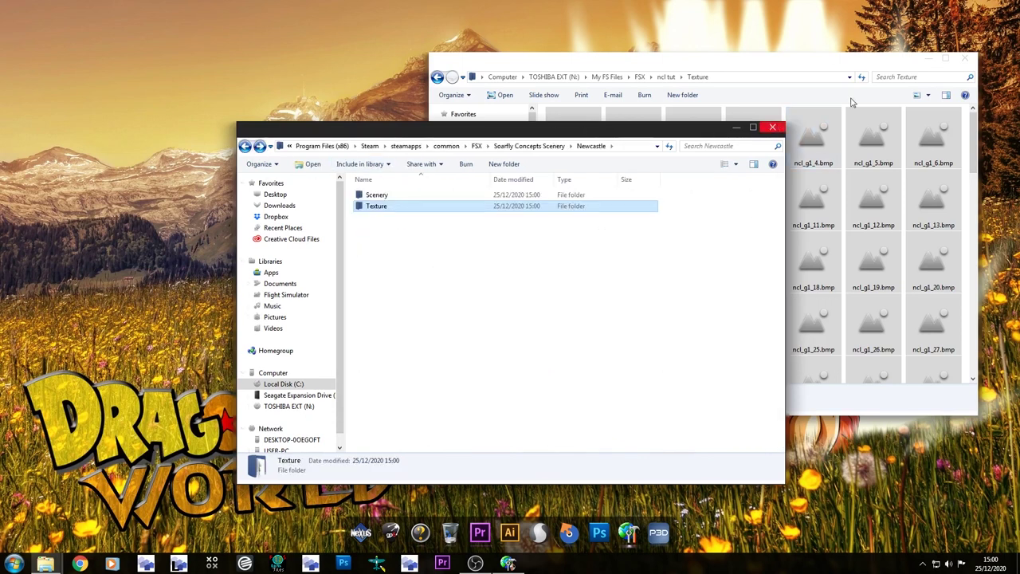
pyautogui.click(966, 60)
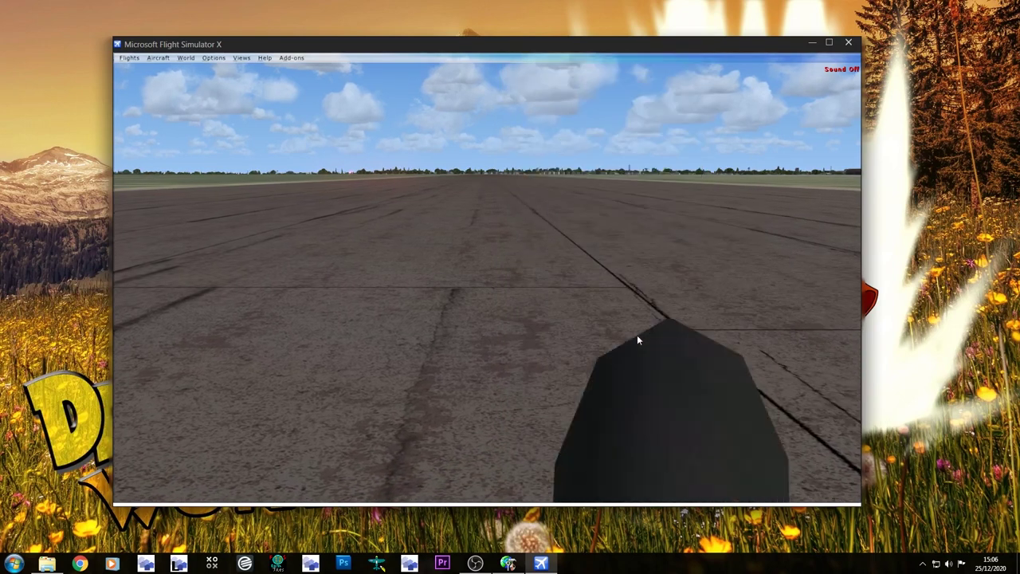
# In Microsoft Flight Simulator X, show the coordinate readout, enter slew mode and raise the aircraft above the runway to about 379 ft.
pyautogui.hotkey('shift', 'z')
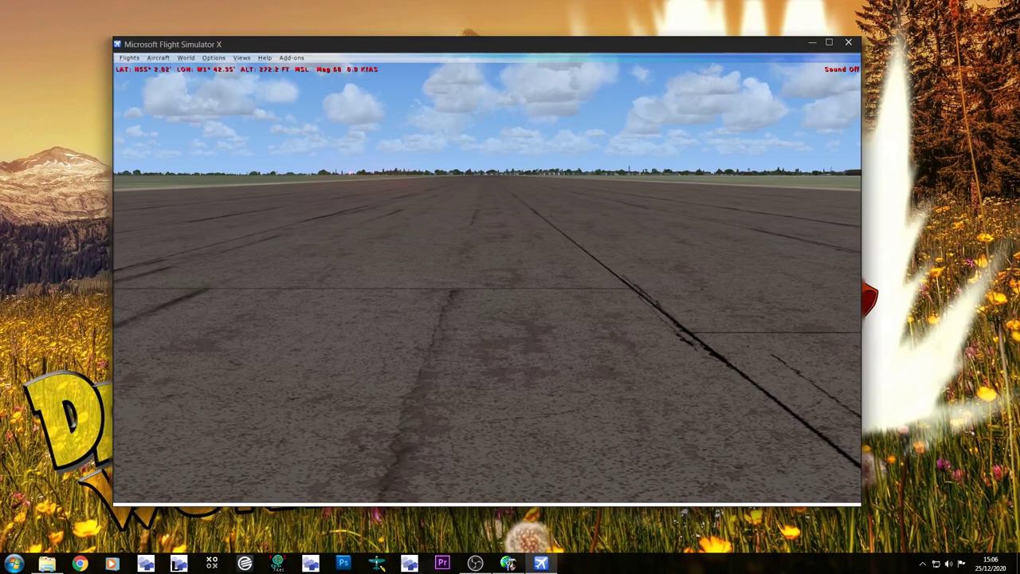
pyautogui.press('y')
pyautogui.press('y')
pyautogui.press('y')
pyautogui.press('F4')
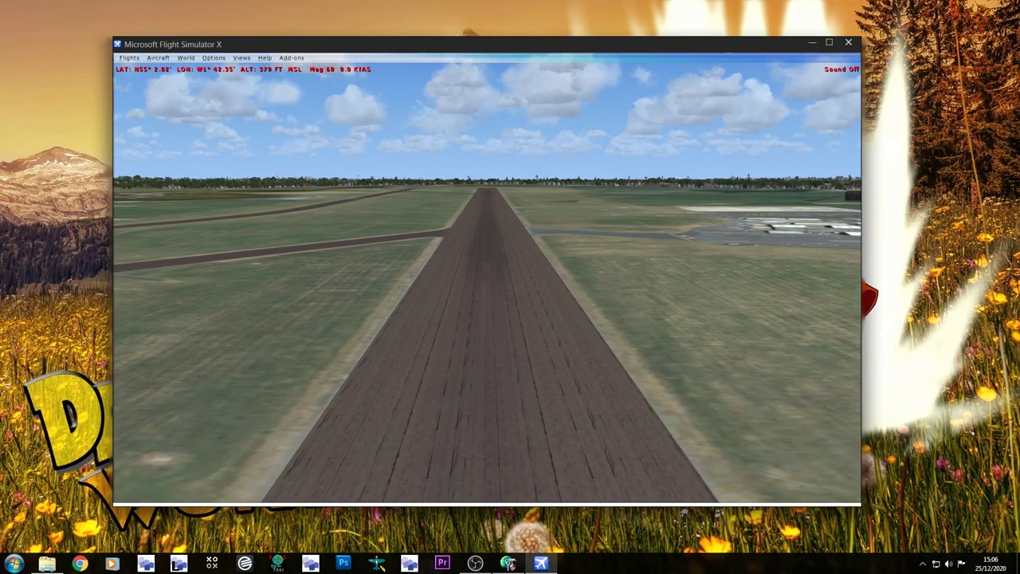
# Slew forward along the runway, stop near its far end and turn left to inspect the ground polygons and taxiway.
pyautogui.press('KP_8')
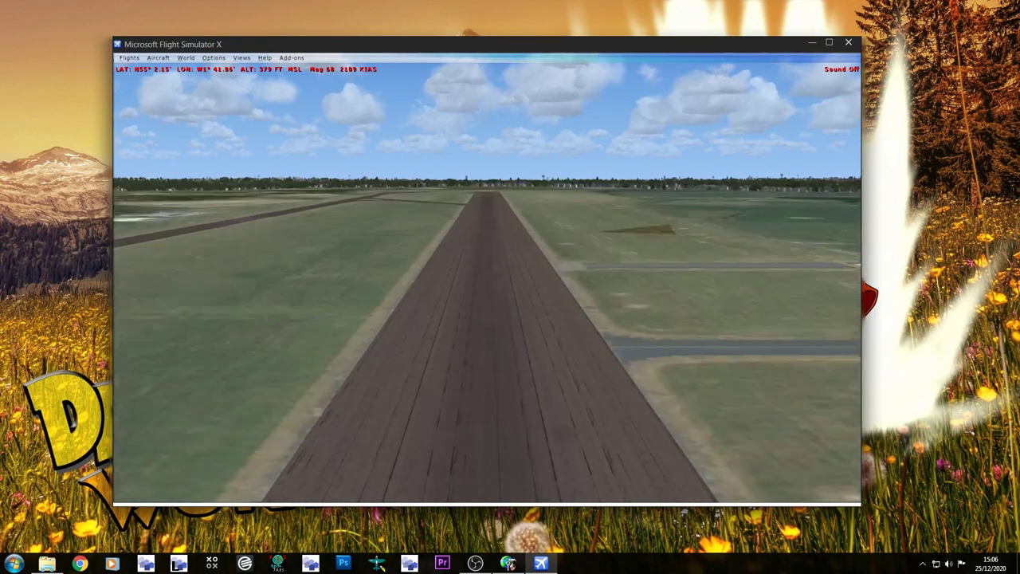
pyautogui.press('KP_4')
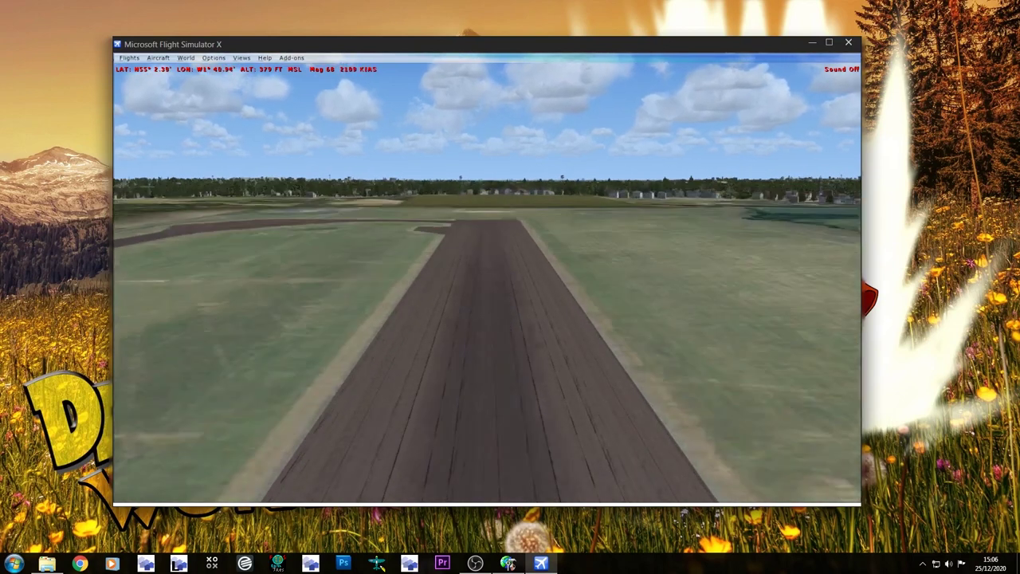
pyautogui.press('KP_5')
pyautogui.press('KP_1')
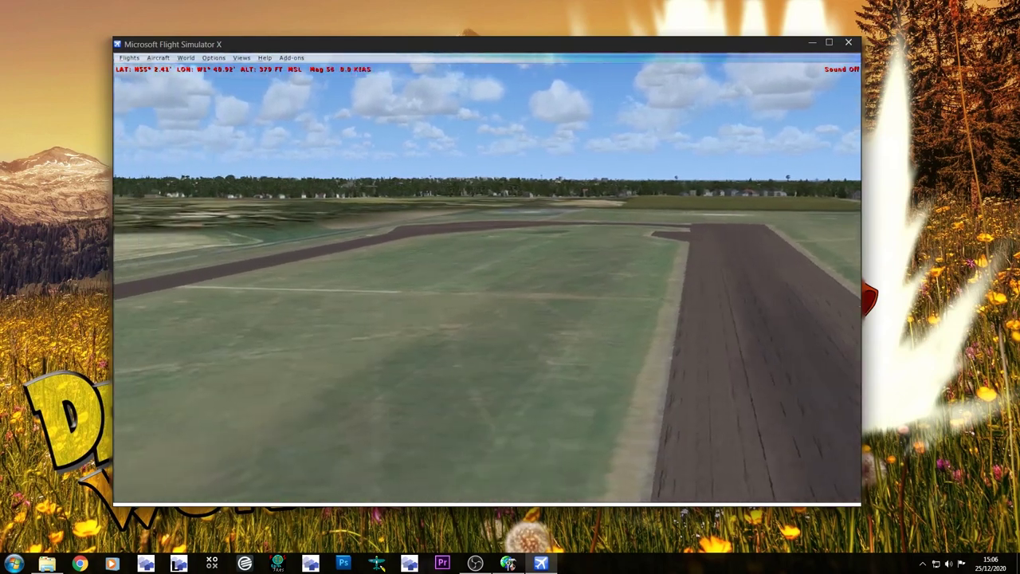